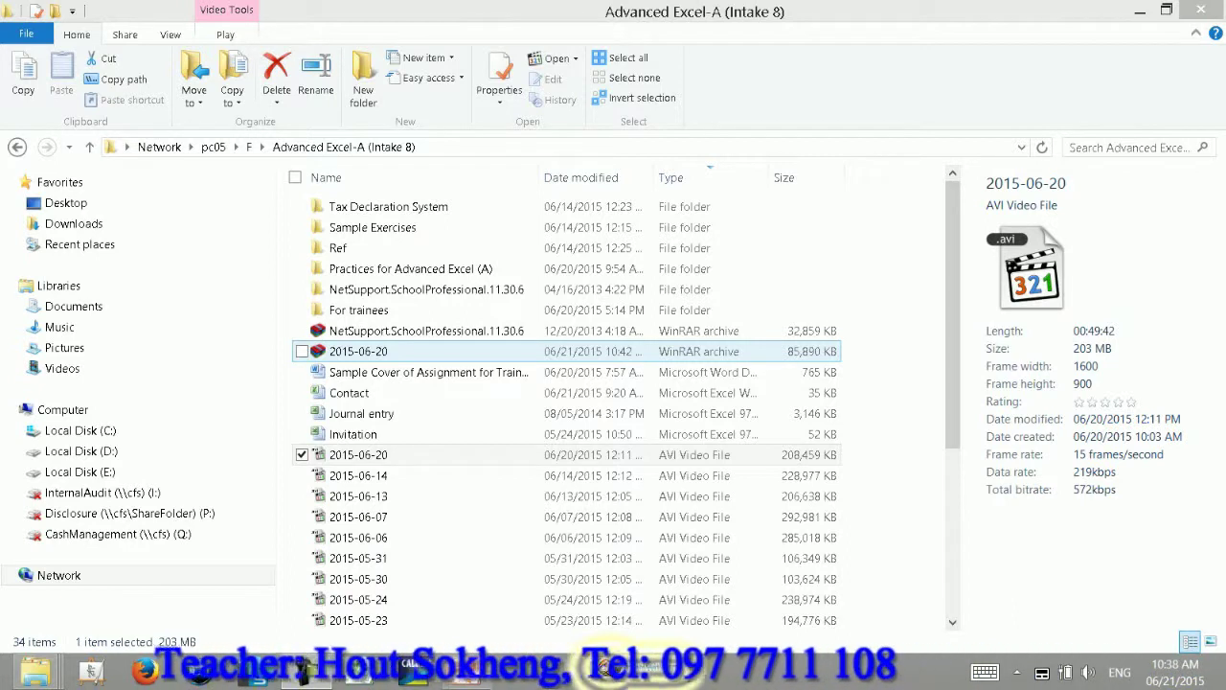
- From the desktop, open Book2 and then the 1000 workbook in Excel
{"action": "key", "text": "super+d"}
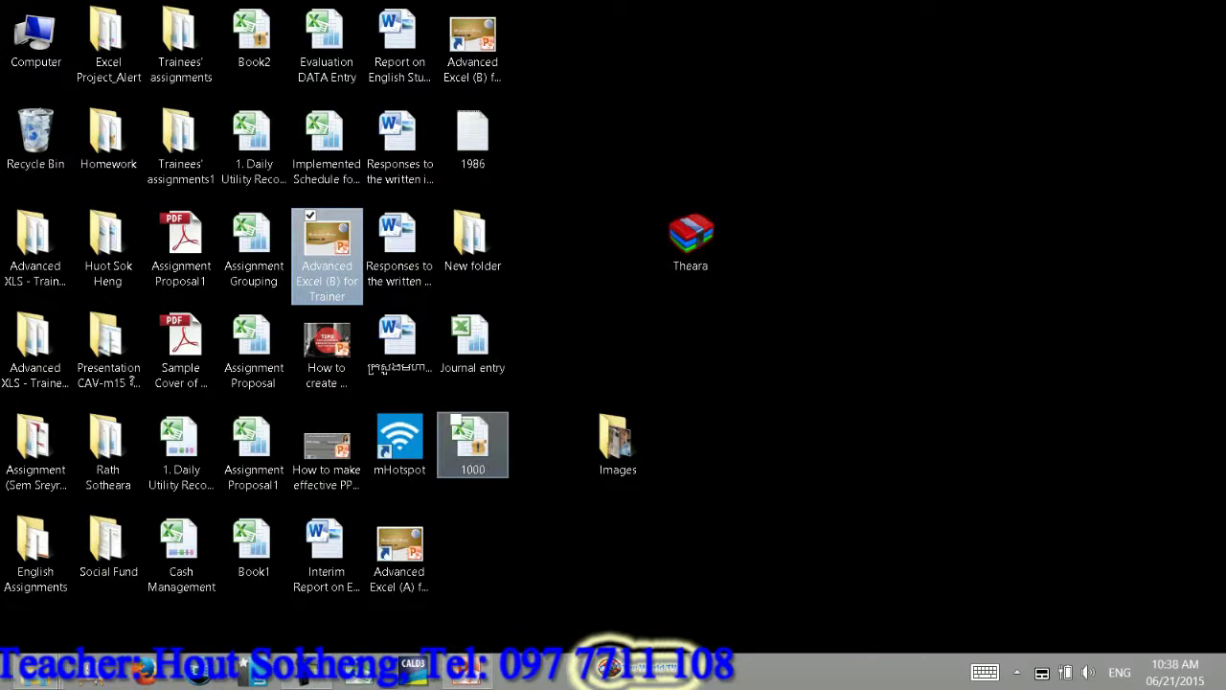
{"action": "left_click", "coordinate": [472, 442]}
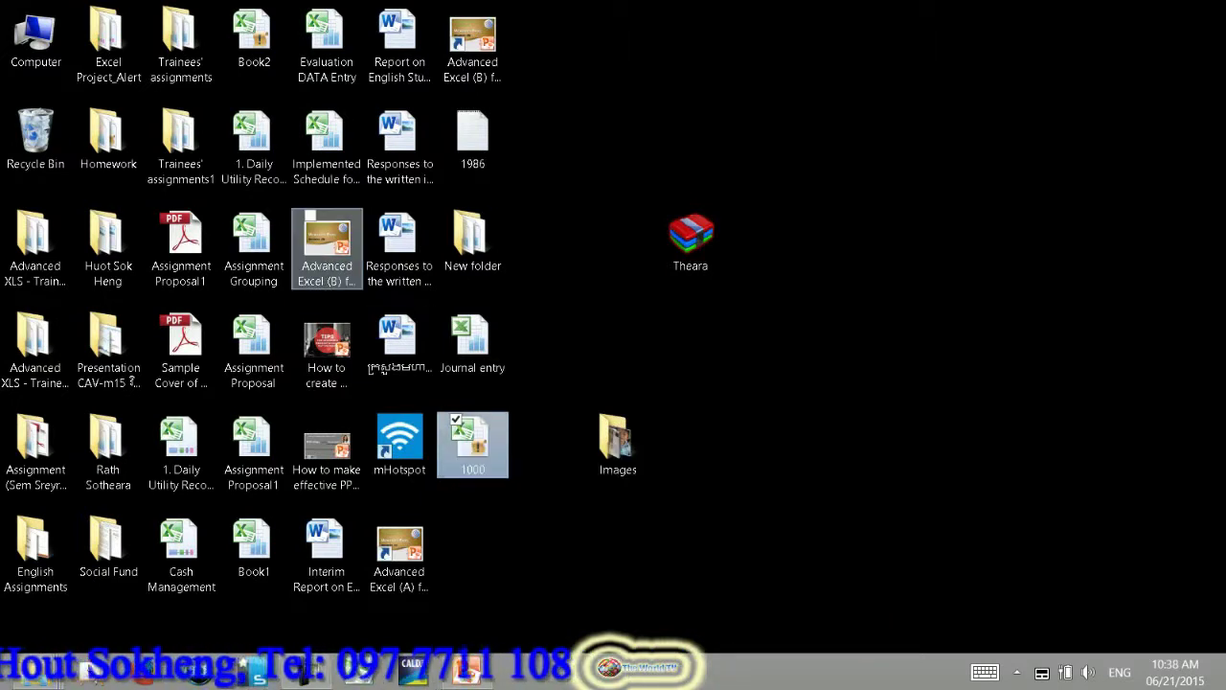
{"action": "double_click", "coordinate": [254, 38]}
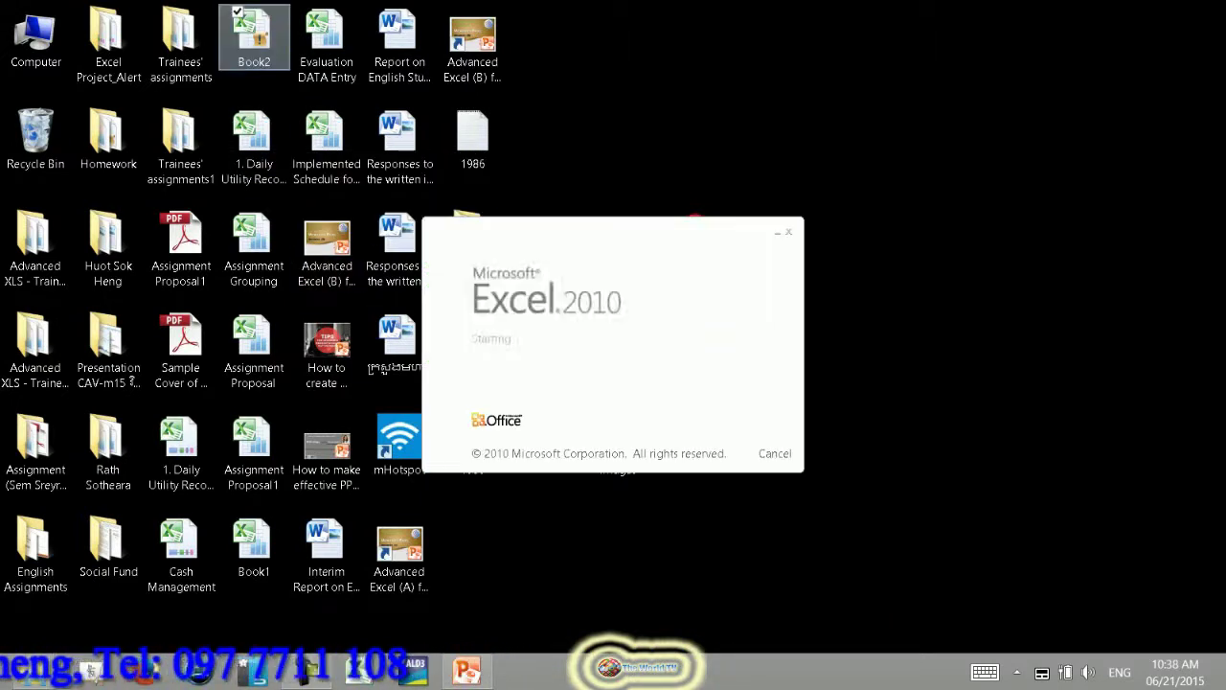
{"action": "key", "text": "super+d"}
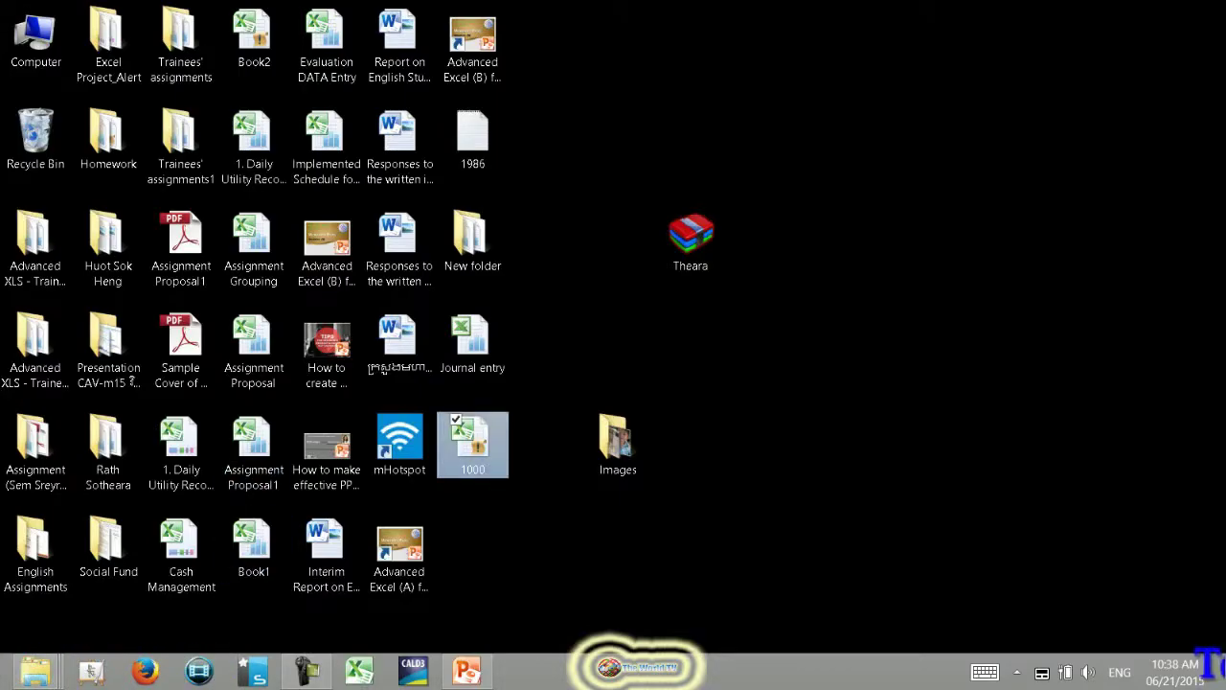
{"action": "double_click", "coordinate": [472, 442]}
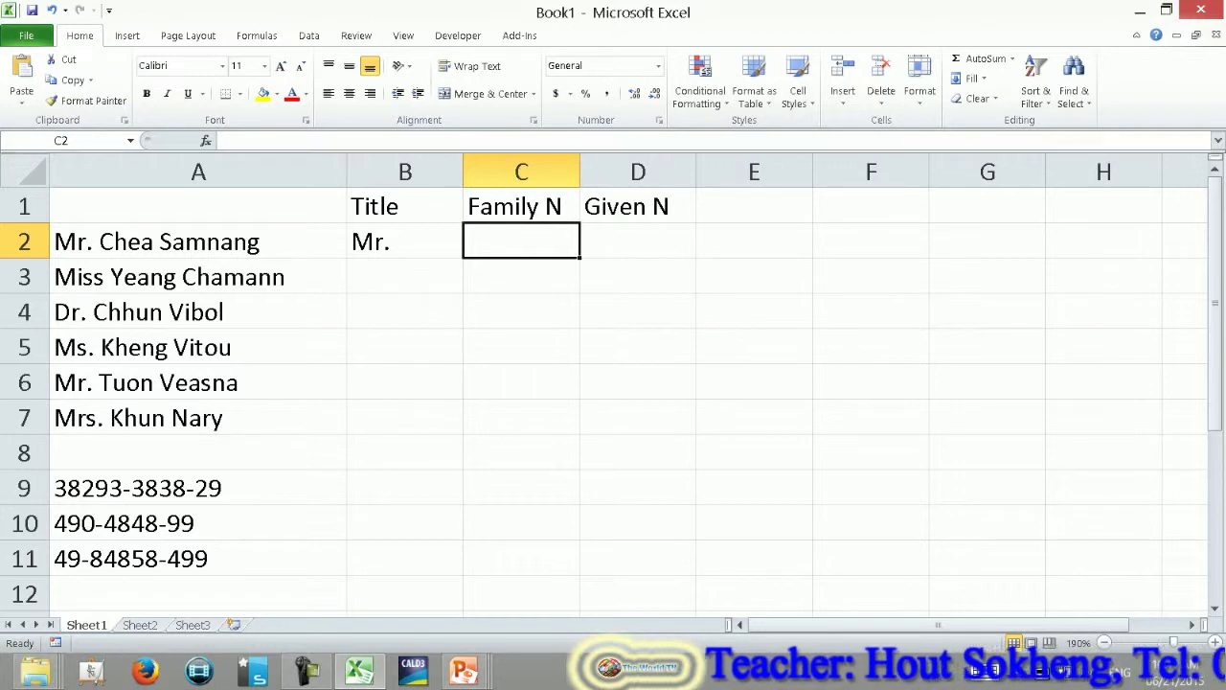
- Enter =LEFT(A2,3) in B2, fill it down to B7, then clear B2:B7 again
{"action": "left_click", "coordinate": [404, 241]}
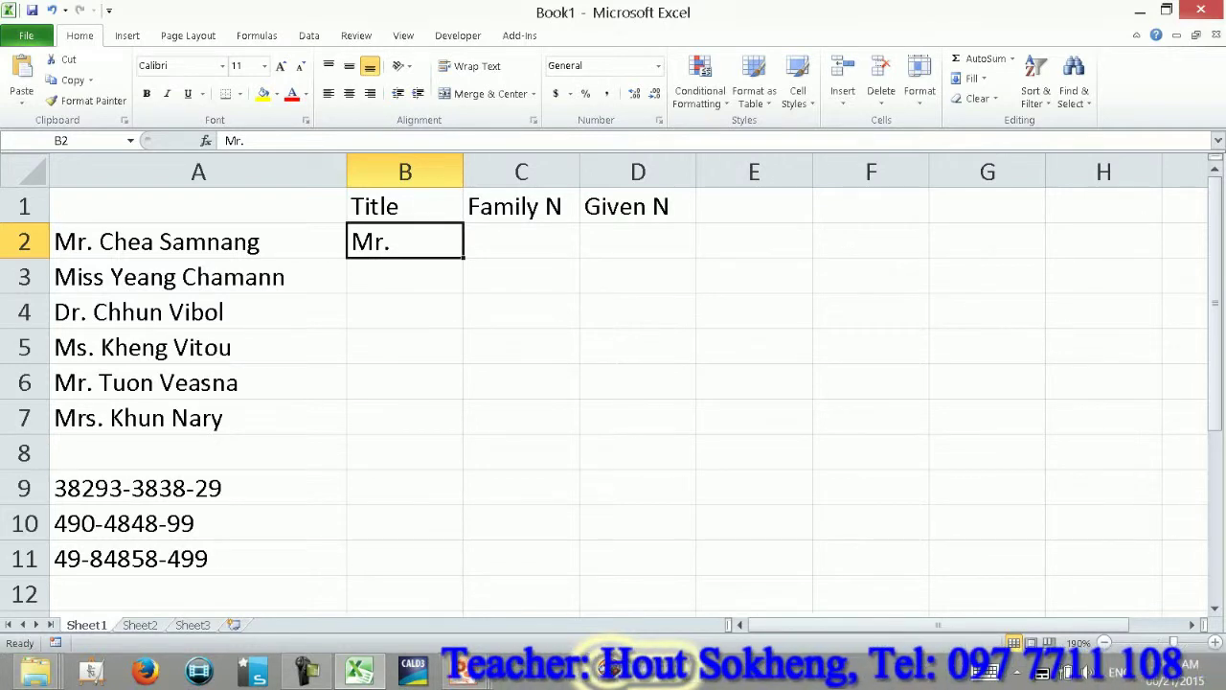
{"action": "type", "text": "=left"}
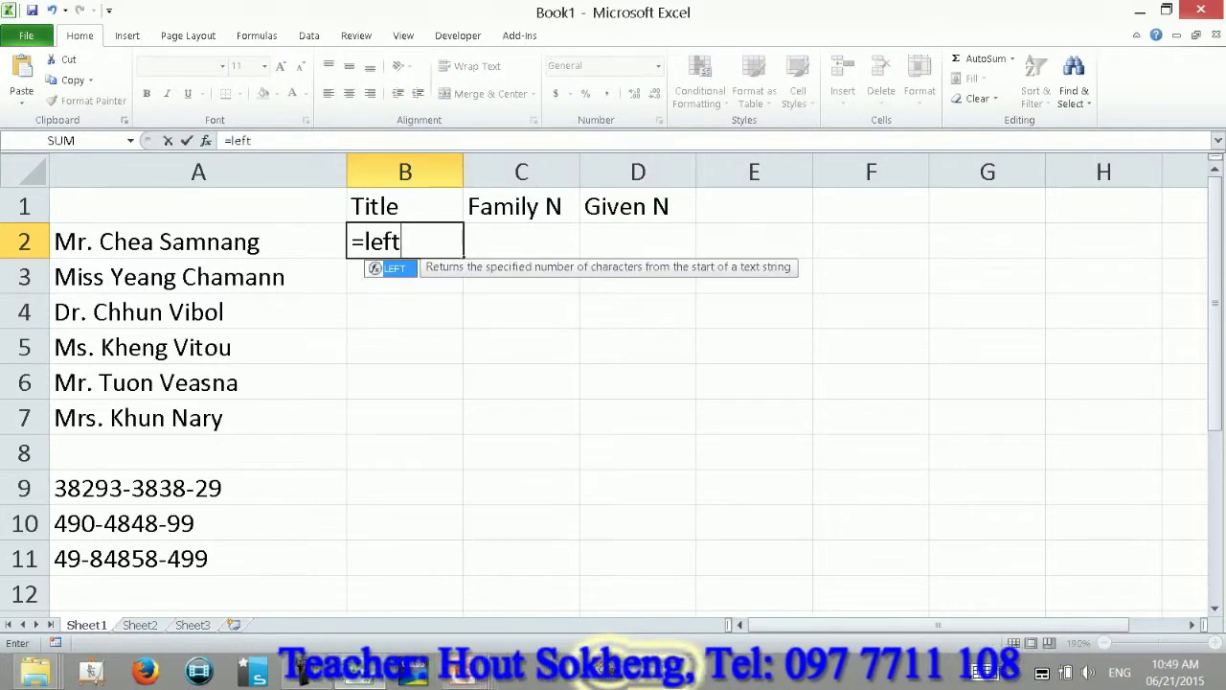
{"action": "type", "text": "(A2,3)"}
{"action": "key", "text": "Return"}
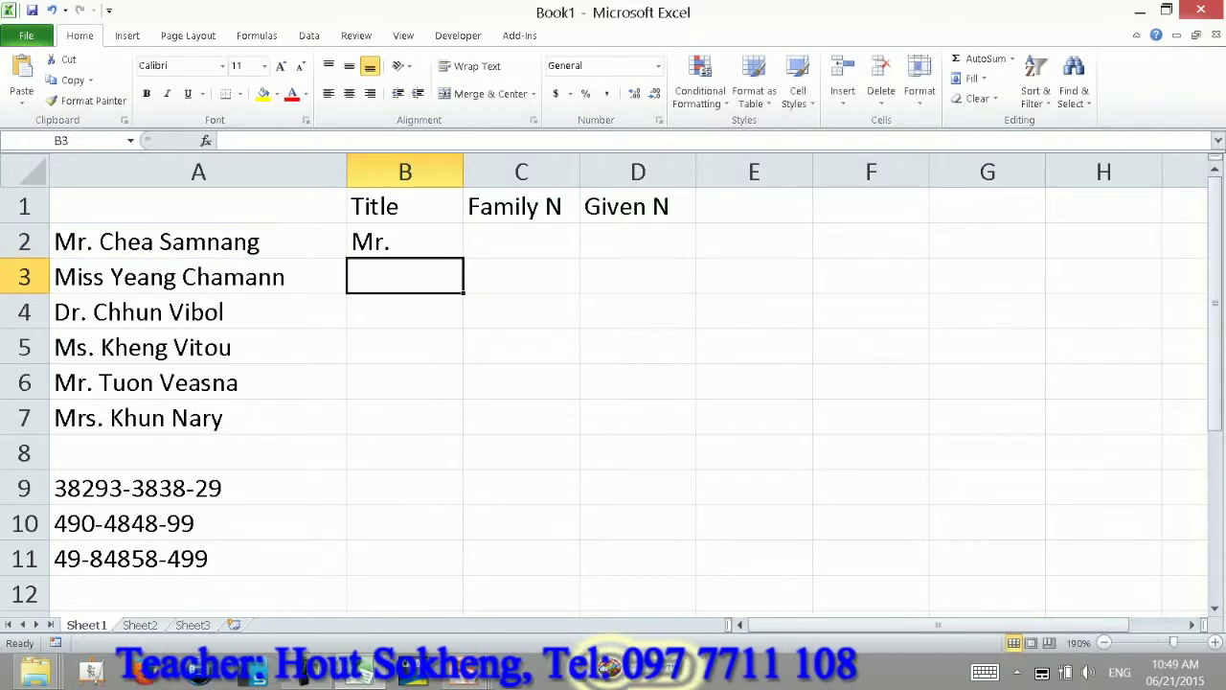
{"action": "left_click", "coordinate": [404, 240]}
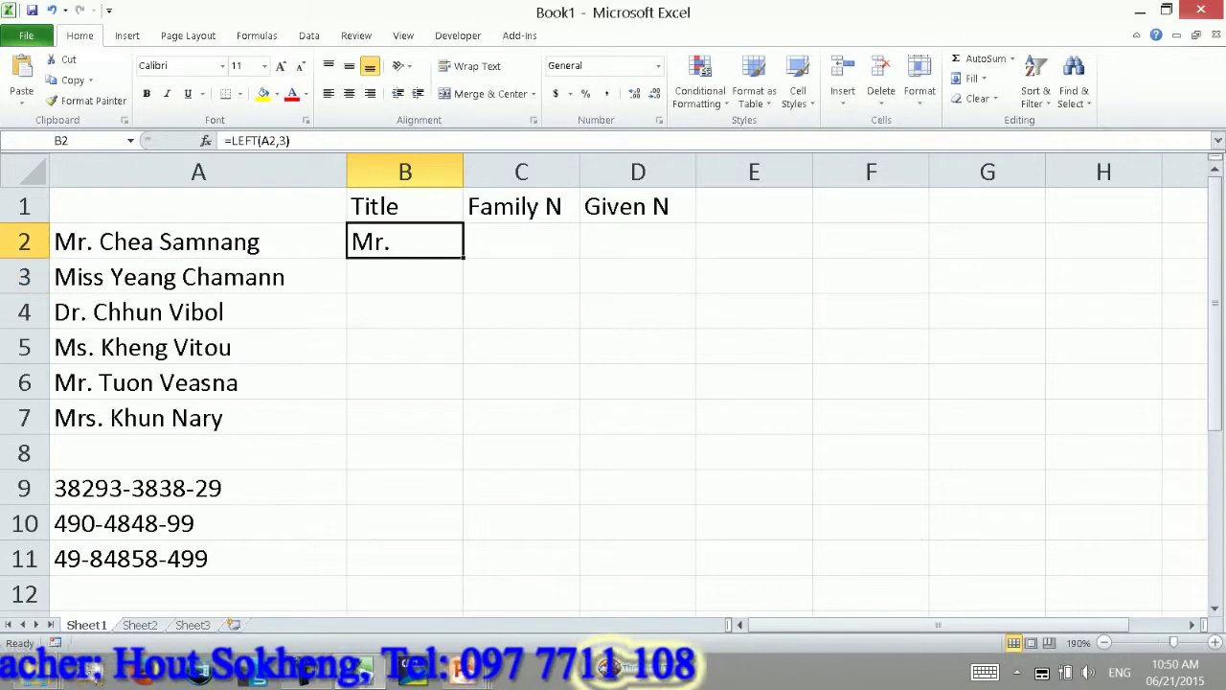
{"action": "left_click_drag", "start_coordinate": [462, 258], "coordinate": [463, 433]}
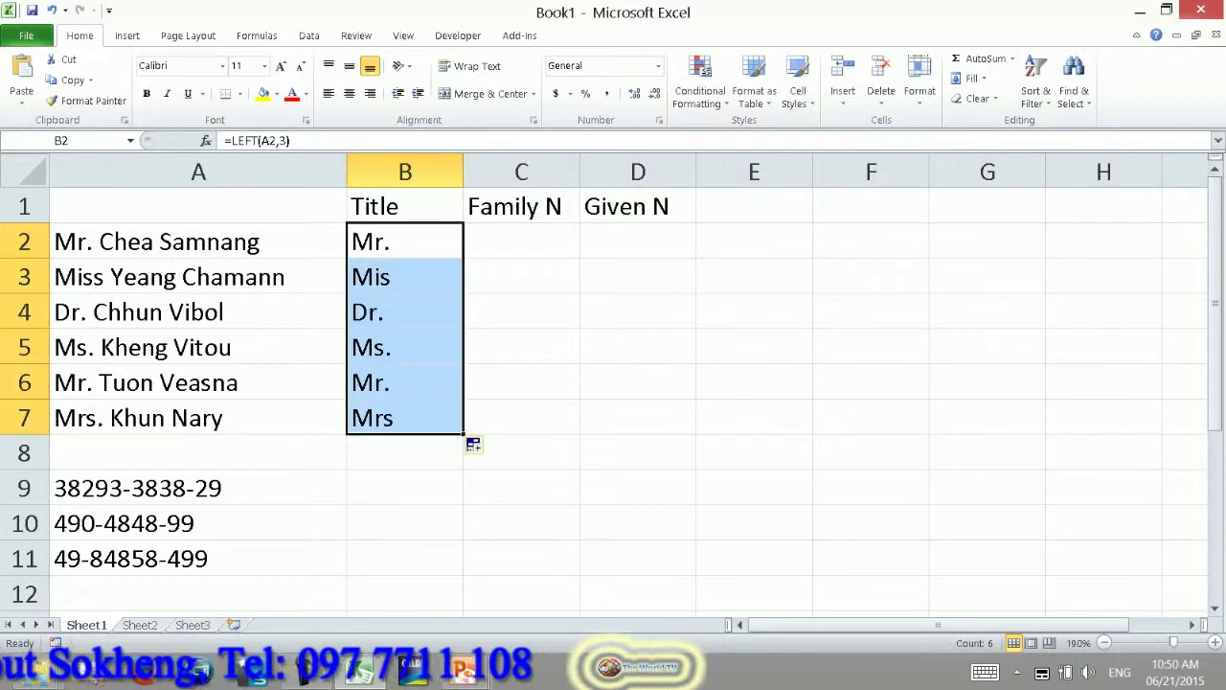
{"action": "left_click", "coordinate": [405, 276]}
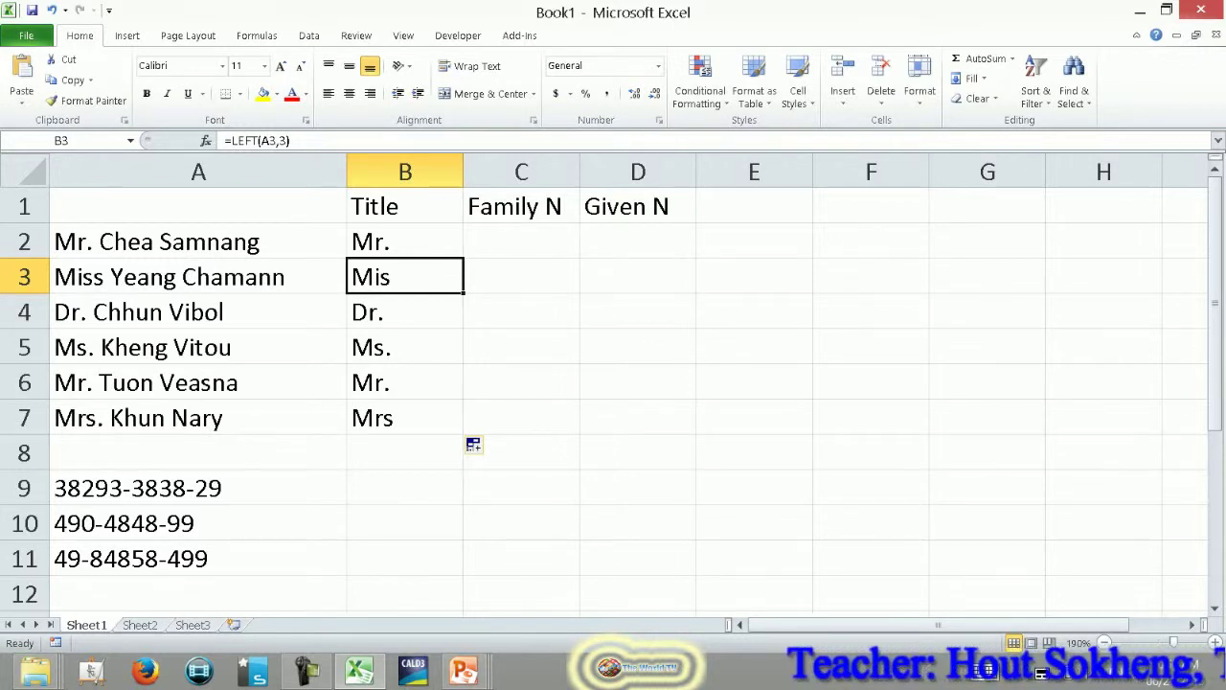
{"action": "left_click_drag", "start_coordinate": [405, 241], "coordinate": [404, 418]}
{"action": "key", "text": "Delete"}
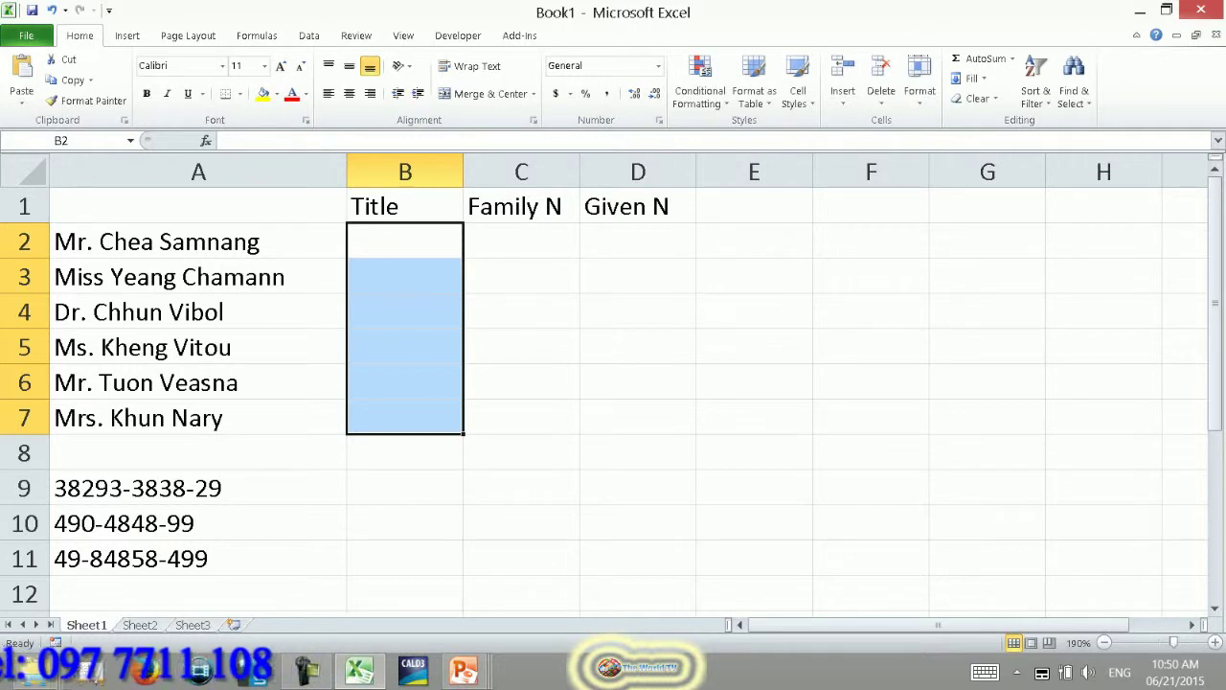
- Inspect A2's name in edit mode to see where the title Mr. ends
{"action": "left_click", "coordinate": [199, 242]}
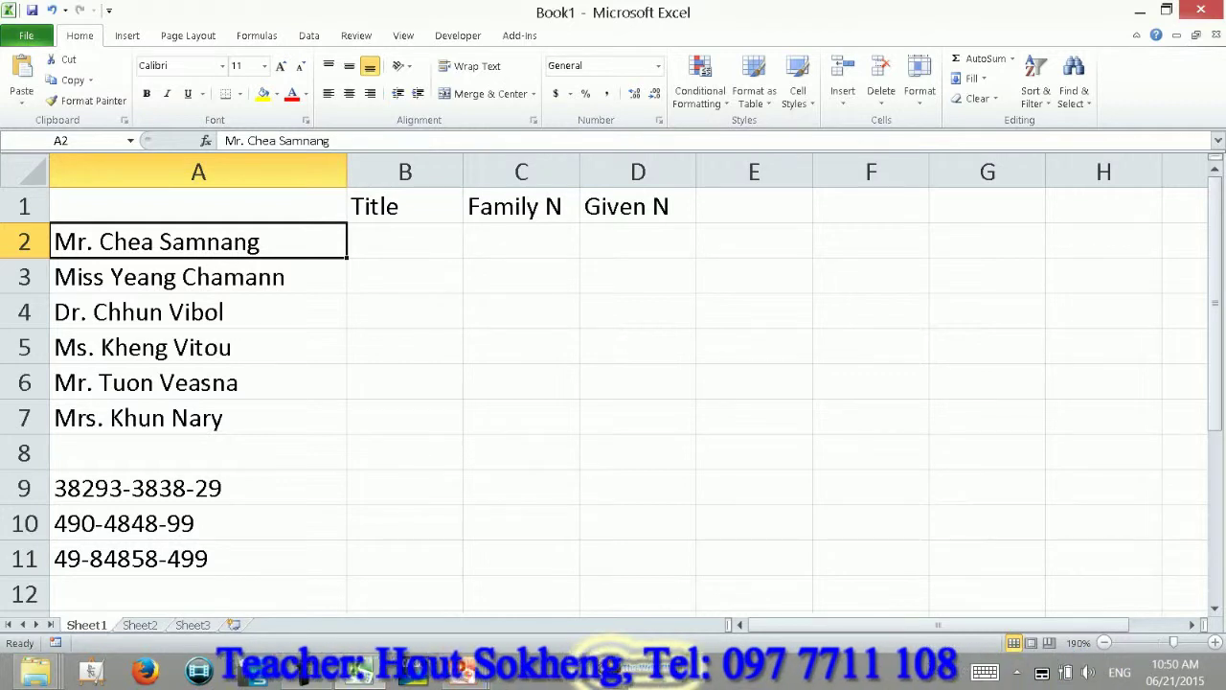
{"action": "double_click", "coordinate": [100, 242]}
{"action": "key", "text": "Left"}
{"action": "key", "text": "shift+Home"}
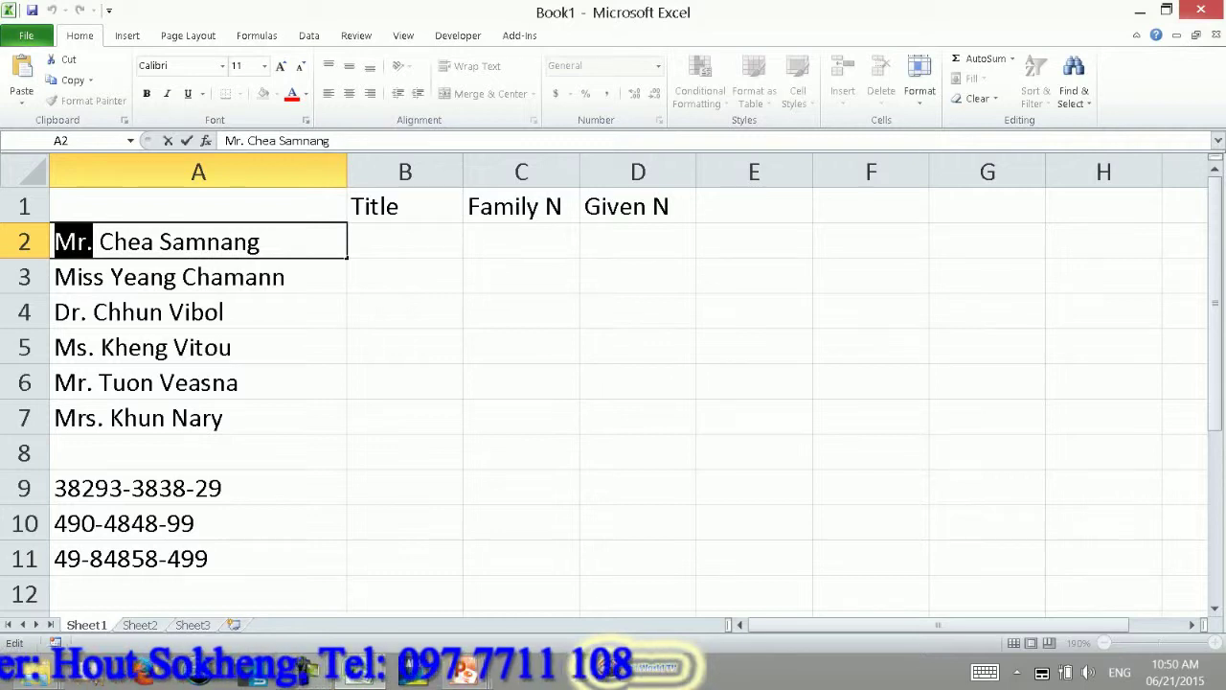
{"action": "key", "text": "Right"}
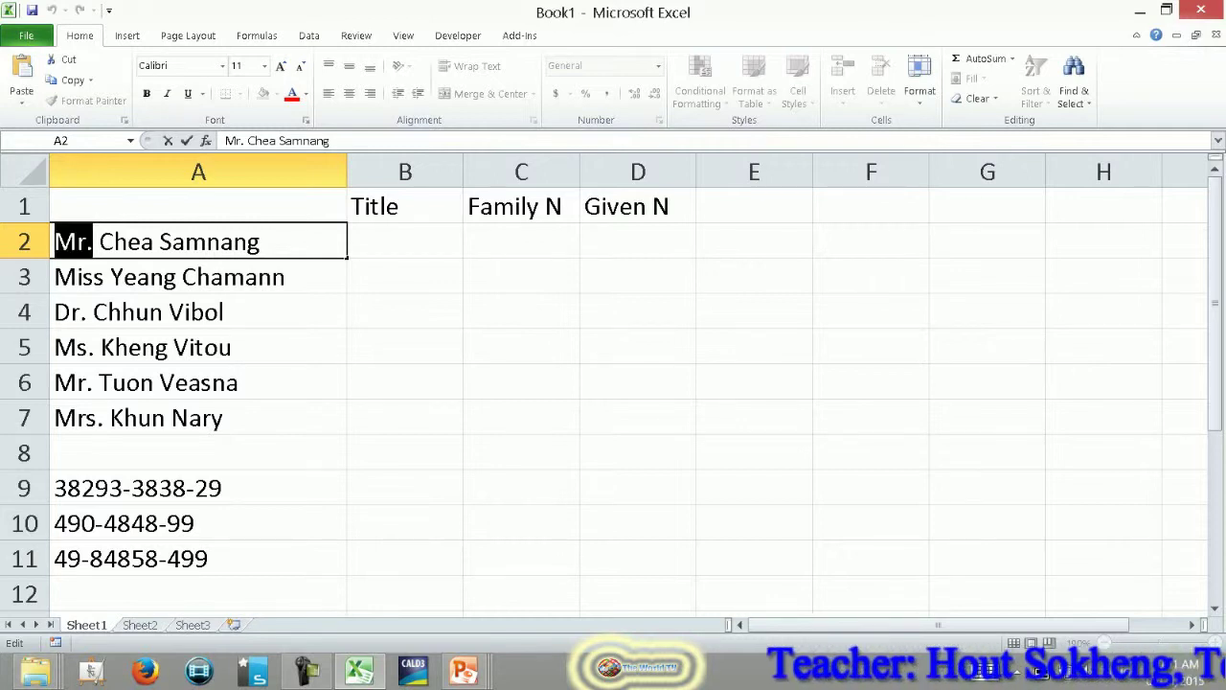
{"action": "left_click", "coordinate": [77, 242]}
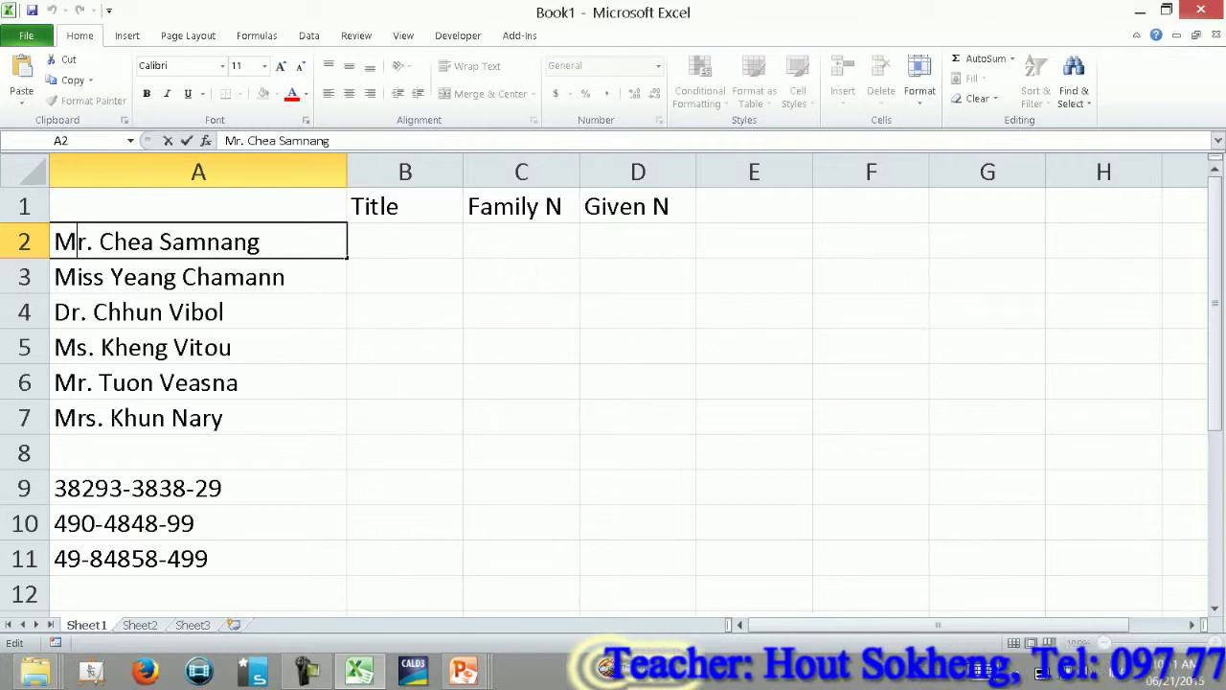
{"action": "left_click", "coordinate": [96, 241]}
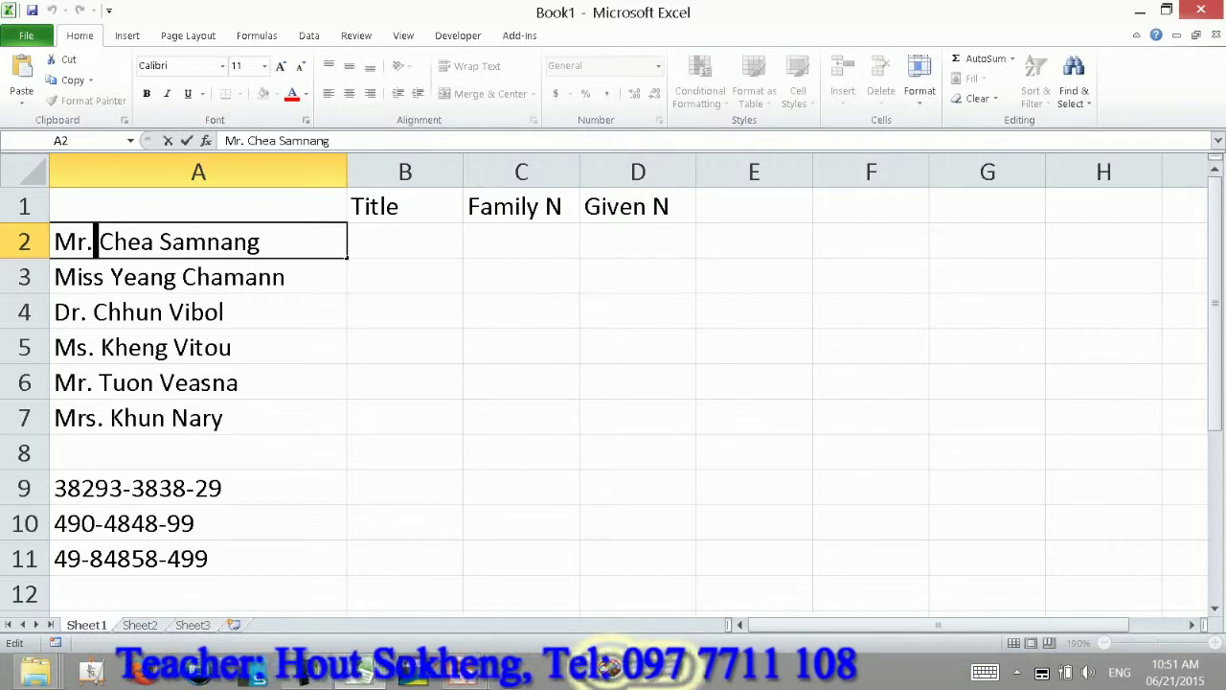
{"action": "key", "text": "Return"}
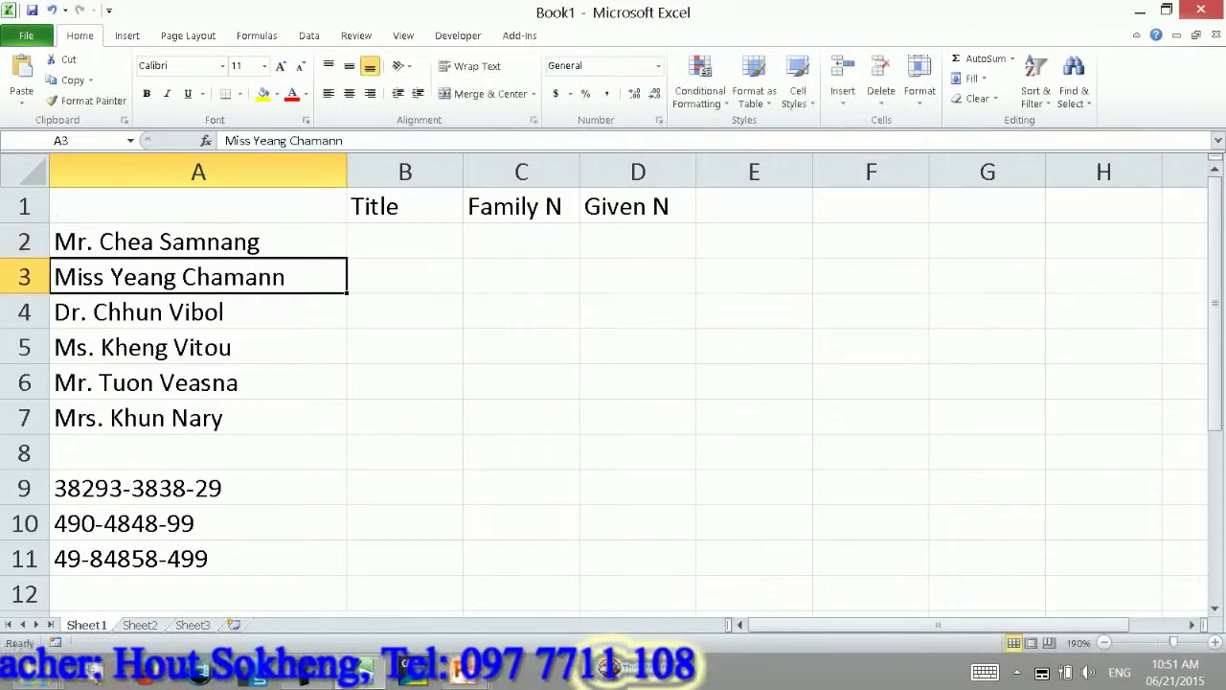
- Inspect the names in A3 and A4, marking where Dr. ends, without changing them
{"action": "double_click", "coordinate": [109, 276]}
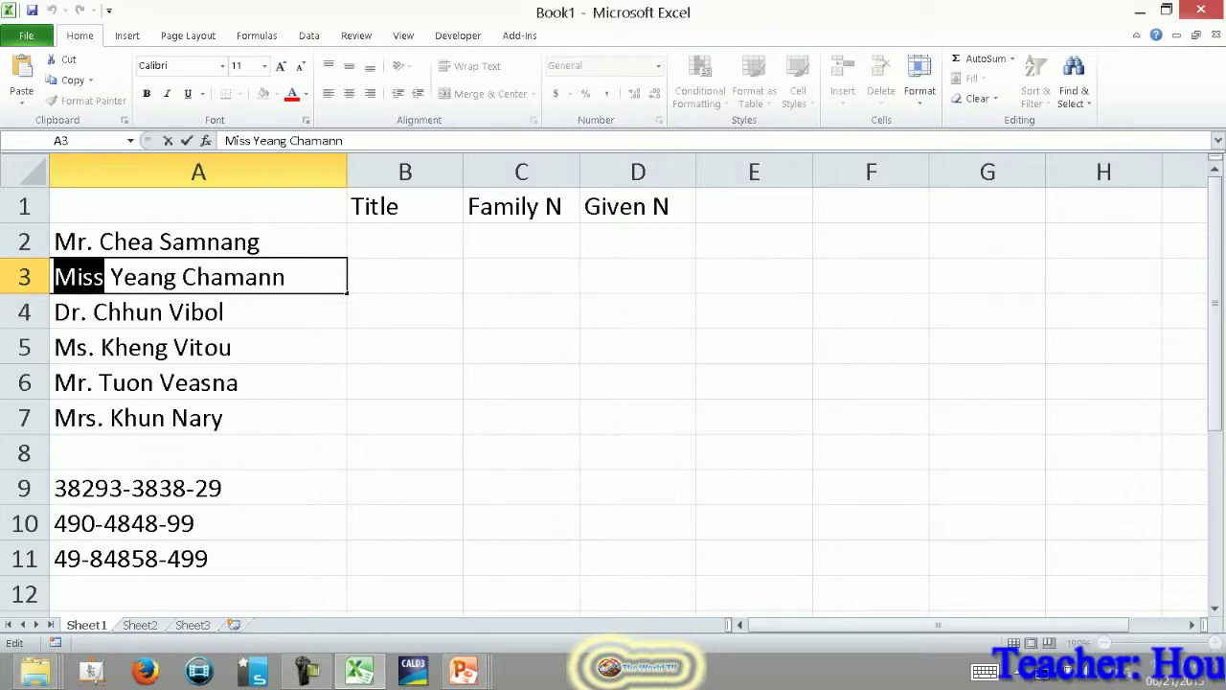
{"action": "key", "text": "Return"}
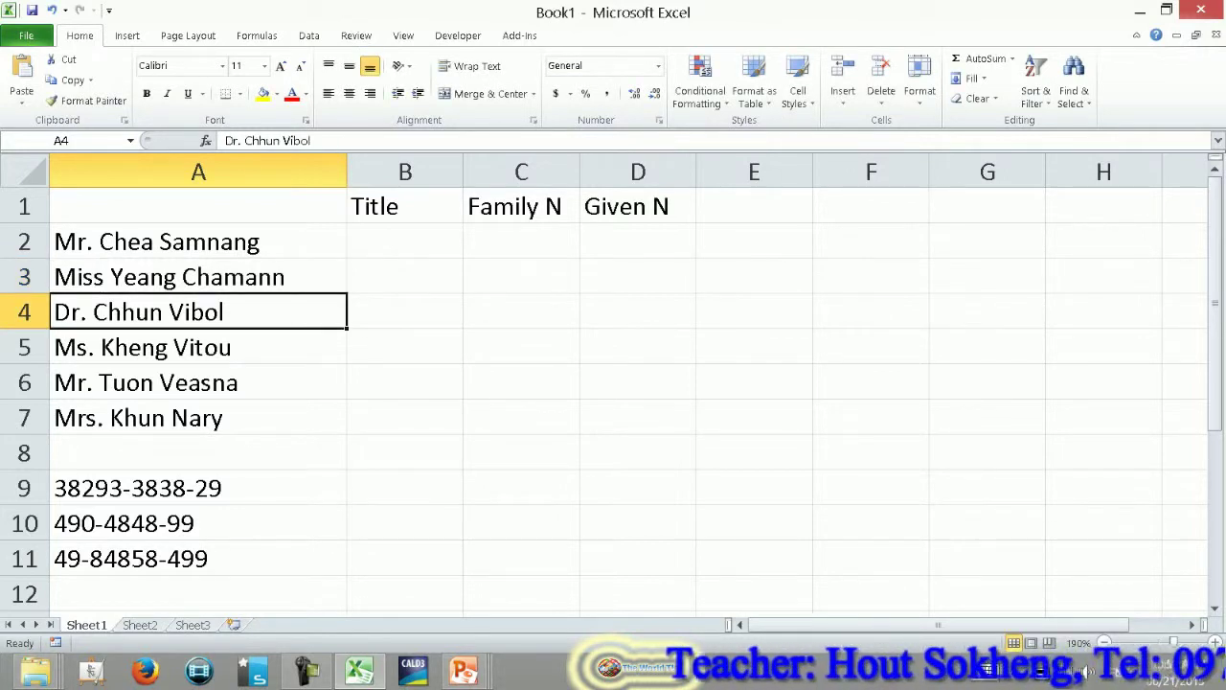
{"action": "key", "text": "F2"}
{"action": "key", "text": "Home"}
{"action": "key", "text": "shift+Right"}
{"action": "key", "text": "shift+Right"}
{"action": "key", "text": "shift+Right"}
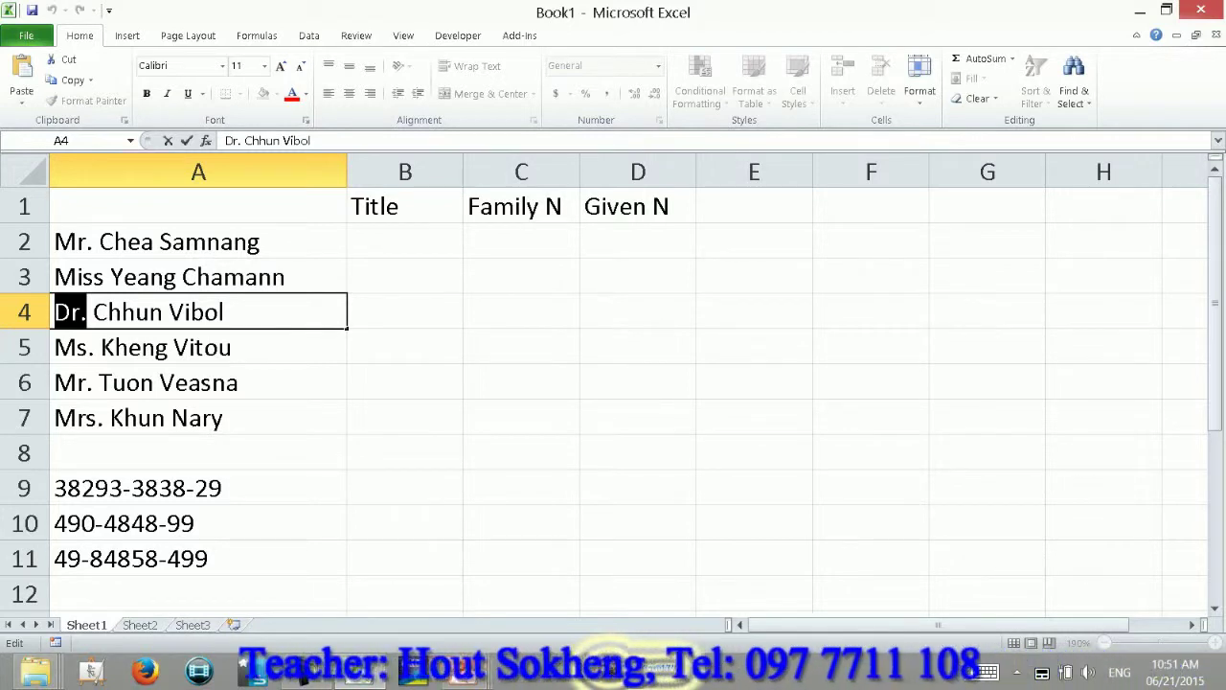
{"action": "key", "text": "Right"}
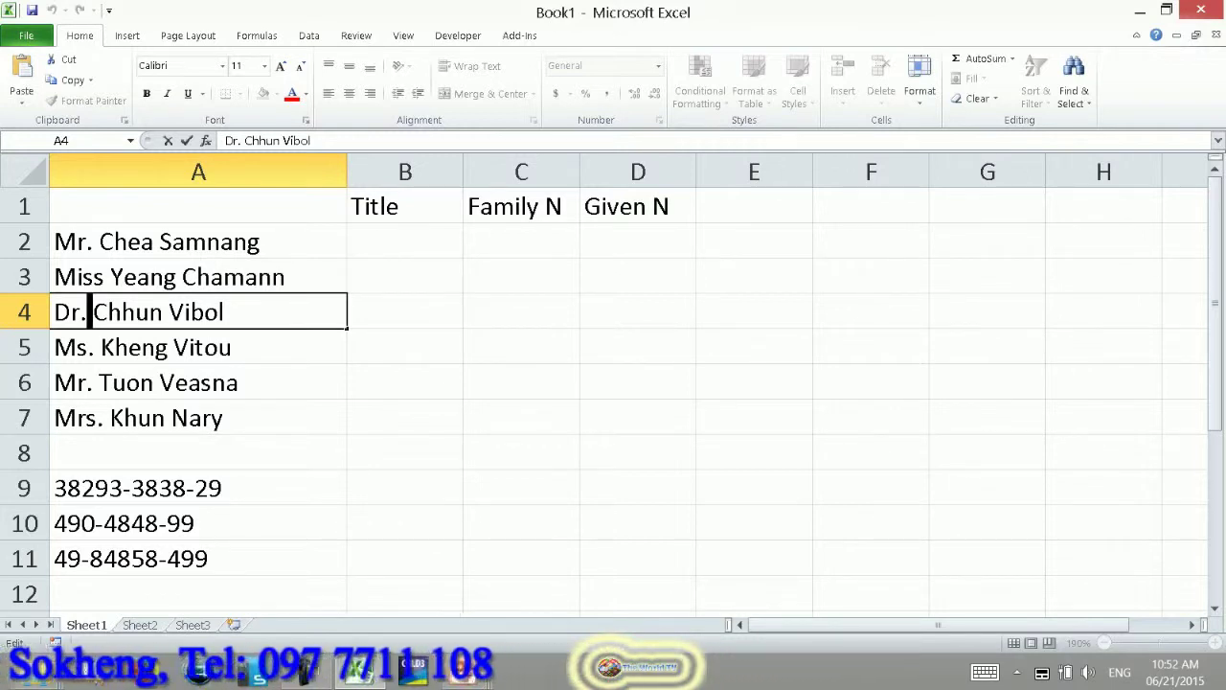
{"action": "key", "text": "Escape"}
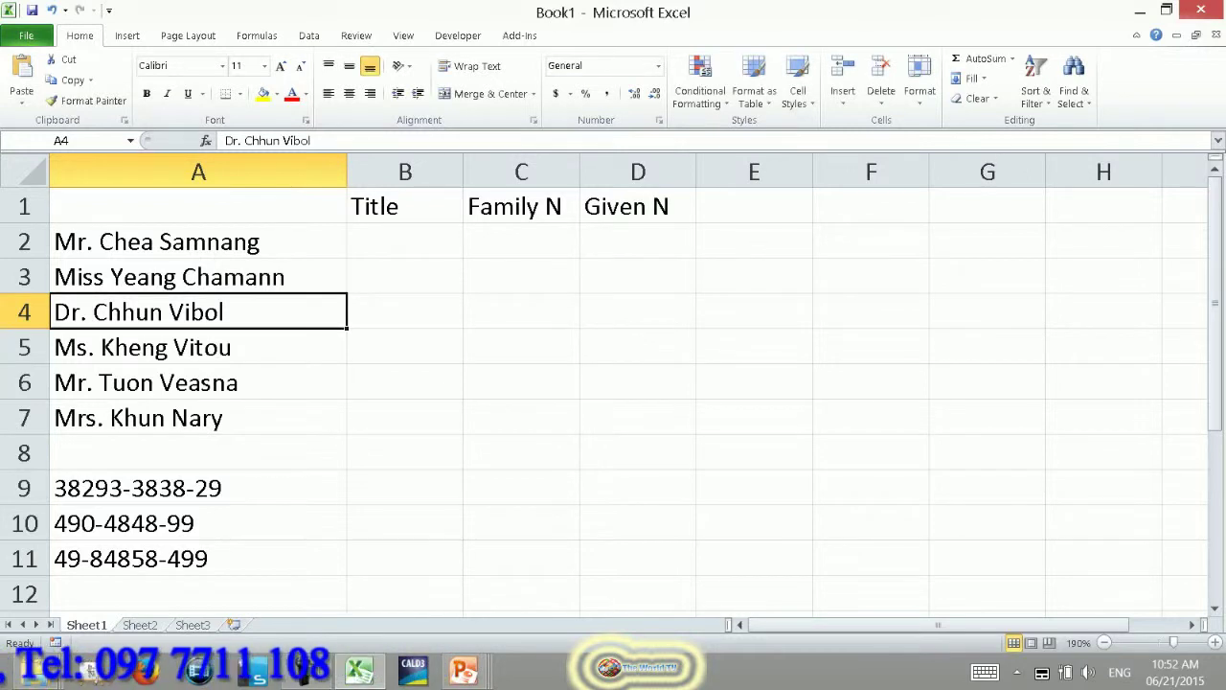
{"action": "left_click", "coordinate": [404, 206]}
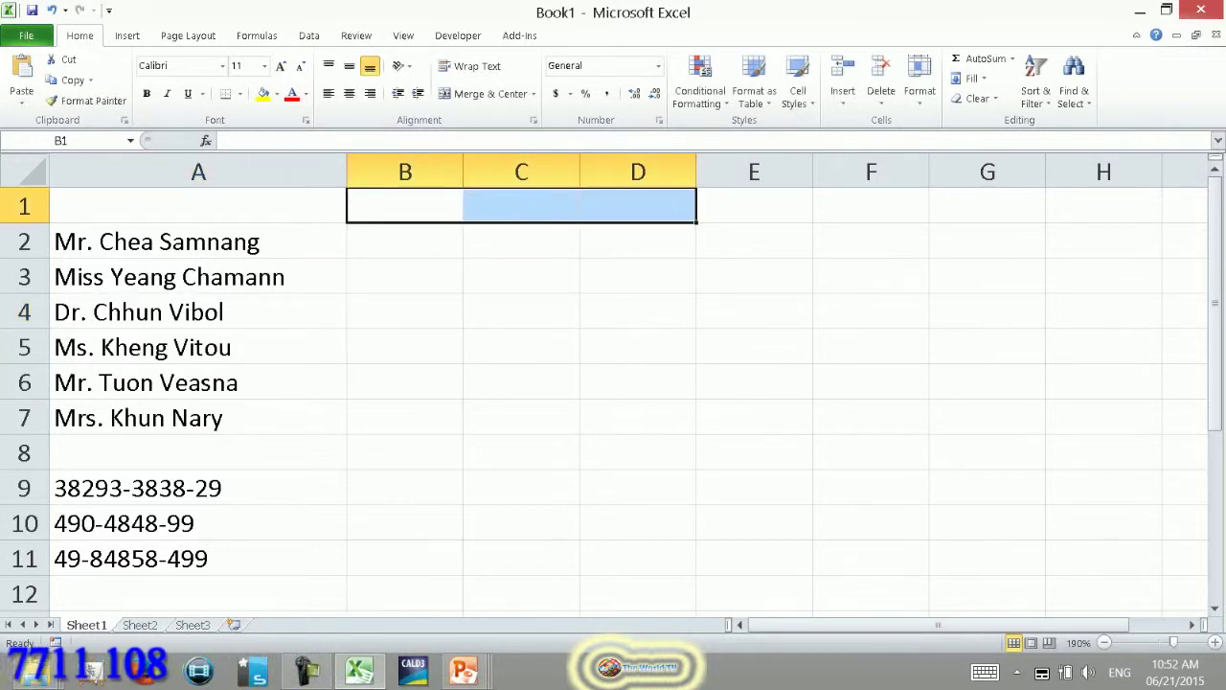
- Enter =FIND(" ",A2,1) in B2 to locate the first space in the name
{"action": "left_click", "coordinate": [198, 206]}
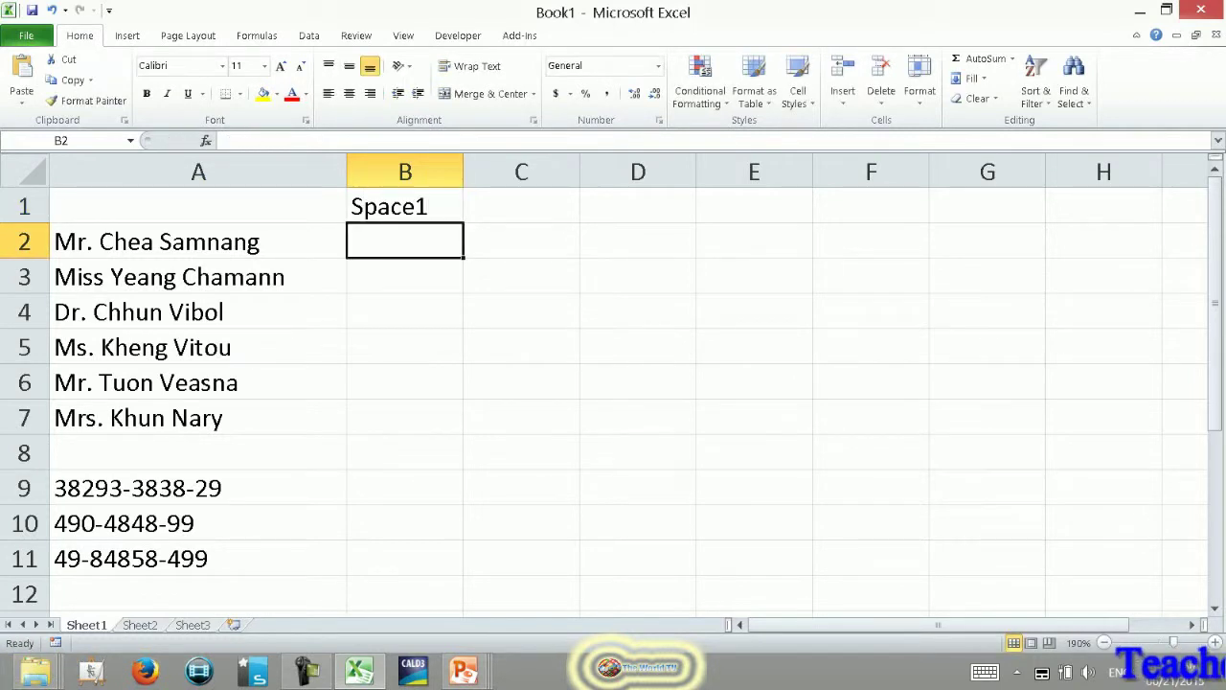
{"action": "type", "text": "=F"}
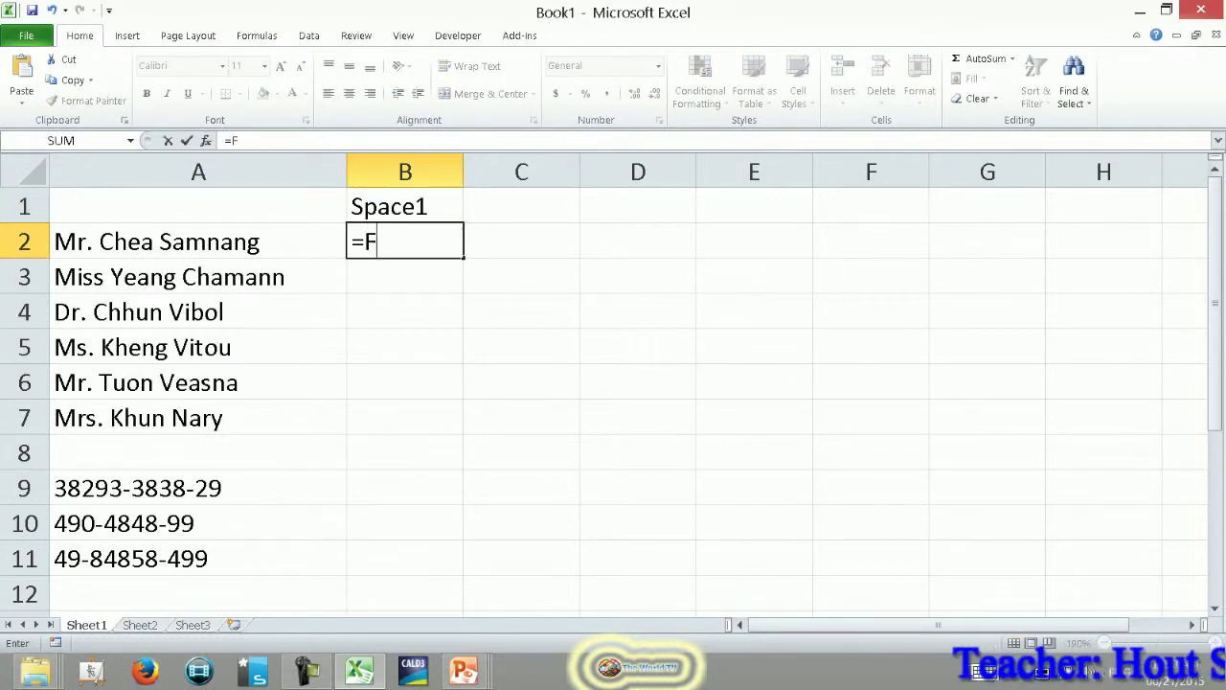
{"action": "type", "text": "ind(\" \""}
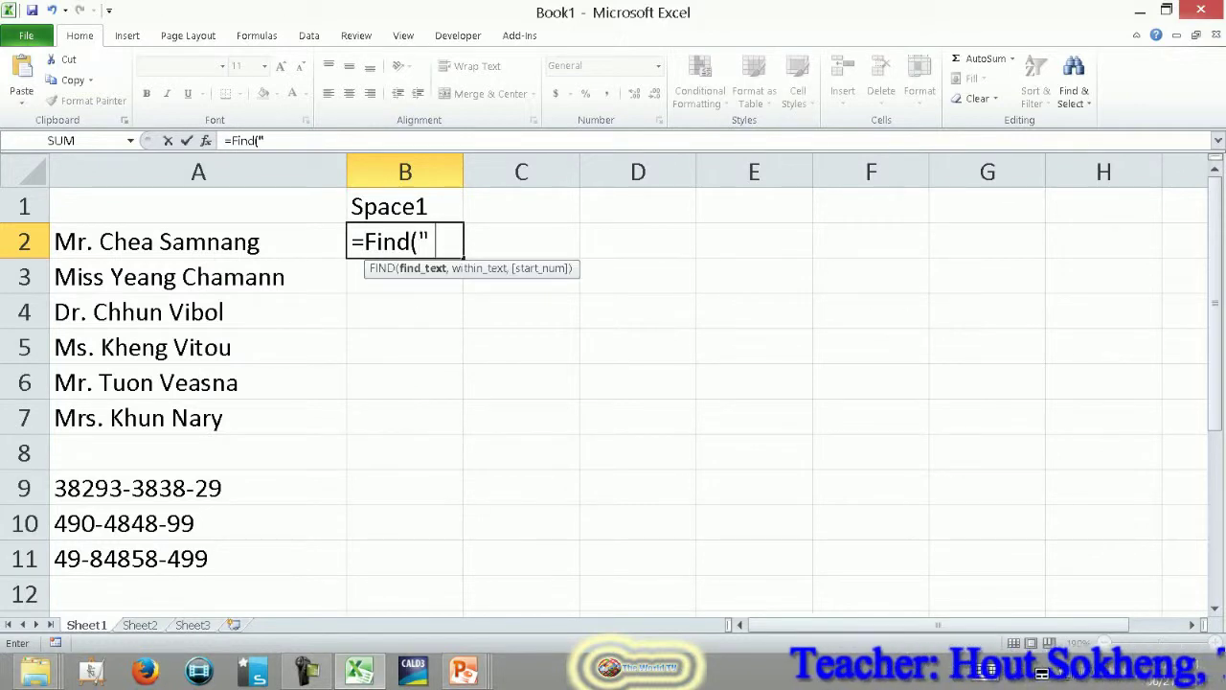
{"action": "type", "text": ","}
{"action": "left_click", "coordinate": [156, 241]}
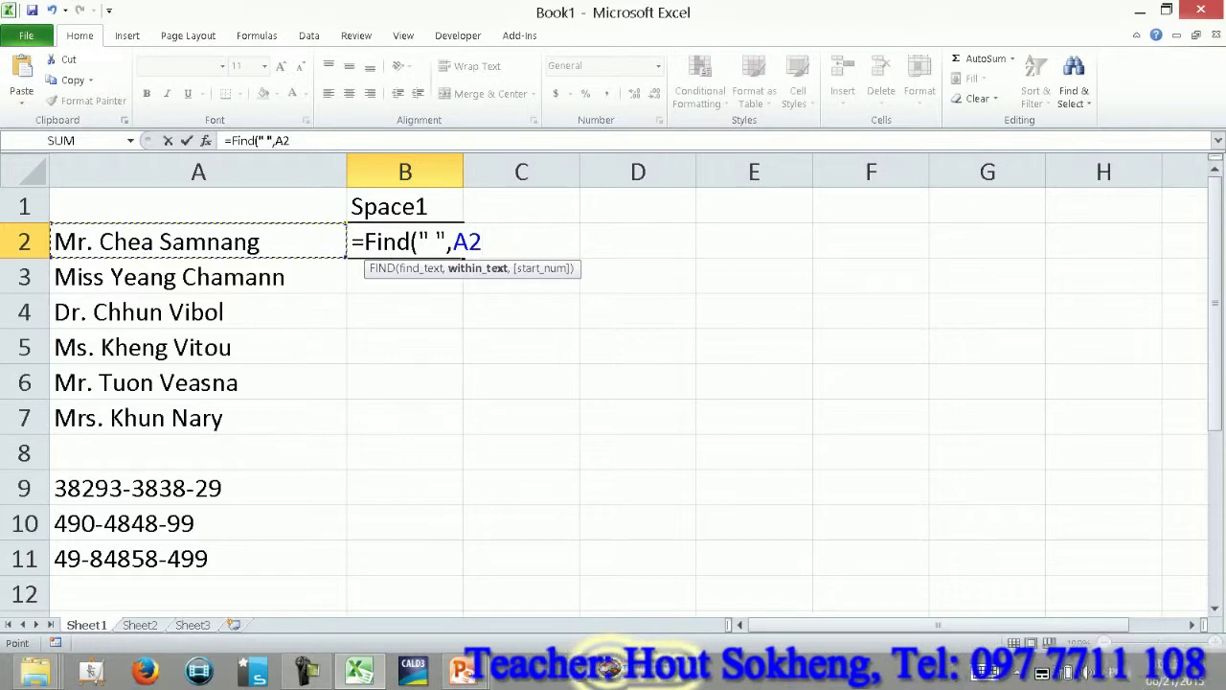
{"action": "type", "text": ",1"}
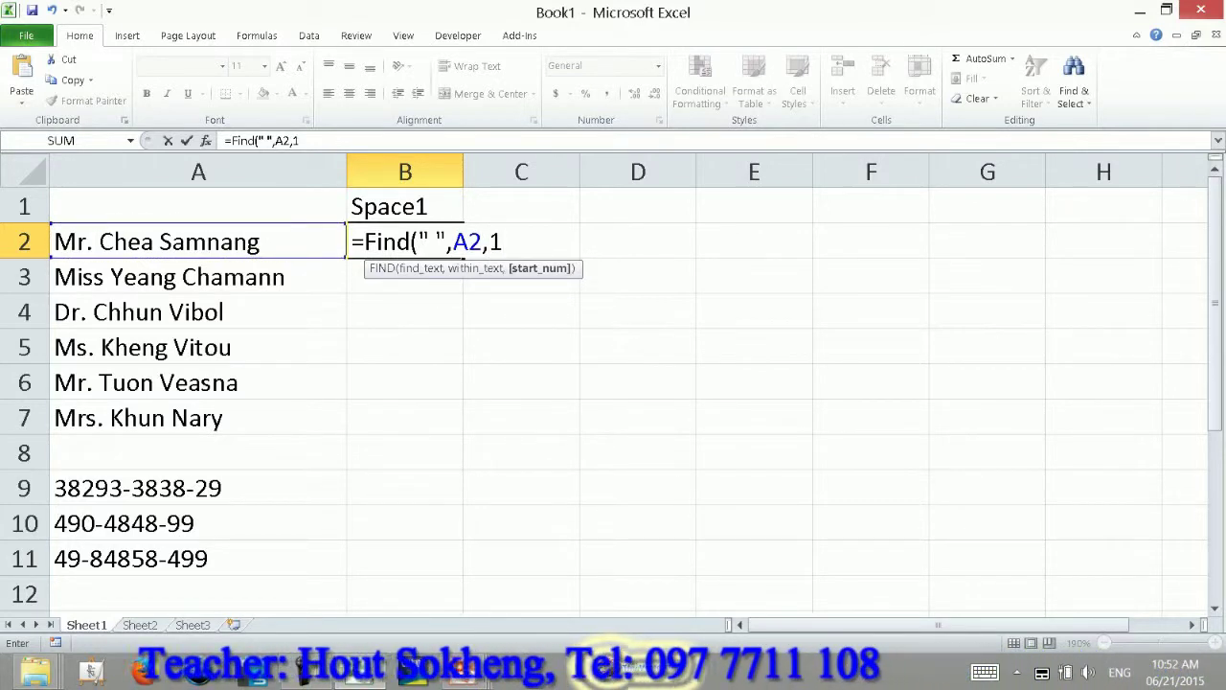
{"action": "key", "text": "Return"}
- Copy the FIND formula into B2:B7, giving 4, 5, 4, 4, 4, 5, and recheck B2
{"action": "key", "text": "Up"}
{"action": "key", "text": "ctrl+c"}
{"action": "key", "text": "shift+Down"}
{"action": "key", "text": "shift+Down"}
{"action": "key", "text": "shift+Down"}
{"action": "key", "text": "shift+Down"}
{"action": "key", "text": "Return"}
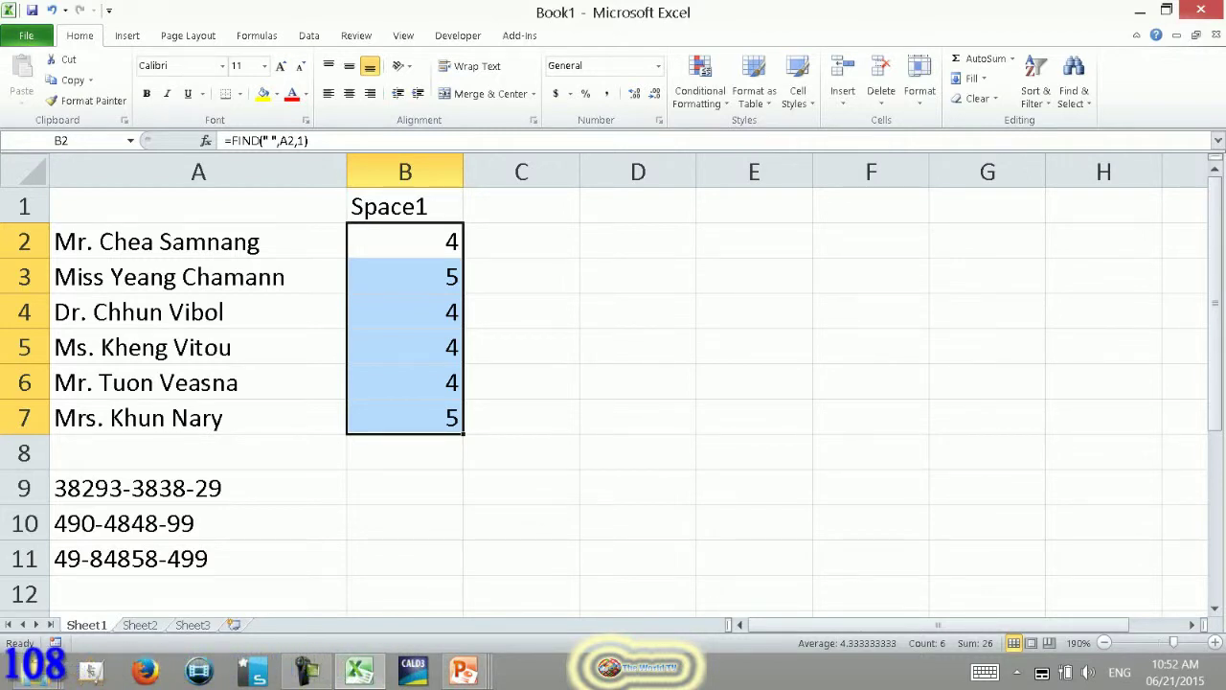
{"action": "key", "text": "Up"}
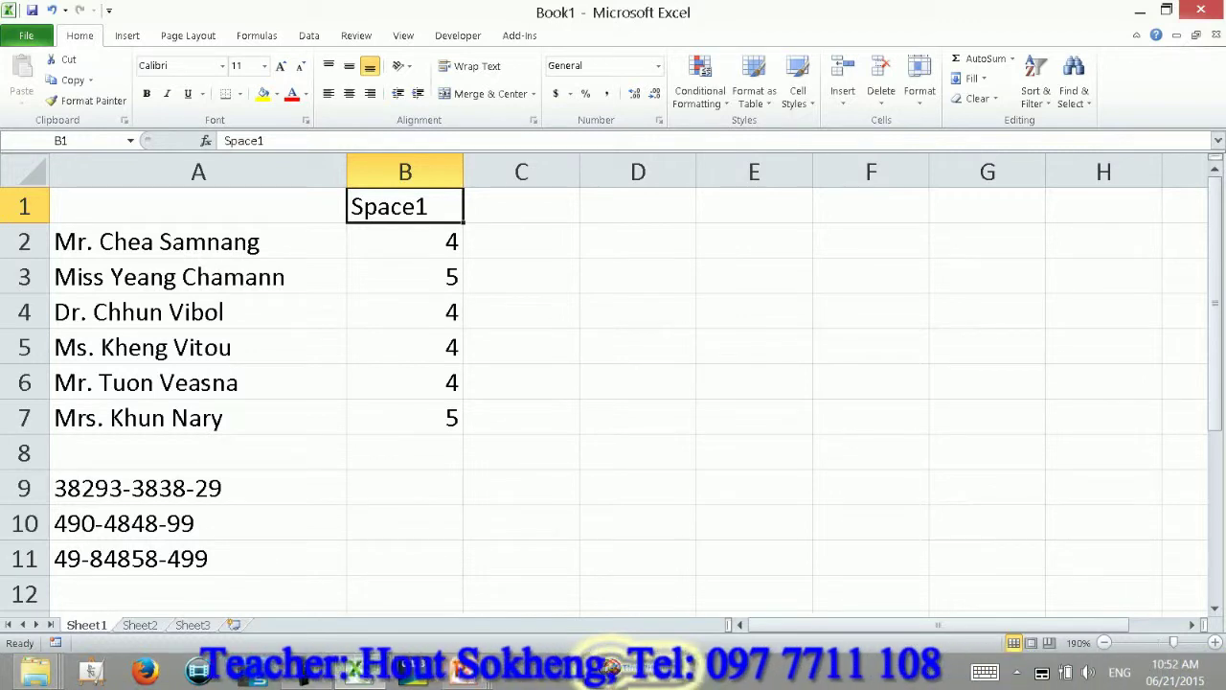
{"action": "left_click", "coordinate": [404, 241]}
{"action": "double_click", "coordinate": [440, 241]}
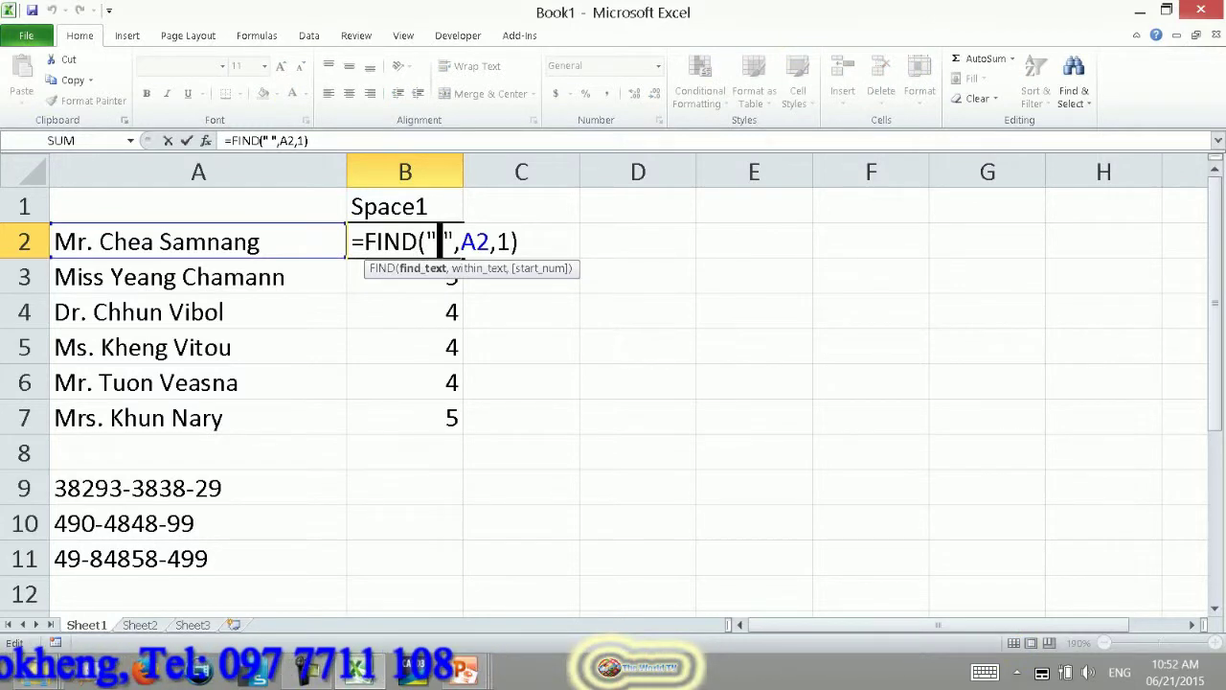
{"action": "key", "text": "Tab"}
{"action": "left_click", "coordinate": [521, 206]}
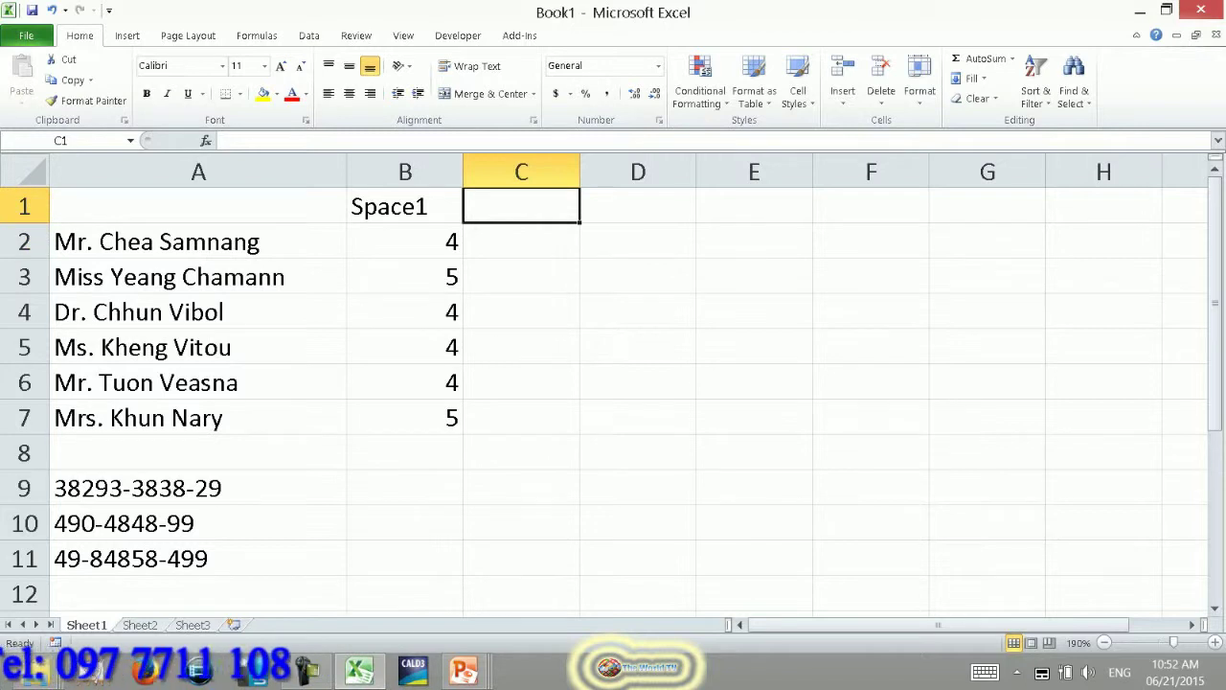
- Head C1 'Length for Title' and fill C2:C7 with =B2-1, giving 3, 4, 3, 3, 3, 4
{"action": "type", "text": "Length"}
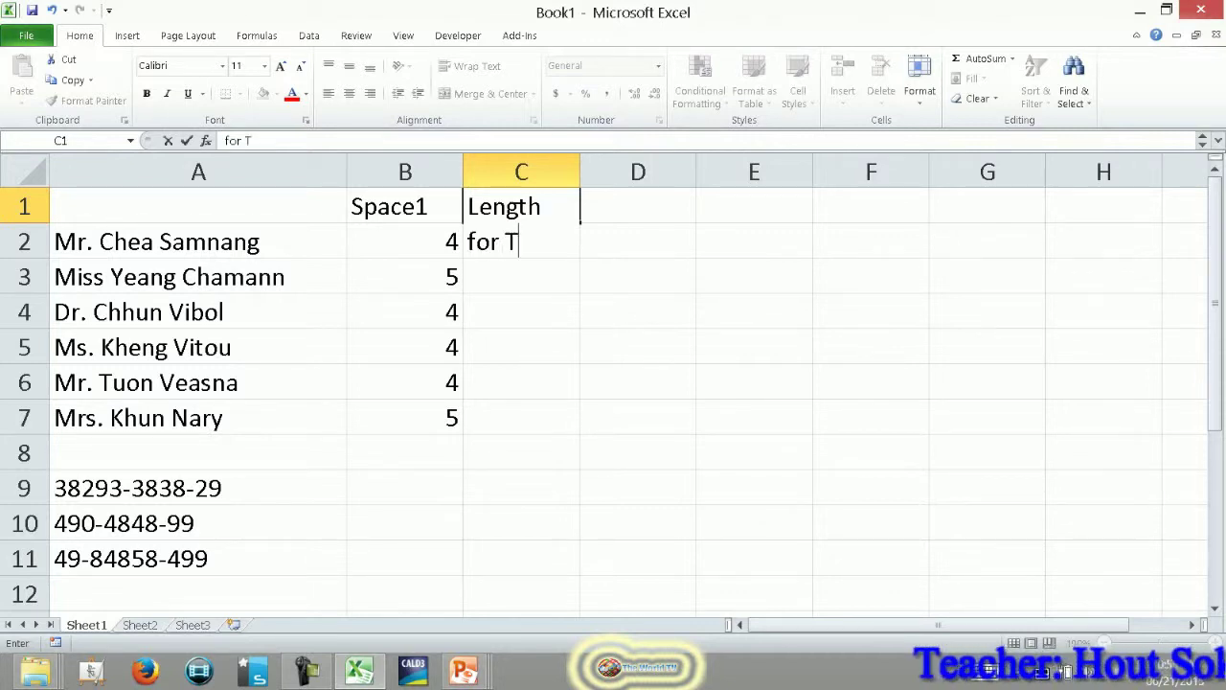
{"action": "type", "text": "le"}
{"action": "key", "text": "Return"}
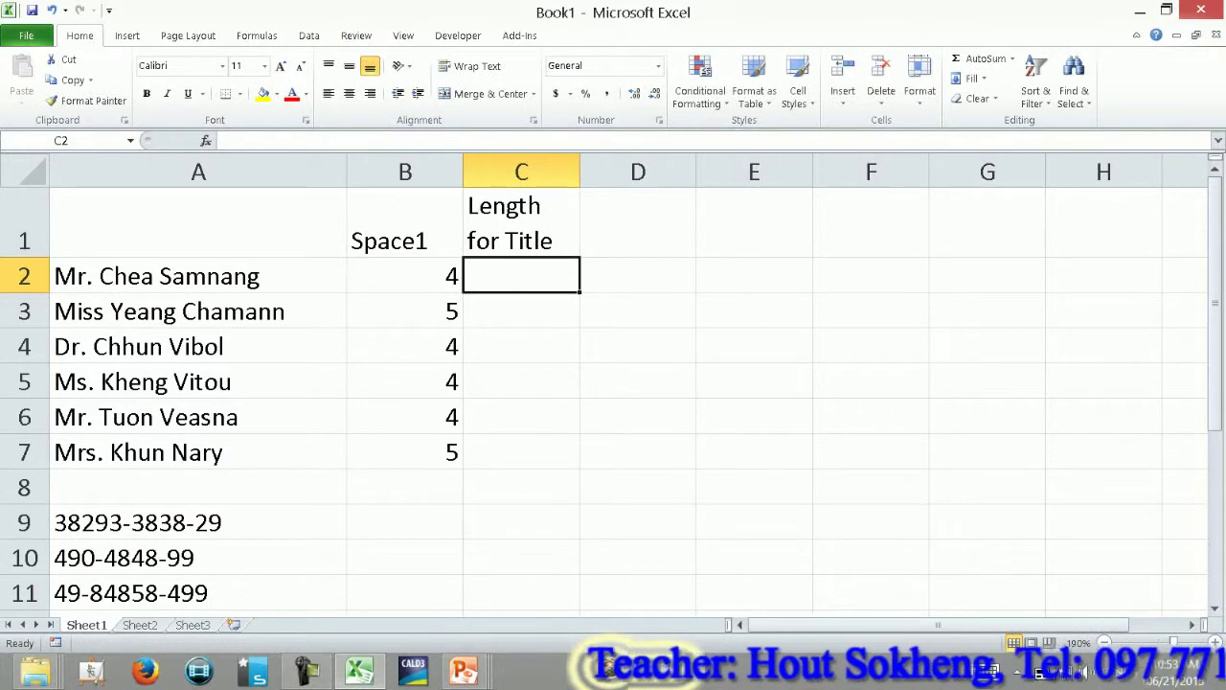
{"action": "type", "text": "="}
{"action": "left_click", "coordinate": [405, 276]}
{"action": "type", "text": "-1"}
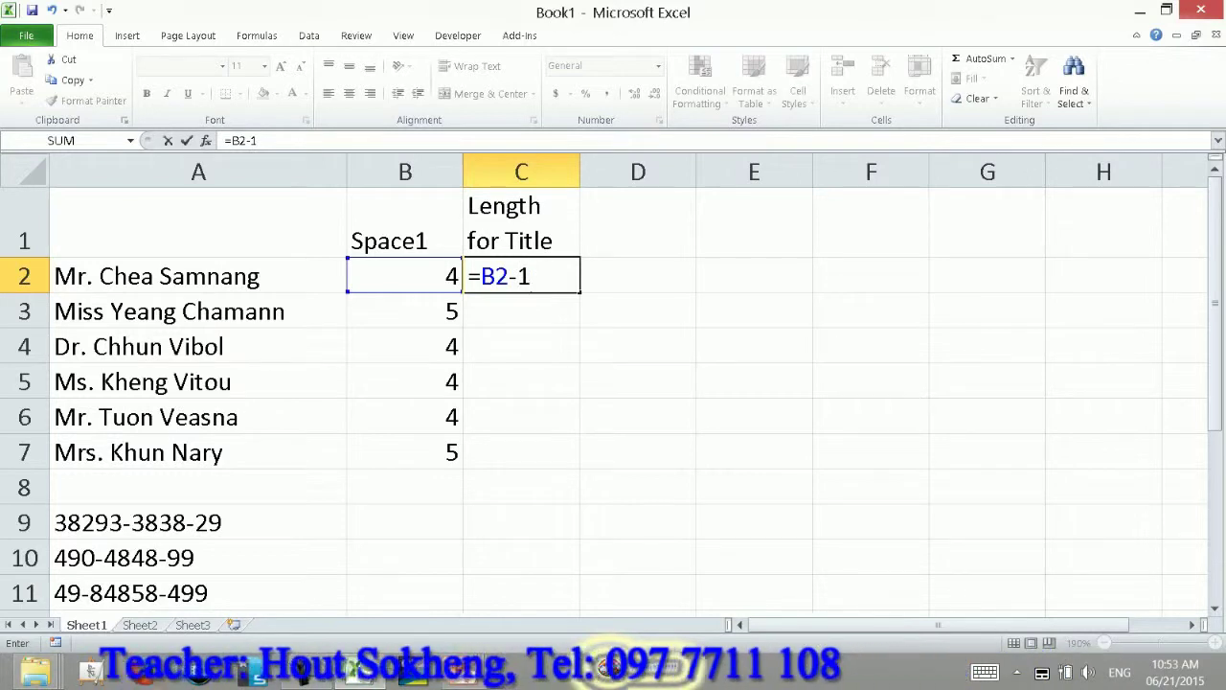
{"action": "key", "text": "Return"}
{"action": "left_click", "coordinate": [198, 275]}
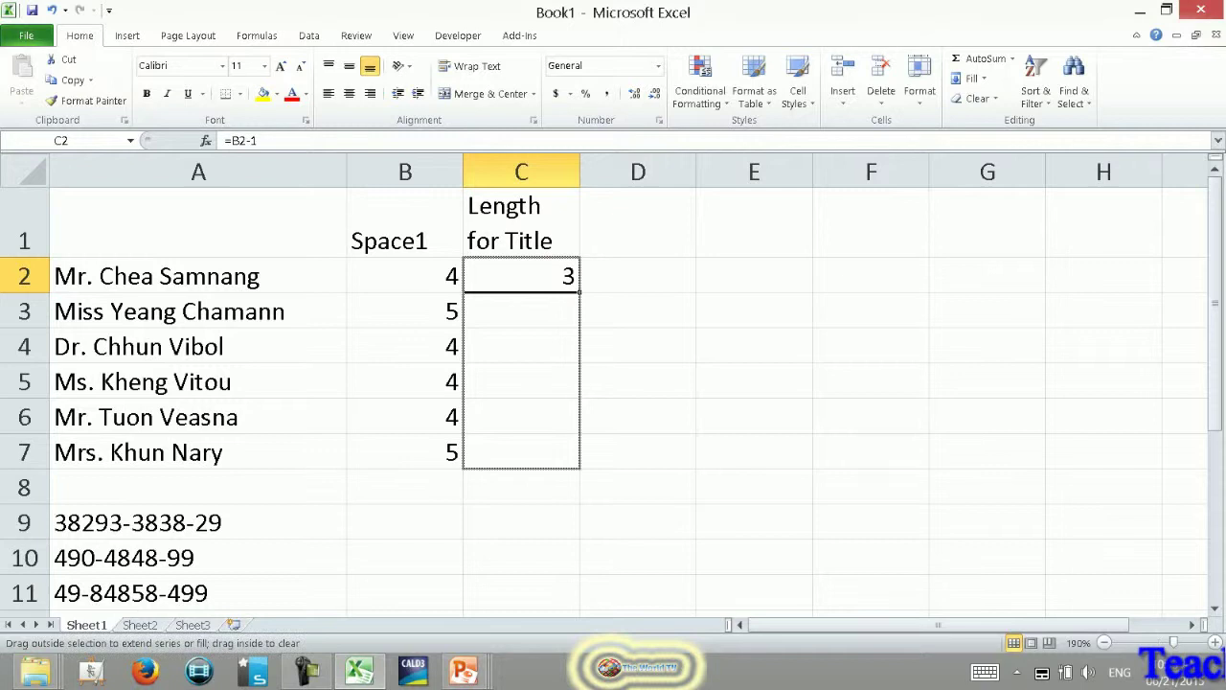
{"action": "left_click_drag", "start_coordinate": [578, 467], "coordinate": [579, 468]}
{"action": "left_click", "coordinate": [638, 222]}
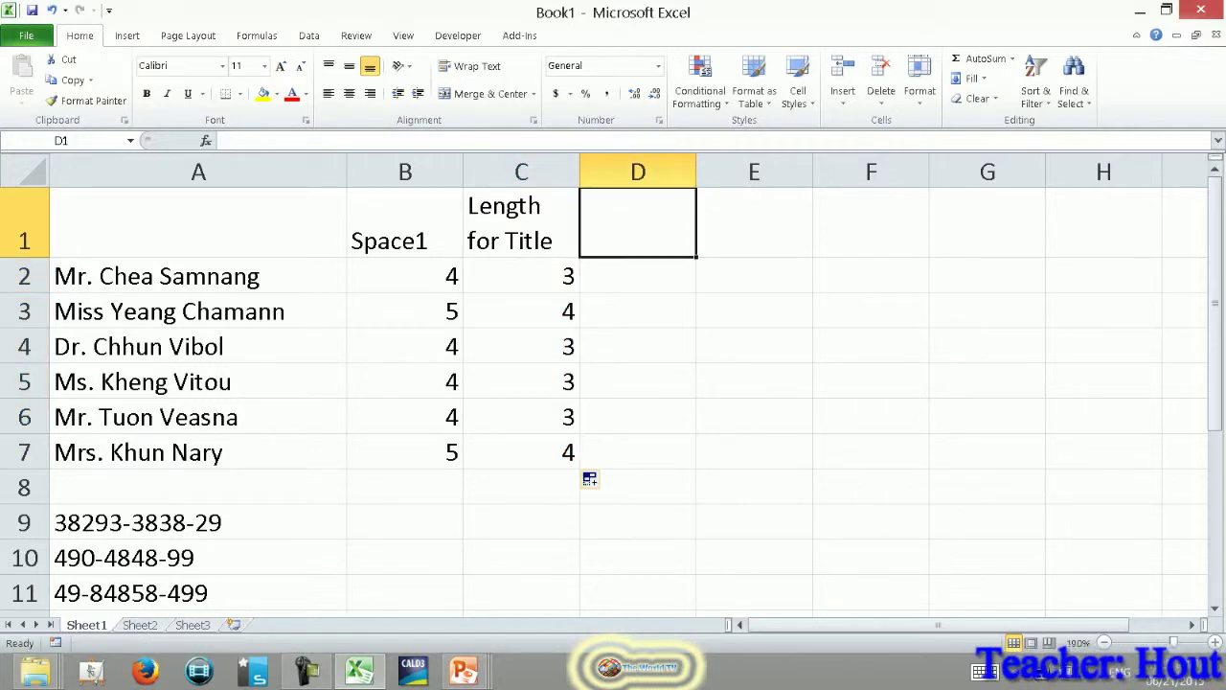
- Head D1 'Title' and enter =LEFT(A2,C2) in D2
{"action": "type", "text": "Title"}
{"action": "key", "text": "Return"}
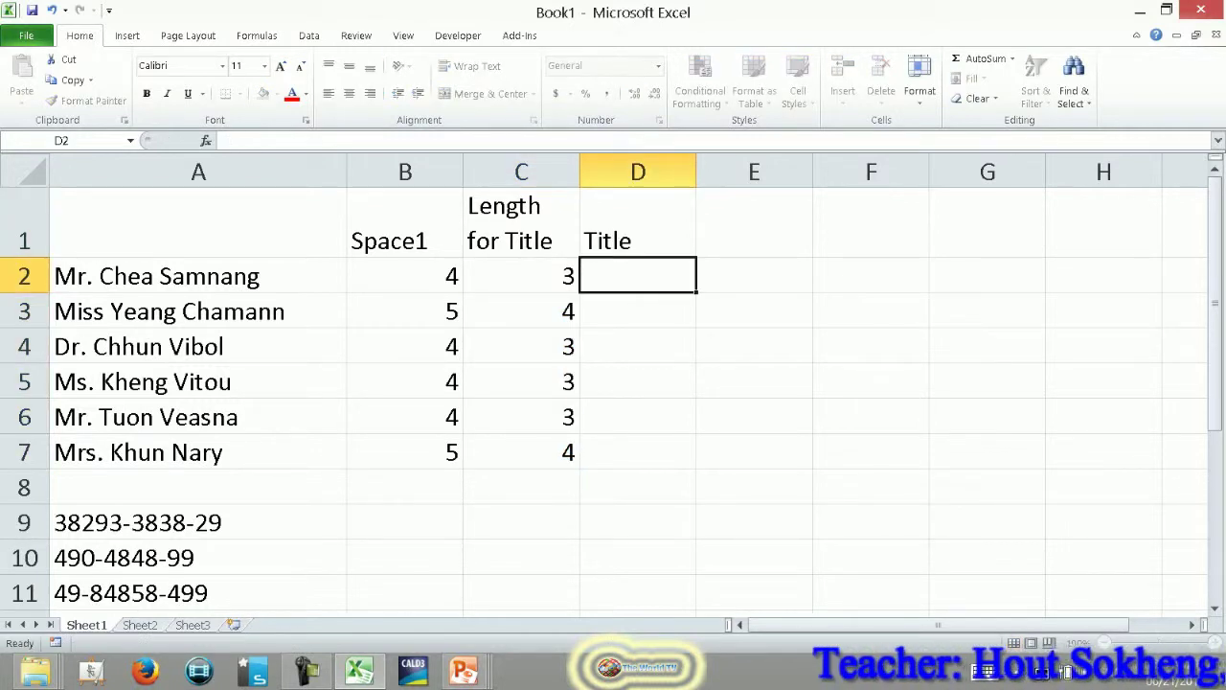
{"action": "type", "text": "=left"}
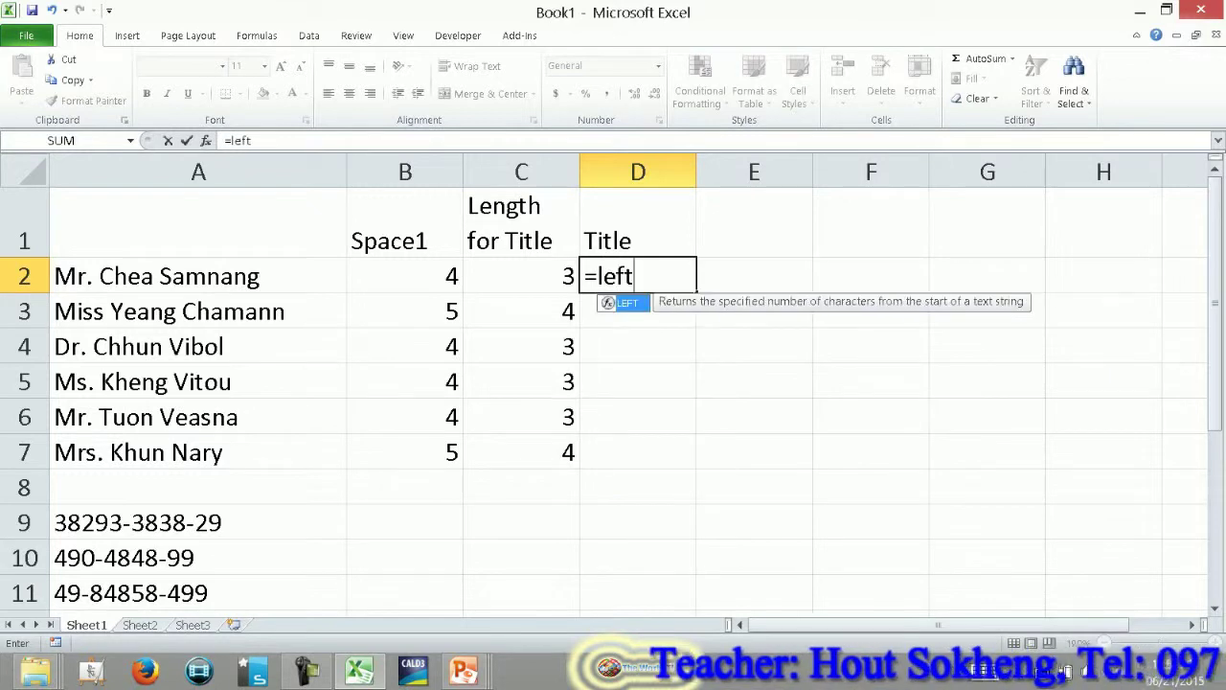
{"action": "type", "text": "("}
{"action": "left_click", "coordinate": [198, 276]}
{"action": "type", "text": ","}
{"action": "left_click", "coordinate": [522, 276]}
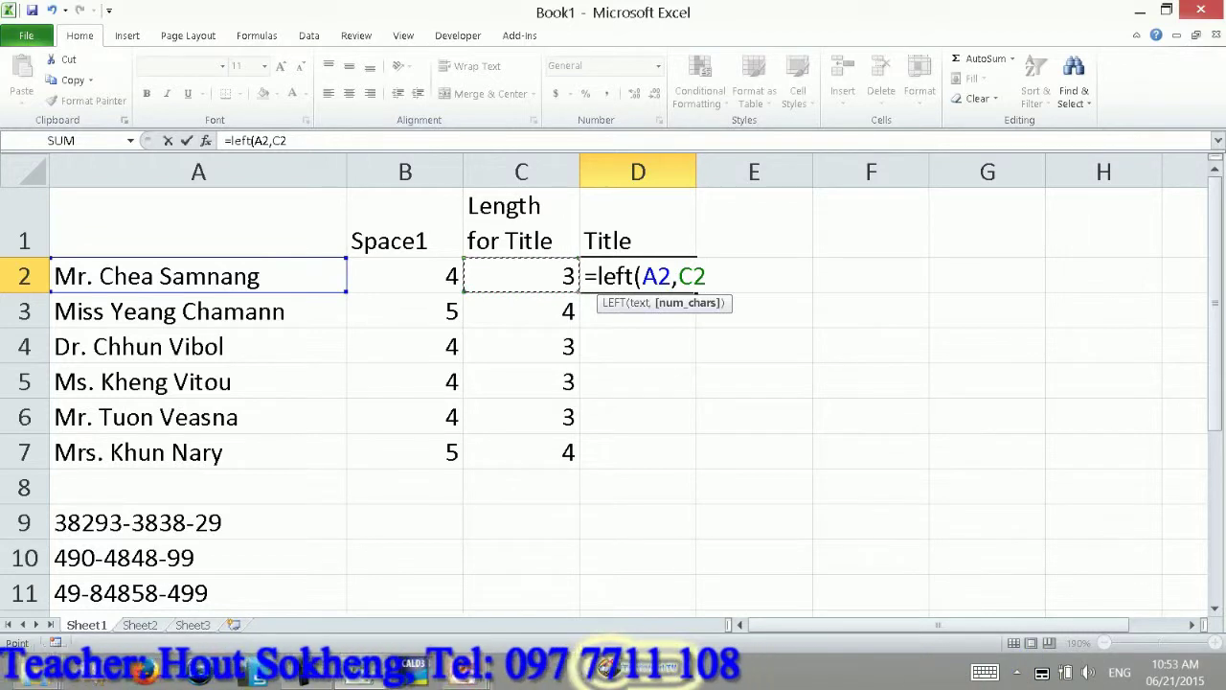
{"action": "key", "text": "Return"}
- Copy the Title formula to D3:D7 (Mr., Miss, Dr., Ms., Mr., Mrs.) and select the six names
{"action": "key", "text": "Up"}
{"action": "key", "text": "ctrl+c"}
{"action": "key", "text": "shift+Down"}
{"action": "key", "text": "shift+Down"}
{"action": "key", "text": "shift+Down"}
{"action": "key", "text": "shift+Down"}
{"action": "key", "text": "shift+Down"}
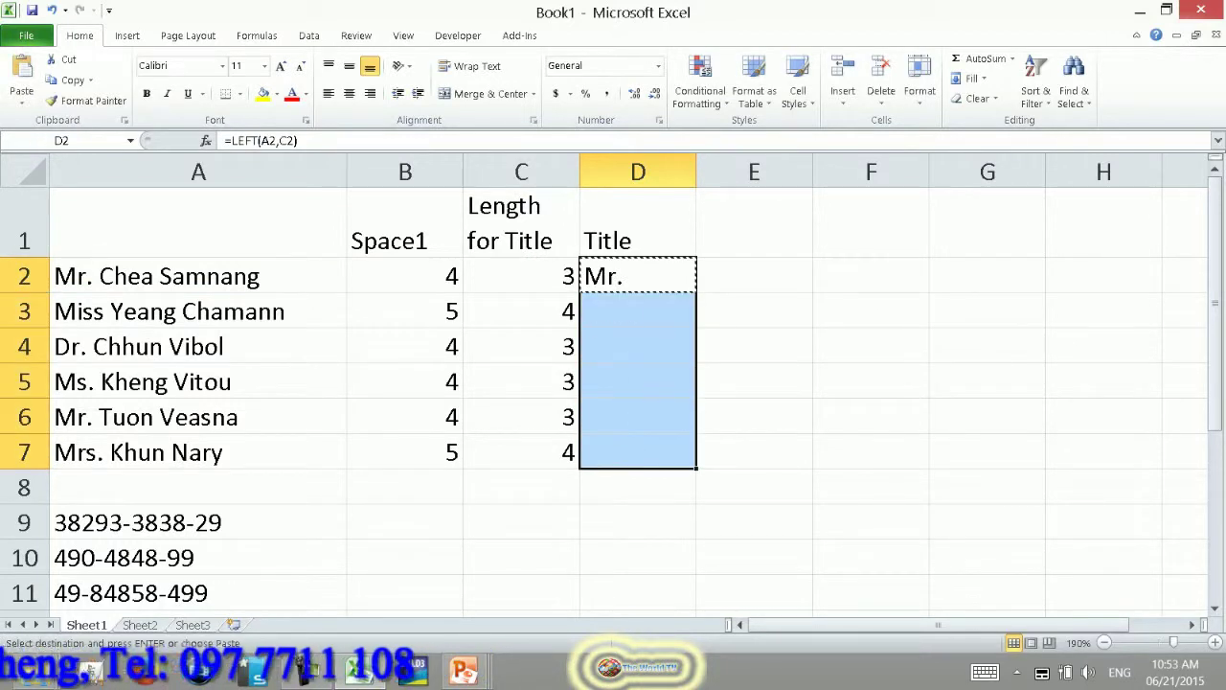
{"action": "key", "text": "Return"}
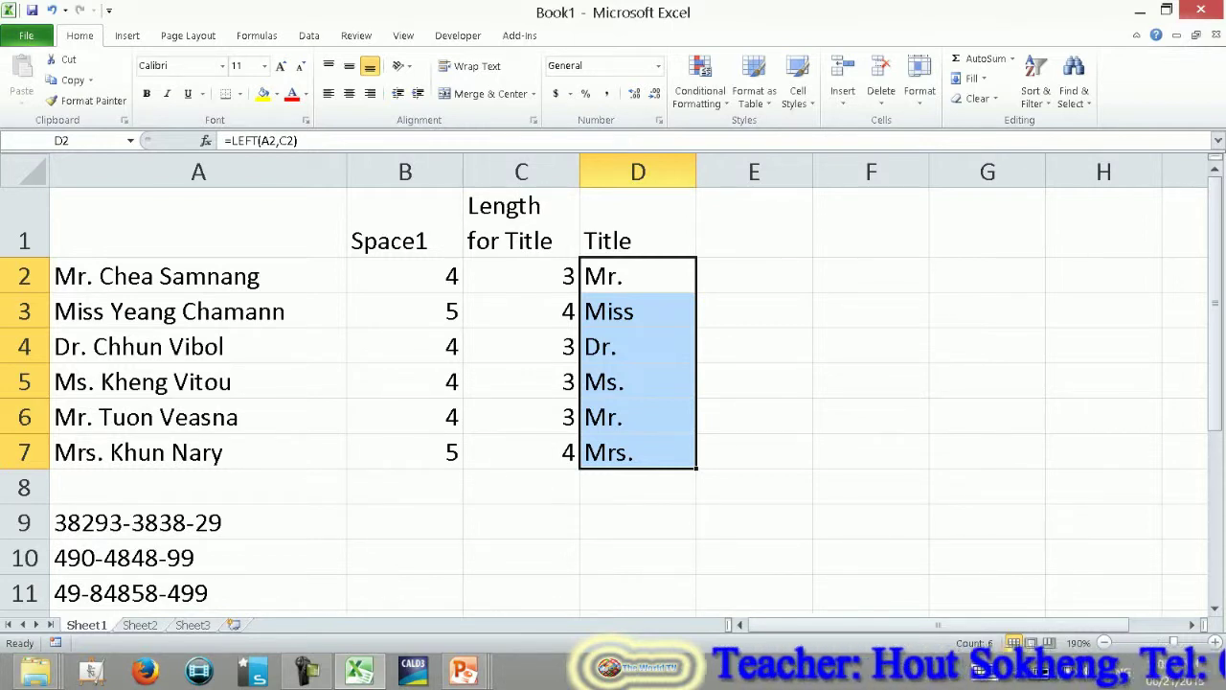
{"action": "key", "text": "Up"}
{"action": "key", "text": "Down"}
{"action": "key", "text": "Left"}
{"action": "key", "text": "Left"}
{"action": "key", "text": "Left"}
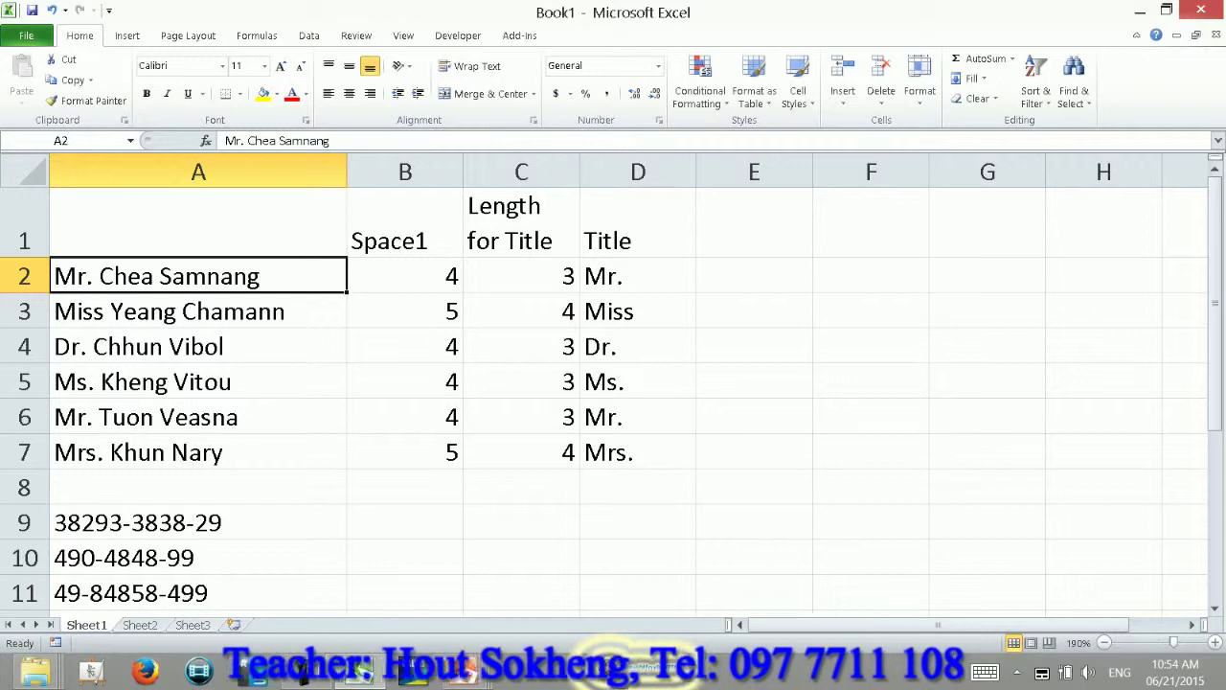
{"action": "key", "text": "shift+Down"}
{"action": "key", "text": "shift+Down"}
{"action": "key", "text": "shift+Down"}
{"action": "key", "text": "shift+Down"}
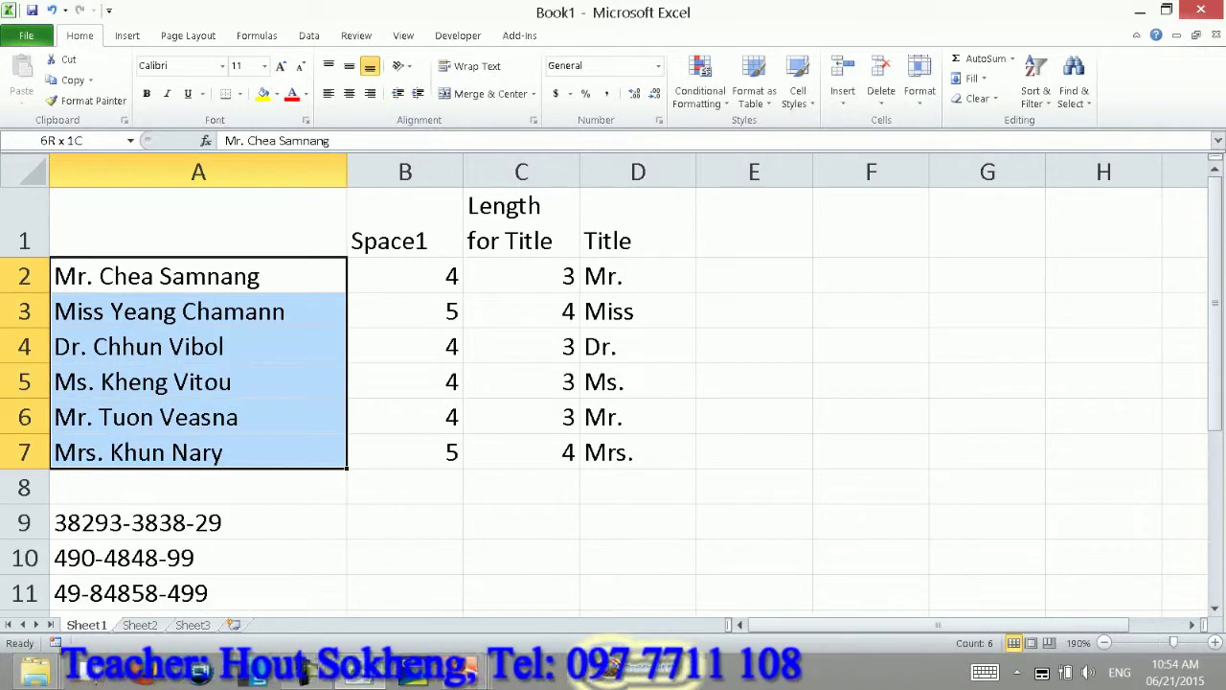
- Paste the six names into Sheet2 column A and AutoFit the column width
{"action": "key", "text": "ctrl+c"}
{"action": "key", "text": "ctrl+Page_Down"}
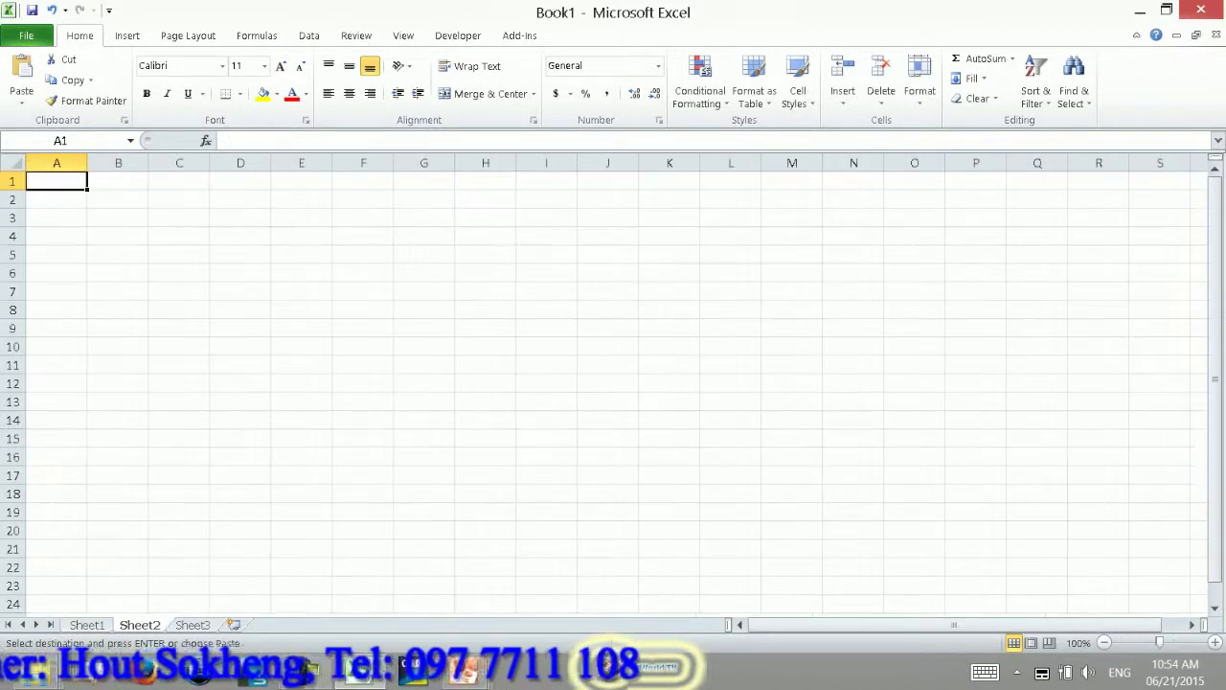
{"action": "key", "text": "ctrl+v"}
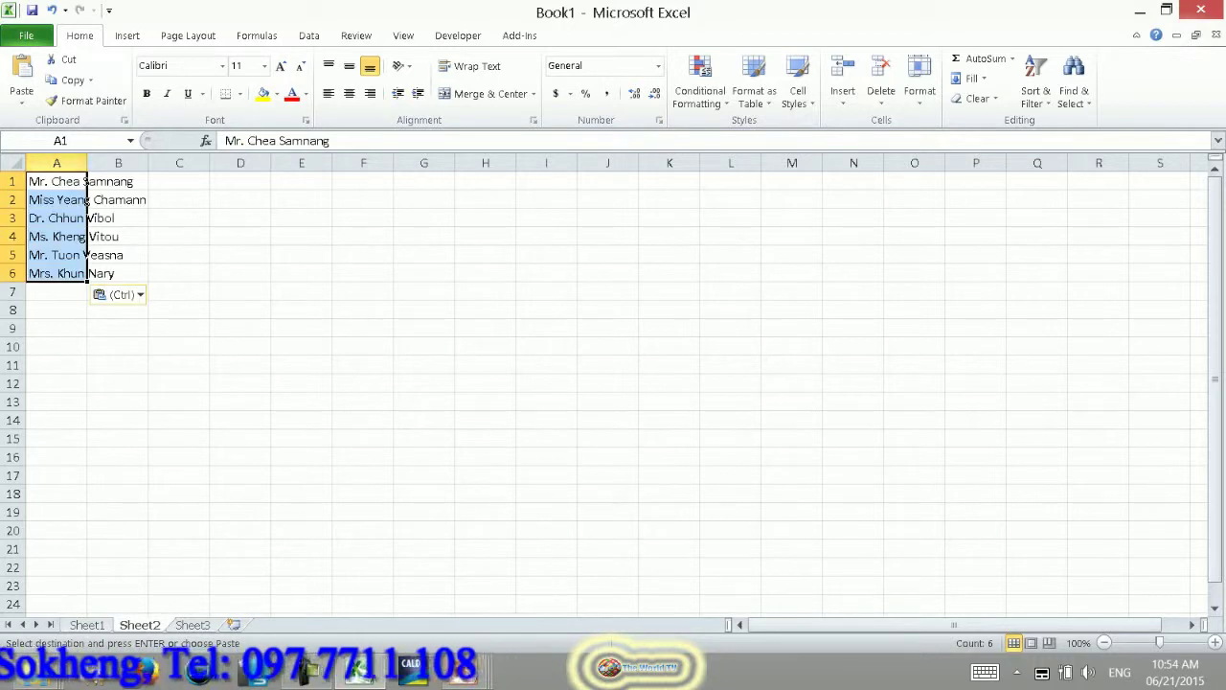
{"action": "key", "text": "alt+h"}
{"action": "key", "text": "o"}
{"action": "key", "text": "i"}
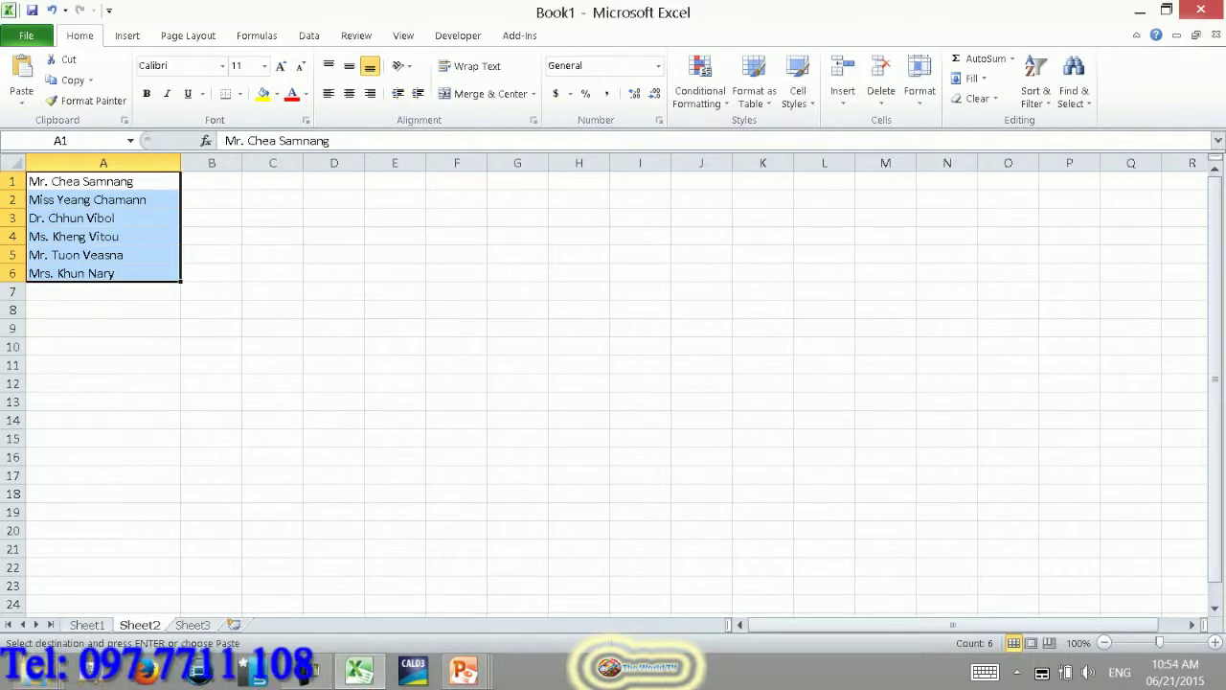
{"action": "scroll", "coordinate": [614, 383], "scroll_direction": "up", "scroll_amount": 2, "text": "ctrl"}
{"action": "scroll", "coordinate": [613, 384], "scroll_direction": "up", "scroll_amount": 2, "text": "ctrl"}
- Delete the titles Mr., Miss, Dr. and Ms. from the first four names
{"action": "key", "text": "F2"}
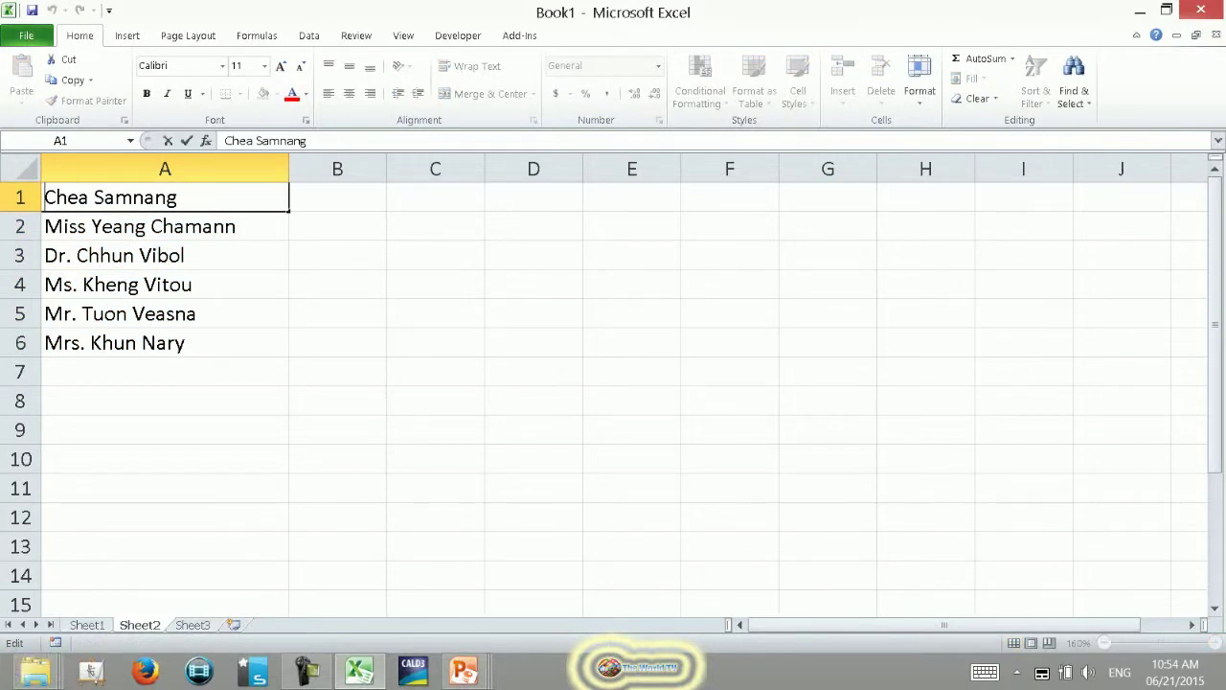
{"action": "key", "text": "Return"}
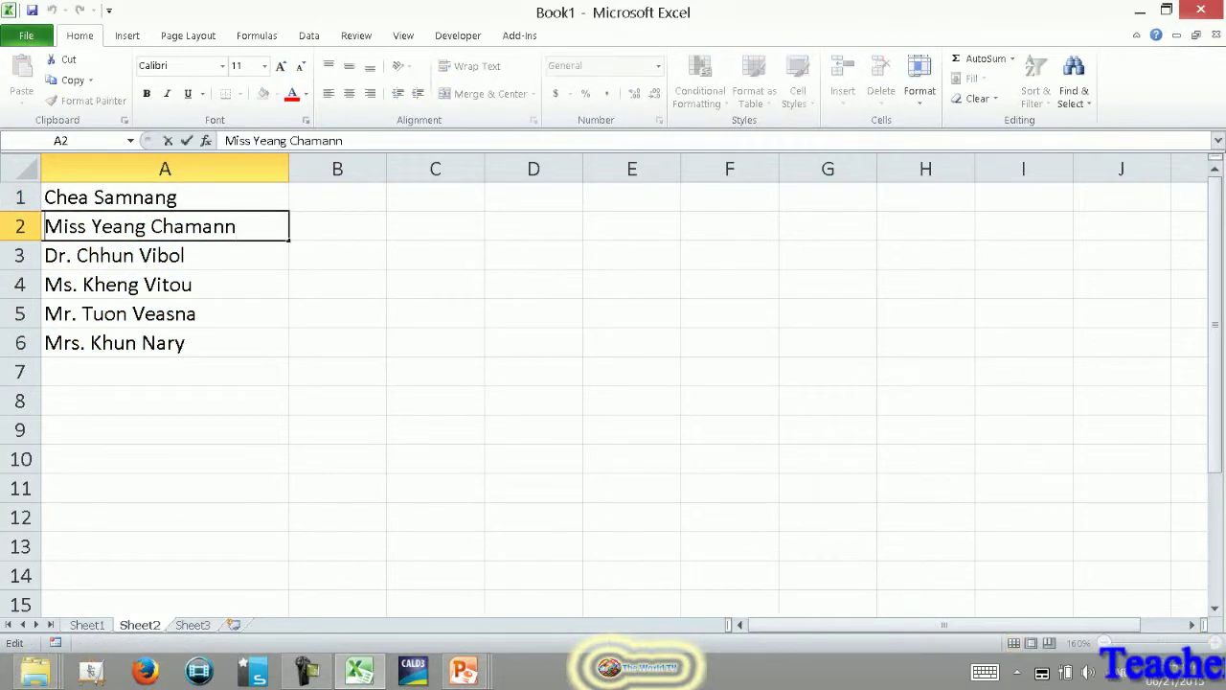
{"action": "key", "text": "Delete"}
{"action": "key", "text": "Return"}
{"action": "key", "text": "F2"}
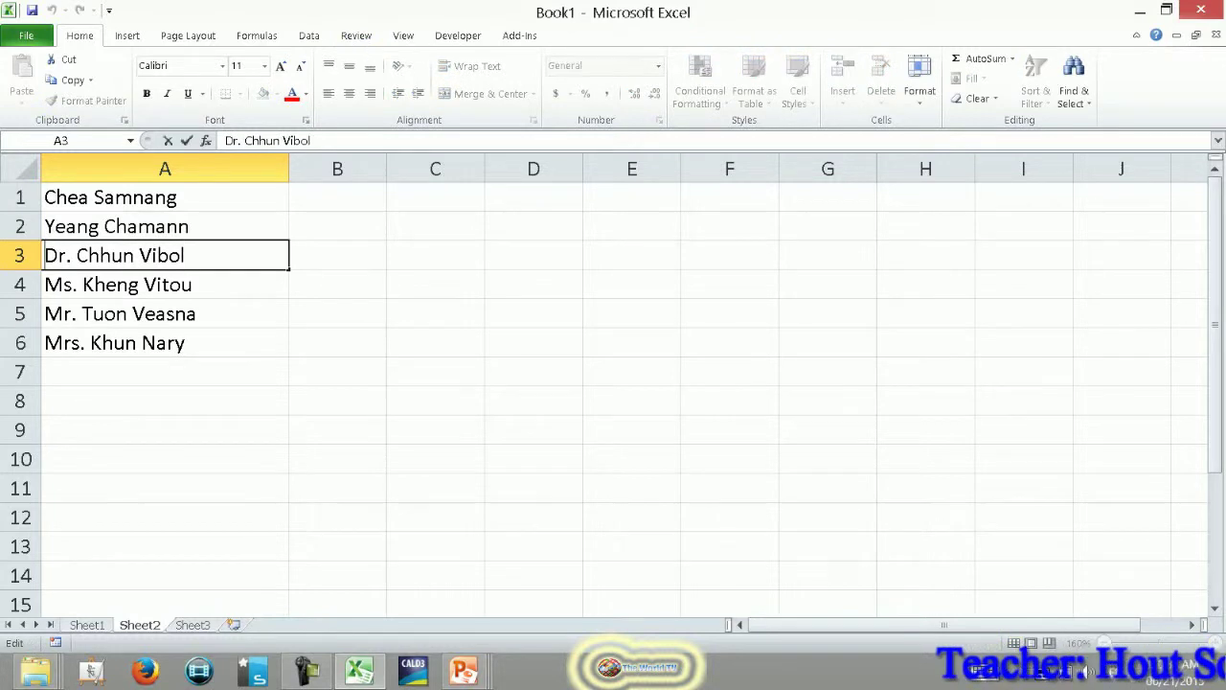
{"action": "key", "text": "Return"}
{"action": "key", "text": "F2"}
{"action": "key", "text": "Home"}
{"action": "key", "text": "shift+Right"}
{"action": "key", "text": "shift+Right"}
{"action": "key", "text": "shift+Right"}
{"action": "key", "text": "Delete"}
{"action": "key", "text": "Return"}
- Delete the Mr. and Mrs. titles from the fifth and sixth names
{"action": "key", "text": "F2"}
{"action": "key", "text": "Home"}
{"action": "key", "text": "shift+Right"}
{"action": "key", "text": "shift+Right"}
{"action": "key", "text": "shift+Right"}
{"action": "key", "text": "Delete"}
{"action": "key", "text": "Return"}
{"action": "key", "text": "F2"}
{"action": "key", "text": "Home"}
{"action": "key", "text": "shift+Right"}
{"action": "key", "text": "shift+Right"}
{"action": "key", "text": "shift+Right"}
{"action": "key", "text": "Delete"}
{"action": "key", "text": "Return"}
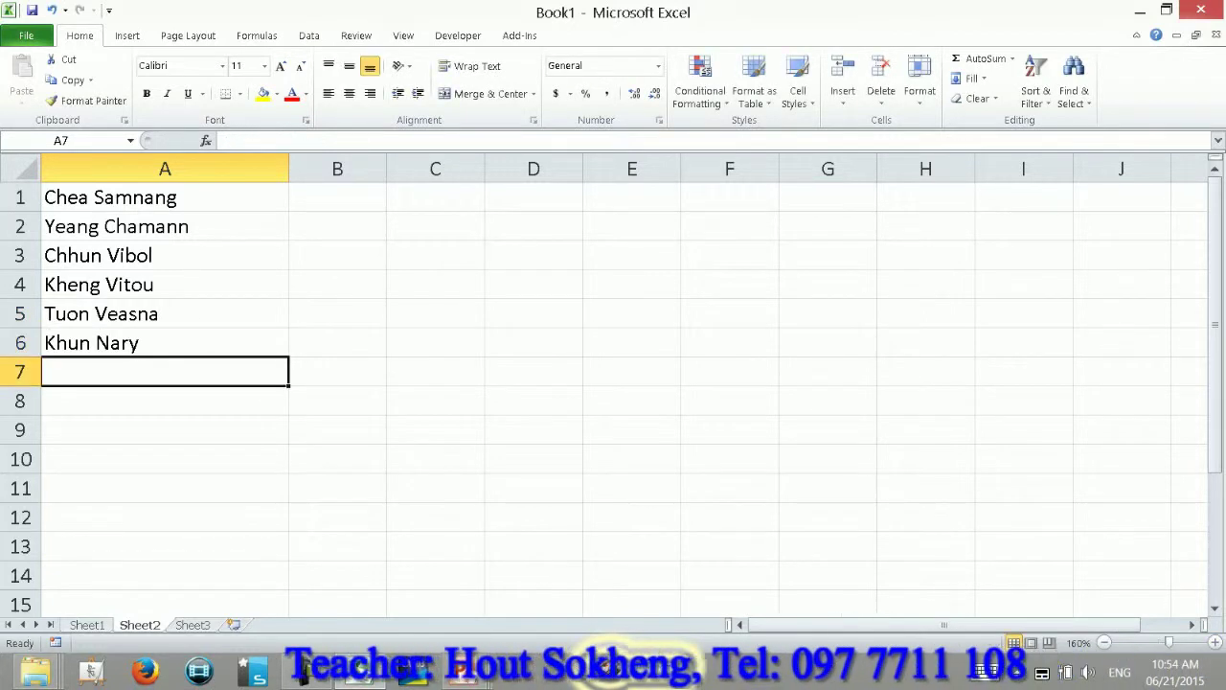
{"action": "left_click", "coordinate": [1024, 602]}
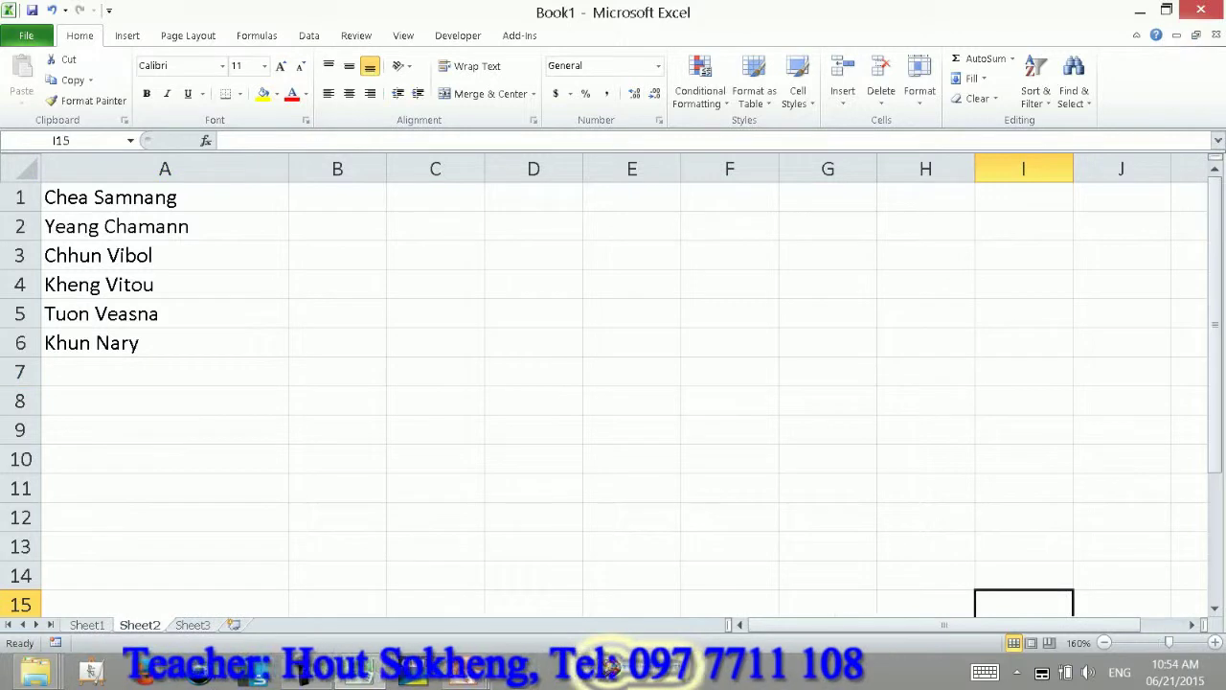
- Insert a blank header row above the names on Sheet2
{"action": "scroll", "coordinate": [613, 383], "scroll_direction": "up", "scroll_amount": 1, "text": "ctrl"}
{"action": "scroll", "coordinate": [613, 383], "scroll_direction": "up", "scroll_amount": 1, "text": "ctrl"}
{"action": "key", "text": "ctrl+Home"}
{"action": "left_click", "coordinate": [422, 209]}
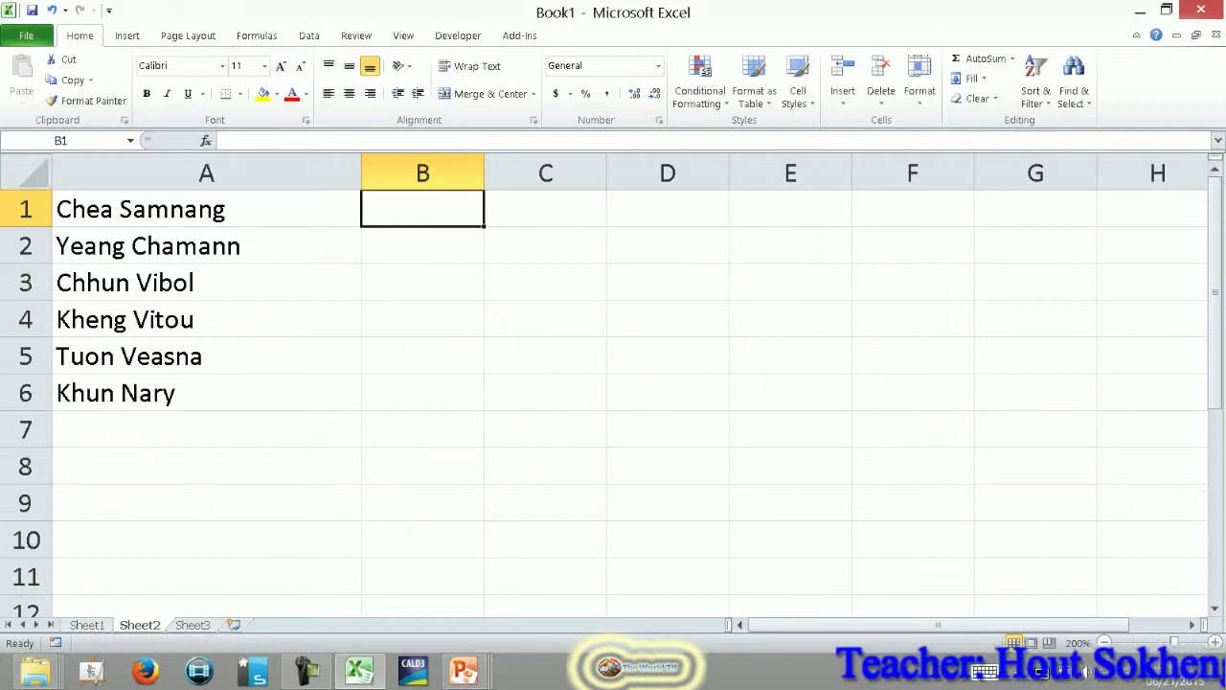
{"action": "left_click", "coordinate": [206, 208]}
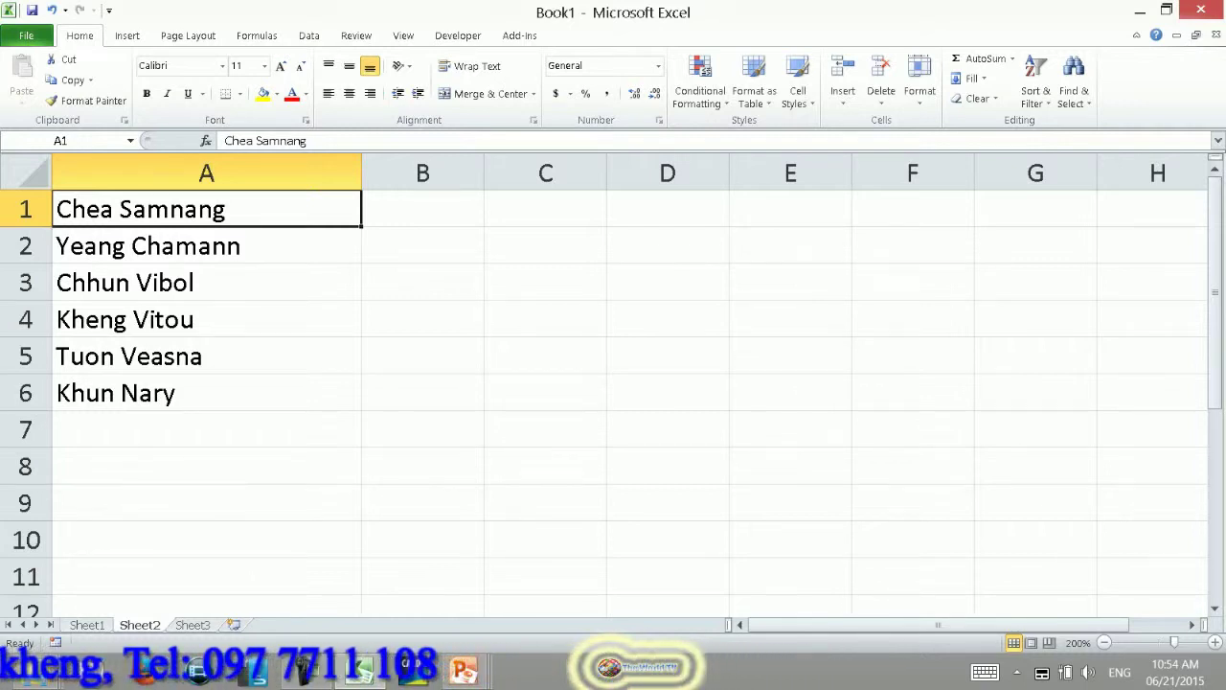
{"action": "left_click", "coordinate": [422, 209]}
{"action": "key", "text": "shift+space"}
{"action": "right_click", "coordinate": [55, 222]}
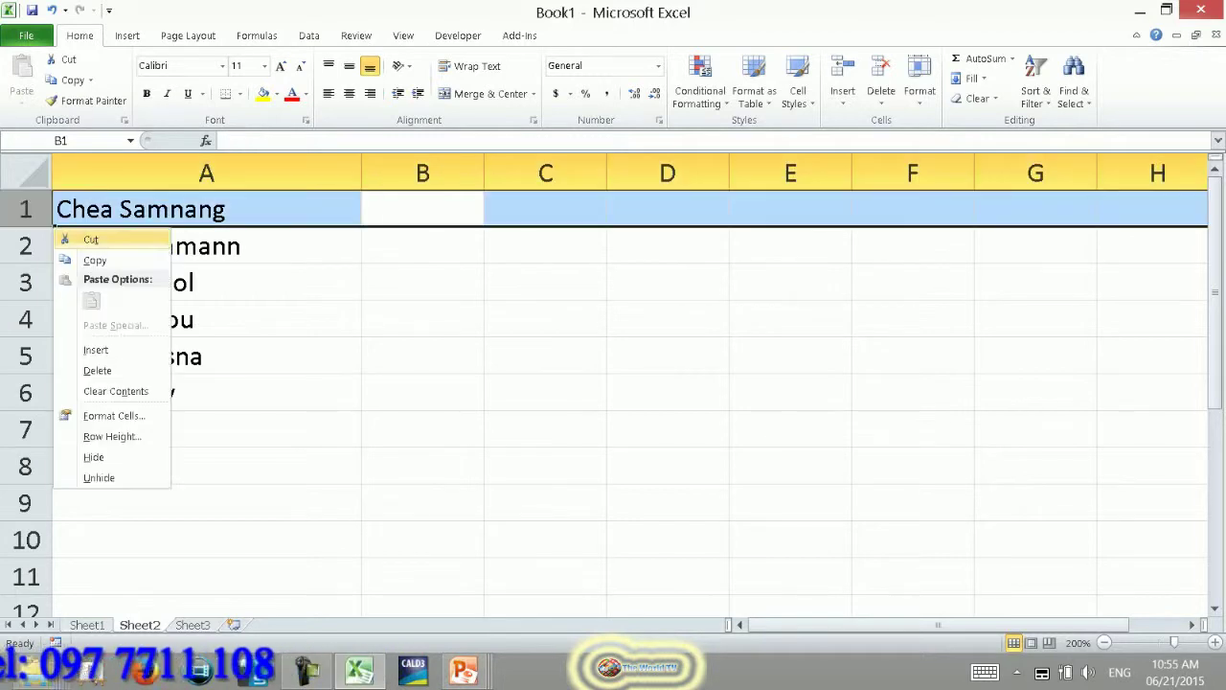
{"action": "left_click", "coordinate": [98, 351]}
{"action": "left_click", "coordinate": [545, 209]}
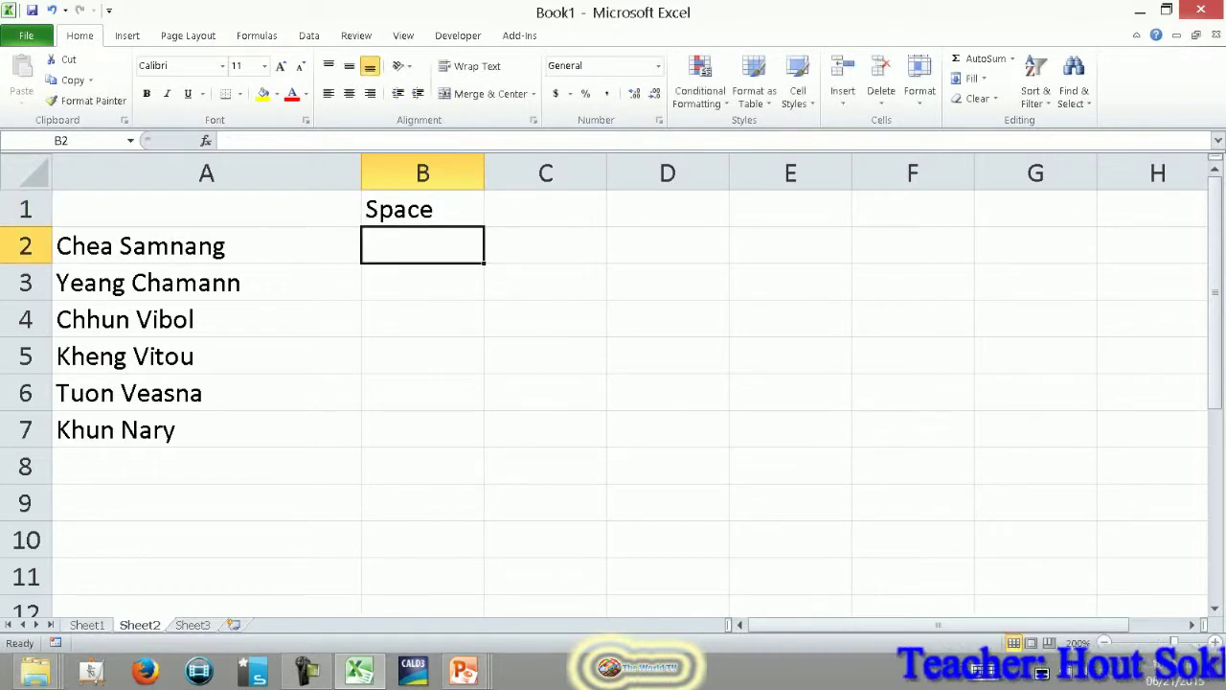
- Fill B2:B7 with =FIND(" ",A2,1), giving 5, 6, 6, 6, 5, 5, and begin the C1 header
{"action": "type", "text": "=find(\" "}
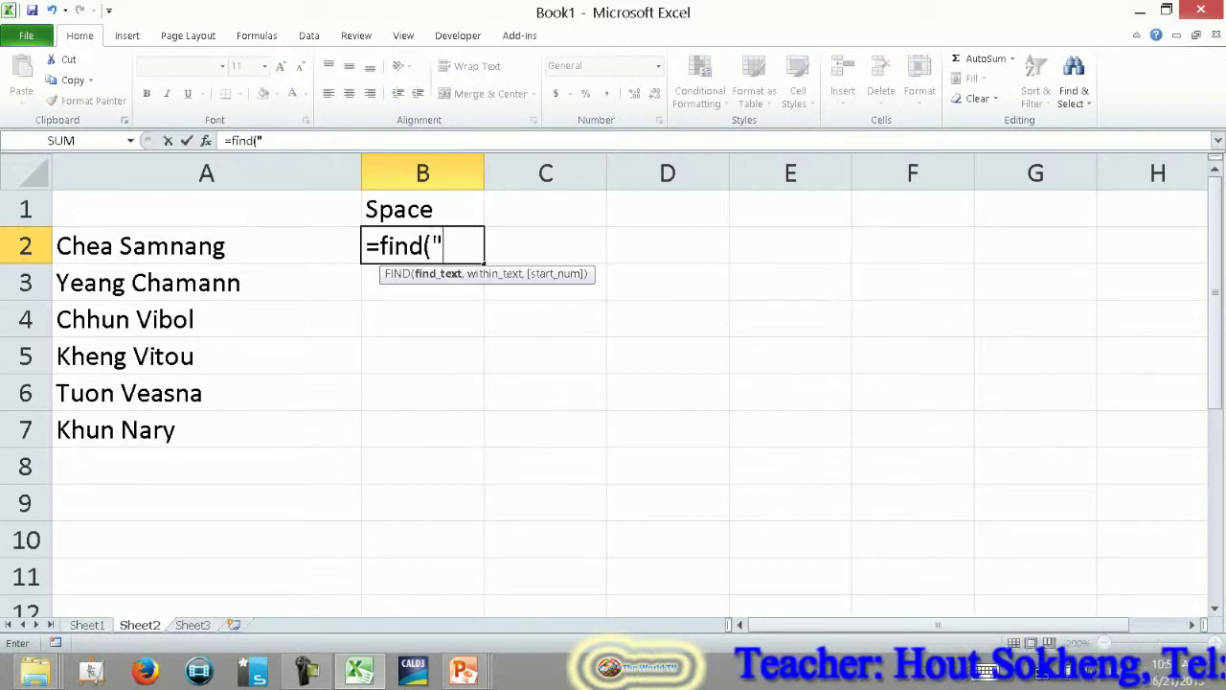
{"action": "type", "text": "\",A2"}
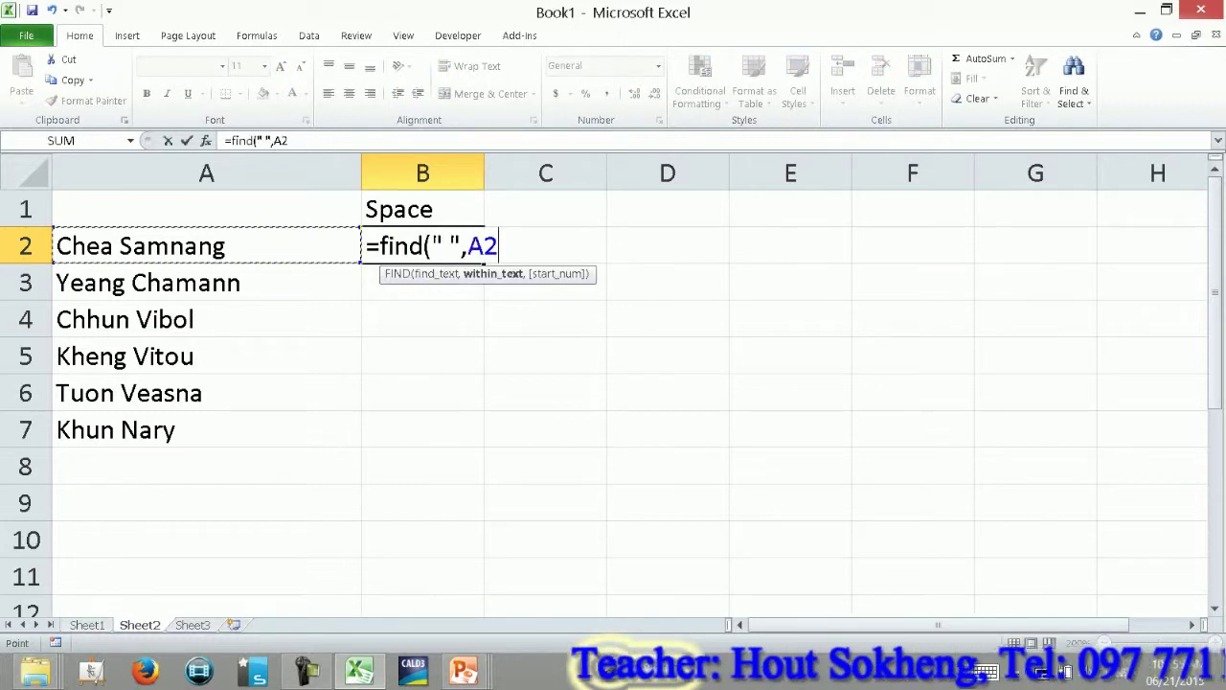
{"action": "type", "text": ",1"}
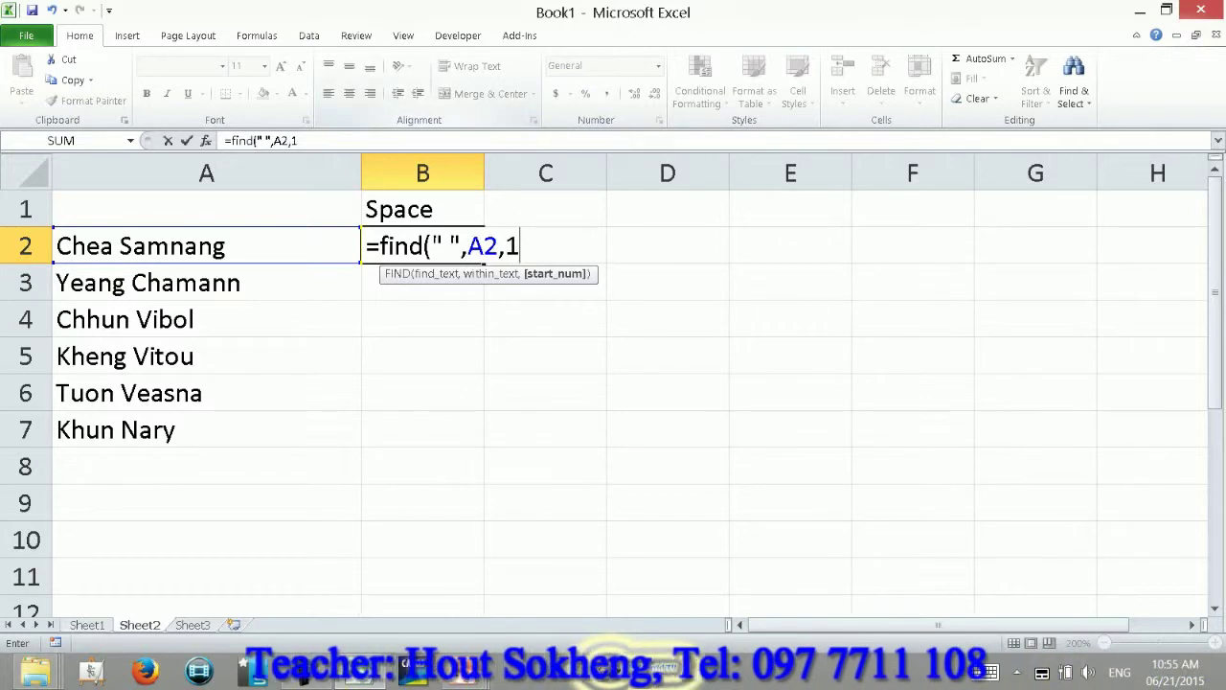
{"action": "key", "text": "Return"}
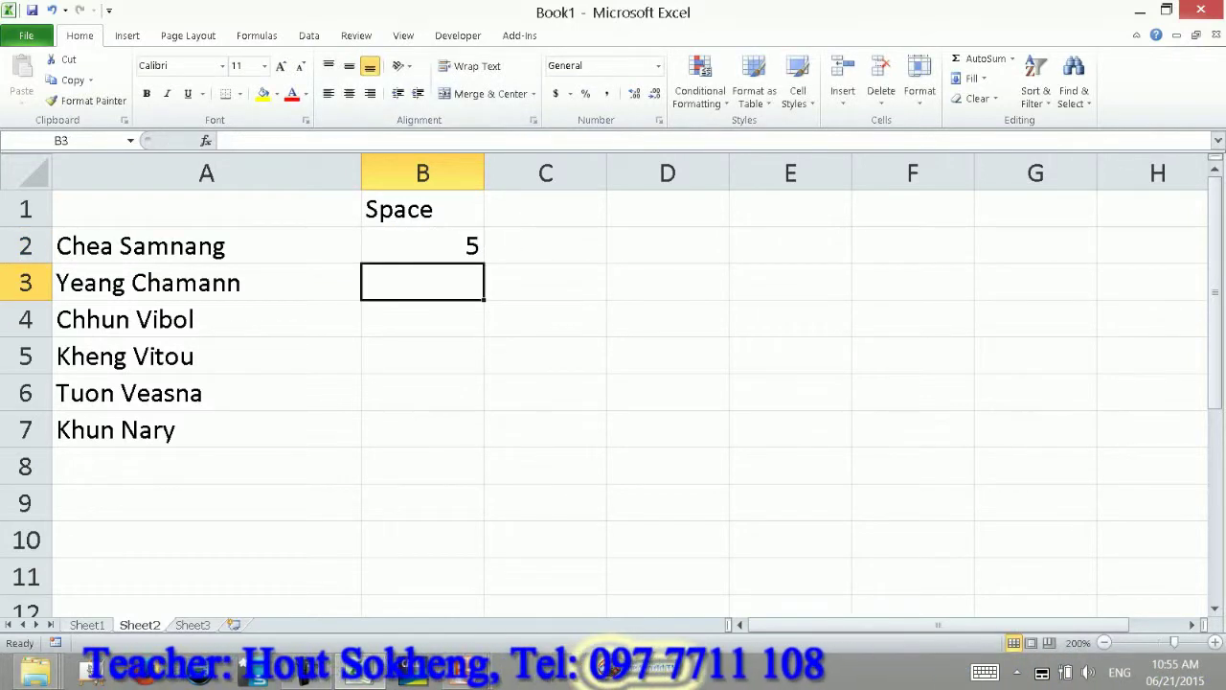
{"action": "left_click", "coordinate": [423, 245]}
{"action": "left_click_drag", "start_coordinate": [484, 262], "coordinate": [484, 507]}
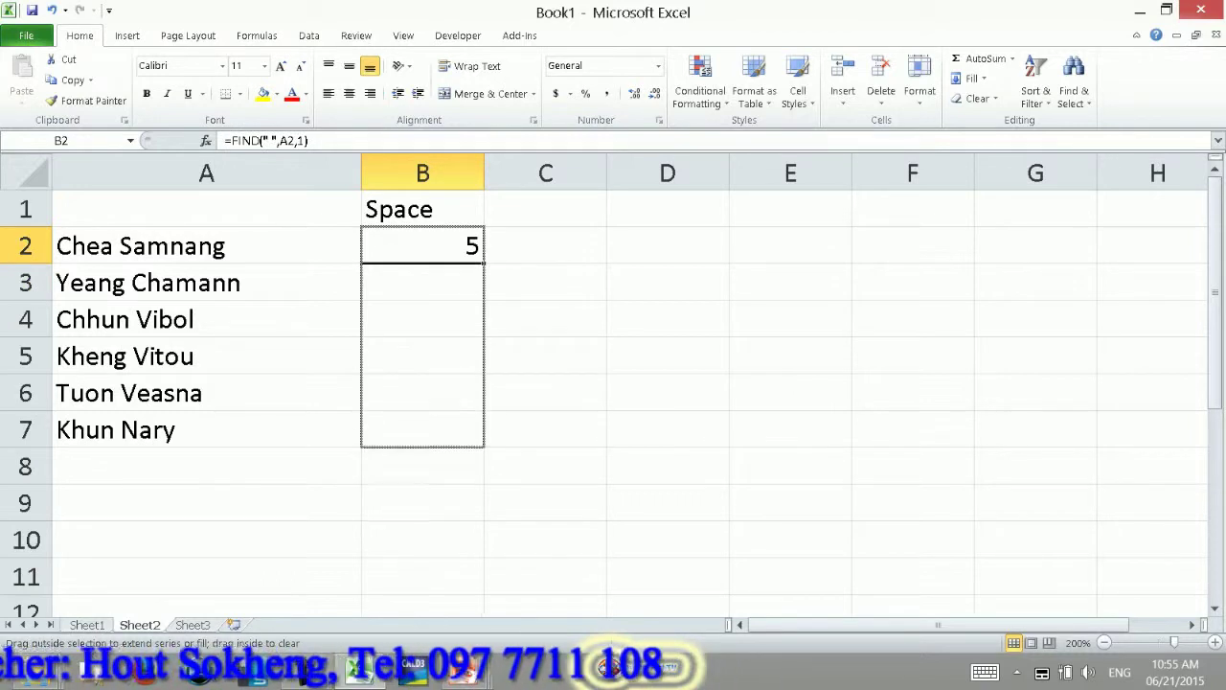
{"action": "left_click_drag", "start_coordinate": [484, 518], "coordinate": [484, 446]}
{"action": "left_click", "coordinate": [545, 208]}
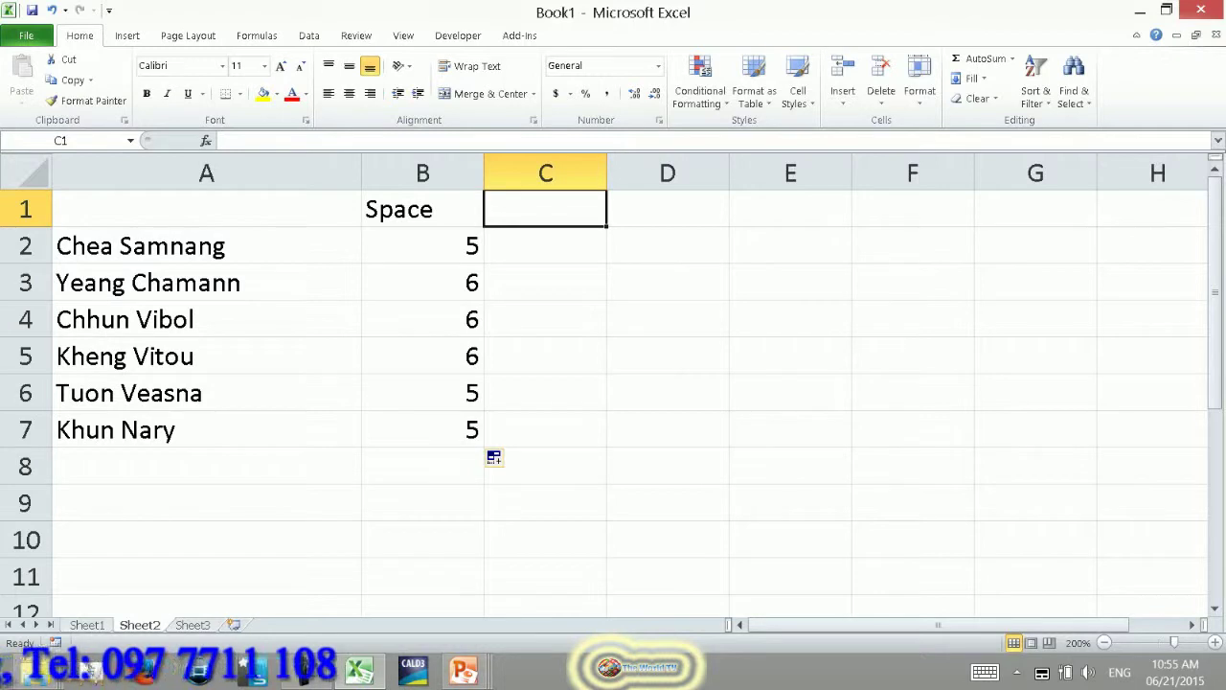
{"action": "type", "text": "Lehg"}
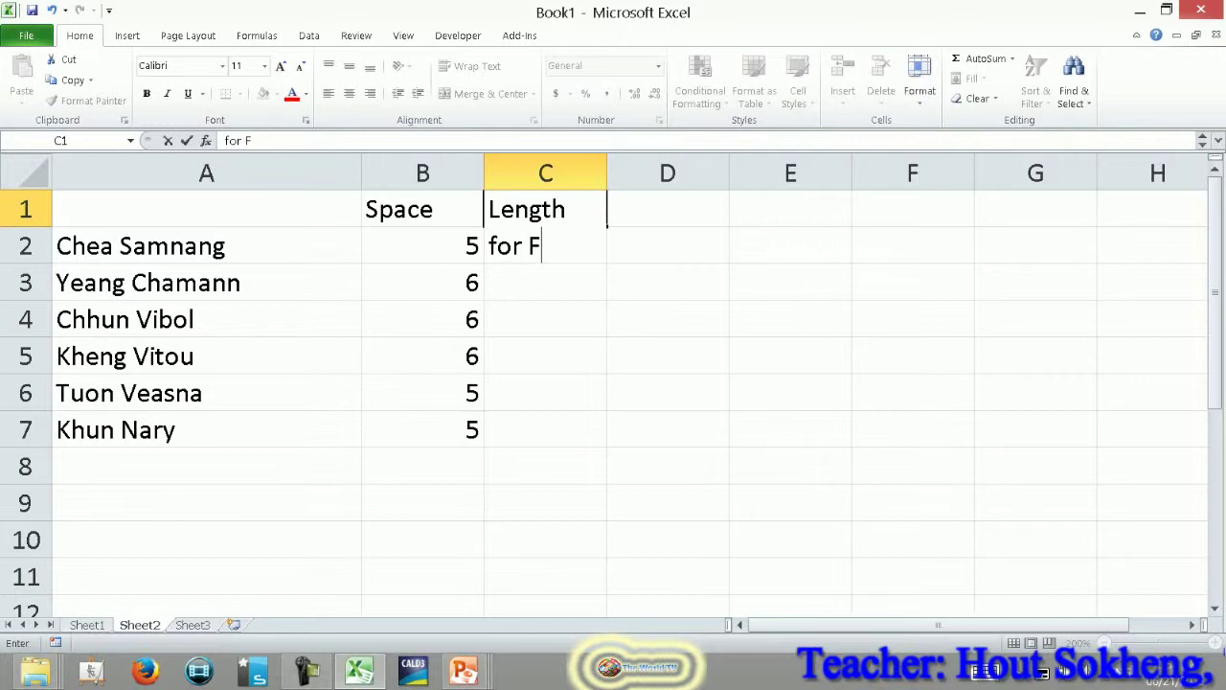
- Finish the 'Length for Family N' header in C1 and widen columns C, D and E
{"action": "type", "text": "ily N"}
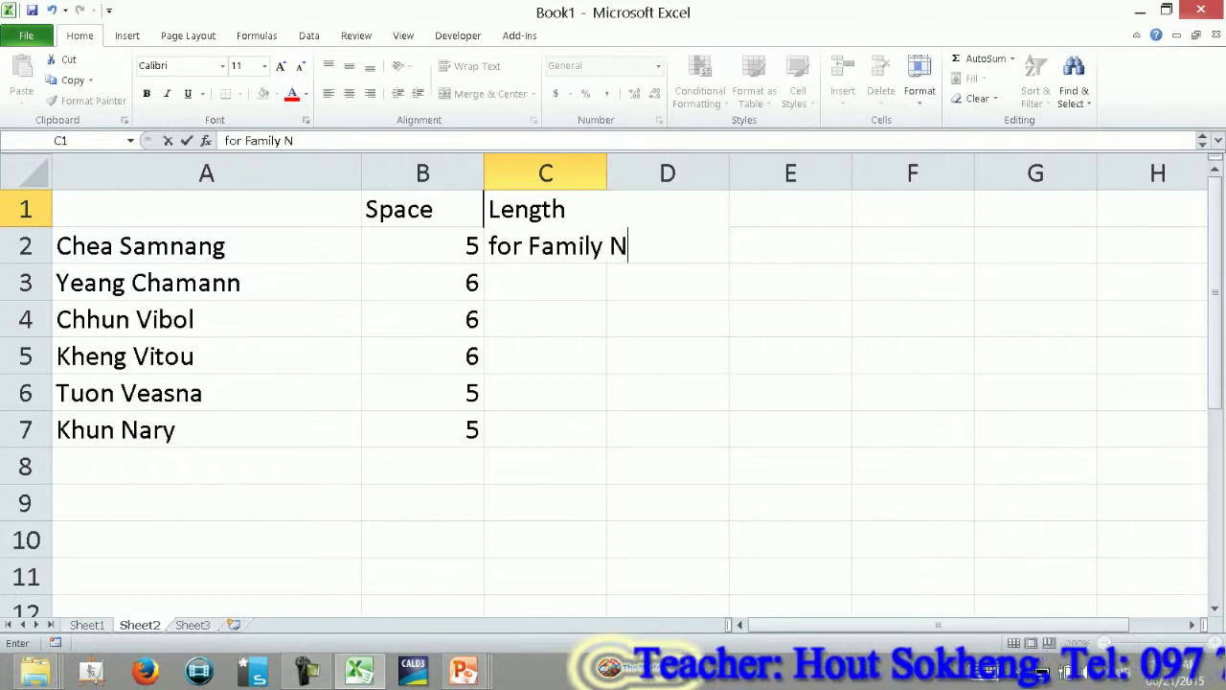
{"action": "key", "text": "Return"}
{"action": "left_click_drag", "start_coordinate": [606, 172], "coordinate": [654, 173]}
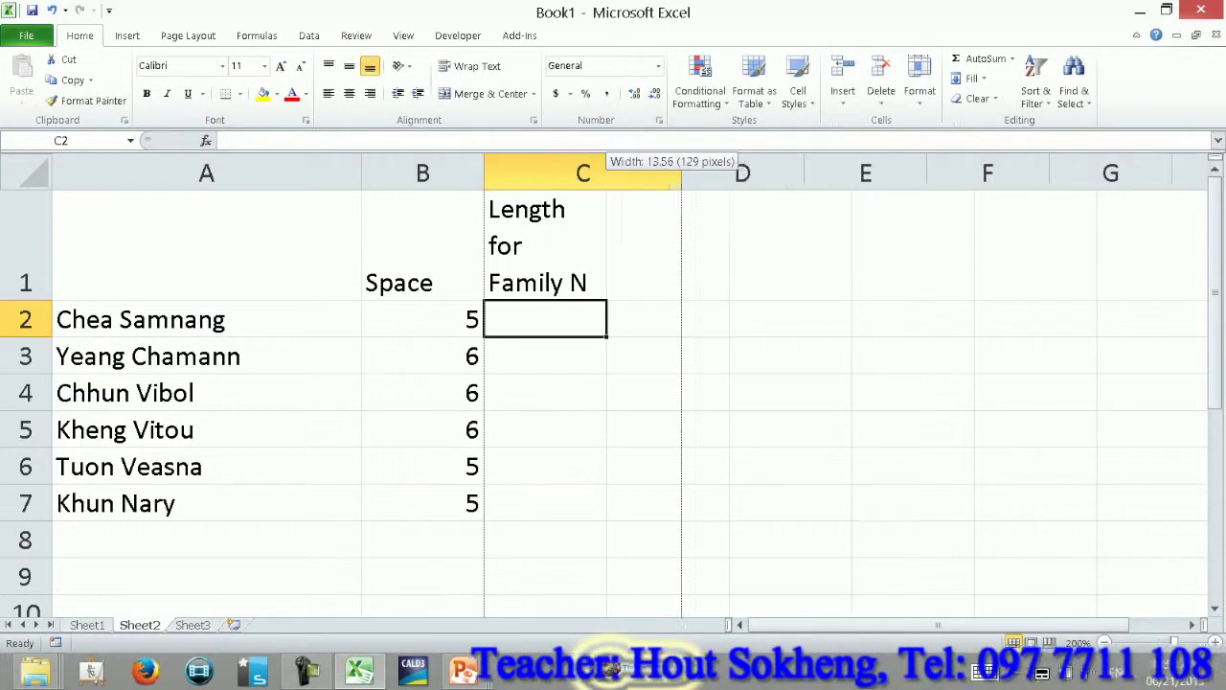
{"action": "left_click_drag", "start_coordinate": [776, 173], "coordinate": [895, 173]}
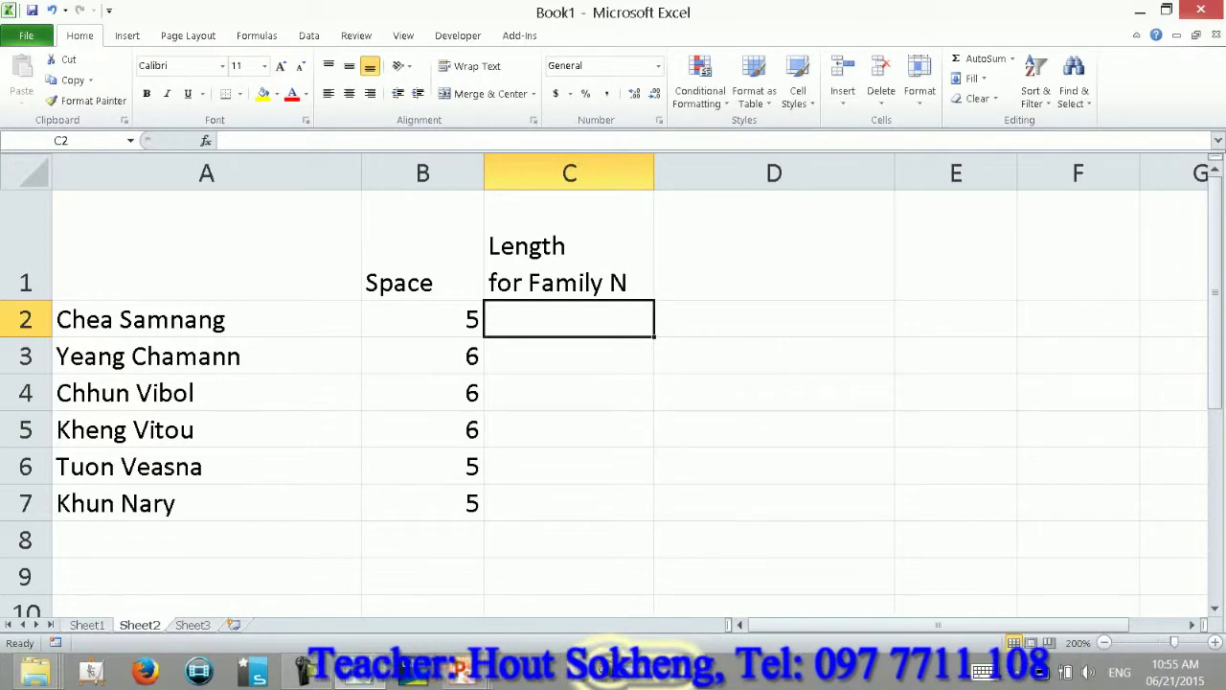
{"action": "left_click_drag", "start_coordinate": [1017, 172], "coordinate": [1047, 172]}
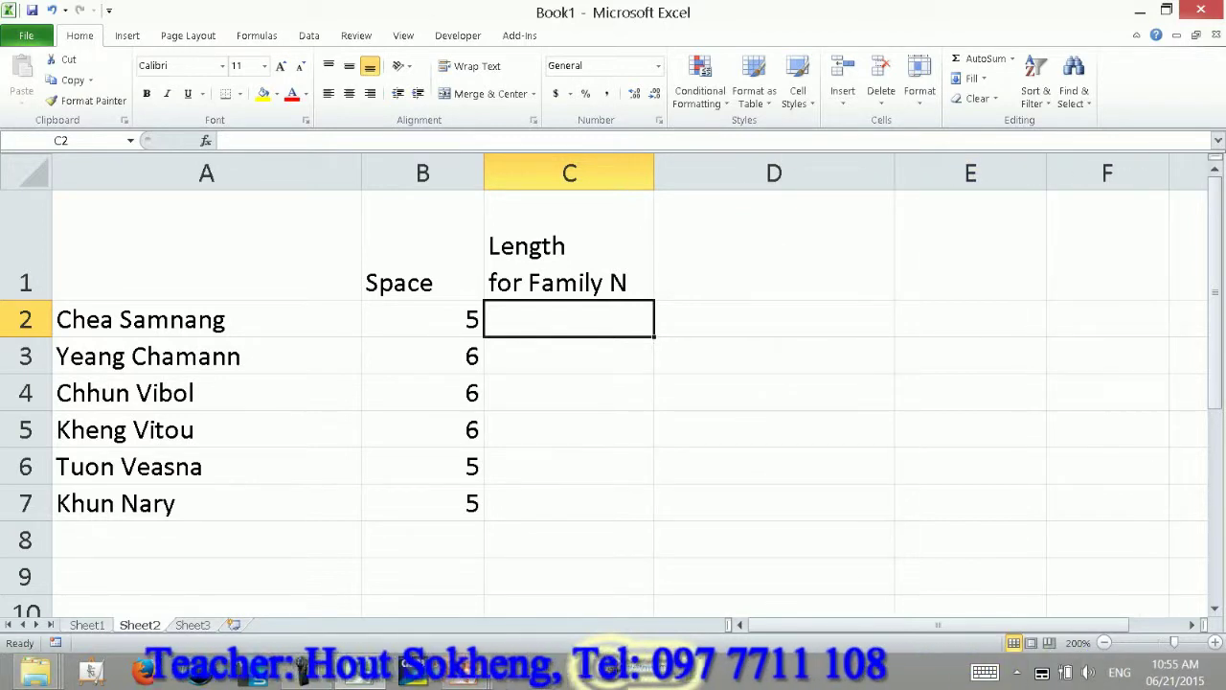
- Fill C2:C7 with =B2-1, giving 4, 5, 5, 5, 4, 4
{"action": "type", "text": "="}
{"action": "left_click", "coordinate": [423, 319]}
{"action": "type", "text": "-1"}
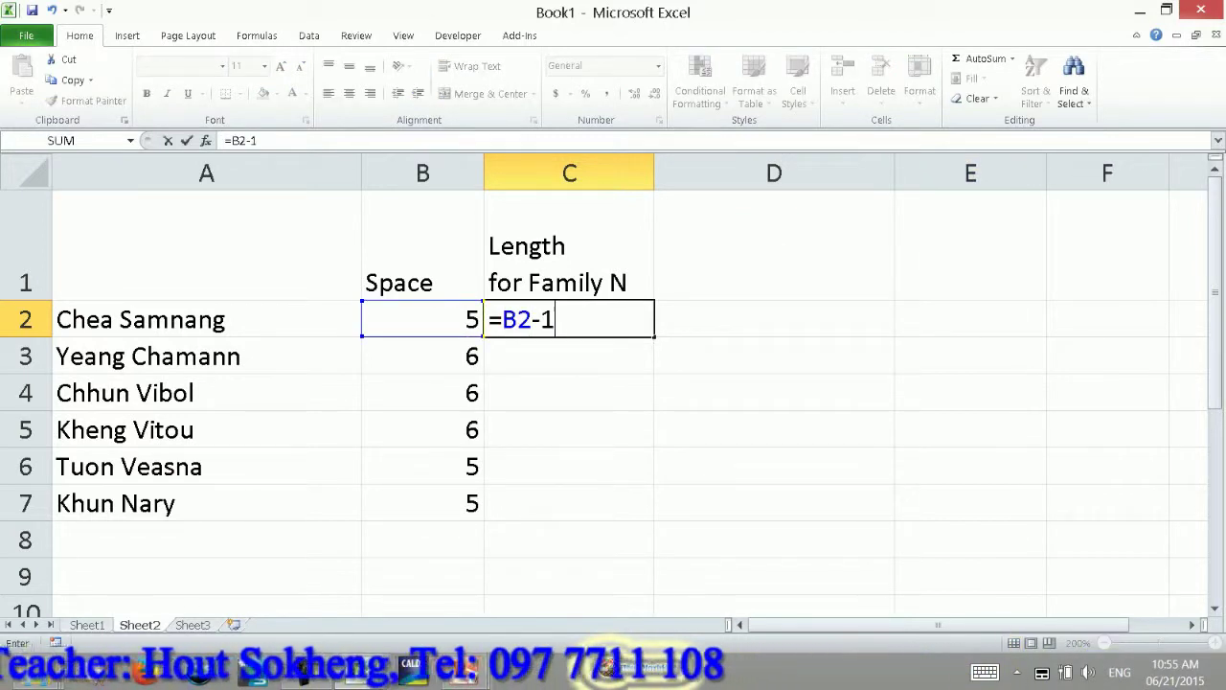
{"action": "key", "text": "Return"}
{"action": "key", "text": "Up"}
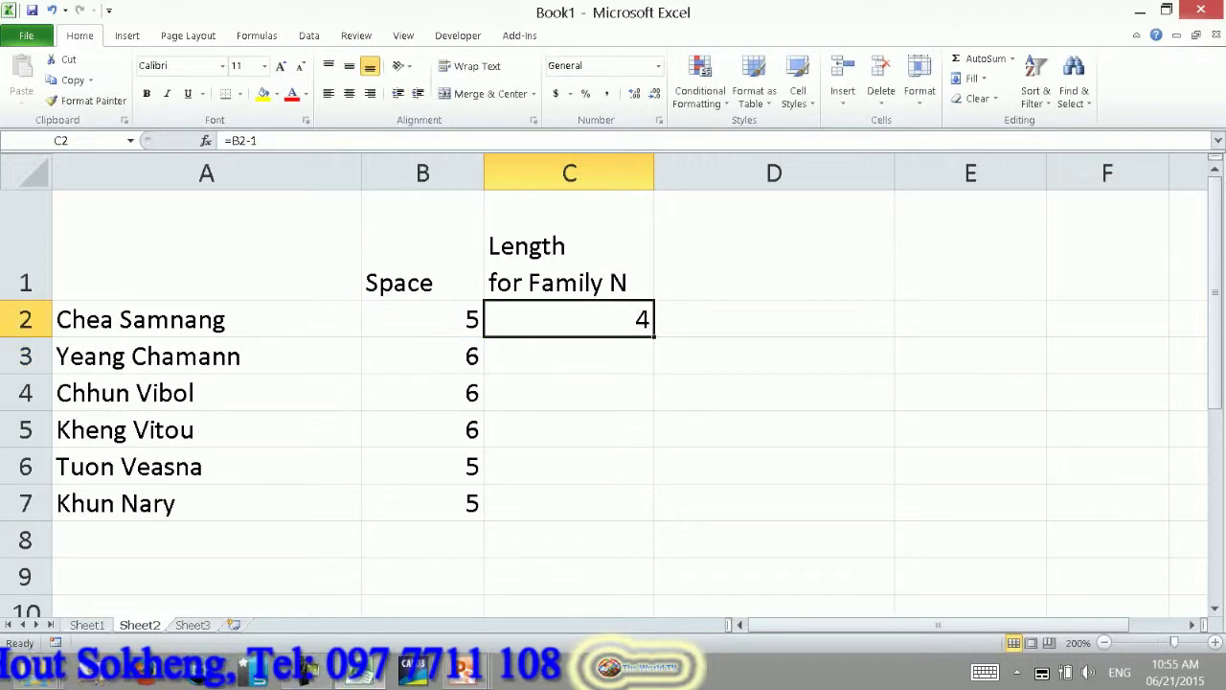
{"action": "key", "text": "ctrl+c"}
{"action": "key", "text": "shift+Down"}
{"action": "key", "text": "shift+Down"}
{"action": "key", "text": "shift+Down"}
{"action": "key", "text": "shift+Down"}
{"action": "key", "text": "shift+Down"}
{"action": "key", "text": "Return"}
{"action": "key", "text": "Up"}
{"action": "key", "text": "Up"}
{"action": "key", "text": "Right"}
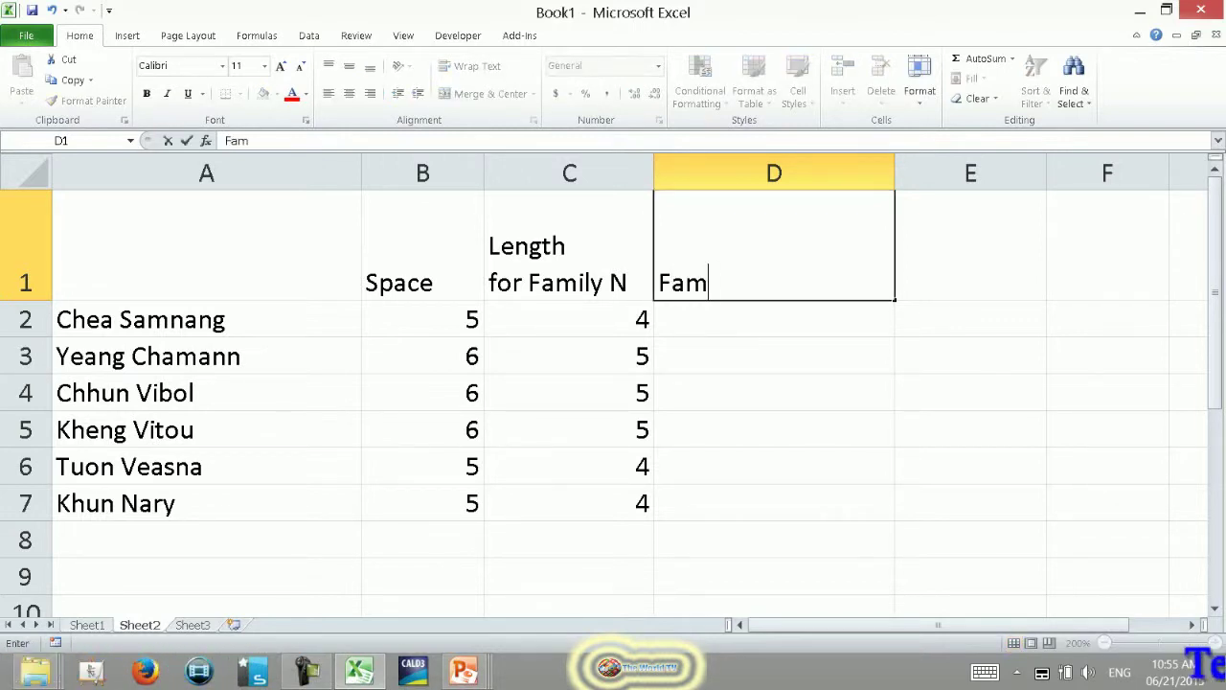
{"action": "type", "text": "ily N"}
- Add the 'Family N' header in D1 and the formula =LEFT(A2,C2) in D2
{"action": "key", "text": "Return"}
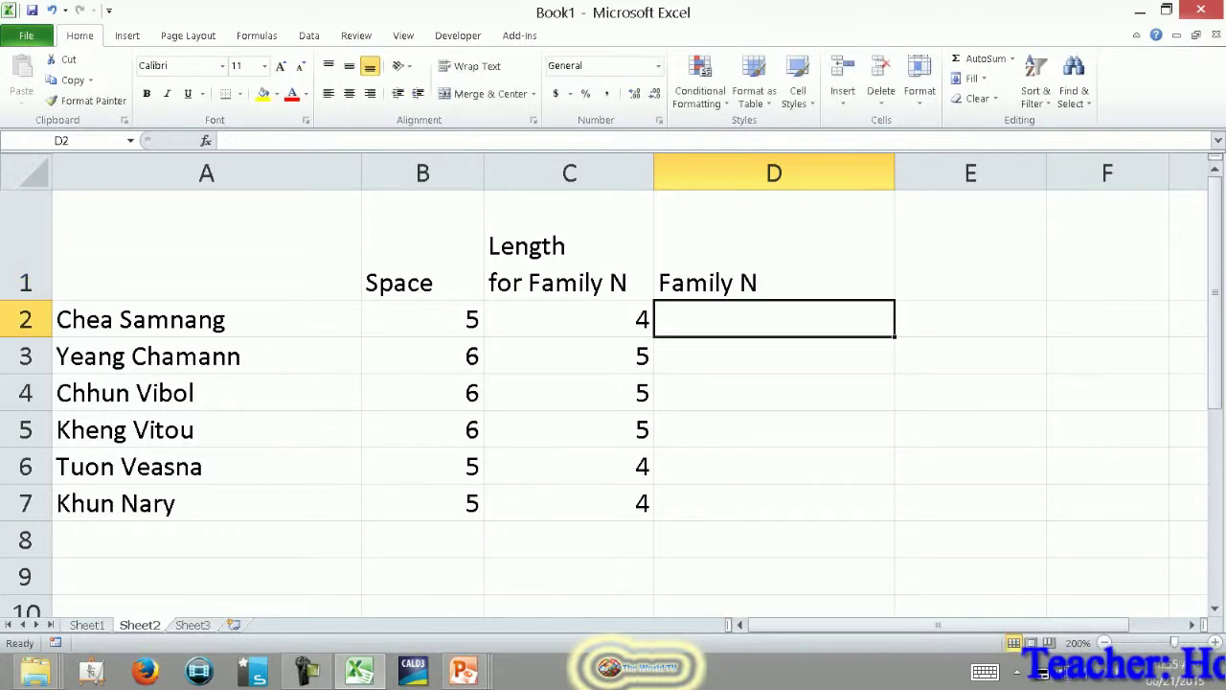
{"action": "type", "text": "=left"}
{"action": "key", "text": "Tab"}
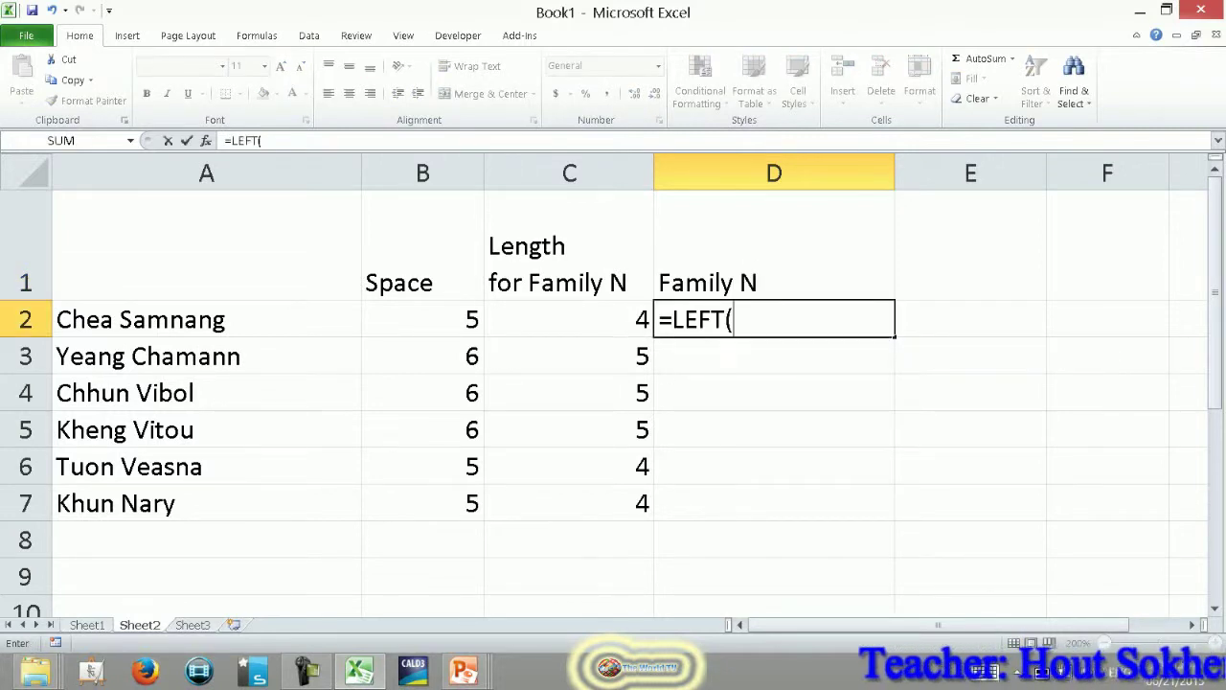
{"action": "key", "text": "Left"}
{"action": "type", "text": ","}
{"action": "key", "text": "Left"}
{"action": "key", "text": "Return"}
{"action": "key", "text": "Up"}
- Copy the D2 formula down to D7, giving Chea, Yeang, Chhun, Kheng, Tuon, Khun
{"action": "key", "text": "ctrl+c"}
{"action": "key", "text": "shift+Down"}
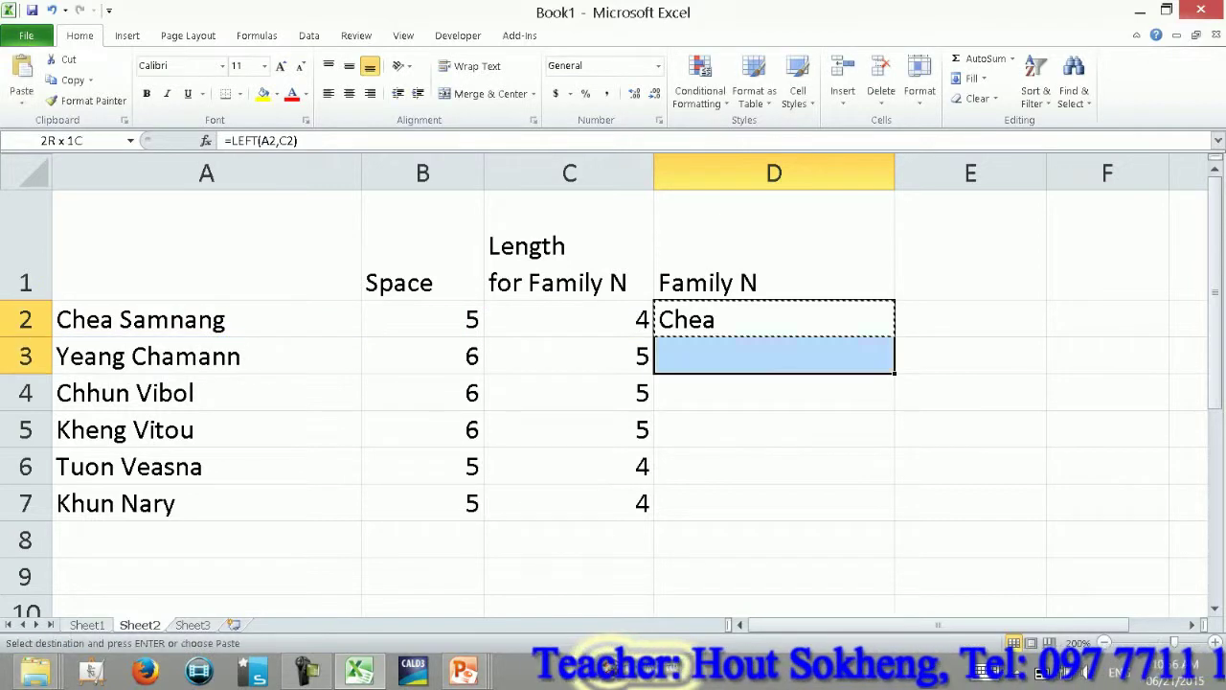
{"action": "key", "text": "shift+Down"}
{"action": "key", "text": "shift+Down"}
{"action": "key", "text": "shift+Down"}
{"action": "key", "text": "shift+Down"}
{"action": "key", "text": "Return"}
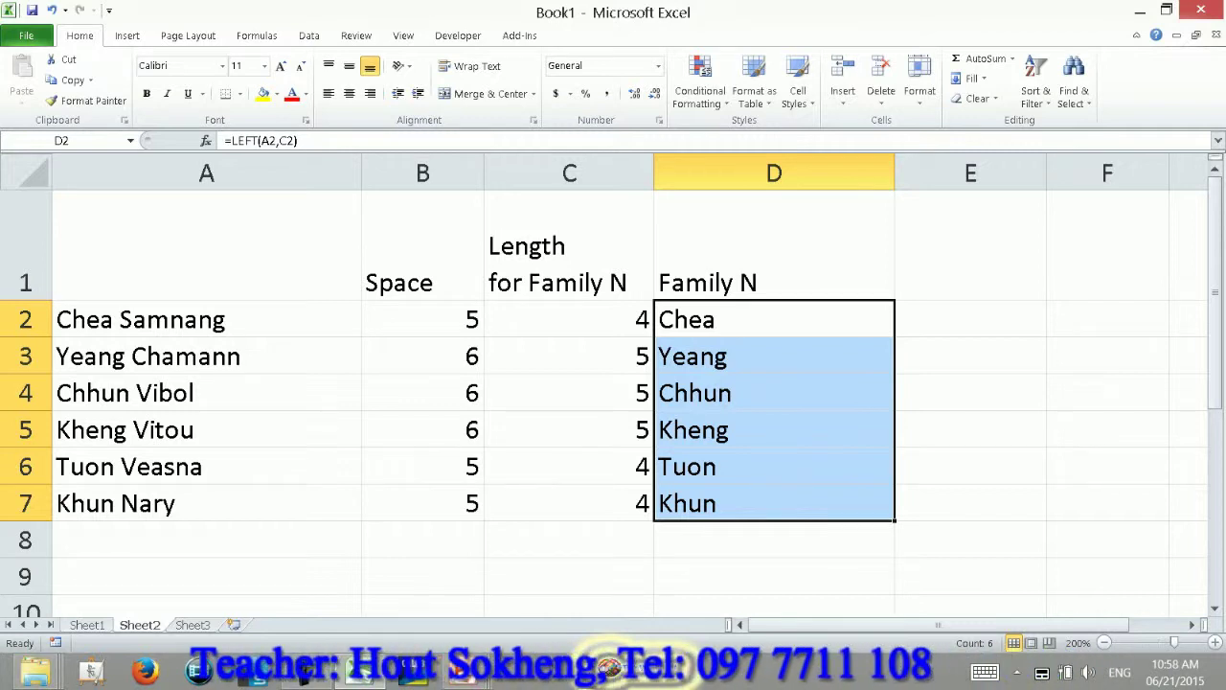
{"action": "left_click", "coordinate": [774, 246]}
{"action": "left_click", "coordinate": [971, 245]}
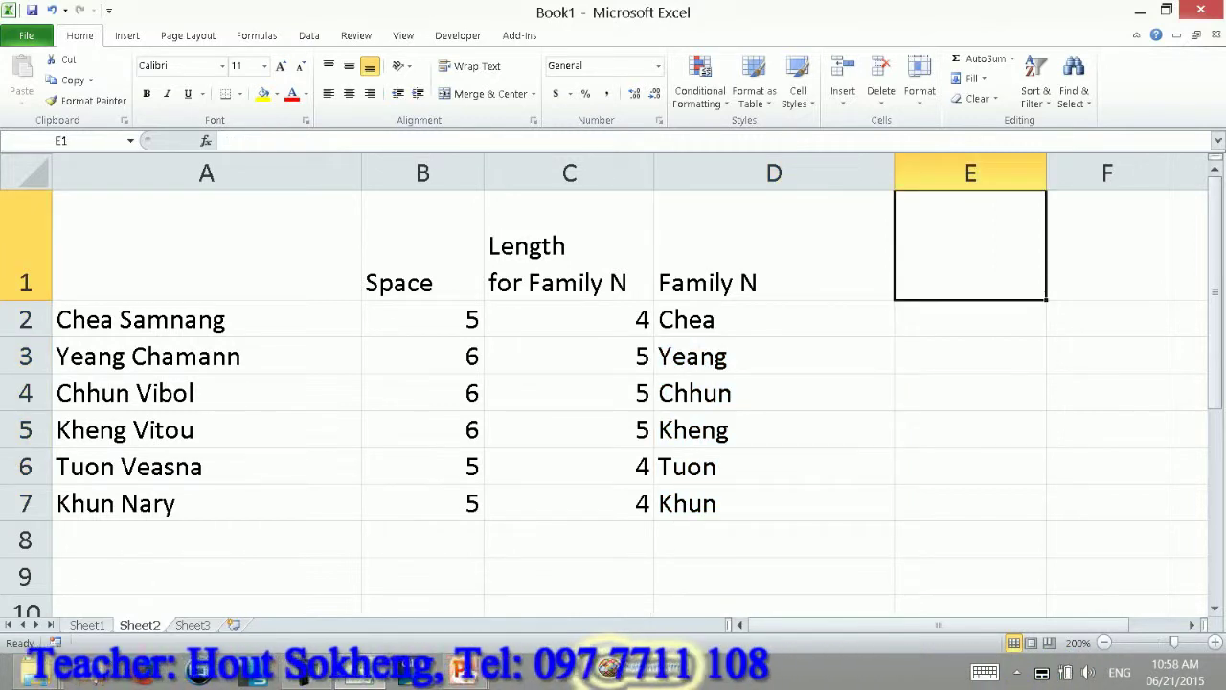
- Add the 'Length of Full N' header in E1 and =LEN(A2) in E2
{"action": "type", "text": "Full="}
{"action": "key", "text": "BackSpace"}
{"action": "type", "text": "l"}
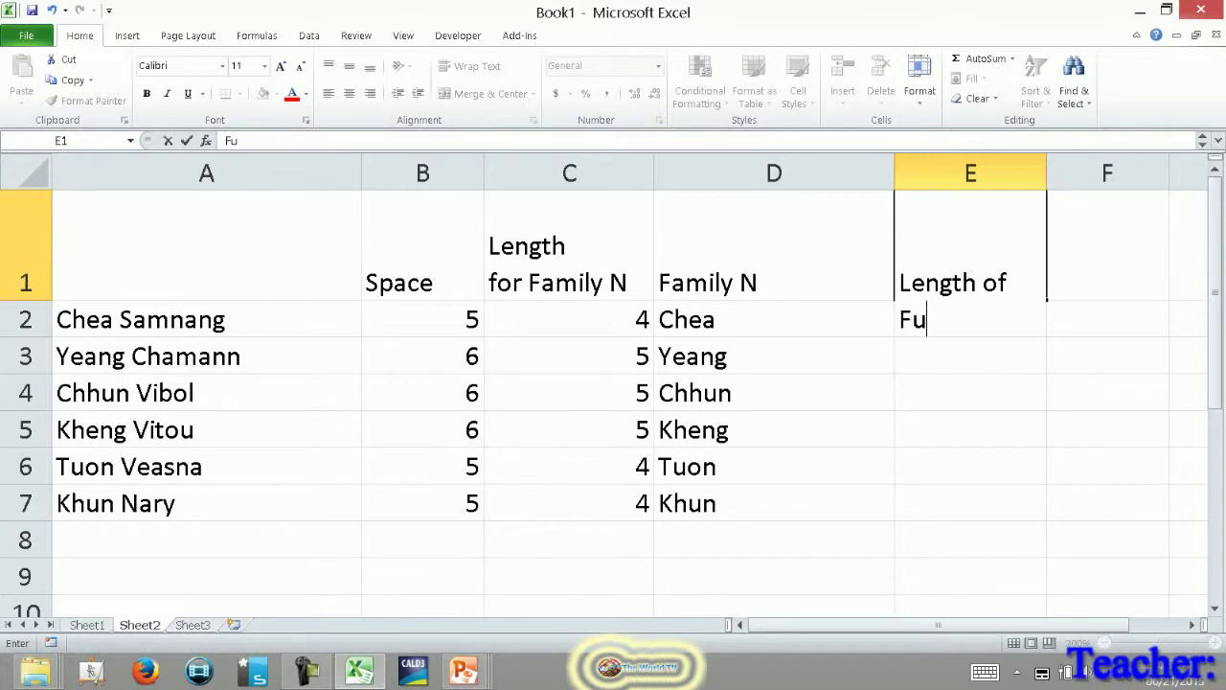
{"action": "type", "text": "N"}
{"action": "key", "text": "Return"}
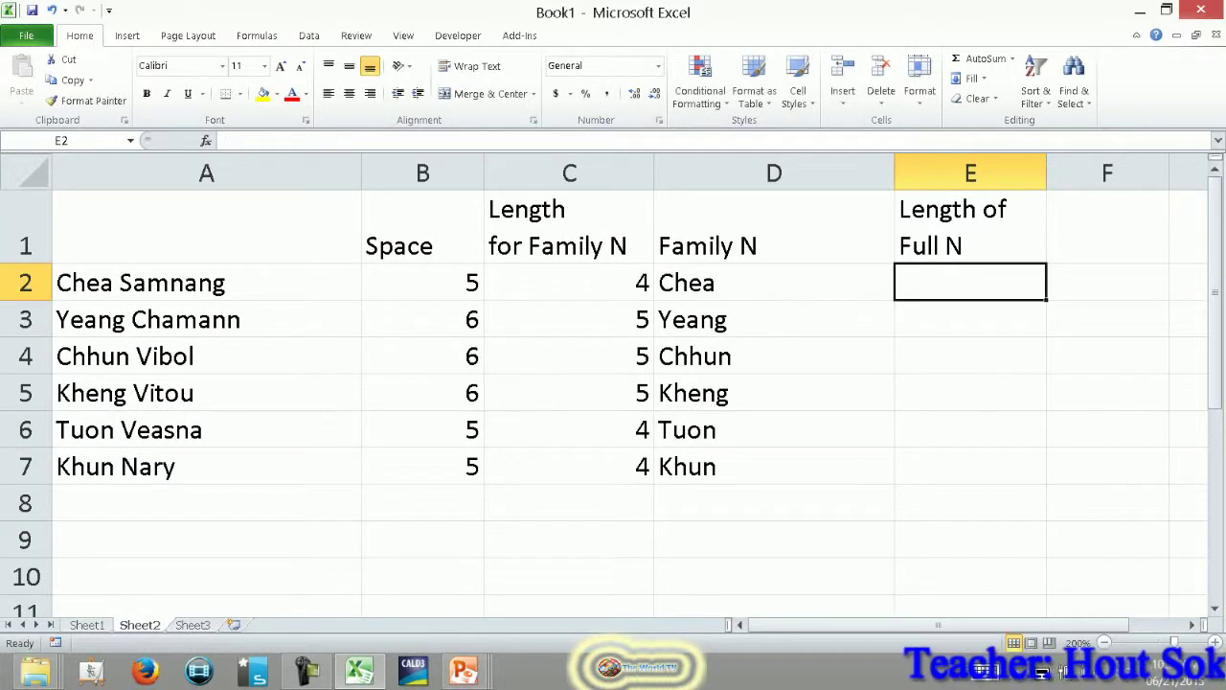
{"action": "type", "text": "="}
{"action": "key", "text": "Left"}
{"action": "key", "text": "Left"}
{"action": "key", "text": "Left"}
{"action": "key", "text": "Left"}
{"action": "key", "text": "BackSpace"}
{"action": "key", "text": "BackSpace"}
{"action": "type", "text": "len("}
{"action": "key", "text": "Left"}
{"action": "key", "text": "Left"}
{"action": "key", "text": "Left"}
{"action": "key", "text": "Left"}
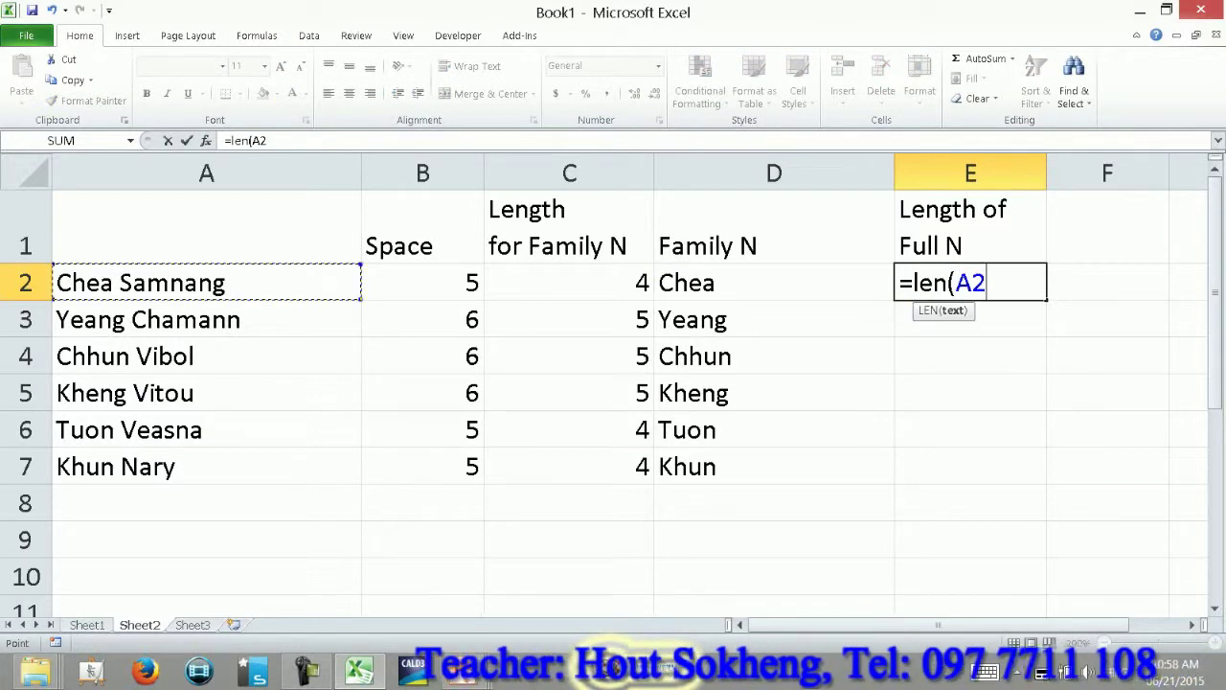
{"action": "key", "text": "Return"}
- Copy =LEN(A2) down to E7 (12, 13, 11, 11, 11, 9) and narrow column D
{"action": "key", "text": "Up"}
{"action": "key", "text": "ctrl+c"}
{"action": "key", "text": "shift+Down"}
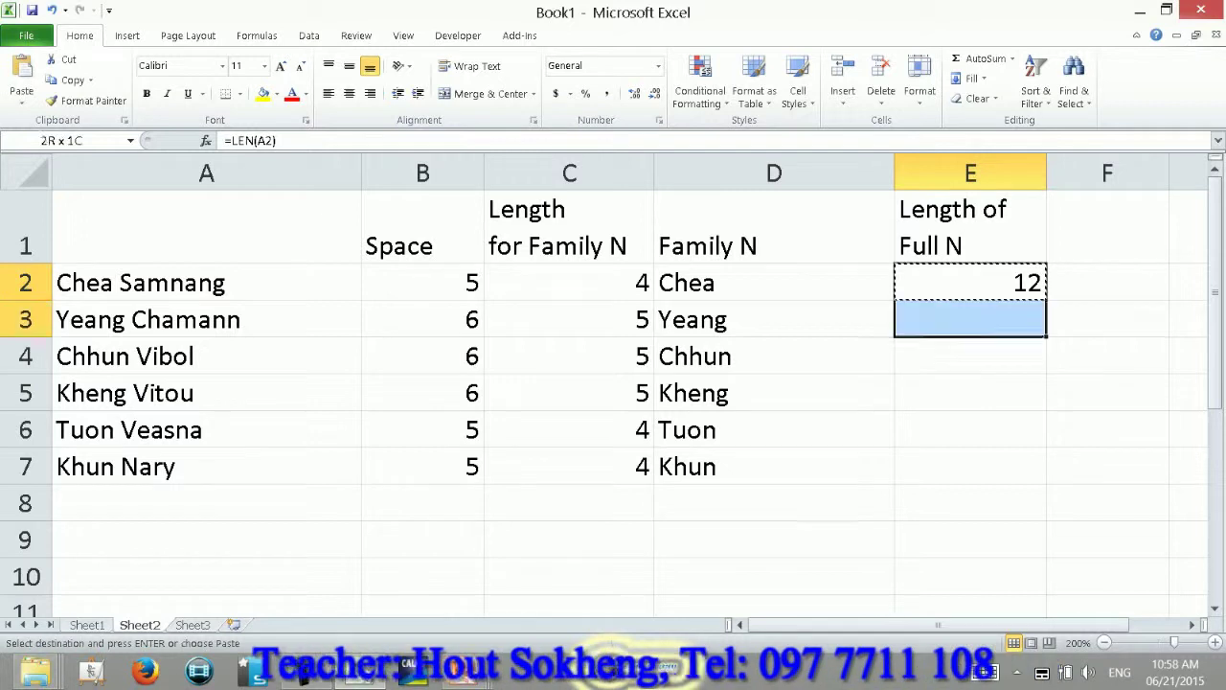
{"action": "key", "text": "shift+Down"}
{"action": "key", "text": "shift+Down"}
{"action": "key", "text": "shift+Down"}
{"action": "key", "text": "Return"}
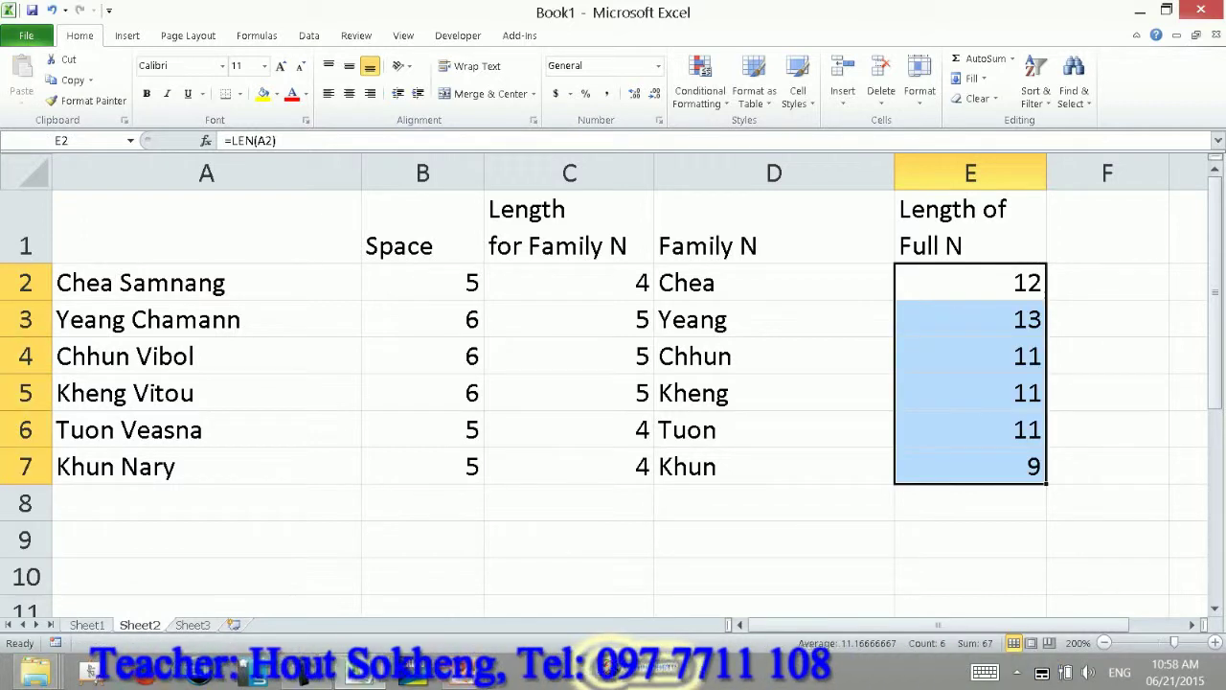
{"action": "left_click_drag", "start_coordinate": [894, 173], "coordinate": [794, 172]}
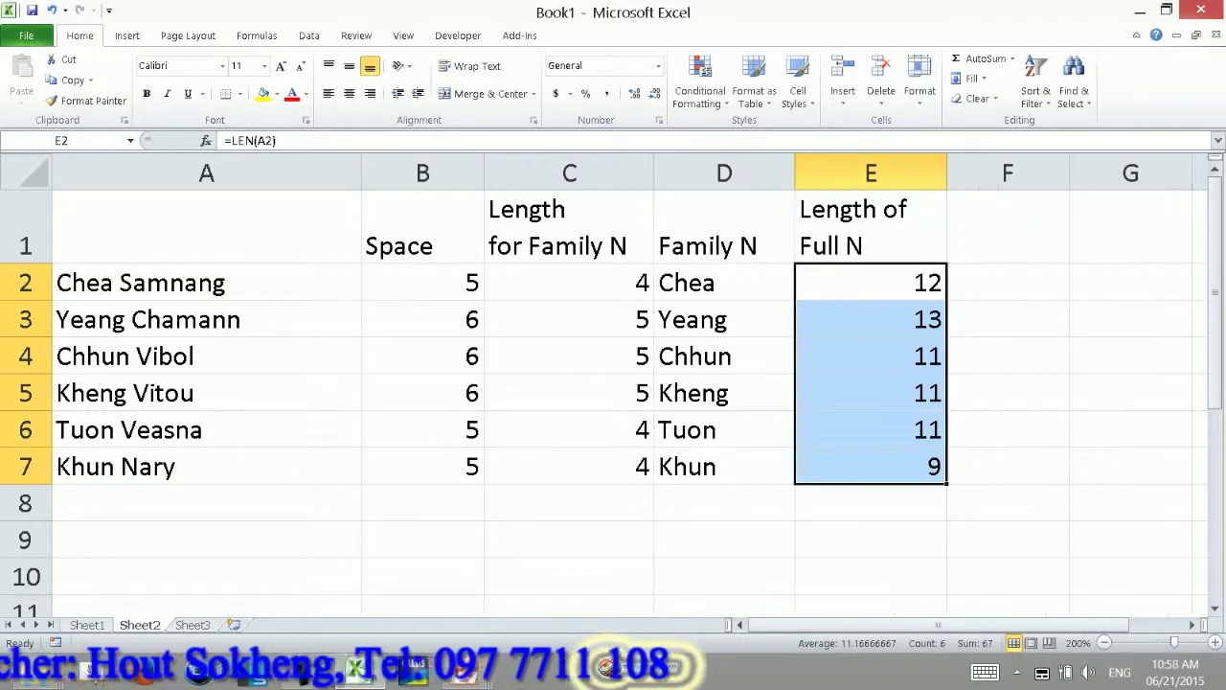
{"action": "left_click", "coordinate": [1007, 227]}
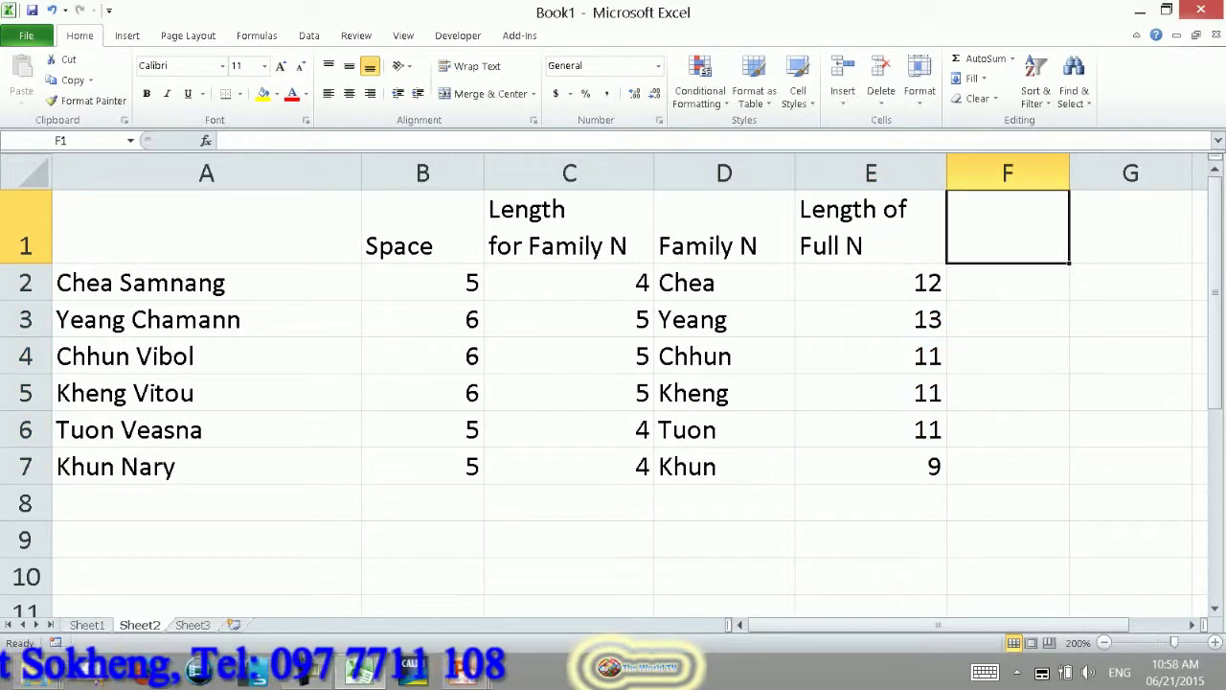
- Add the 'Length of Given N' header in F1 and =E2-B2 in F2
{"action": "type", "text": "Length of Given N"}
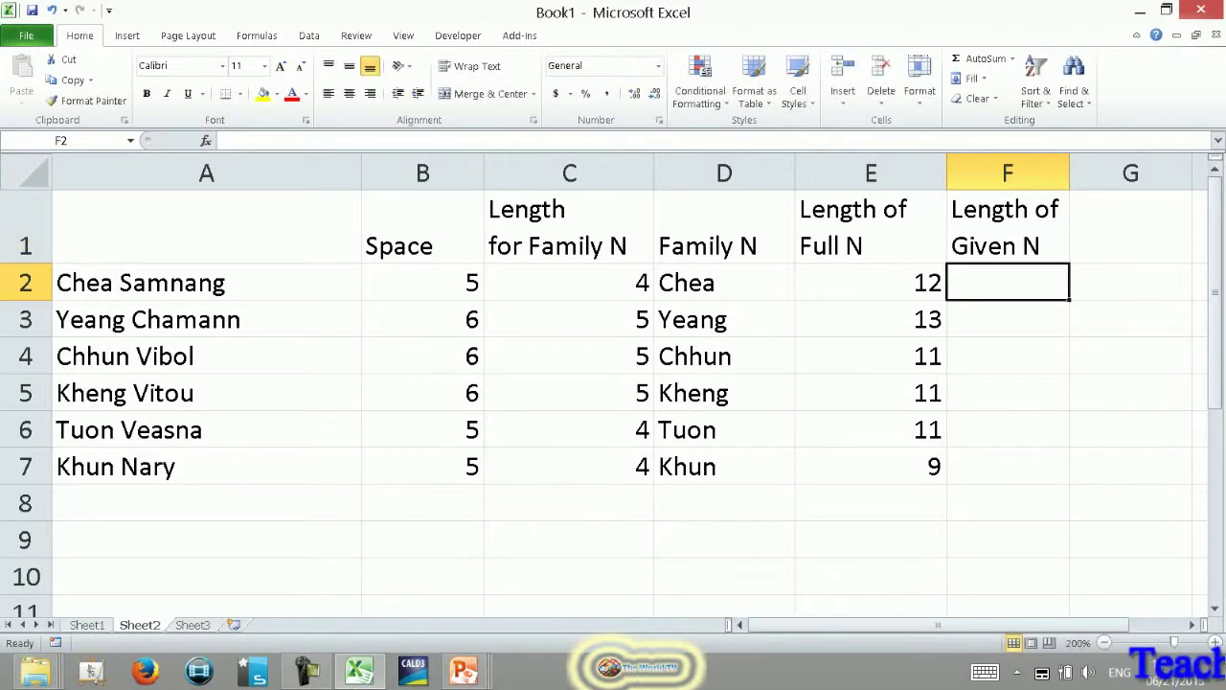
{"action": "type", "text": "="}
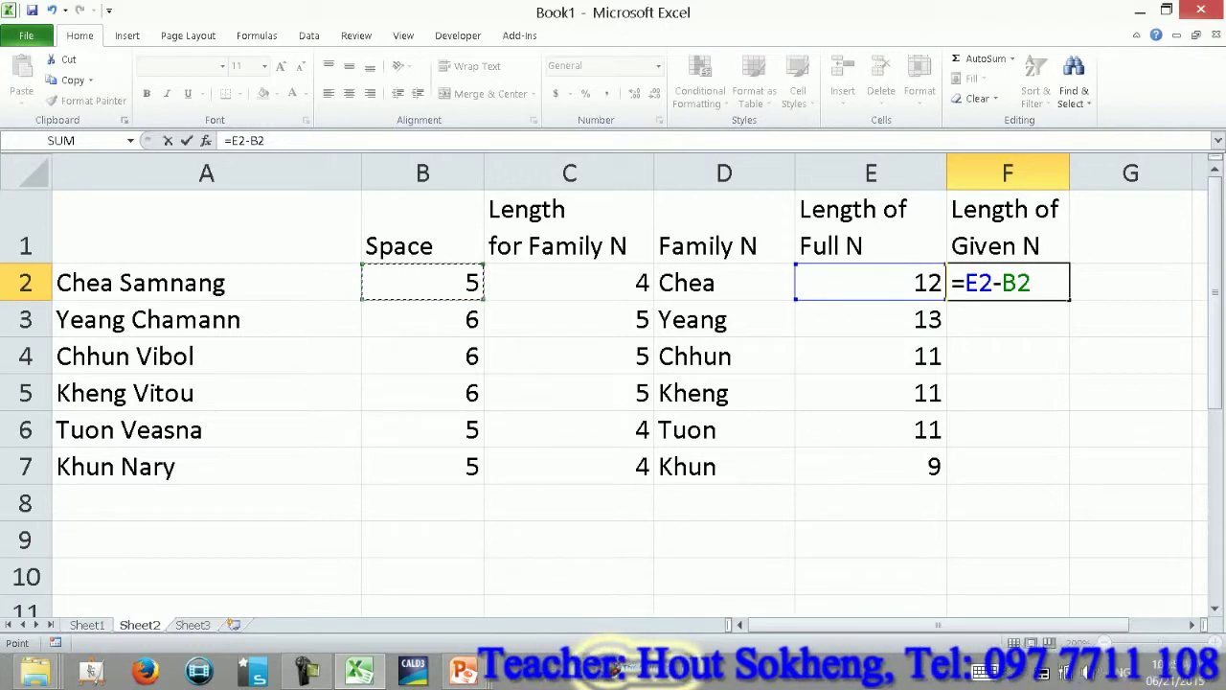
{"action": "key", "text": "Return"}
- Copy the F2 formula down to F7, giving 7, 7, 5, 5, 6, 4
{"action": "left_click", "coordinate": [1008, 282]}
{"action": "key", "text": "ctrl+c"}
{"action": "left_click_drag", "start_coordinate": [1008, 319], "coordinate": [1008, 467]}
{"action": "key", "text": "Return"}
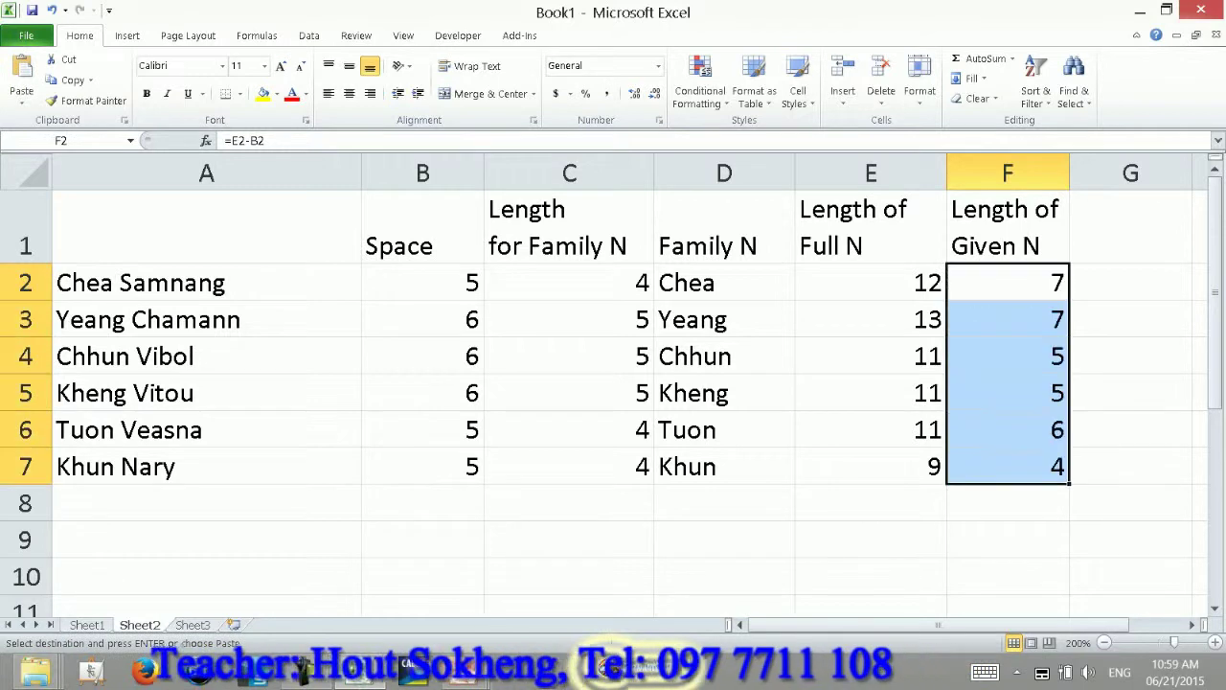
{"action": "left_click", "coordinate": [1008, 227]}
{"action": "left_click", "coordinate": [1130, 227]}
- Add the 'Given N' header in G1, enter =RIGHT(A2,F2) in G2, and fill it down to G7
{"action": "type", "text": "Given N"}
{"action": "key", "text": "Return"}
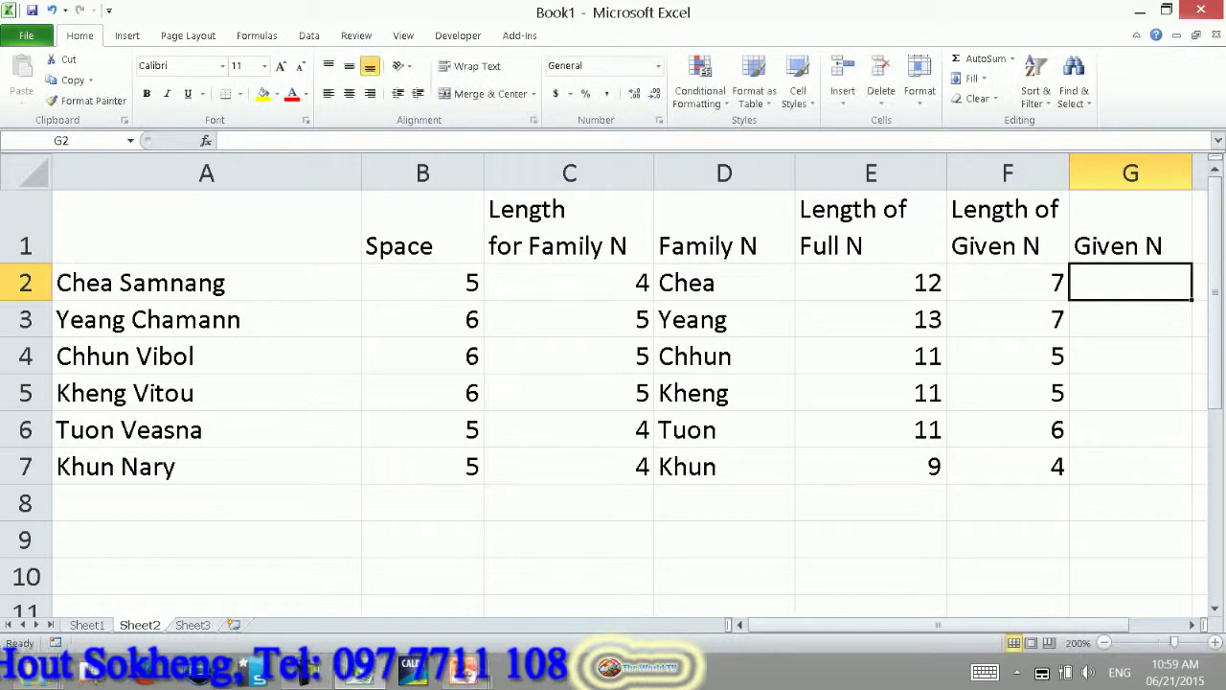
{"action": "type", "text": "=right("}
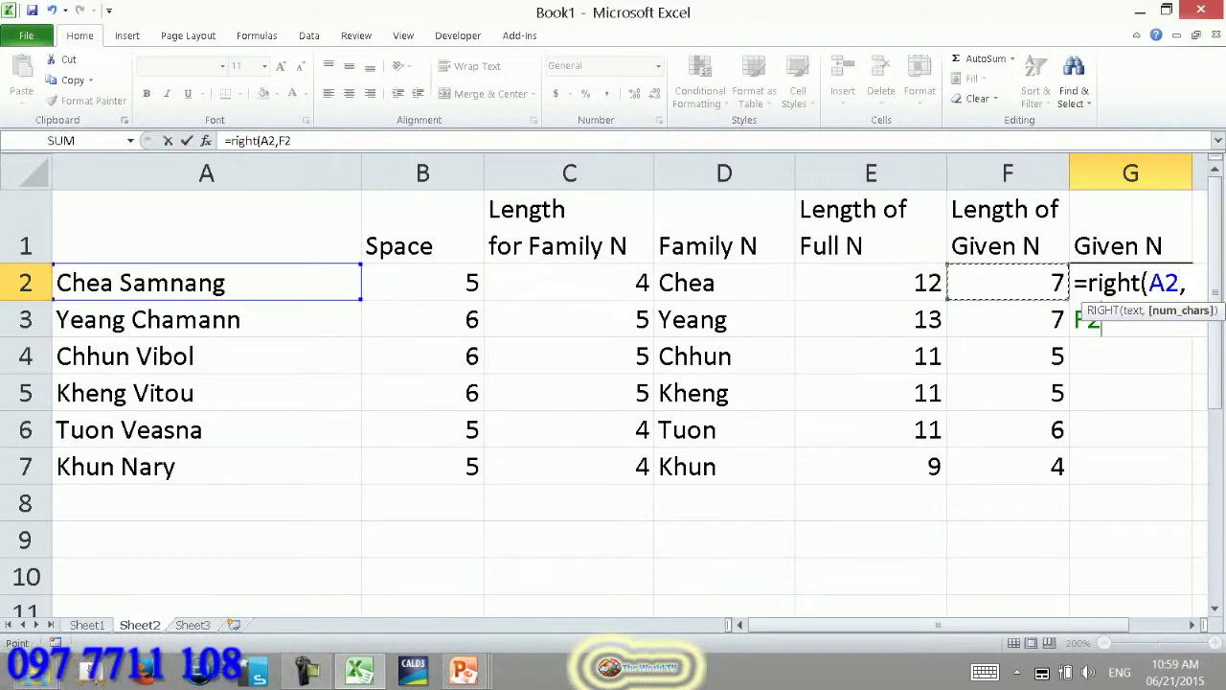
{"action": "key", "text": "Return"}
{"action": "left_click_drag", "start_coordinate": [1131, 319], "coordinate": [1130, 429]}
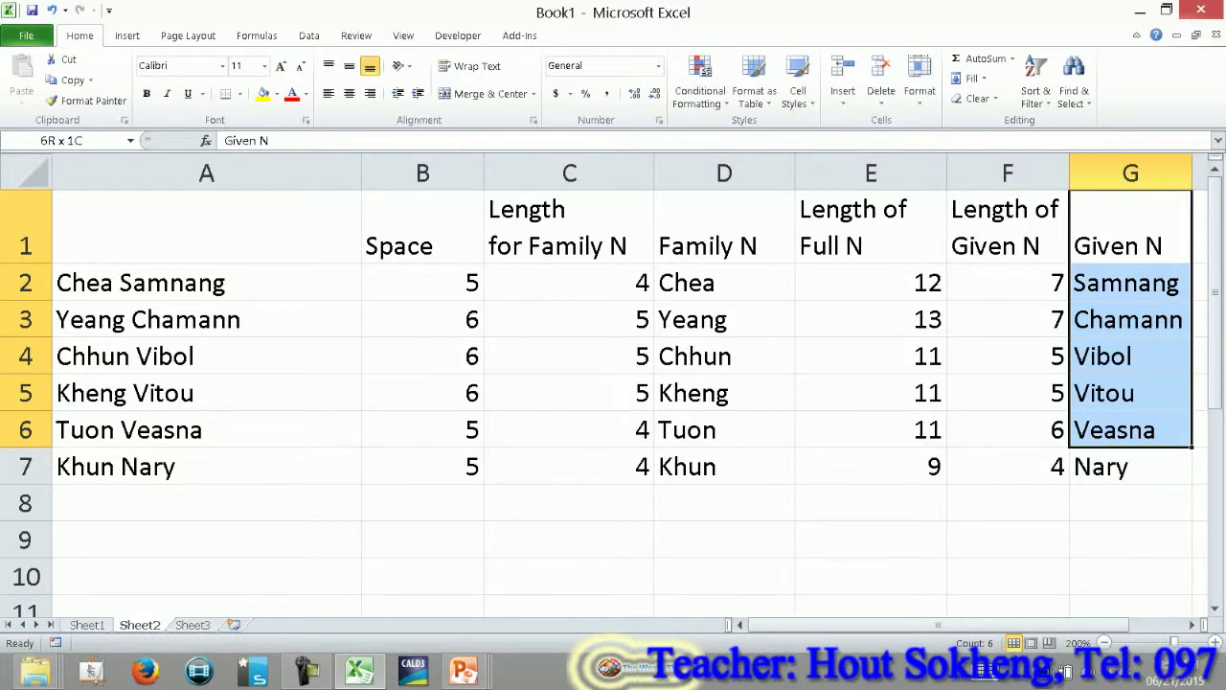
- Give G1:G7 (Given N) and D1:D7 (Family N) a yellow fill
{"action": "left_click_drag", "start_coordinate": [1130, 227], "coordinate": [1131, 467]}
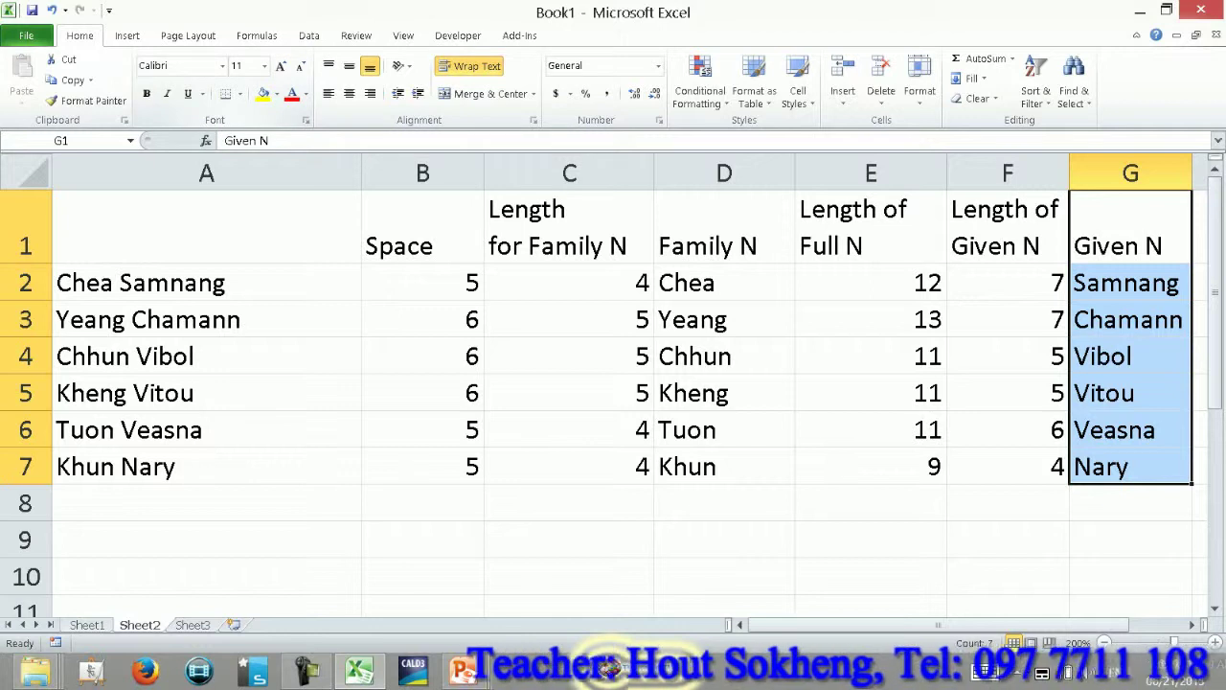
{"action": "key", "text": "ctrl+q"}
{"action": "left_click_drag", "start_coordinate": [724, 227], "coordinate": [724, 466]}
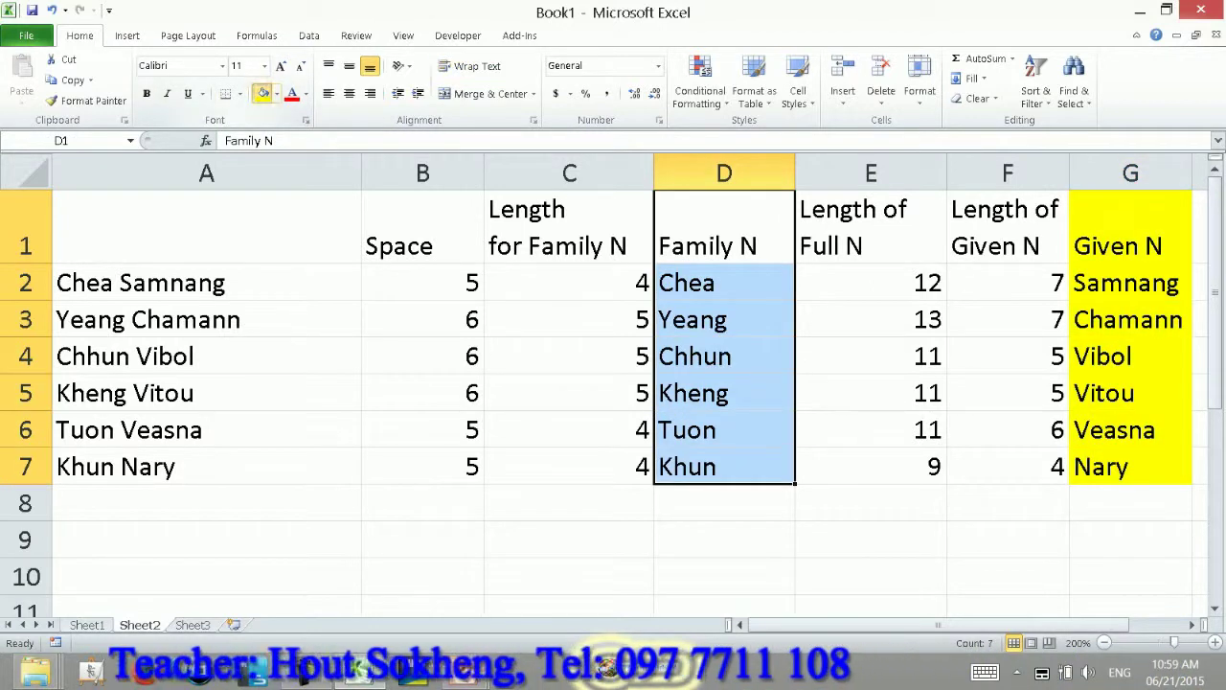
{"action": "key", "text": "ctrl+q"}
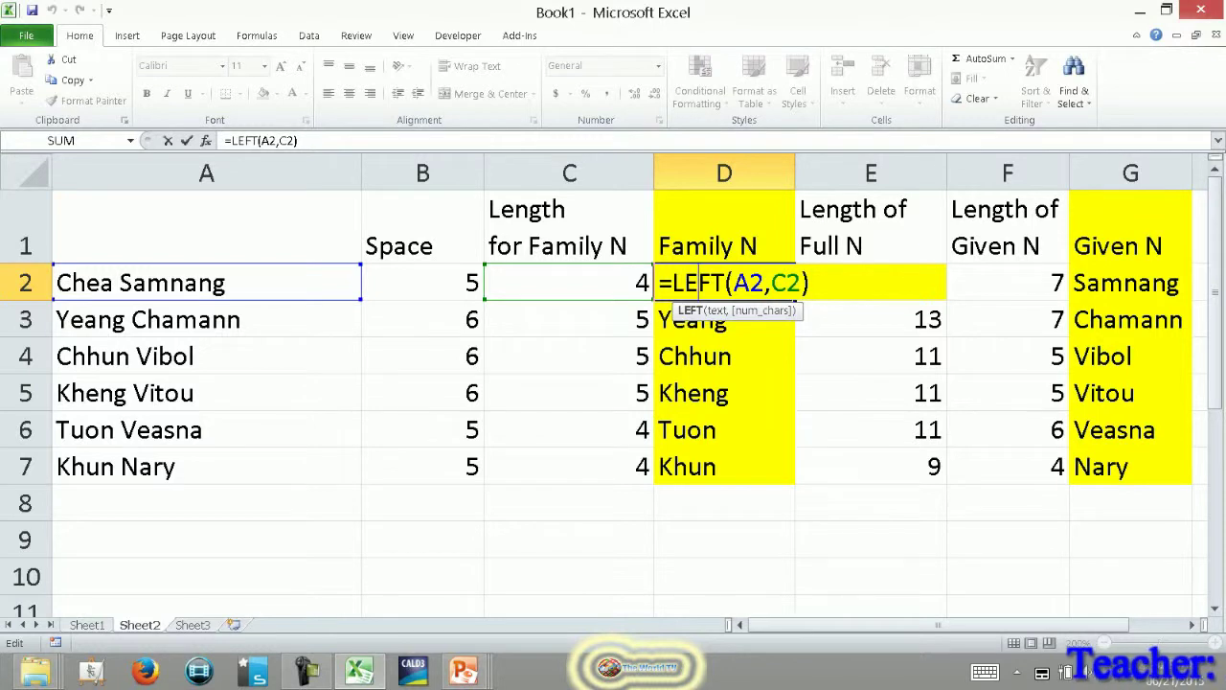
- Review the helper columns and change D2's length argument from C2 to B2-1
{"action": "key", "text": "ctrl+Return"}
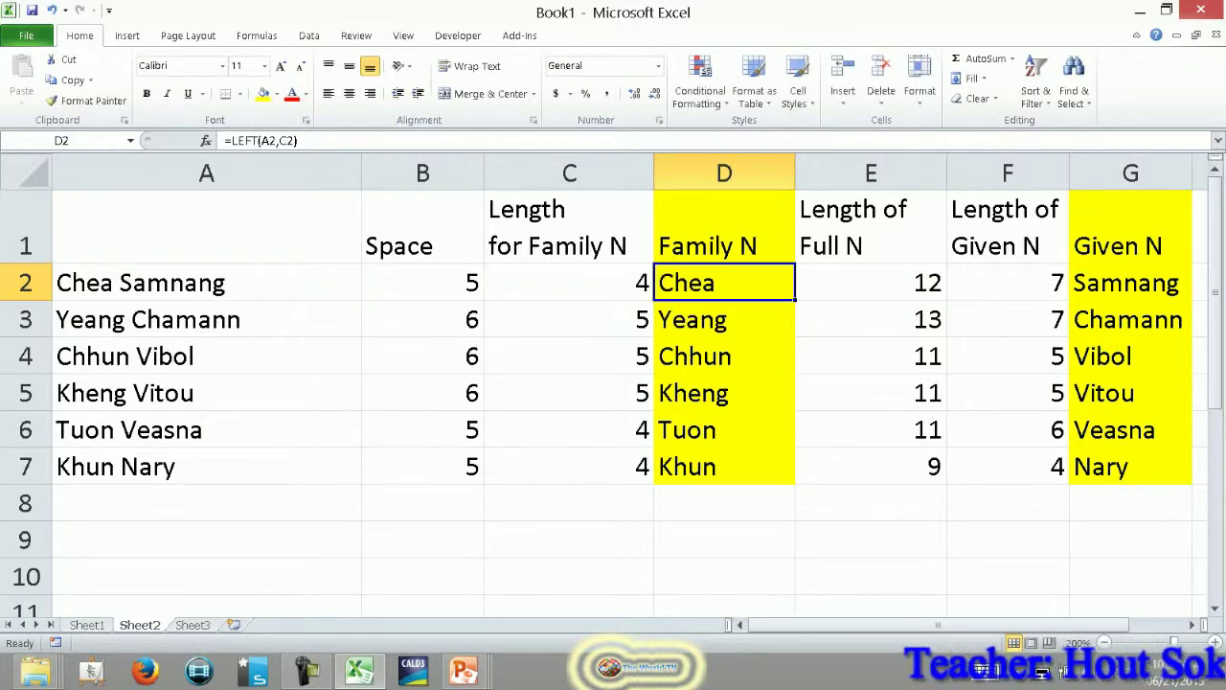
{"action": "left_click", "coordinate": [206, 283]}
{"action": "left_click", "coordinate": [724, 228]}
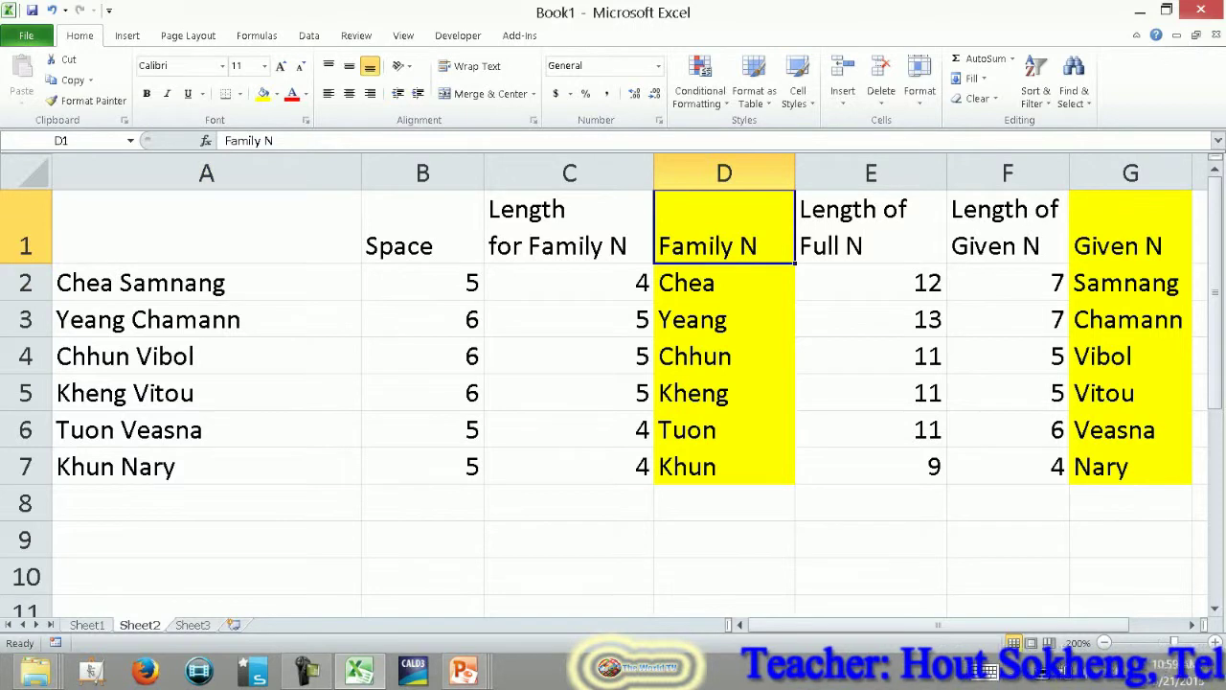
{"action": "left_click", "coordinate": [1130, 227]}
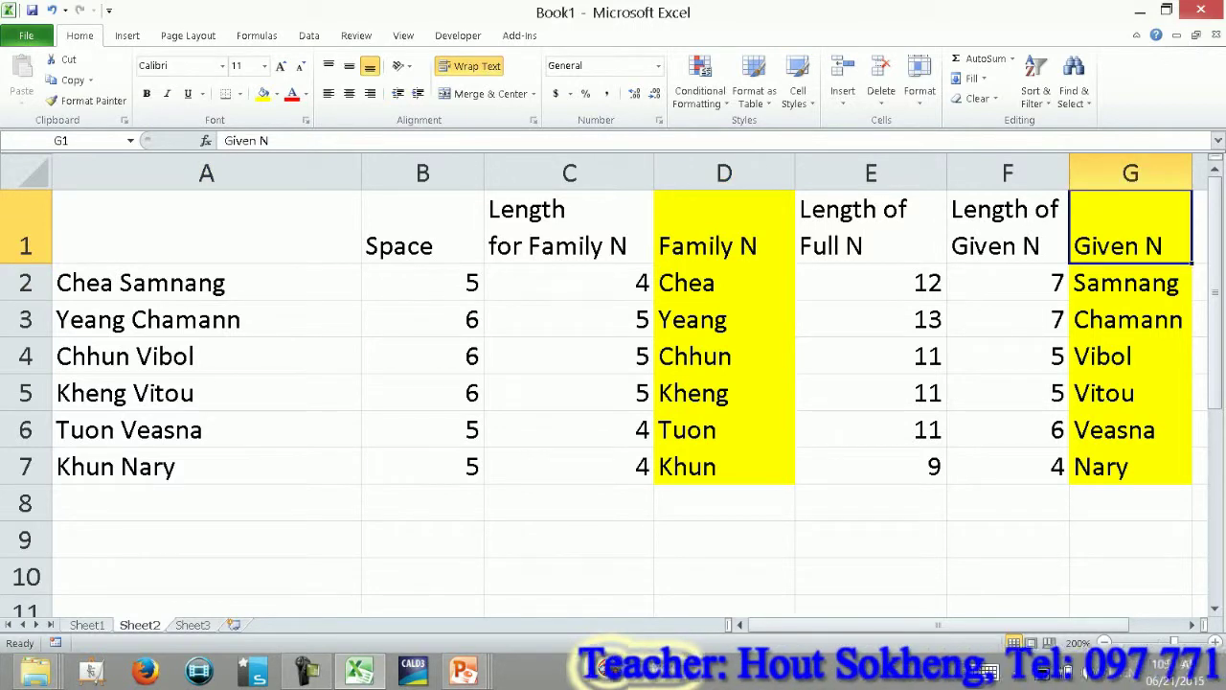
{"action": "left_click_drag", "start_coordinate": [423, 173], "coordinate": [570, 172]}
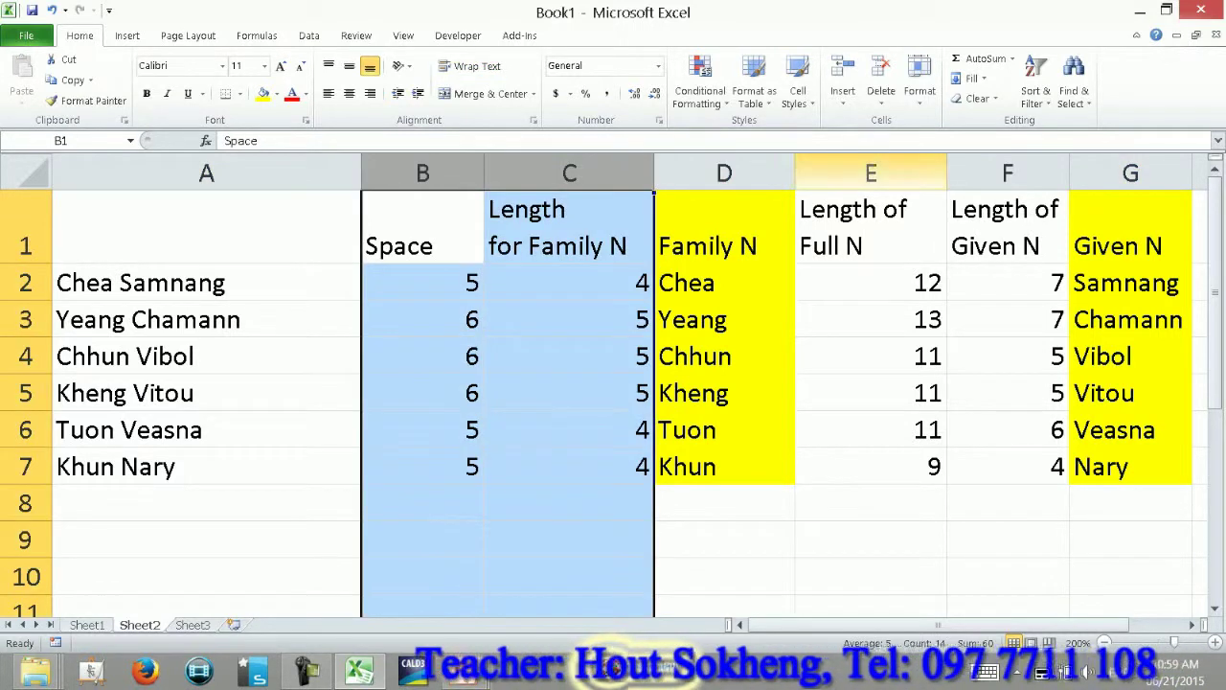
{"action": "left_click_drag", "start_coordinate": [871, 172], "coordinate": [1008, 172]}
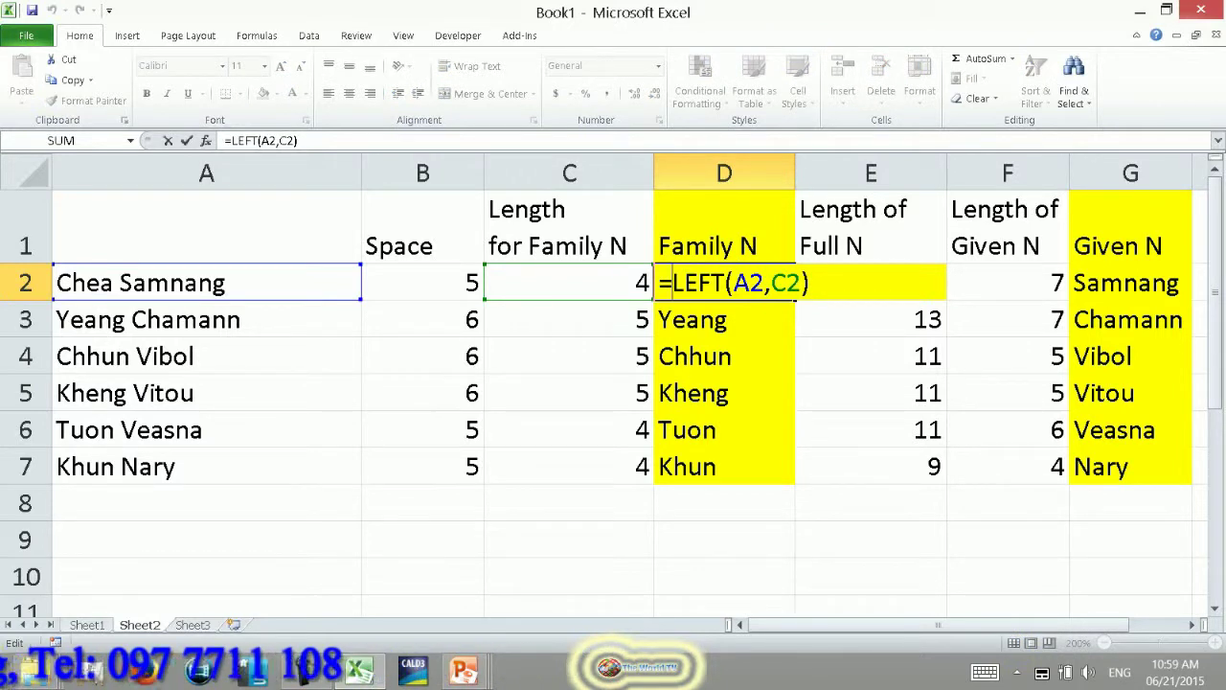
{"action": "key", "text": "ctrl+Return"}
{"action": "left_click", "coordinate": [569, 283]}
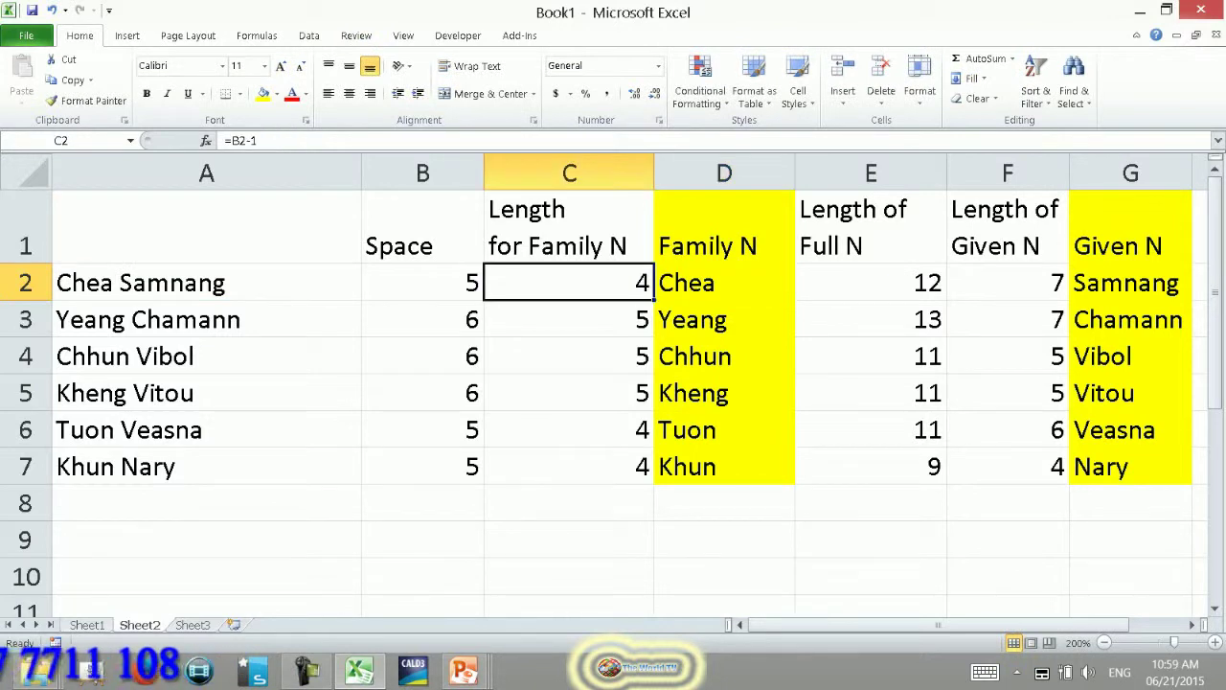
{"action": "key", "text": "F2"}
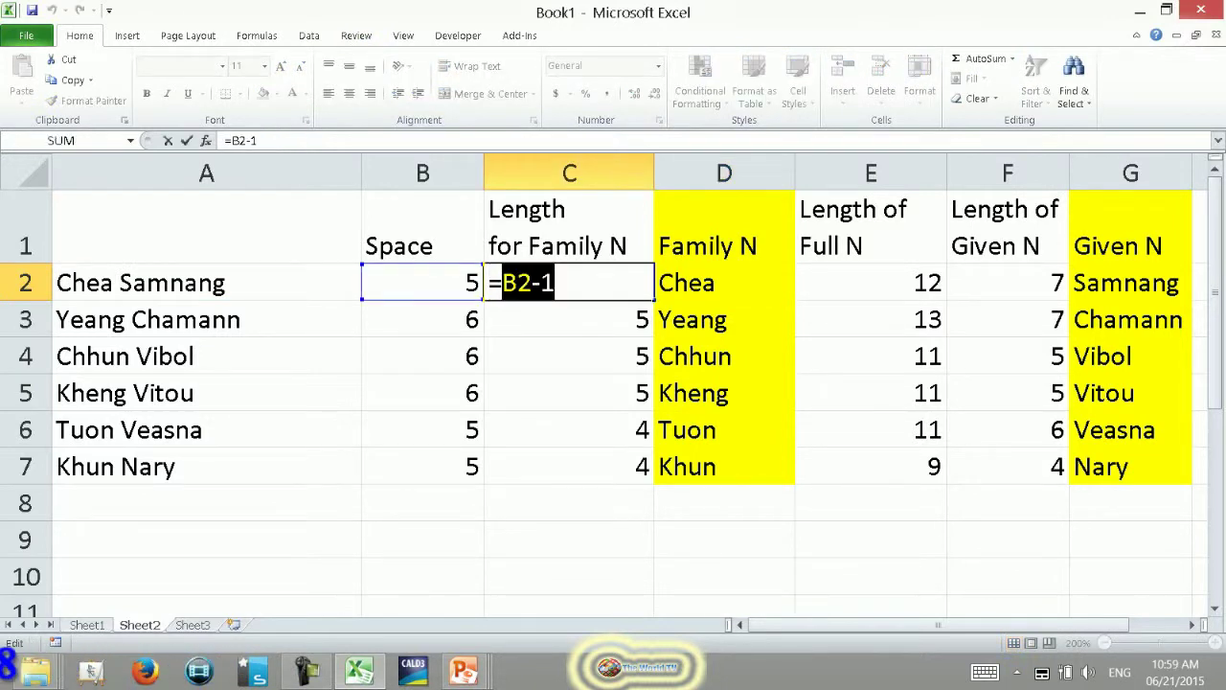
{"action": "key", "text": "Tab"}
{"action": "key", "text": "F2"}
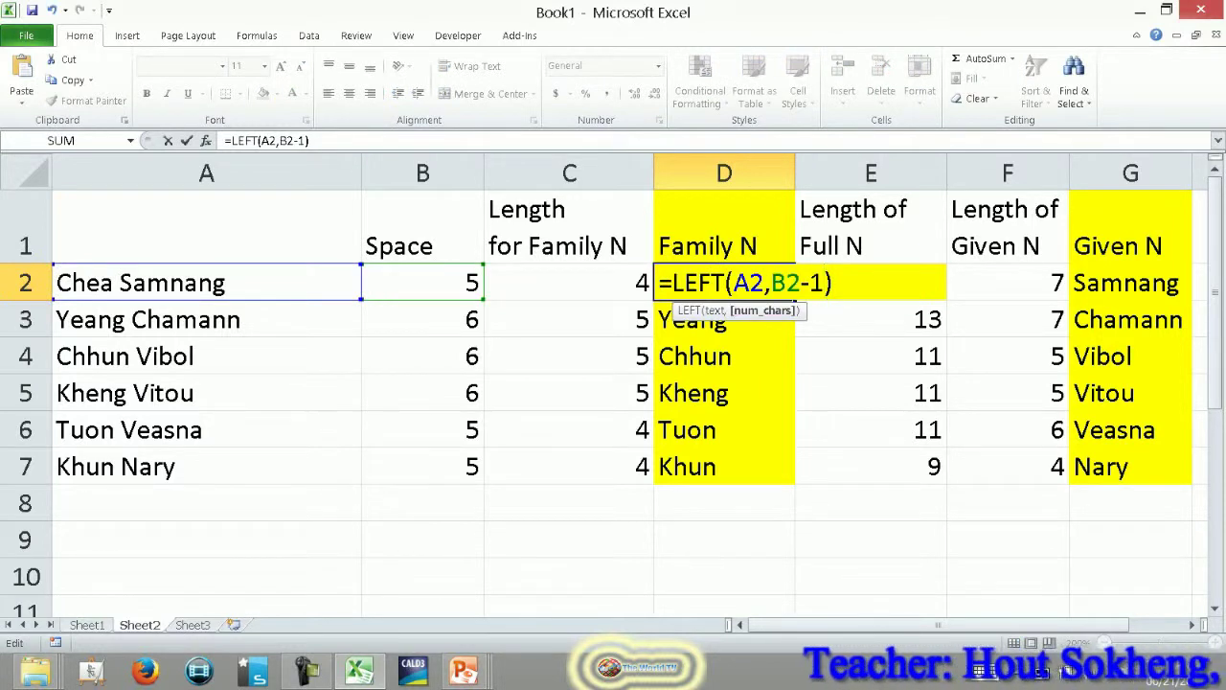
{"action": "key", "text": "Return"}
- Replace B2 in D2 with FIND(" ",A2,1) copied from B2, making =LEFT(A2,FIND(" ",A2,1)-1)
{"action": "key", "text": "Left"}
{"action": "key", "text": "Up"}
{"action": "key", "text": "Left"}
{"action": "key", "text": "F2"}
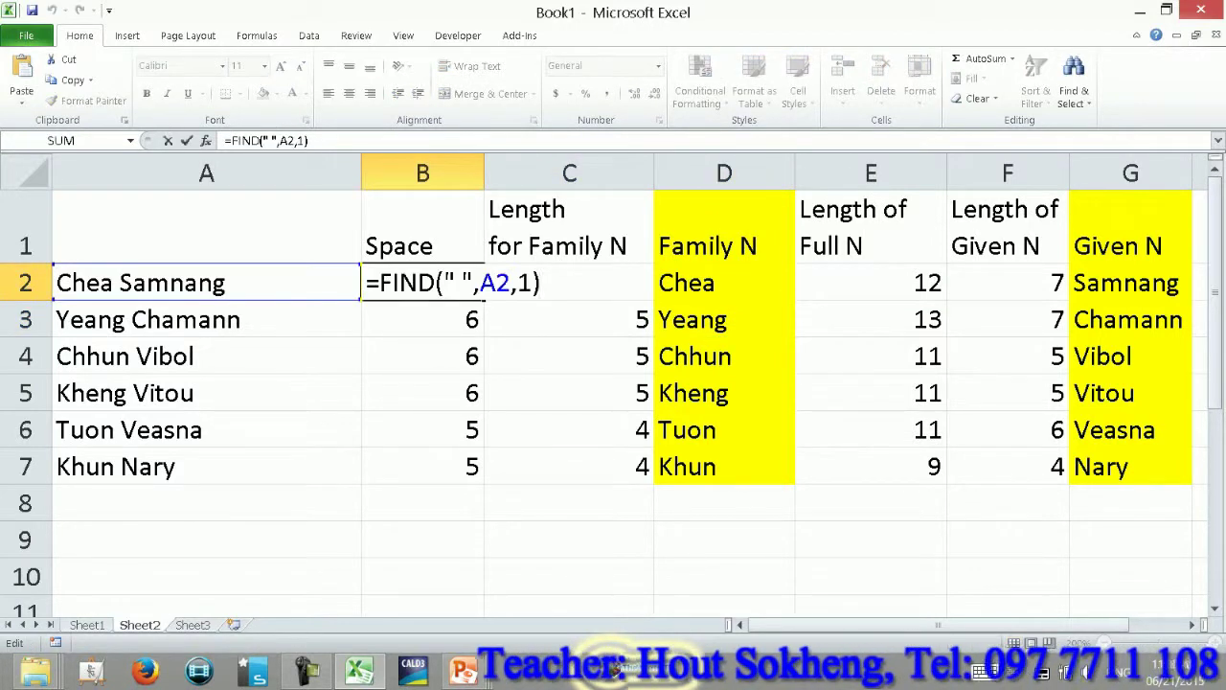
{"action": "key", "text": "shift+Left"}
{"action": "key", "text": "shift+Left"}
{"action": "key", "text": "shift+Left"}
{"action": "key", "text": "ctrl+c"}
{"action": "key", "text": "Escape"}
{"action": "key", "text": "Right"}
{"action": "key", "text": "Right"}
{"action": "key", "text": "F2"}
{"action": "key", "text": "Left"}
{"action": "key", "text": "Left"}
{"action": "key", "text": "Left"}
{"action": "key", "text": "Left"}
{"action": "key", "text": "Left"}
{"action": "key", "text": "Left"}
{"action": "key", "text": "Right"}
{"action": "key", "text": "shift+Right"}
{"action": "key", "text": "shift+Right"}
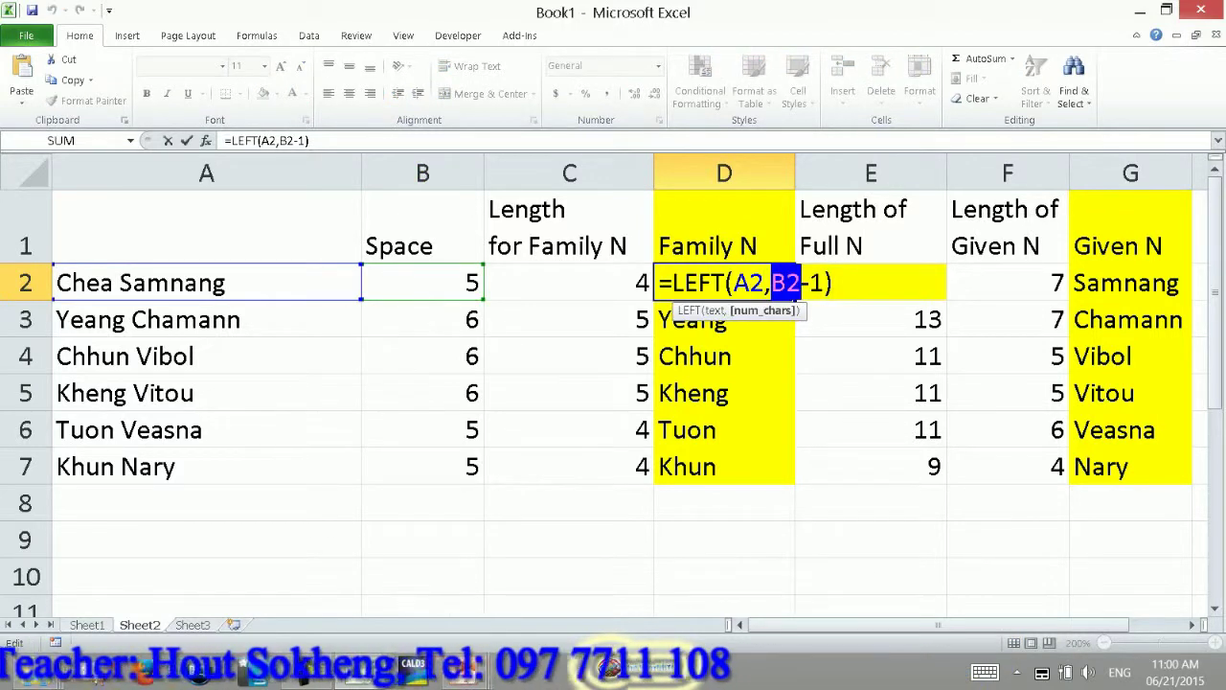
{"action": "key", "text": "ctrl+v"}
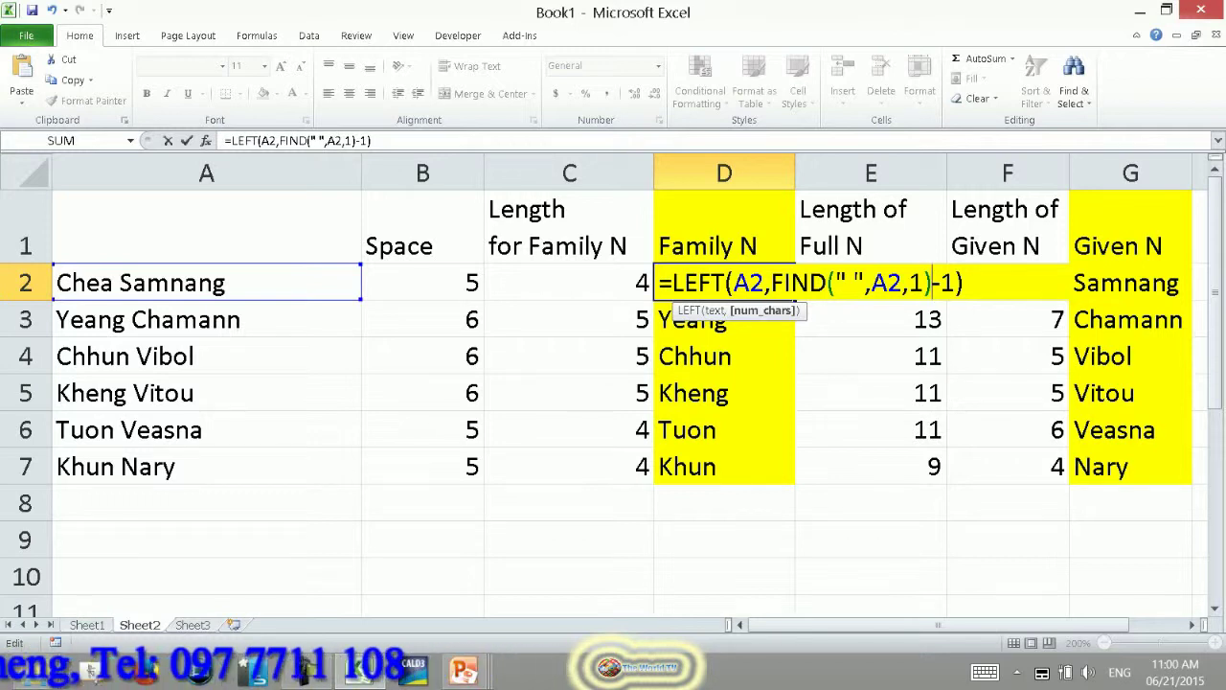
{"action": "key", "text": "Return"}
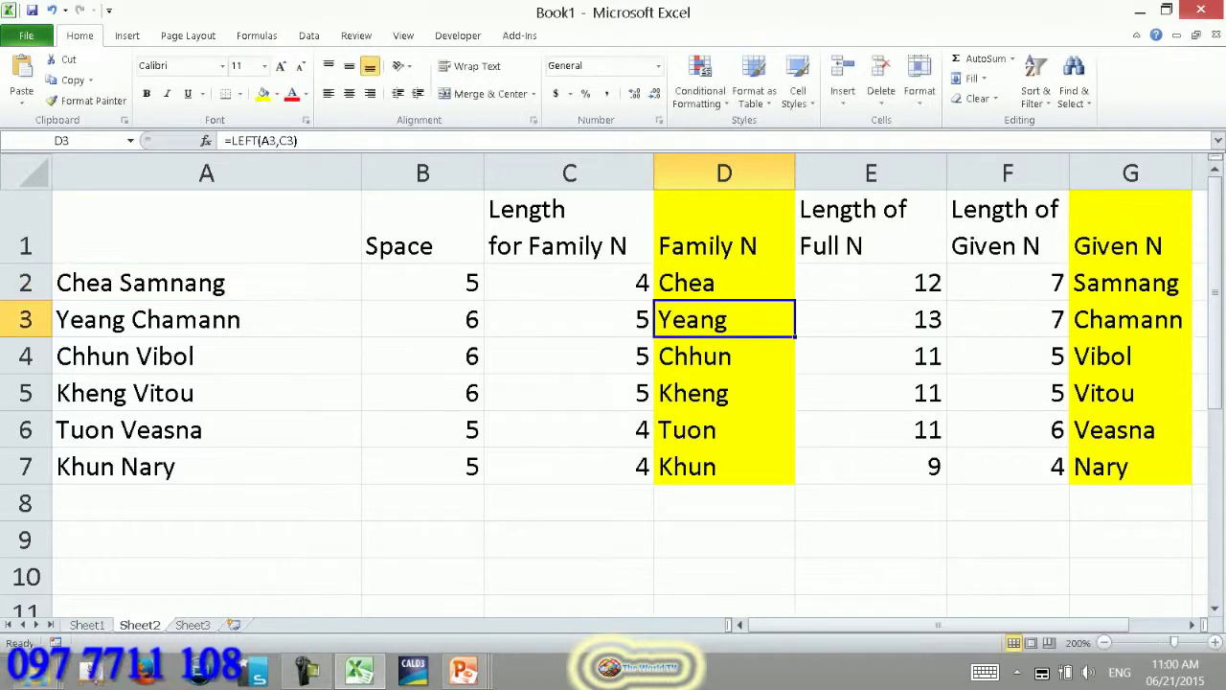
{"action": "left_click", "coordinate": [1130, 282]}
- Replace F2 in G2's RIGHT formula with the E2-B2 expression copied from F2
{"action": "double_click", "coordinate": [1129, 283]}
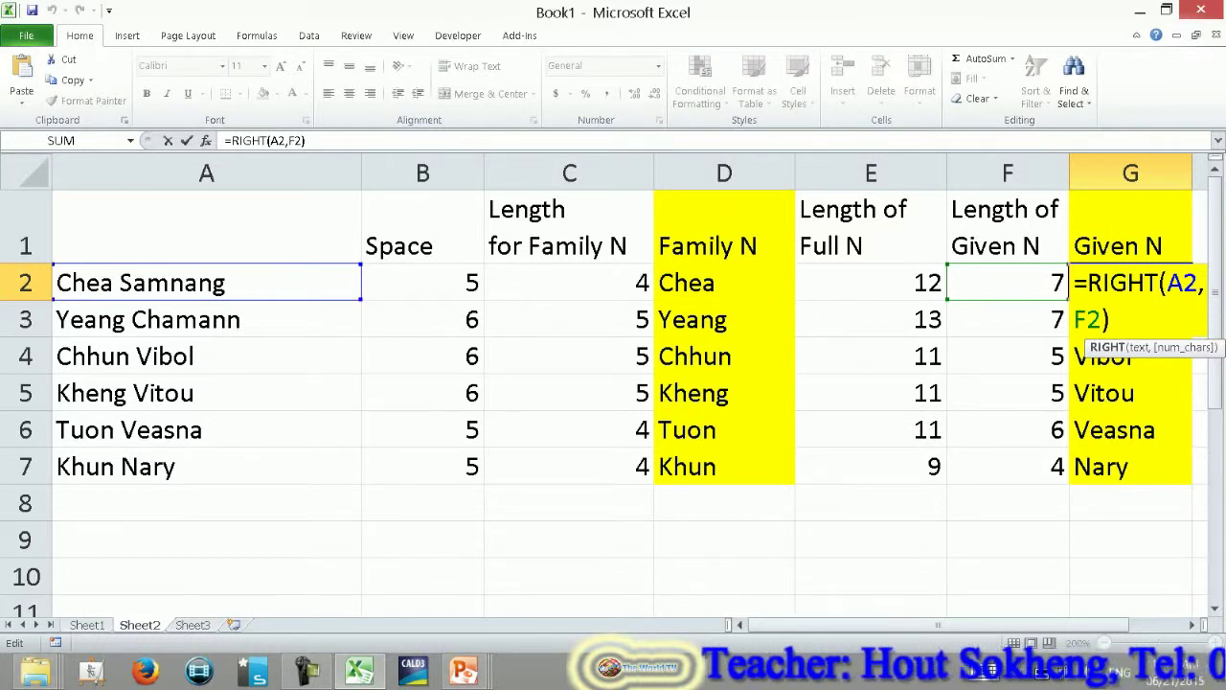
{"action": "key", "text": "Return"}
{"action": "key", "text": "Up"}
{"action": "key", "text": "Left"}
{"action": "key", "text": "F2"}
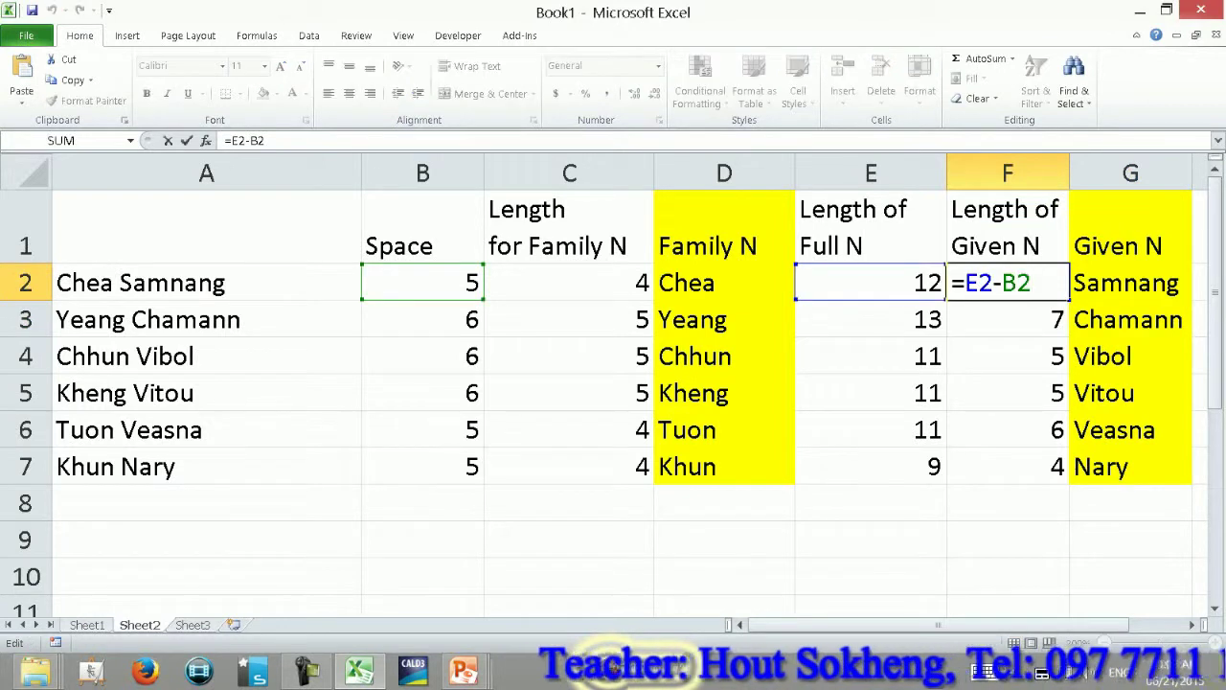
{"action": "key", "text": "shift+Left"}
{"action": "key", "text": "shift+Left"}
{"action": "key", "text": "shift+Left"}
{"action": "key", "text": "shift+Left"}
{"action": "key", "text": "shift+Left"}
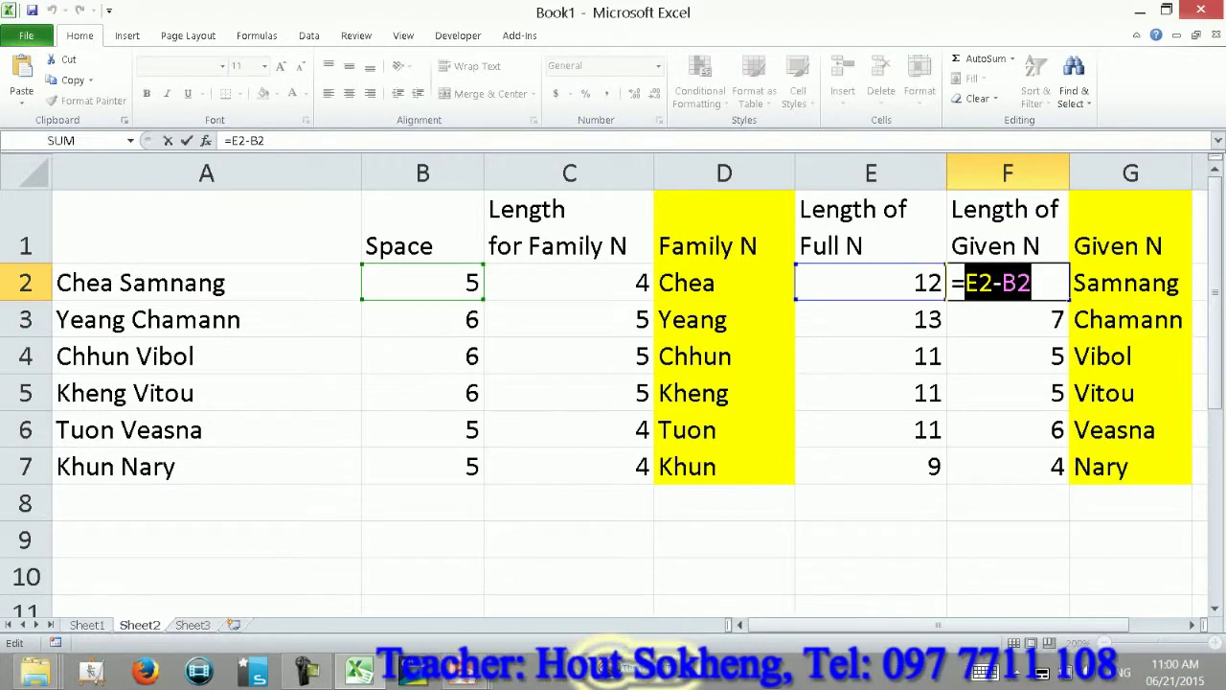
{"action": "key", "text": "Tab"}
{"action": "key", "text": "F2"}
{"action": "key", "text": "Left"}
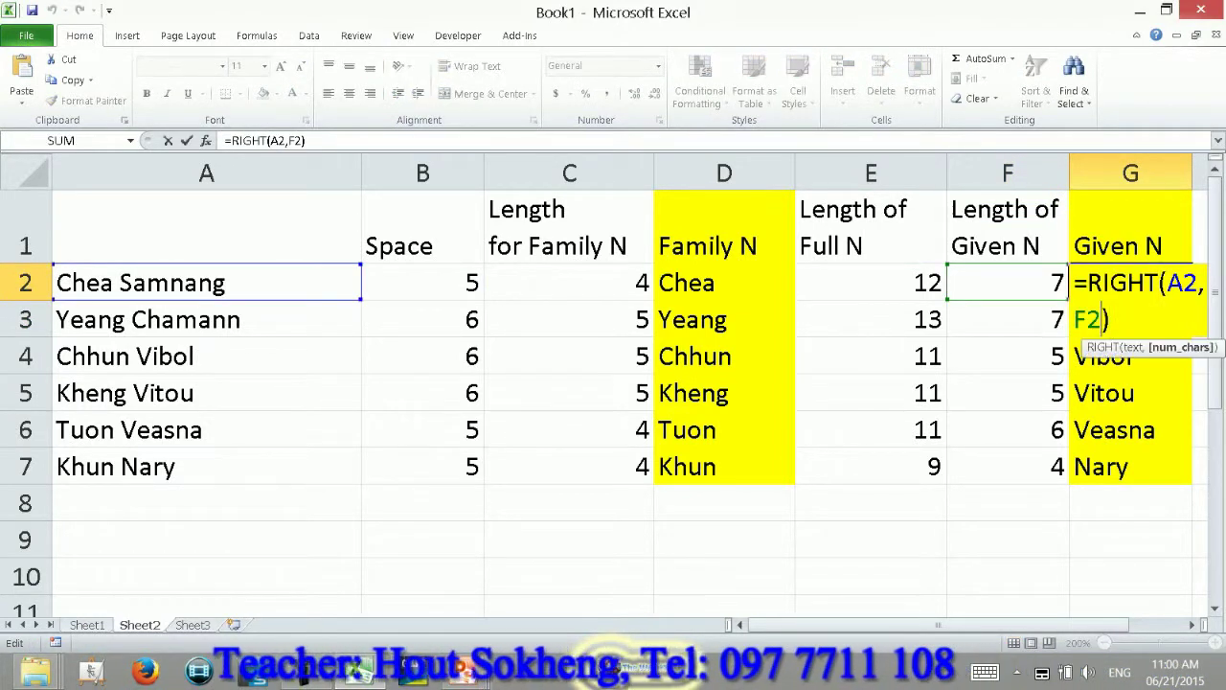
{"action": "key", "text": "shift+Left"}
{"action": "key", "text": "shift+Left"}
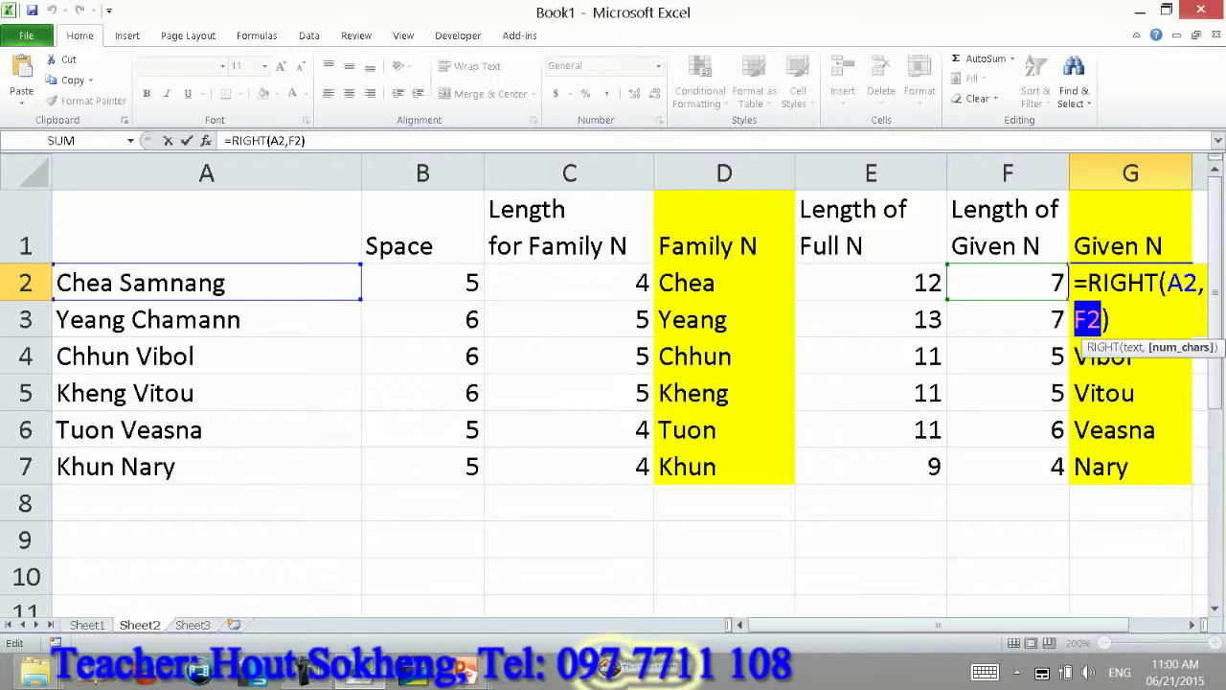
{"action": "key", "text": "Delete"}
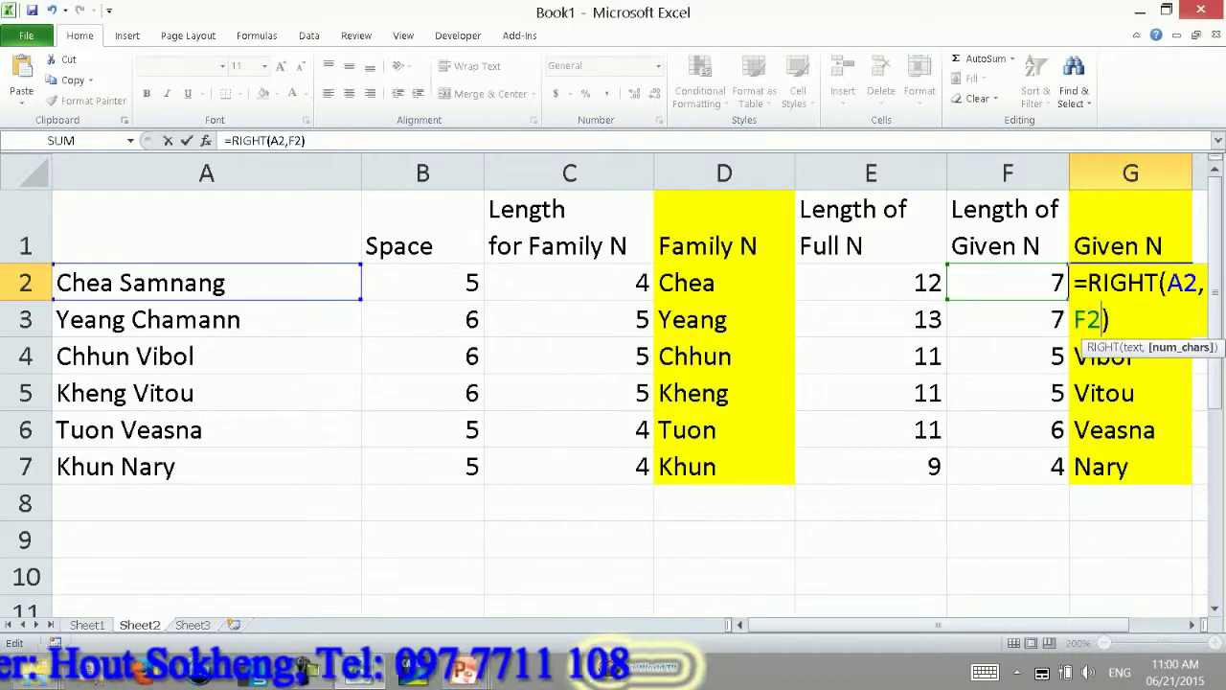
{"action": "key", "text": "Escape"}
{"action": "key", "text": "Left"}
{"action": "key", "text": "F2"}
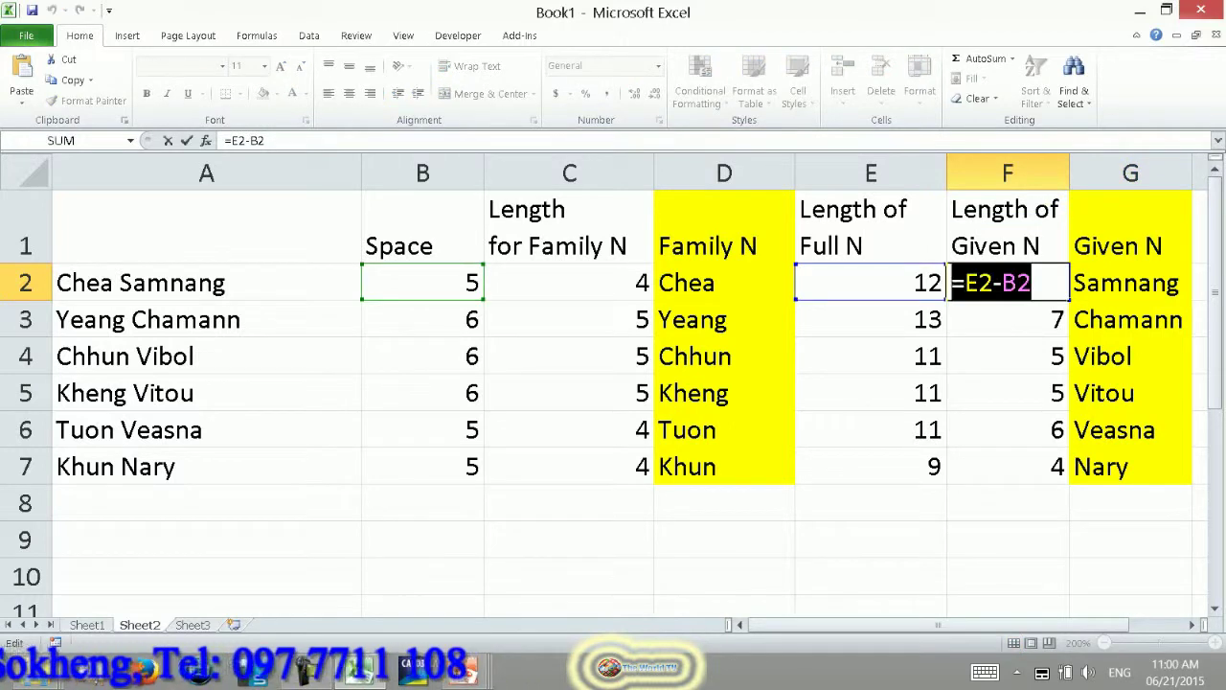
{"action": "key", "text": "Return"}
{"action": "key", "text": "Up"}
{"action": "key", "text": "Right"}
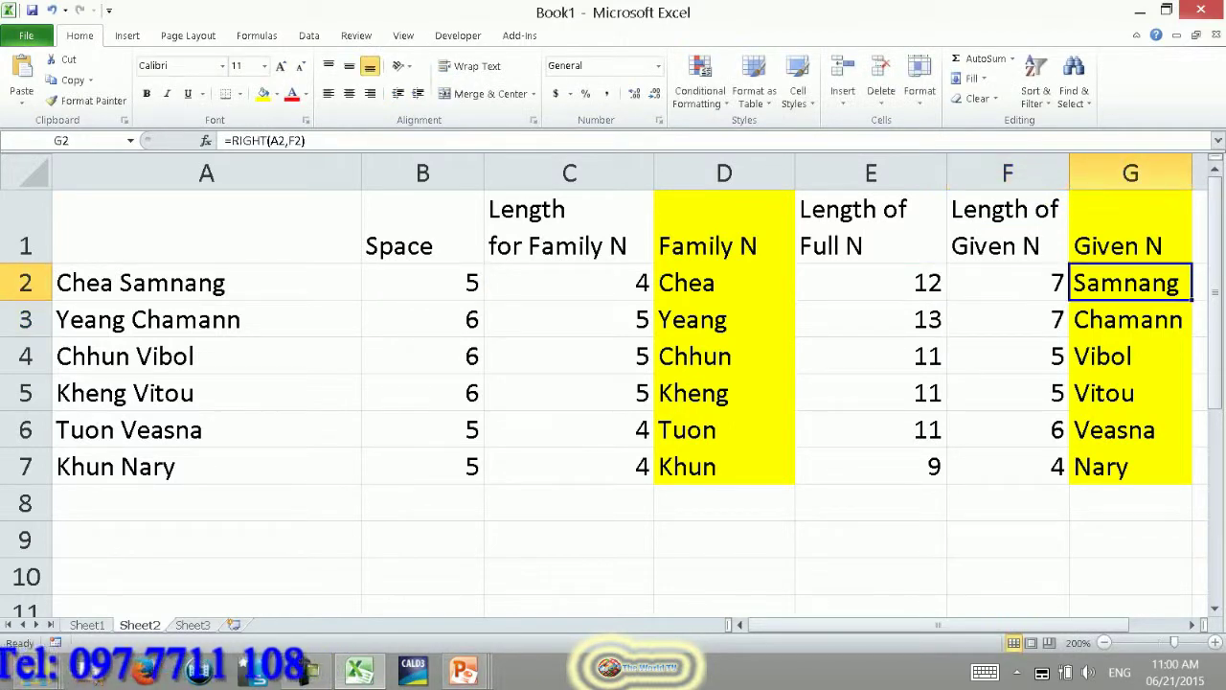
{"action": "key", "text": "F2"}
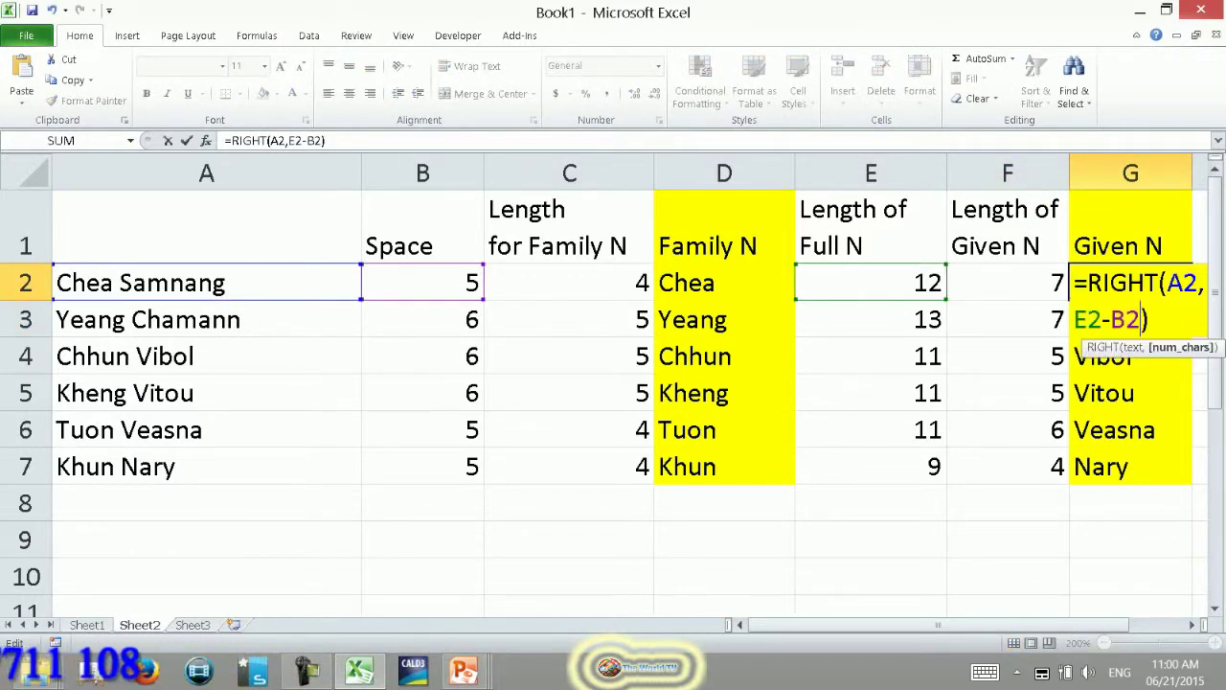
{"action": "type", "text": "E2-B"}
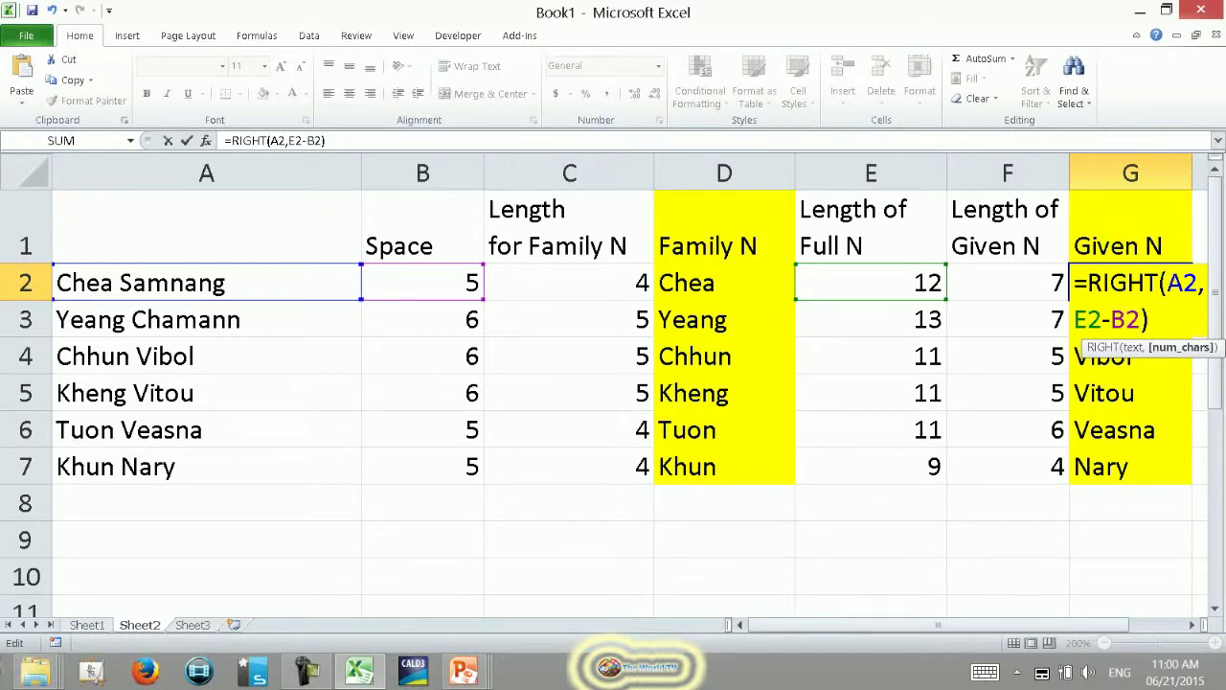
{"action": "key", "text": "Return"}
- Replace E2 in G2's formula with LEN(A2) taken from E2
{"action": "left_click", "coordinate": [870, 283]}
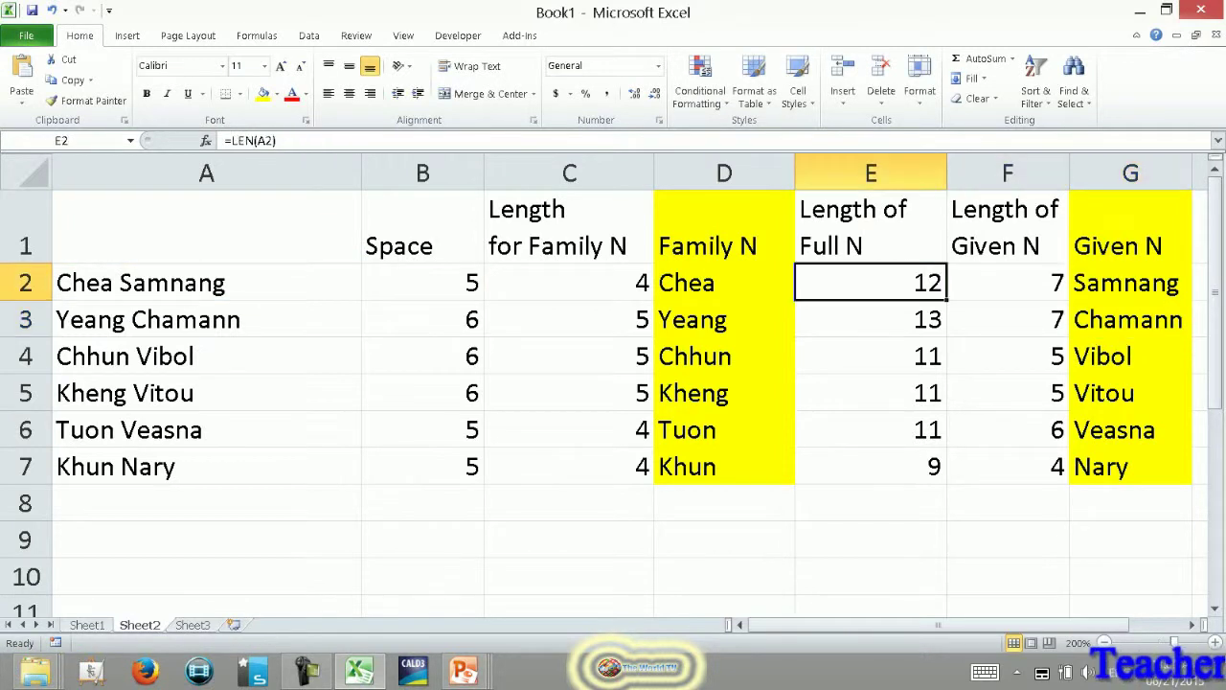
{"action": "key", "text": "F2"}
{"action": "key", "text": "Escape"}
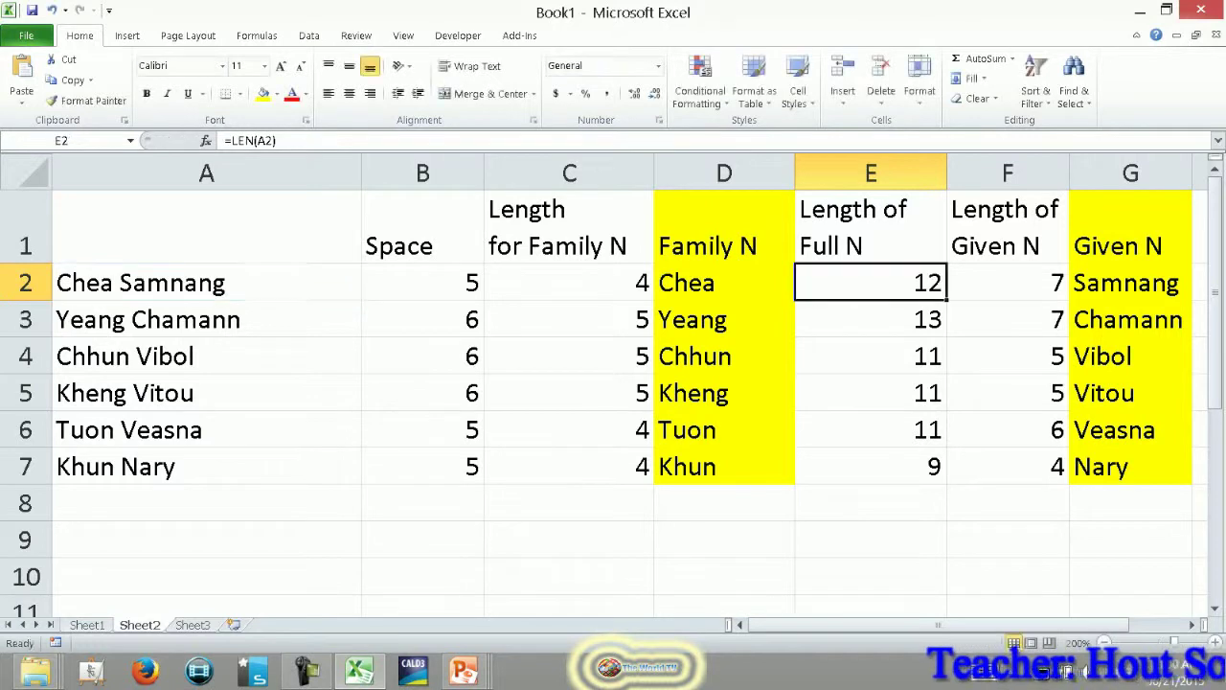
{"action": "key", "text": "Right"}
{"action": "key", "text": "Right"}
{"action": "key", "text": "F2"}
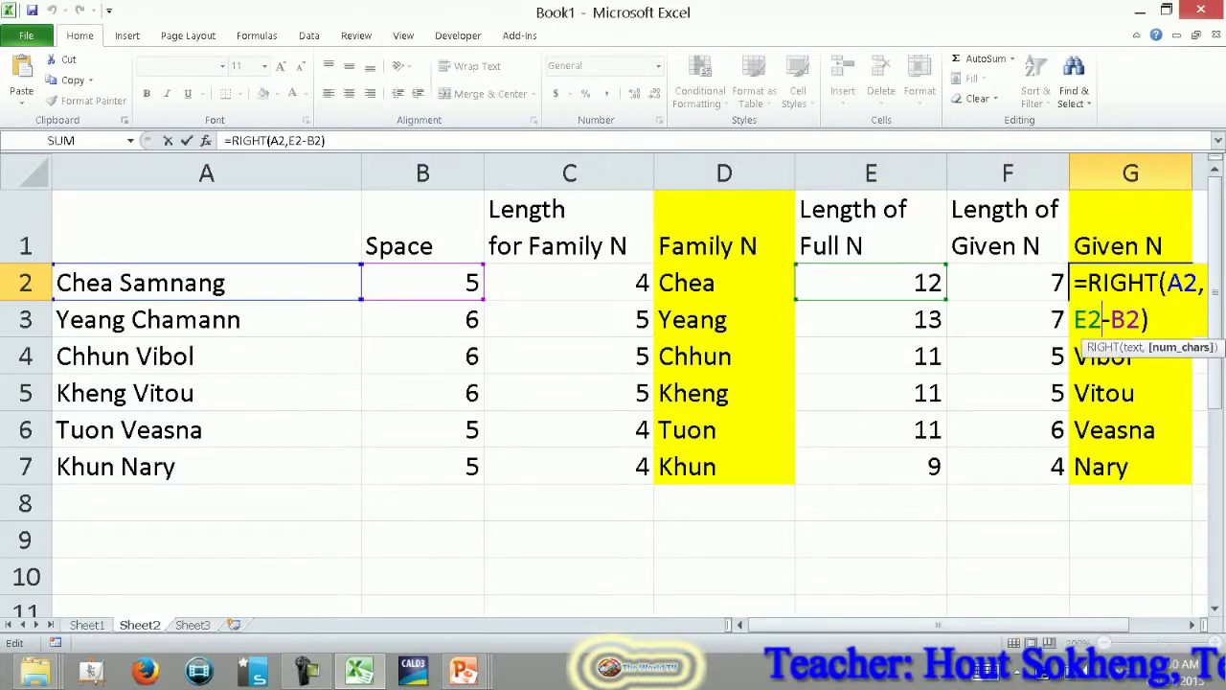
{"action": "key", "text": "shift+Left"}
{"action": "key", "text": "shift+Left"}
{"action": "type", "text": "LEN(A2)"}
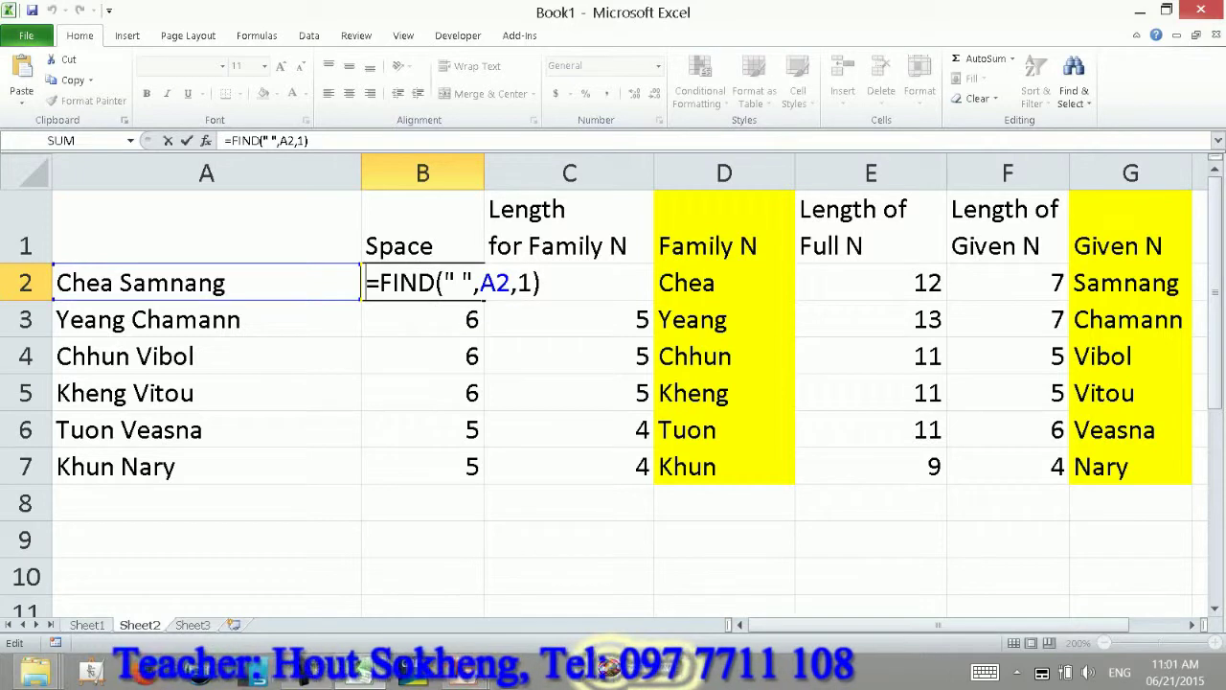
- Replace B2 in G2 with FIND(" ",A2,1), making =RIGHT(A2,LEN(A2)-FIND(" ",A2,1))
{"action": "key", "text": "Escape"}
{"action": "left_click", "coordinate": [723, 282]}
{"action": "left_click", "coordinate": [1130, 282]}
{"action": "key", "text": "F2"}
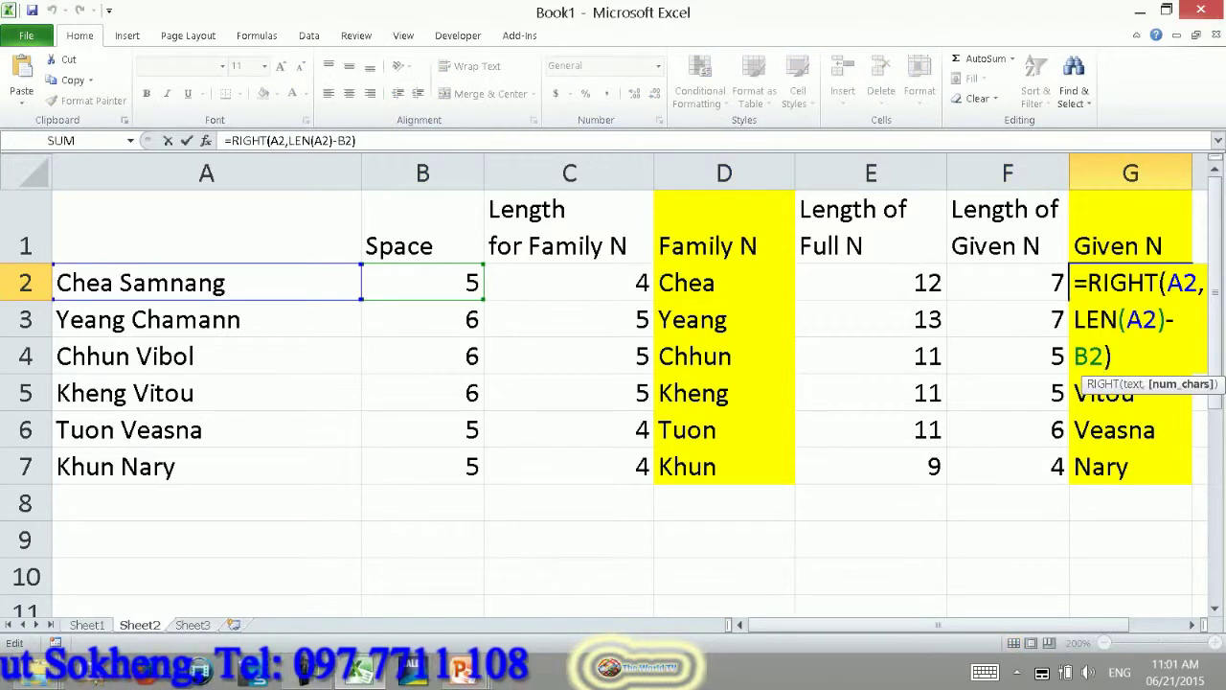
{"action": "double_click", "coordinate": [1088, 356]}
{"action": "type", "text": "FIND(\" \",A2,1)"}
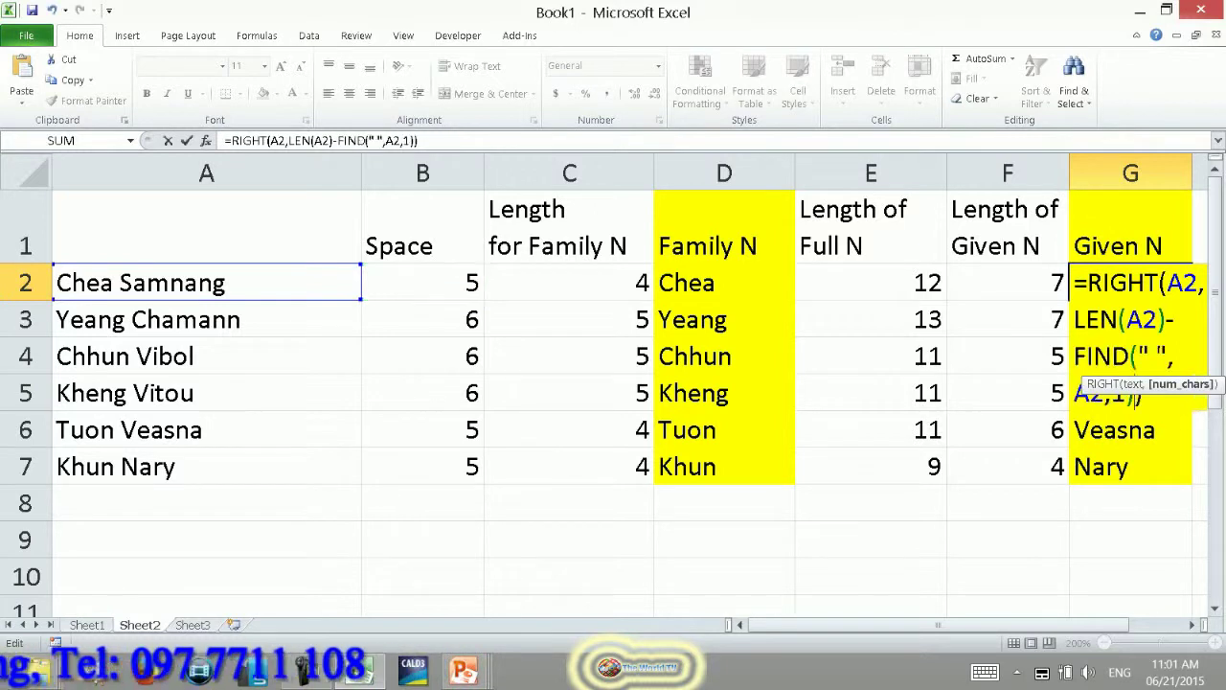
{"action": "key", "text": "Return"}
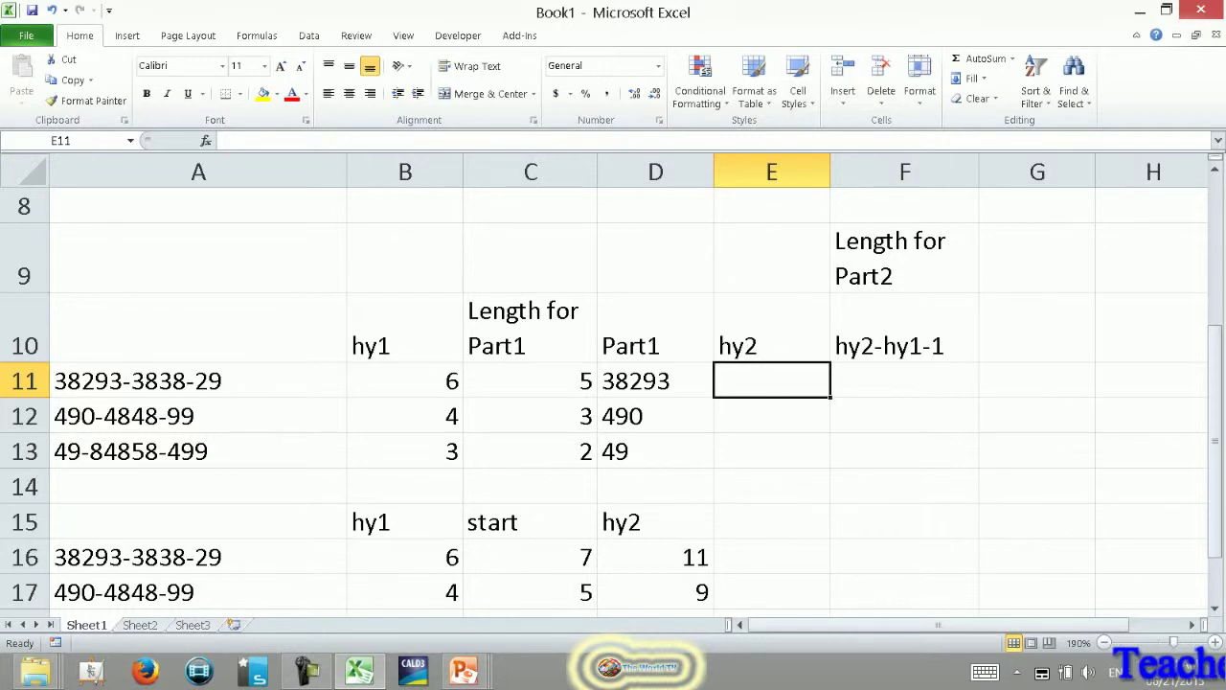
- Discard the unfinished '=h' entry in E11, leaving the cell empty
{"action": "type", "text": "=h"}
{"action": "key", "text": "BackSpace"}
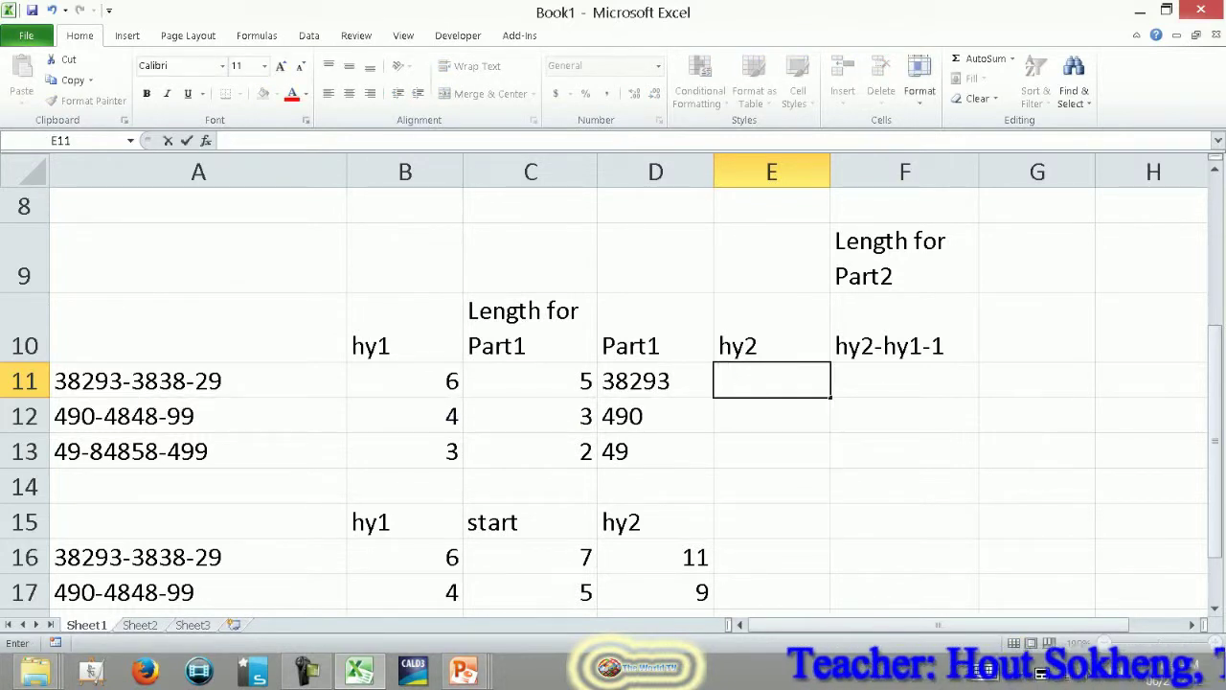
{"action": "key", "text": "Escape"}
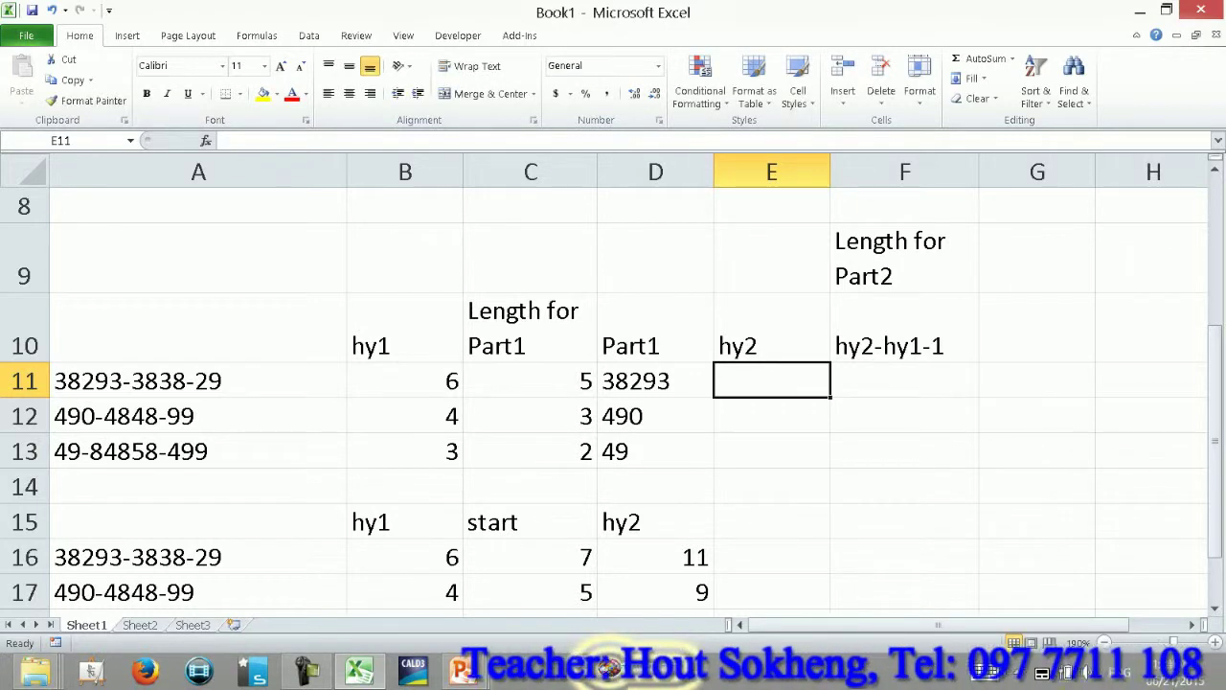
- Insert a new empty column E in front of the hy2 column
{"action": "left_click", "coordinate": [856, 177]}
{"action": "right_click", "coordinate": [856, 188]}
{"action": "key", "text": "Escape"}
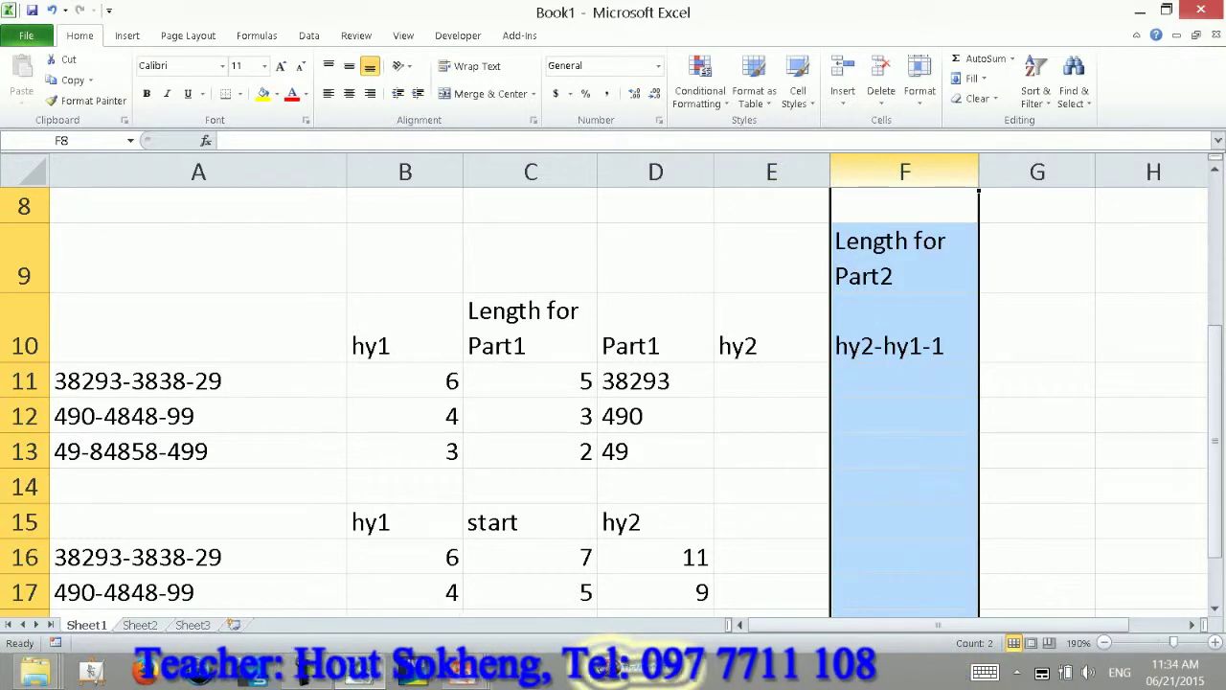
{"action": "left_click", "coordinate": [766, 173]}
{"action": "right_click", "coordinate": [729, 178]}
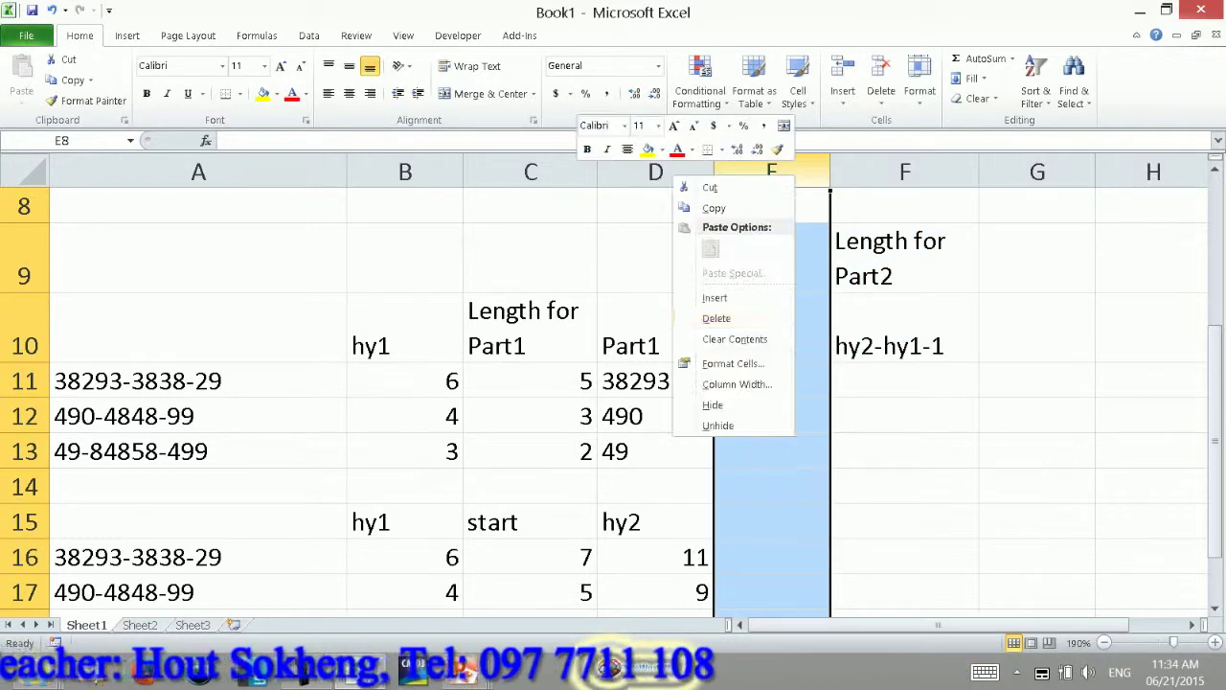
{"action": "left_click", "coordinate": [714, 297]}
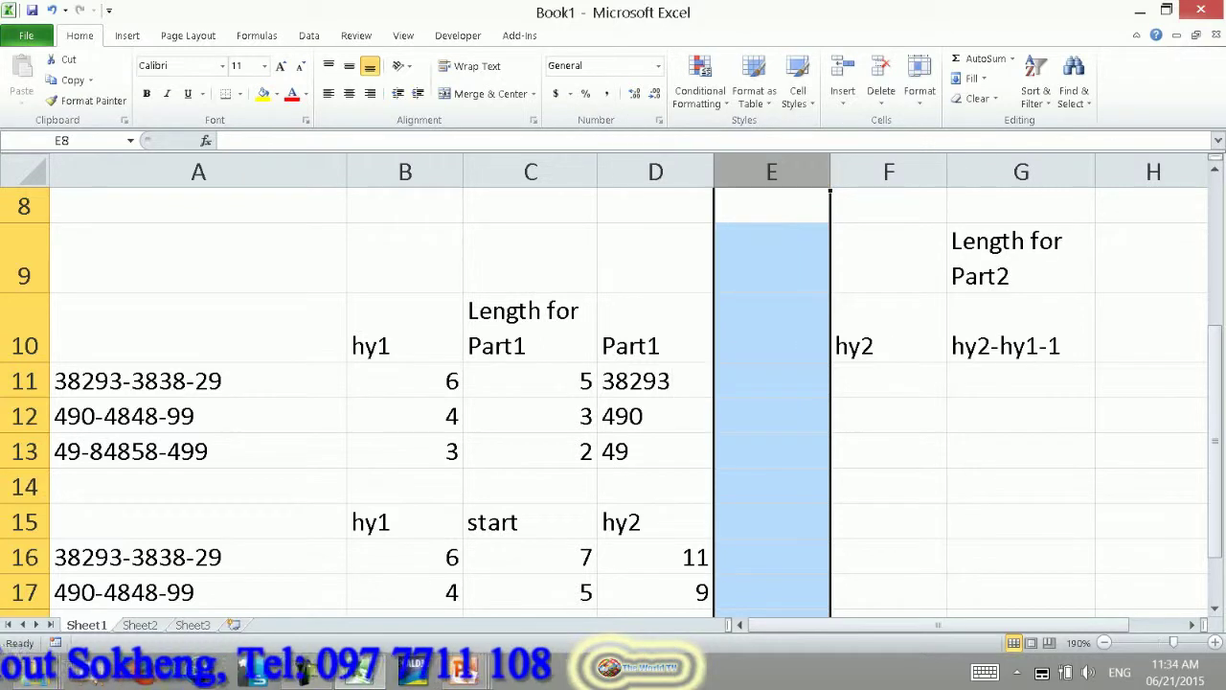
- Head the new column with 'Start for hy2' in E10
{"action": "left_click", "coordinate": [771, 328]}
{"action": "type", "text": "Start for"}
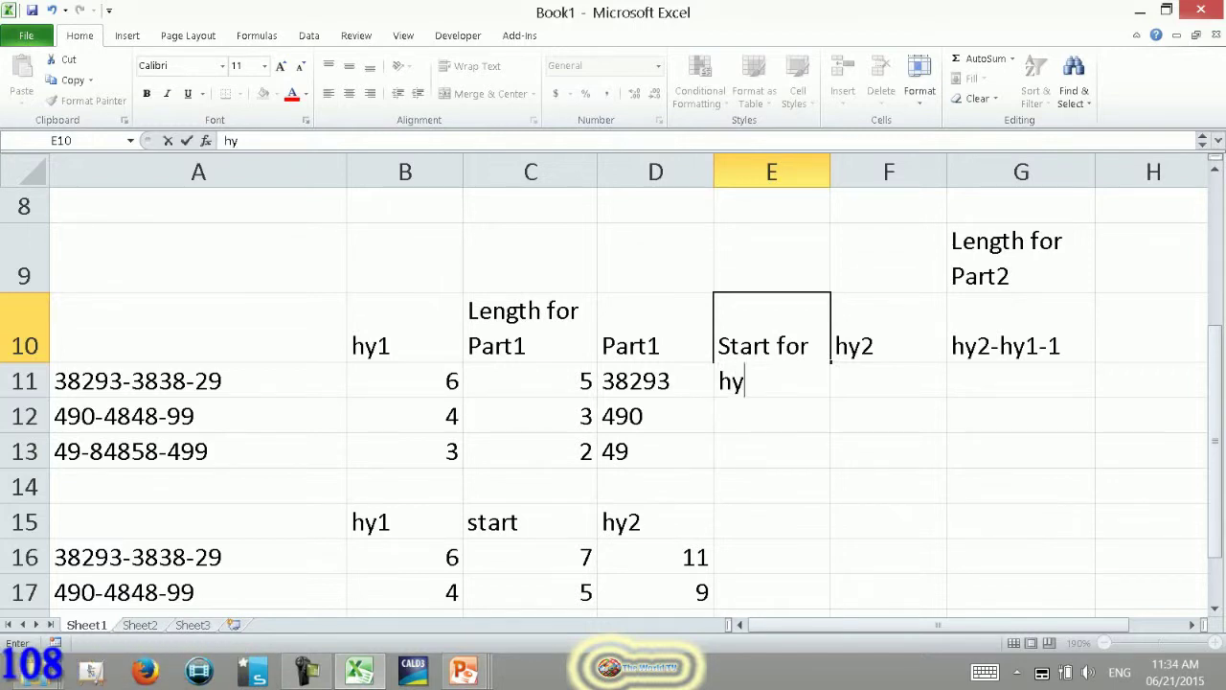
{"action": "key", "text": "Return"}
{"action": "type", "text": "=B11+1"}
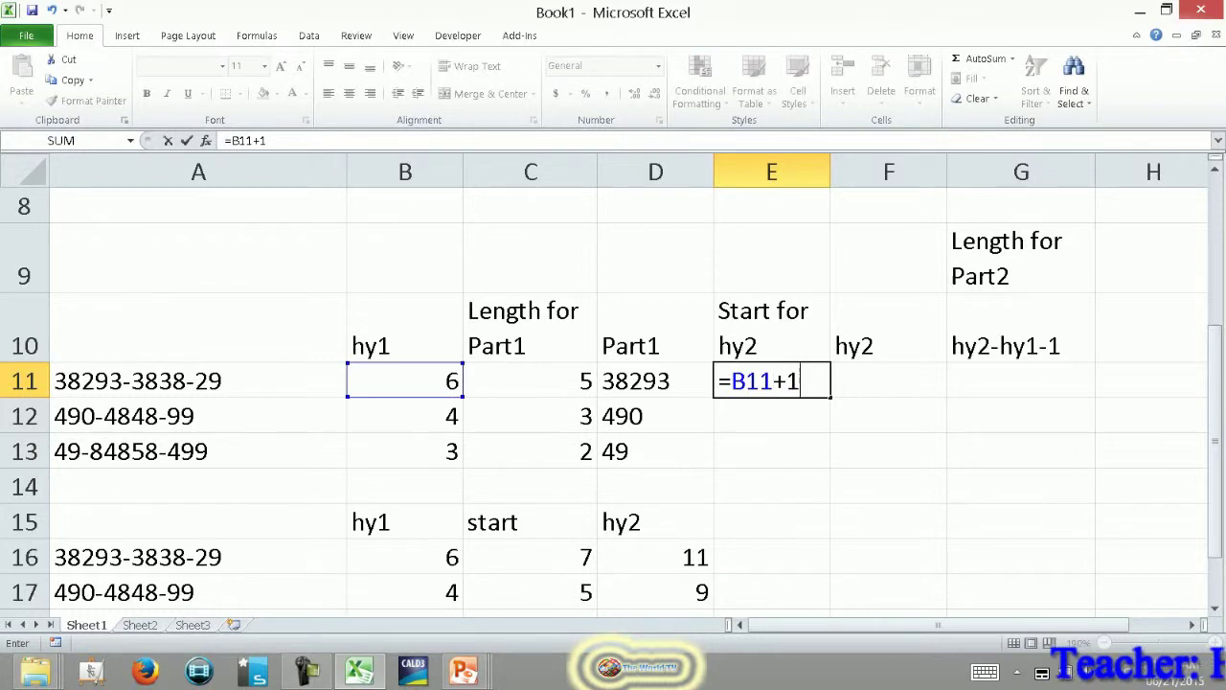
- Copy the E11 start formula into E12:E13, giving 7, 5, 4
{"action": "key", "text": "Return"}
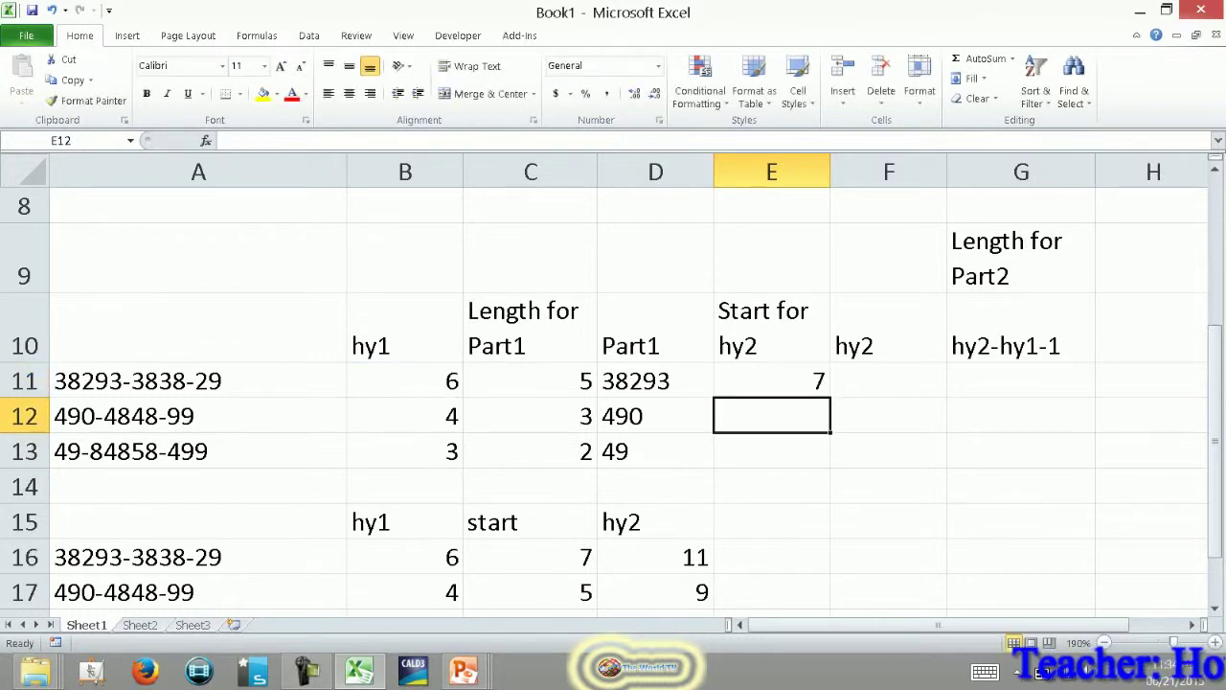
{"action": "mouse_move", "coordinate": [771, 416]}
{"action": "left_mouse_down"}
{"action": "mouse_move", "coordinate": [772, 487]}
{"action": "mouse_move", "coordinate": [772, 451]}
{"action": "left_mouse_up"}
{"action": "key", "text": "Return"}
- Begin the hy2 formula in F11 as =find("-",A11, searching the code in A11
{"action": "left_click", "coordinate": [771, 328]}
{"action": "left_click", "coordinate": [771, 380]}
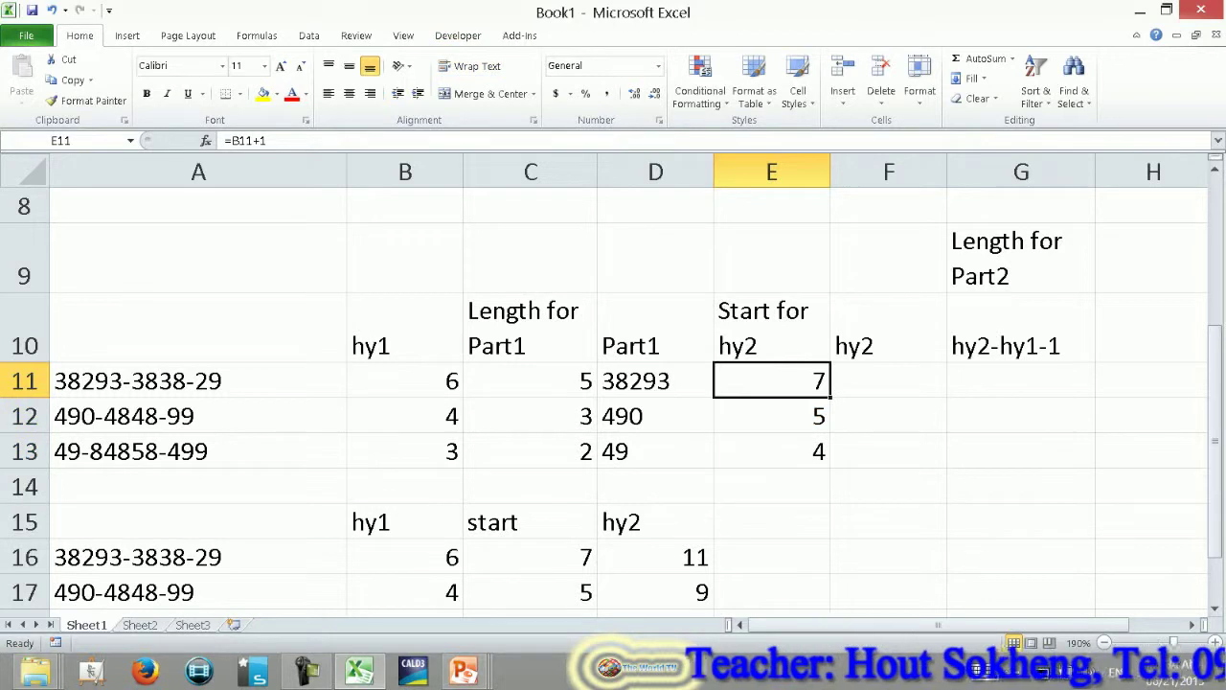
{"action": "left_click", "coordinate": [771, 327]}
{"action": "left_click", "coordinate": [890, 328]}
{"action": "left_click", "coordinate": [889, 380]}
{"action": "type", "text": "="}
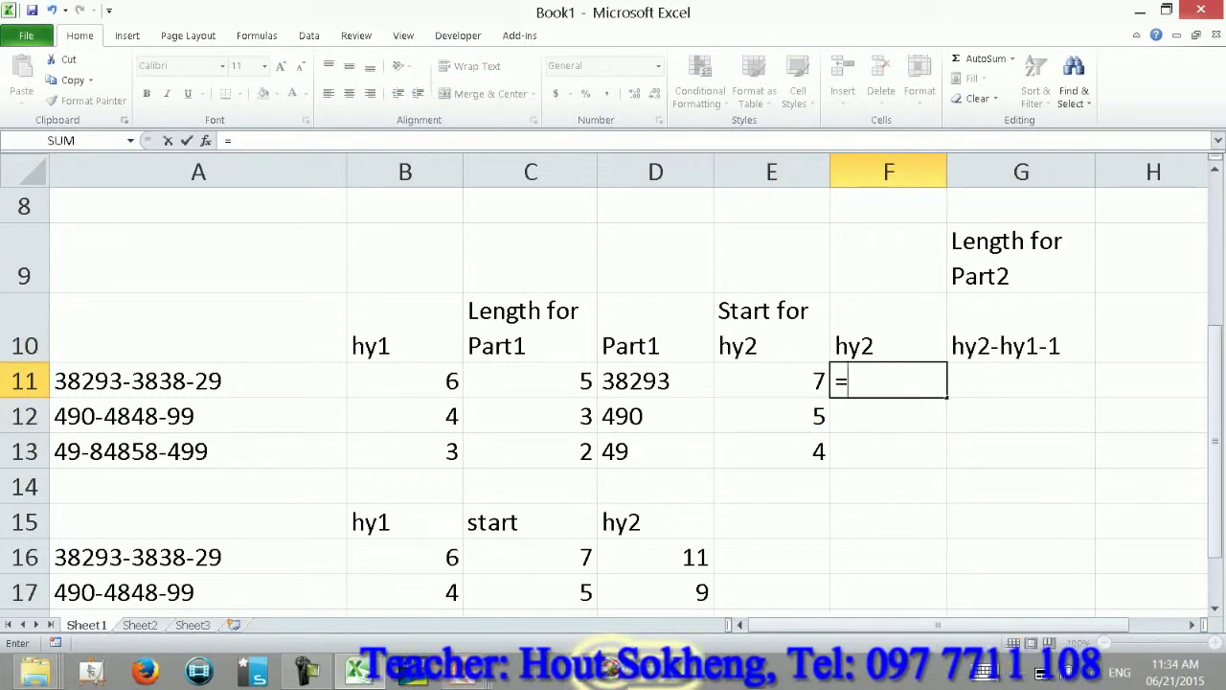
{"action": "type", "text": "find(\"-\""}
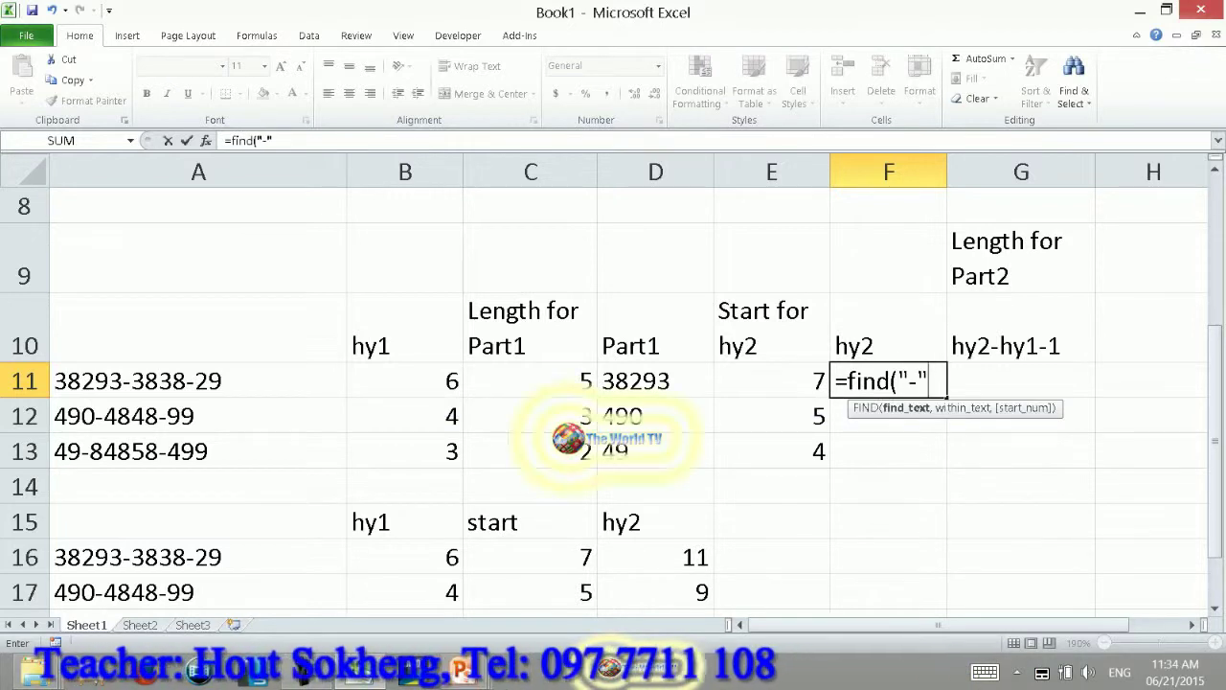
{"action": "type", "text": ","}
{"action": "left_click", "coordinate": [655, 380]}
{"action": "left_click", "coordinate": [198, 380]}
{"action": "type", "text": ","}
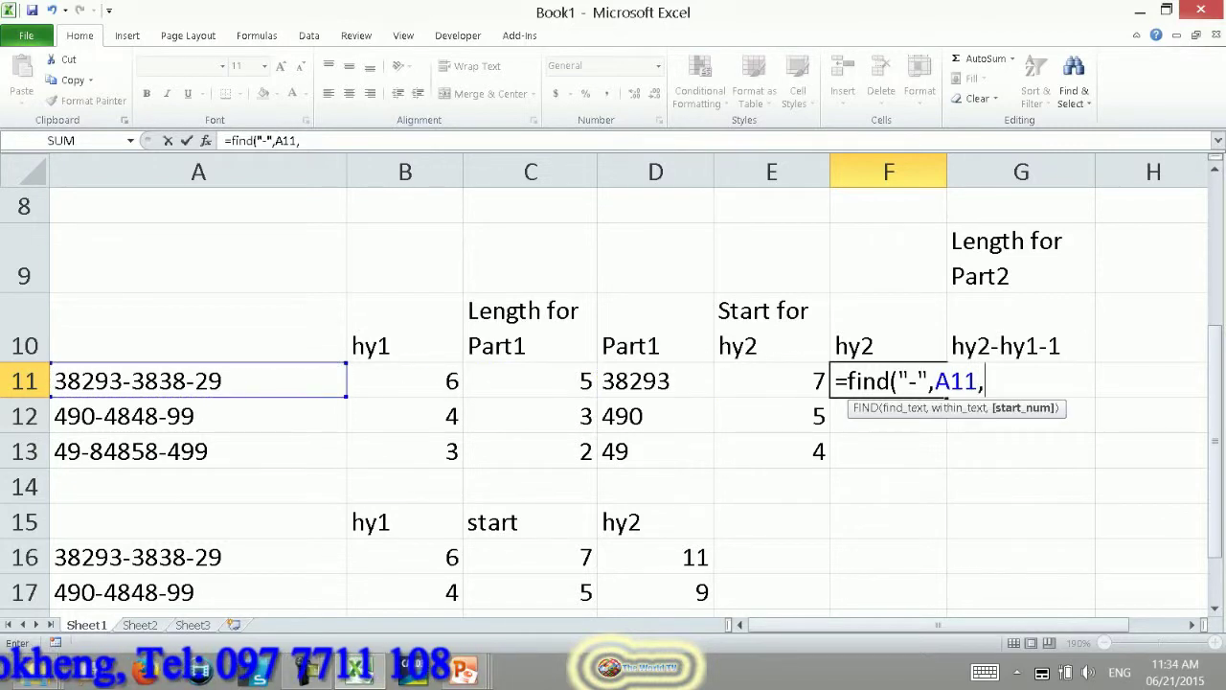
- Fill =FIND("-",A11,E11) down the hy2 column (11, 9, 9) and enter =F11-B11-1 in G11
{"action": "key", "text": "ctrl+Return"}
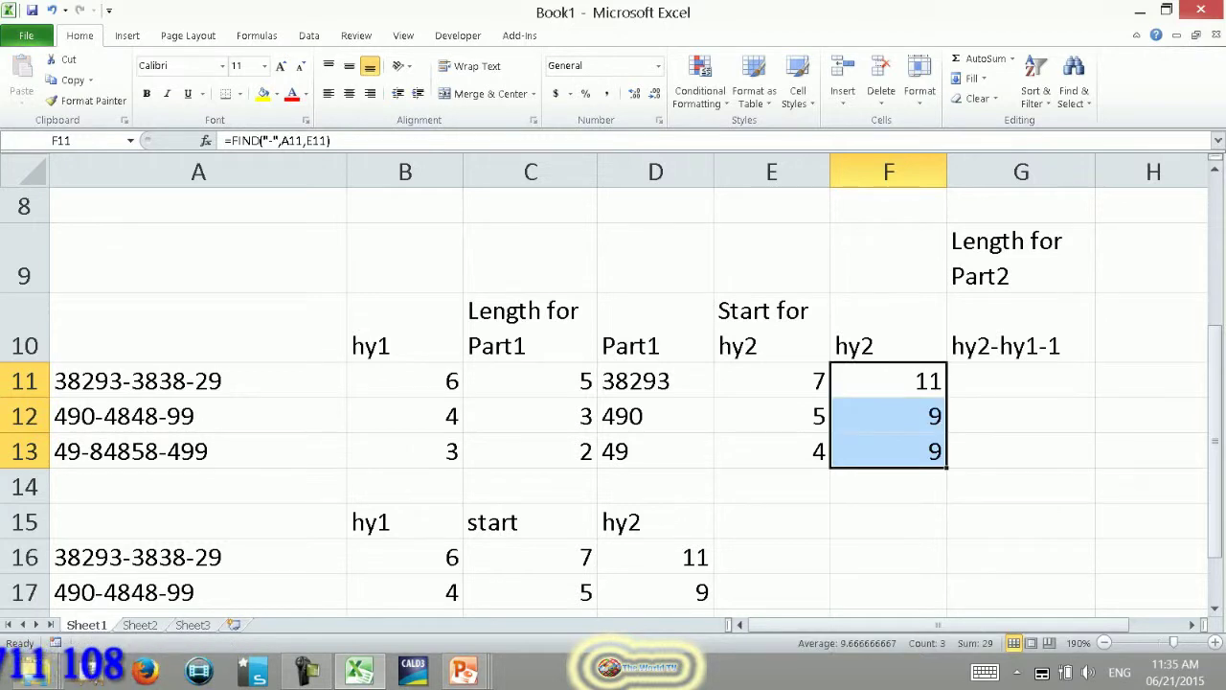
{"action": "left_click", "coordinate": [889, 328]}
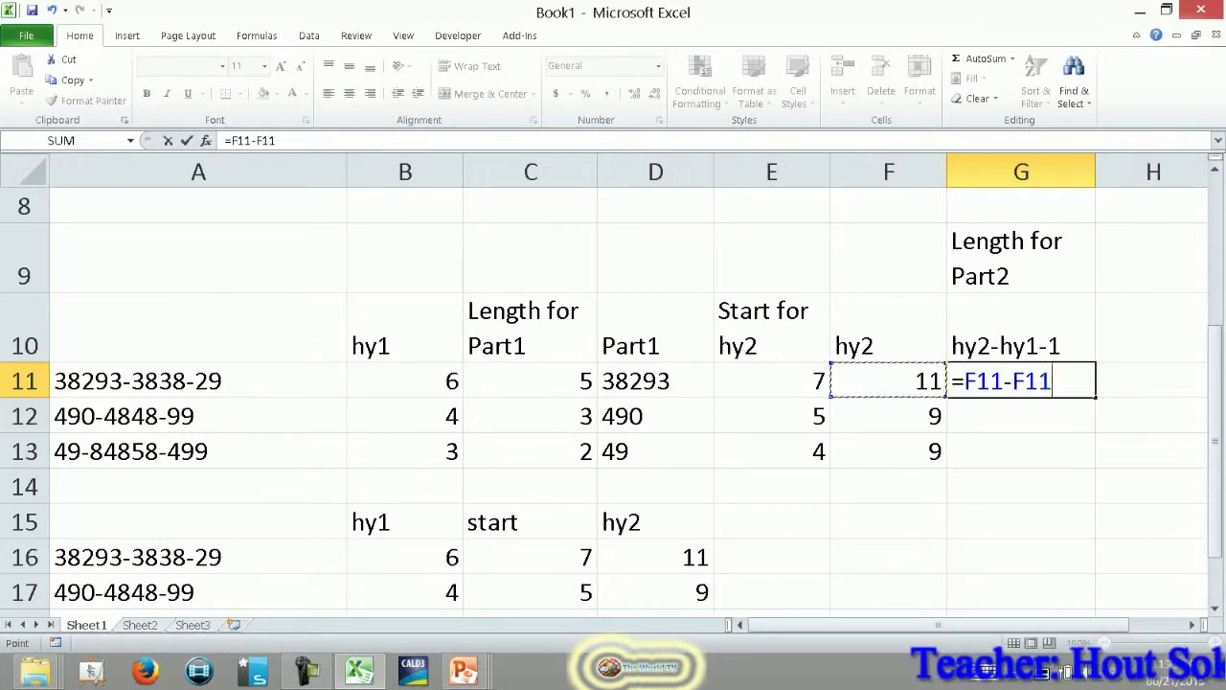
{"action": "type", "text": "=F11-B11"}
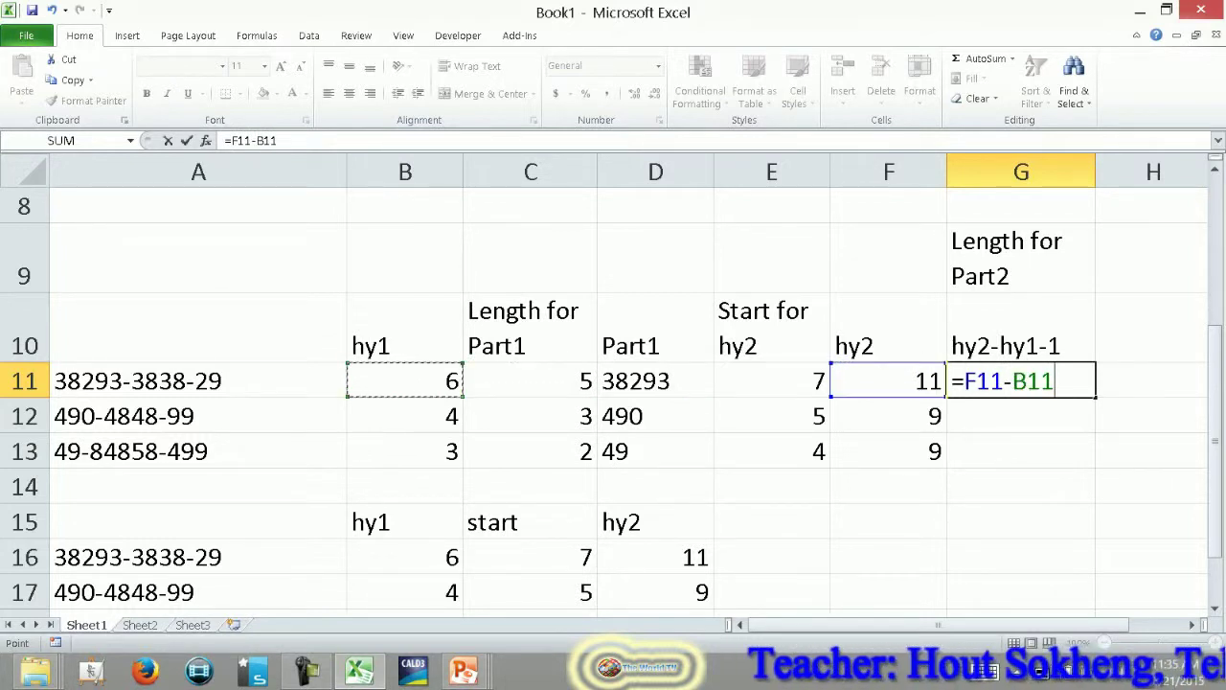
{"action": "type", "text": "-1"}
{"action": "key", "text": "Return"}
- Copy the G11 Part2 length formula to G12:G13, giving 4, 4, 5
{"action": "left_click", "coordinate": [1021, 381]}
{"action": "key", "text": "ctrl+c"}
{"action": "key", "text": "Down"}
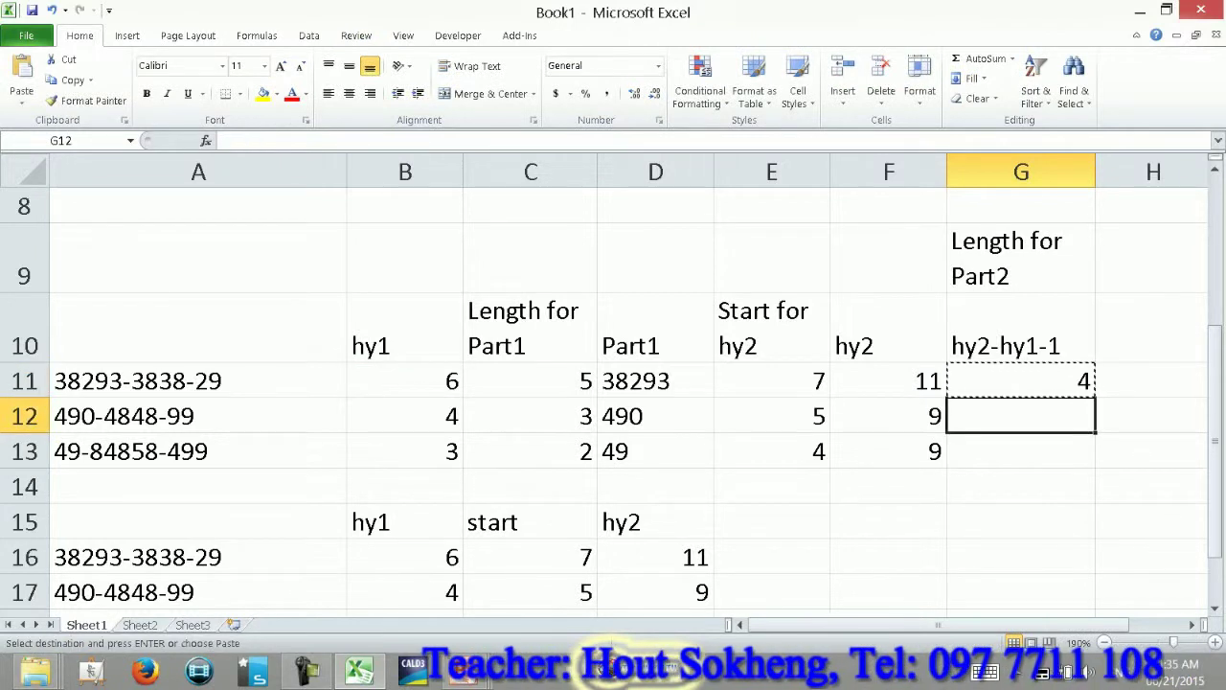
{"action": "key", "text": "shift+Down"}
{"action": "key", "text": "Return"}
{"action": "left_click", "coordinate": [1154, 380]}
{"action": "key", "text": "Left"}
{"action": "key", "text": "Home"}
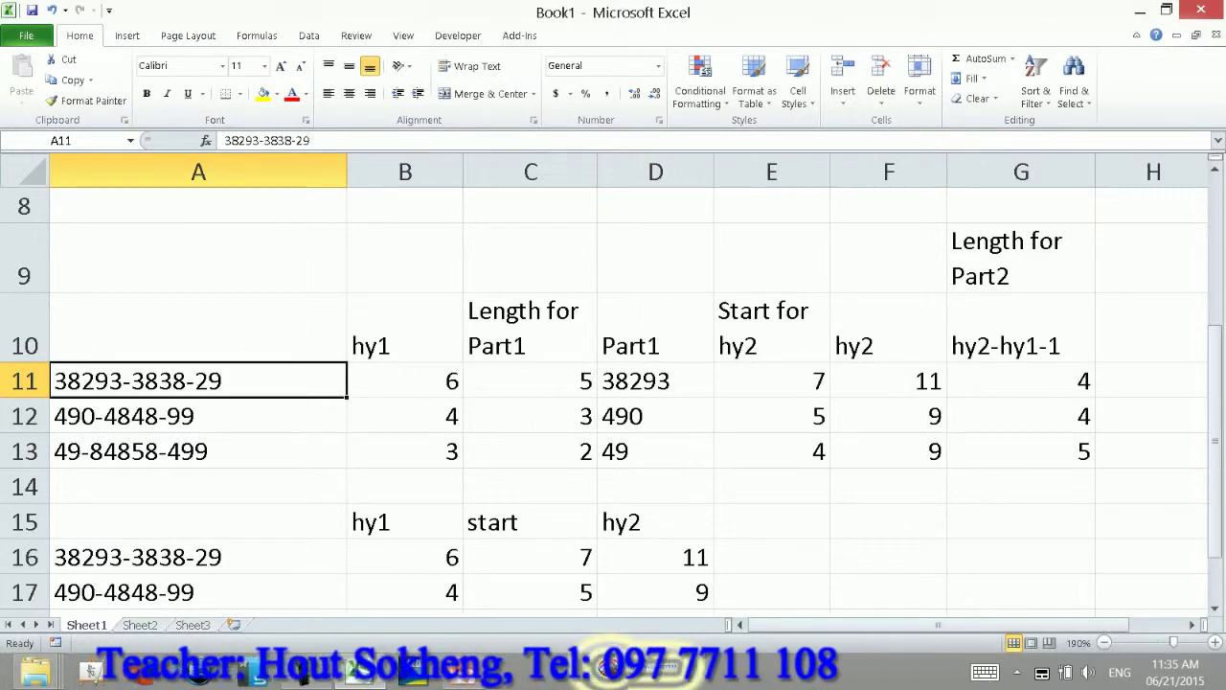
- Narrow helper columns B, C, D and E to fit their values
{"action": "left_click_drag", "start_coordinate": [463, 172], "coordinate": [434, 171]}
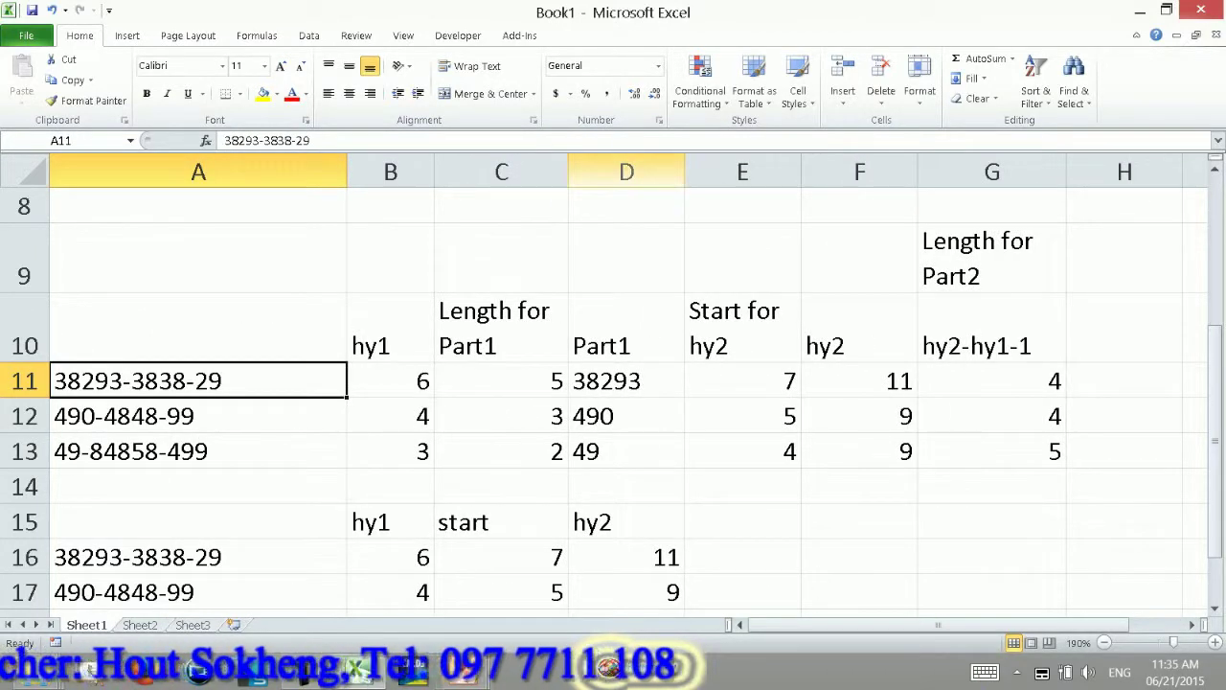
{"action": "left_click_drag", "start_coordinate": [568, 171], "coordinate": [562, 172]}
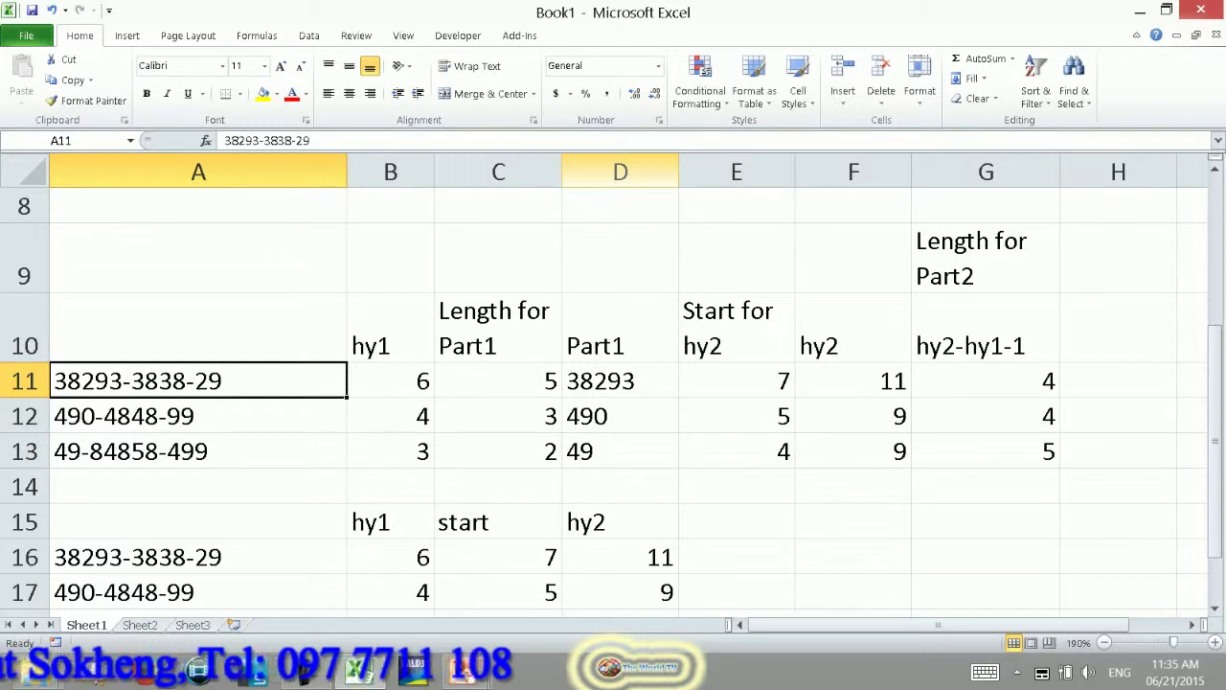
{"action": "mouse_move", "coordinate": [678, 172]}
{"action": "left_mouse_down"}
{"action": "mouse_move", "coordinate": [642, 171]}
{"action": "mouse_move", "coordinate": [653, 172]}
{"action": "left_mouse_up"}
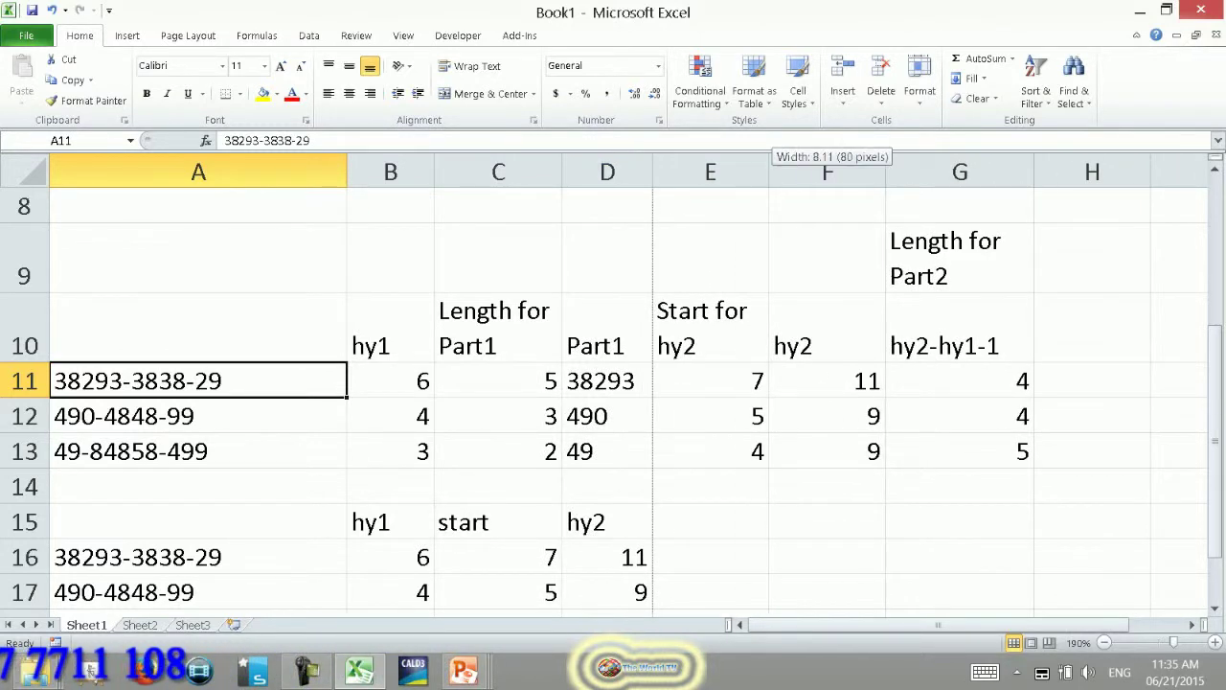
{"action": "left_click_drag", "start_coordinate": [761, 172], "coordinate": [759, 172]}
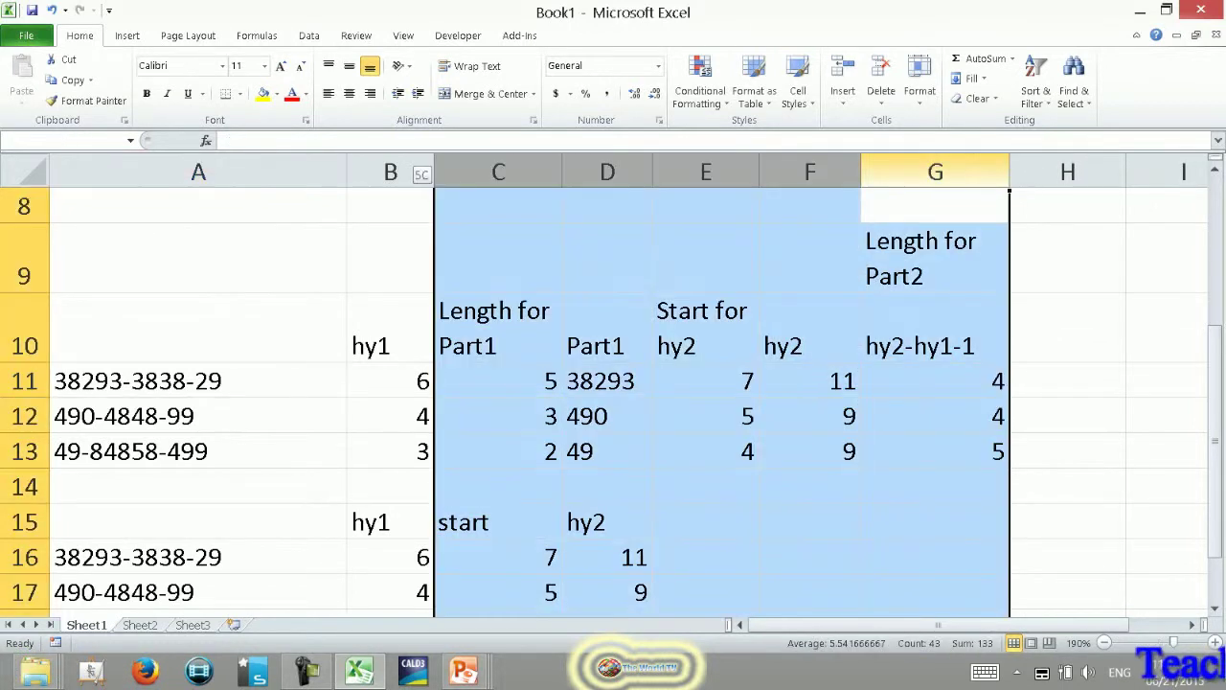
- Center the contents of the helper table B8:G17
{"action": "left_click_drag", "start_coordinate": [935, 206], "coordinate": [392, 603]}
{"action": "left_click", "coordinate": [350, 93]}
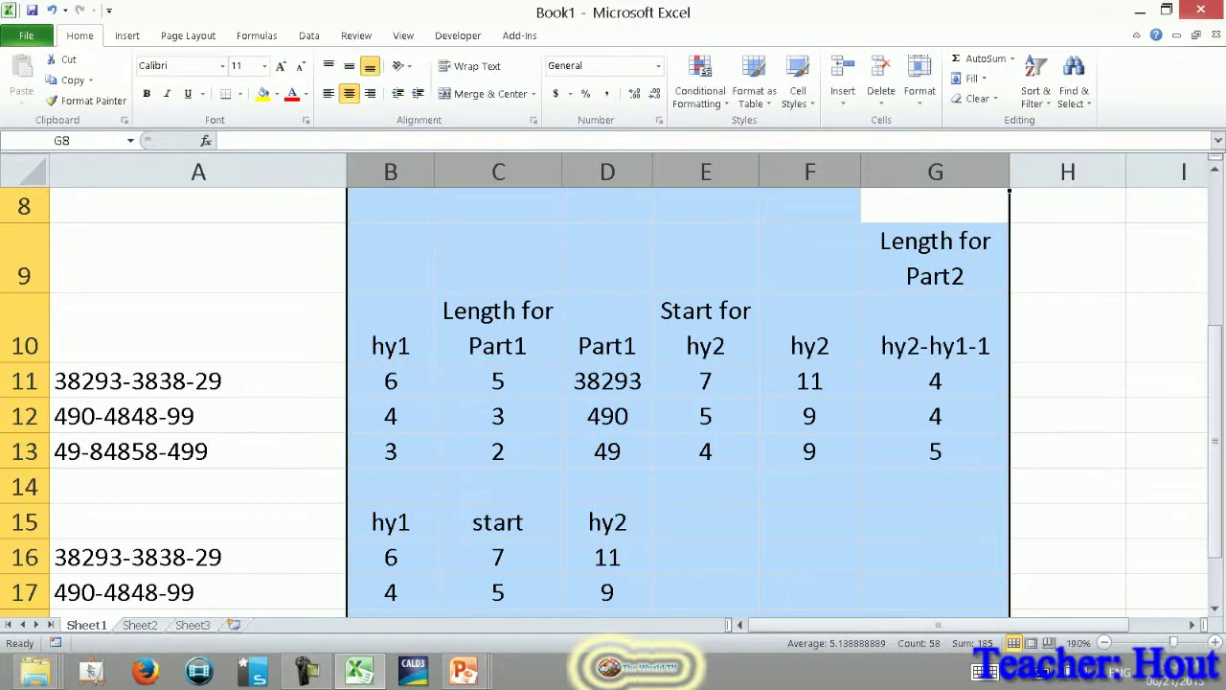
{"action": "left_click", "coordinate": [1067, 415]}
{"action": "key", "text": "Up"}
{"action": "key", "text": "Up"}
- Enter the heading Part2 in H10
{"action": "type", "text": "Part"}
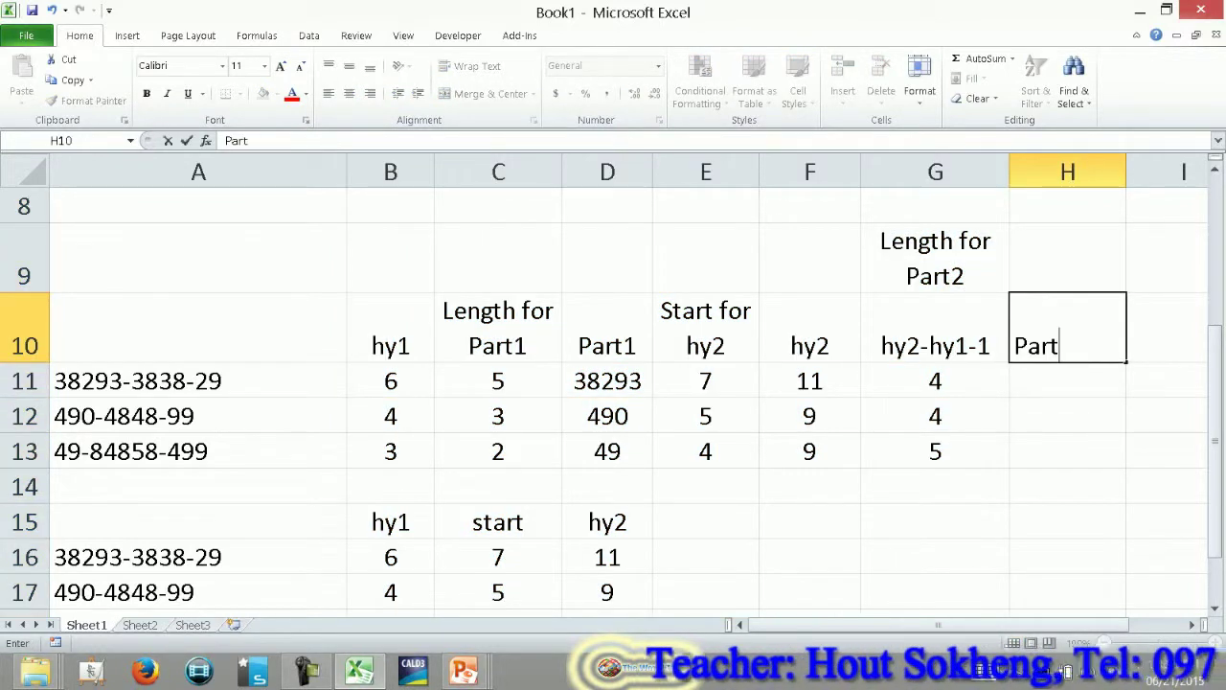
{"action": "type", "text": "2"}
{"action": "key", "text": "Return"}
{"action": "key", "text": "Up"}
{"action": "key", "text": "Down"}
- Put =MID(A11,E11,G11) in H11:H13 (3838, 4848, 84858) and narrow column A to fit the codes
{"action": "type", "text": "="}
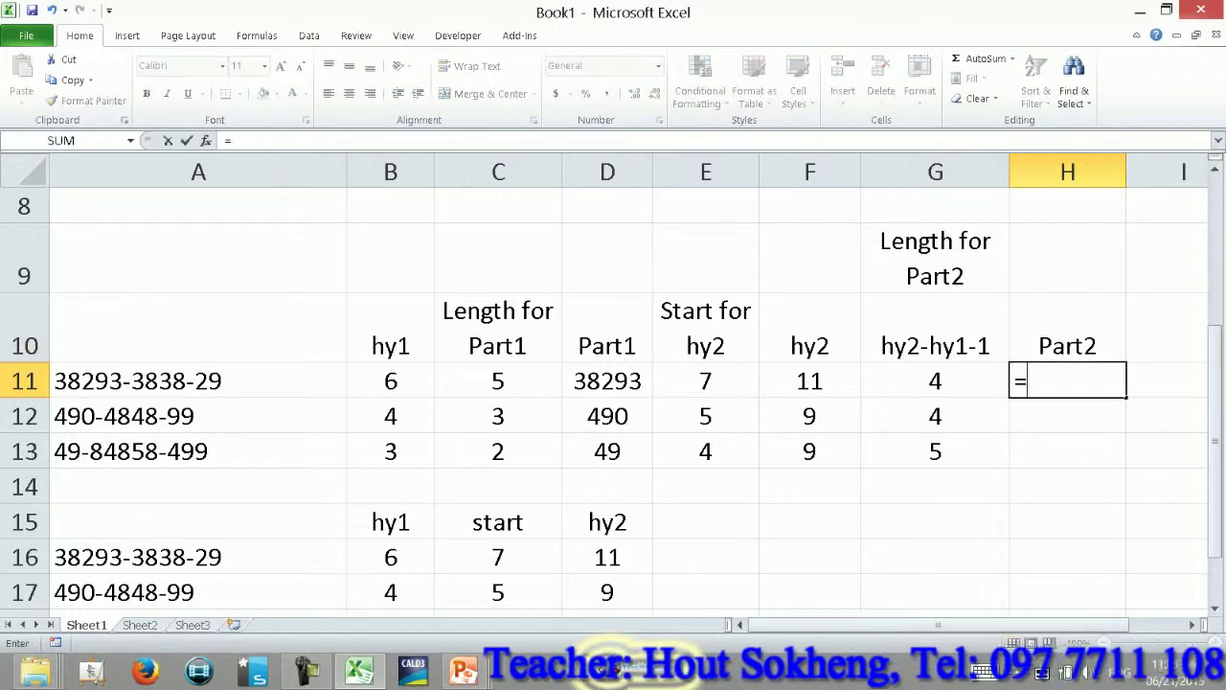
{"action": "type", "text": "mid("}
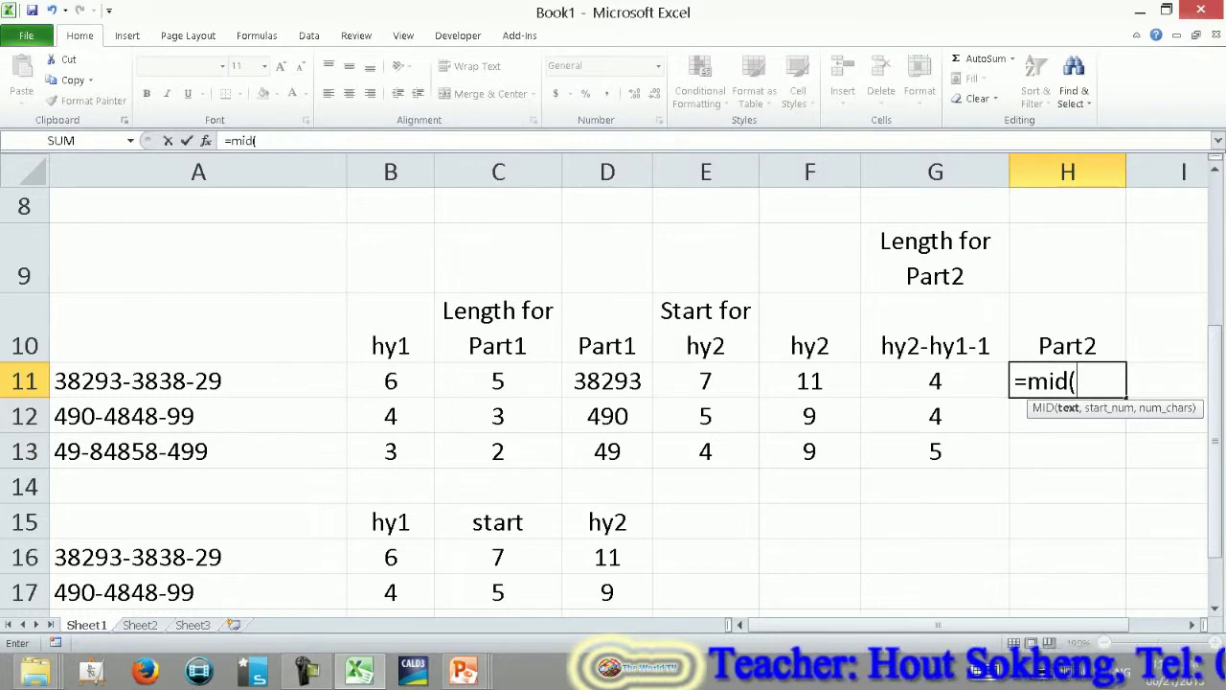
{"action": "left_click", "coordinate": [198, 381]}
{"action": "type", "text": ","}
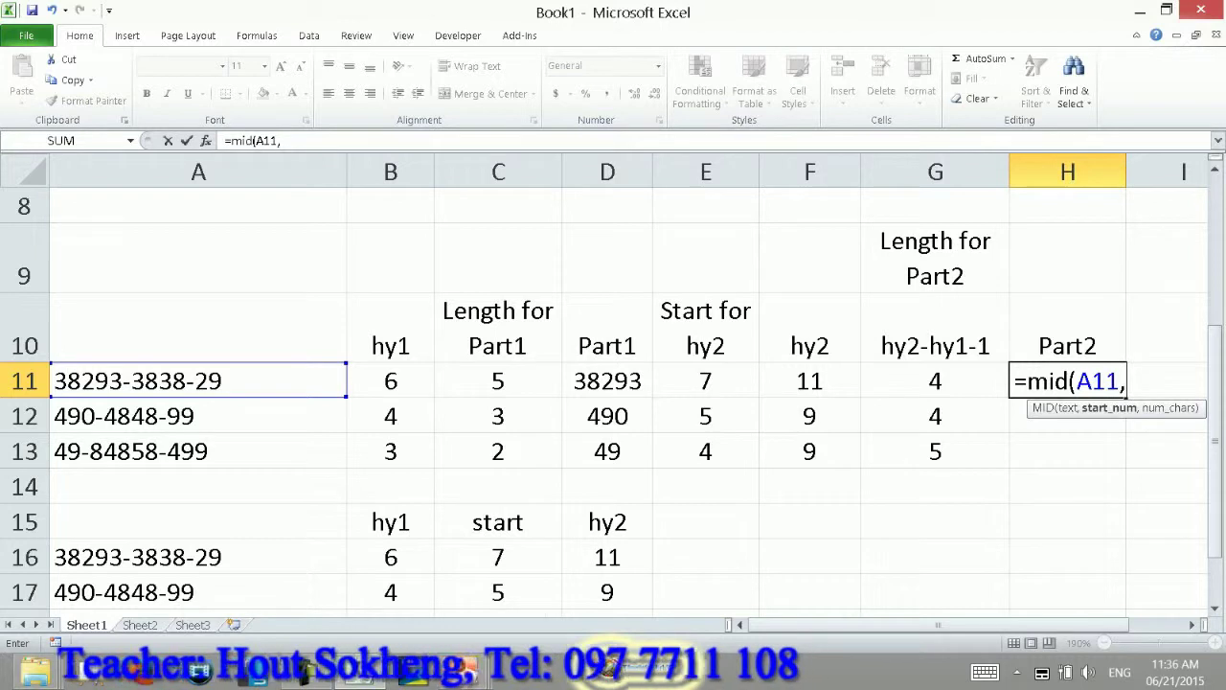
{"action": "left_click", "coordinate": [705, 381]}
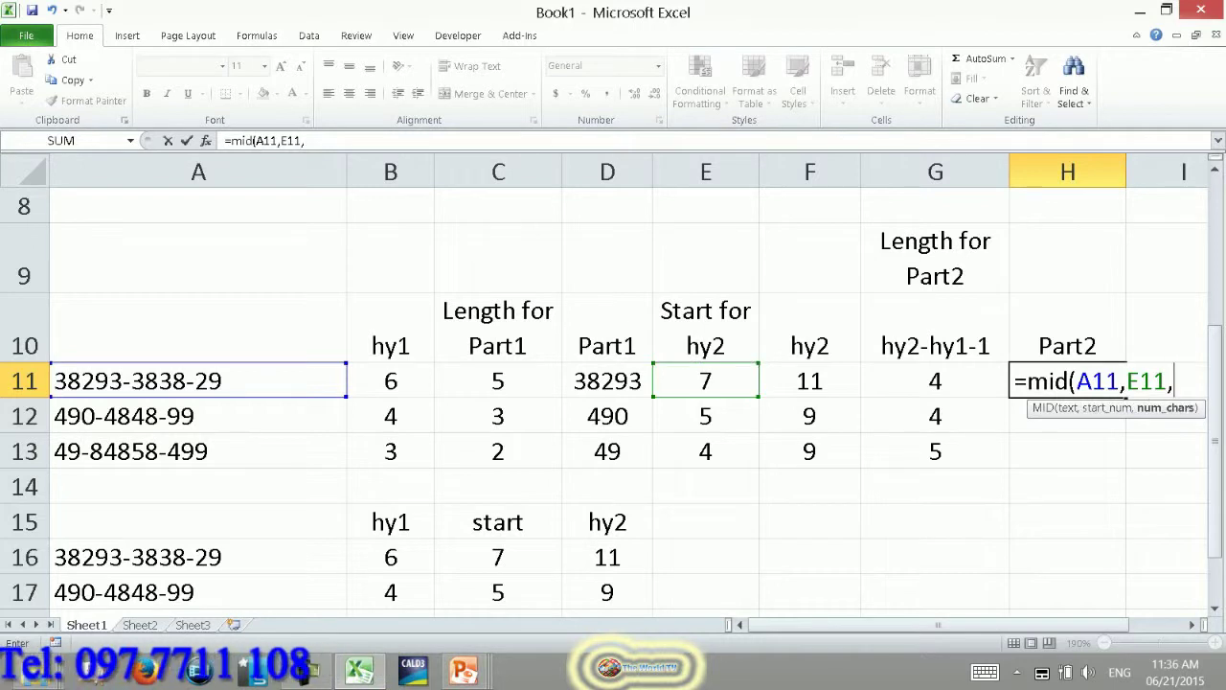
{"action": "key", "text": "Return"}
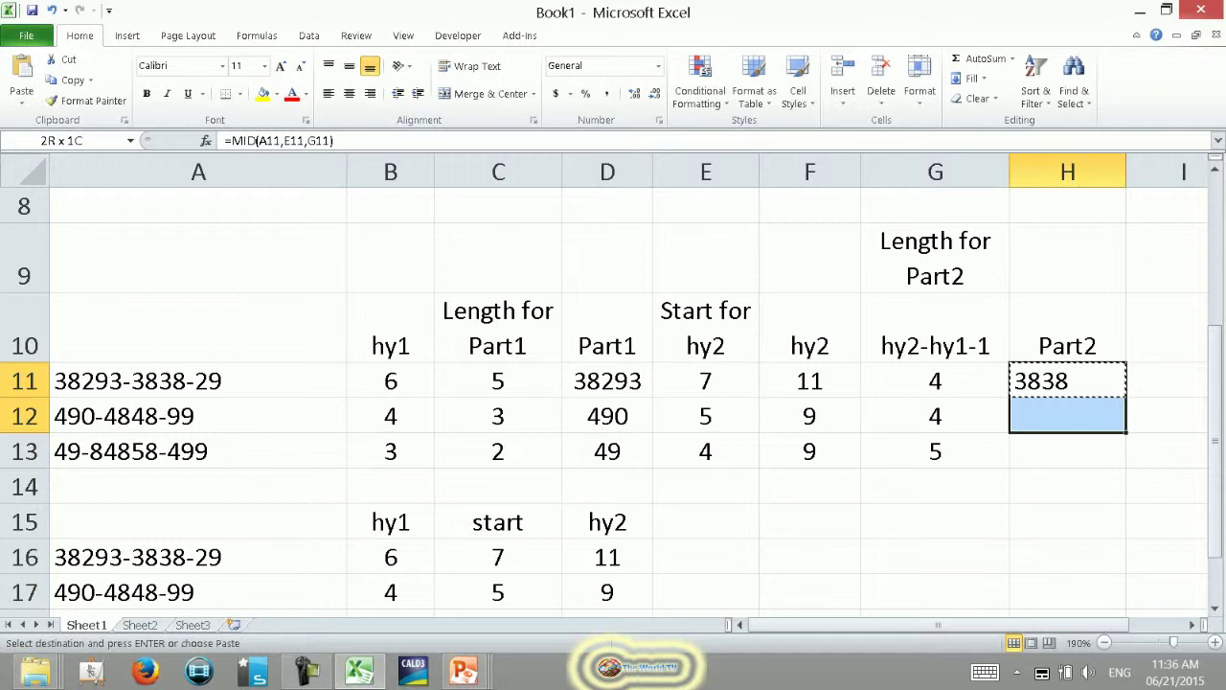
{"action": "key", "text": "Return"}
{"action": "type", "text": "\\"}
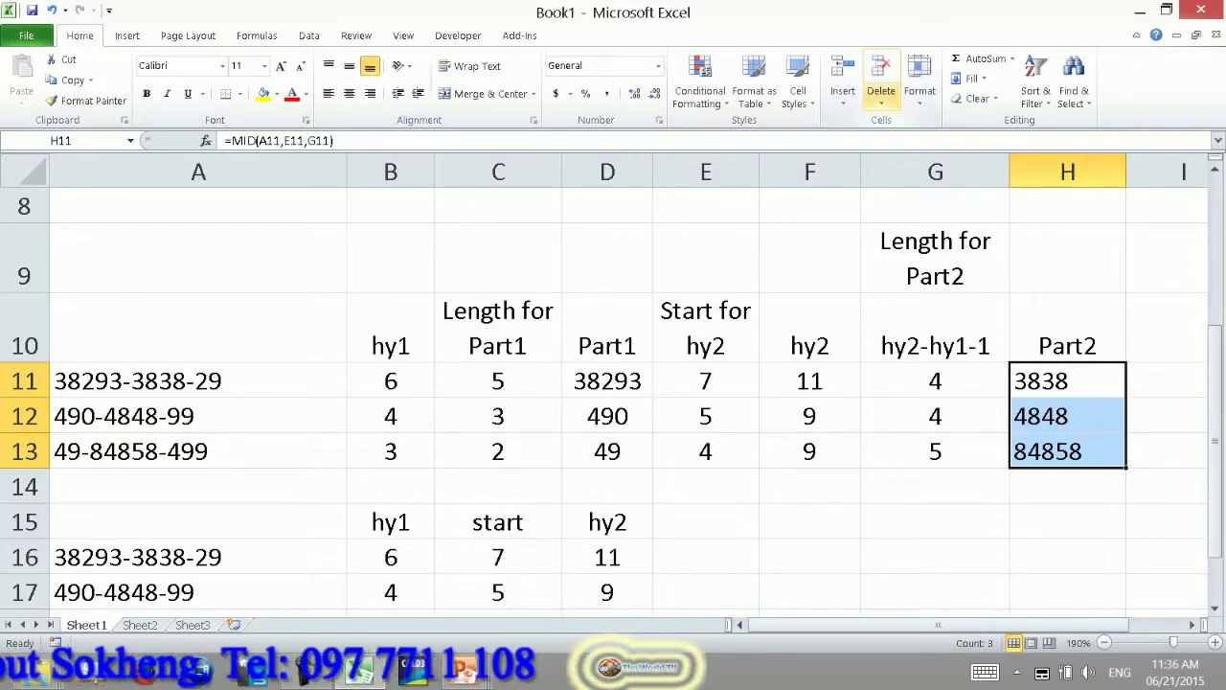
{"action": "left_click_drag", "start_coordinate": [347, 172], "coordinate": [257, 172]}
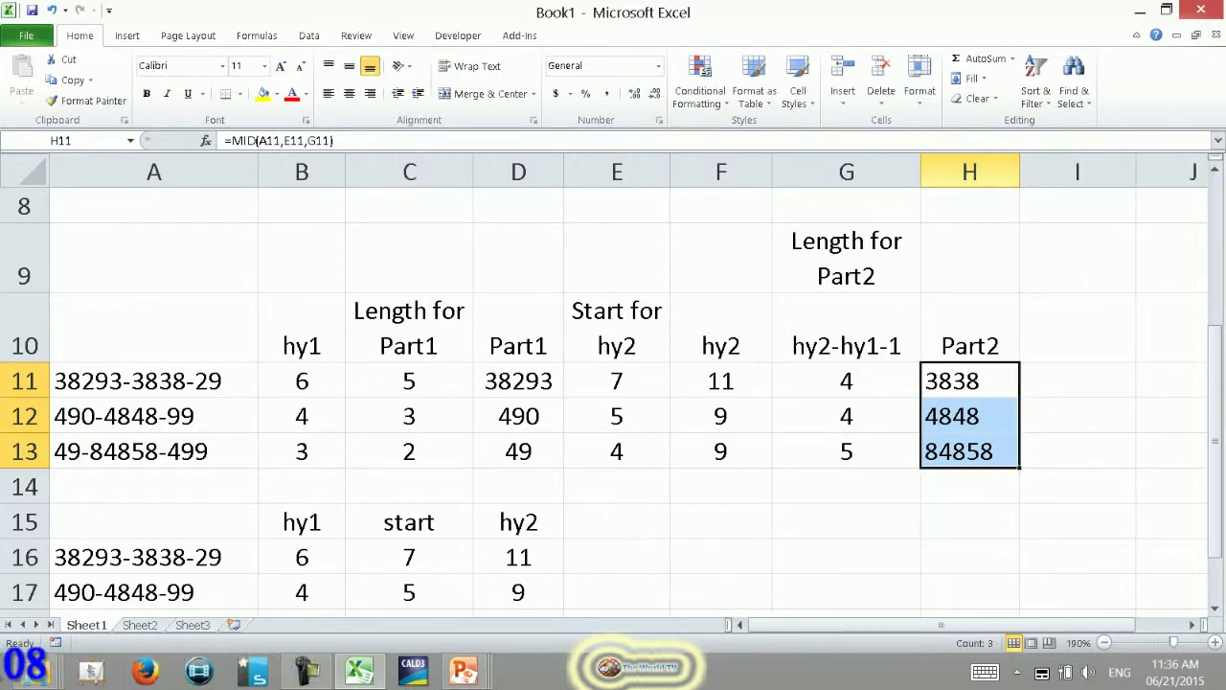
{"action": "left_click", "coordinate": [969, 171]}
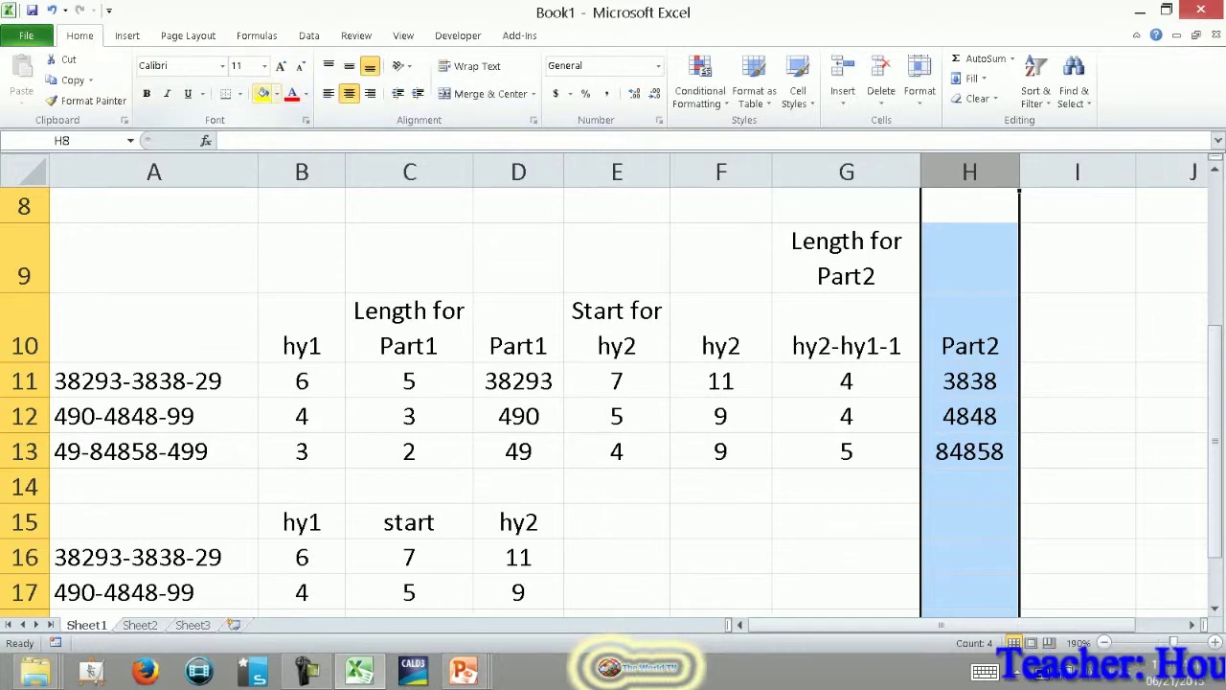
- Give the Part2 column H and the Part1 column D a yellow fill
{"action": "left_click", "coordinate": [263, 93]}
{"action": "left_click", "coordinate": [519, 171]}
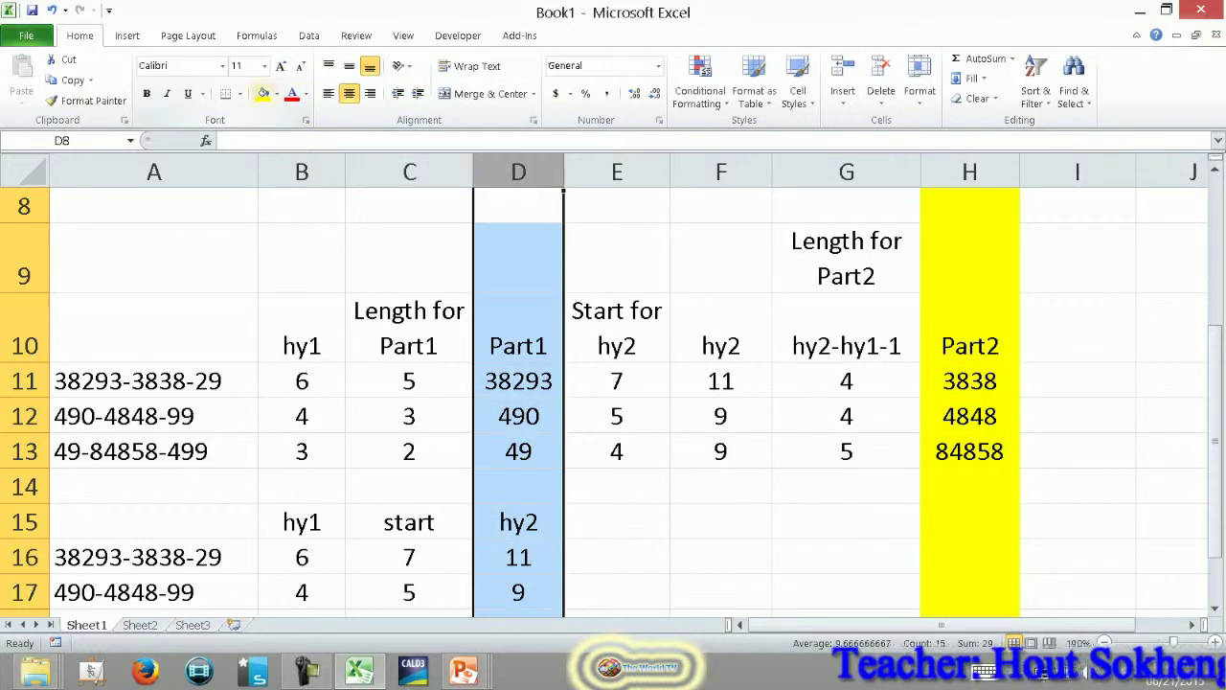
{"action": "left_click", "coordinate": [263, 93]}
{"action": "left_click", "coordinate": [1076, 327]}
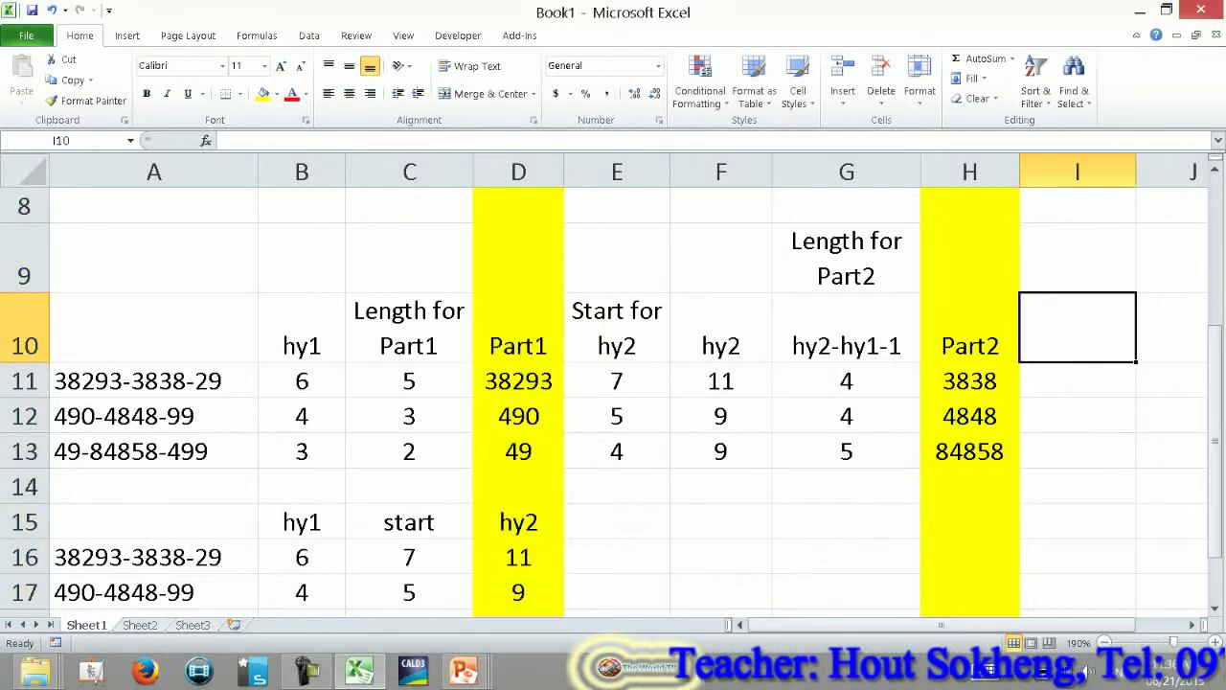
{"action": "left_click", "coordinate": [1077, 257]}
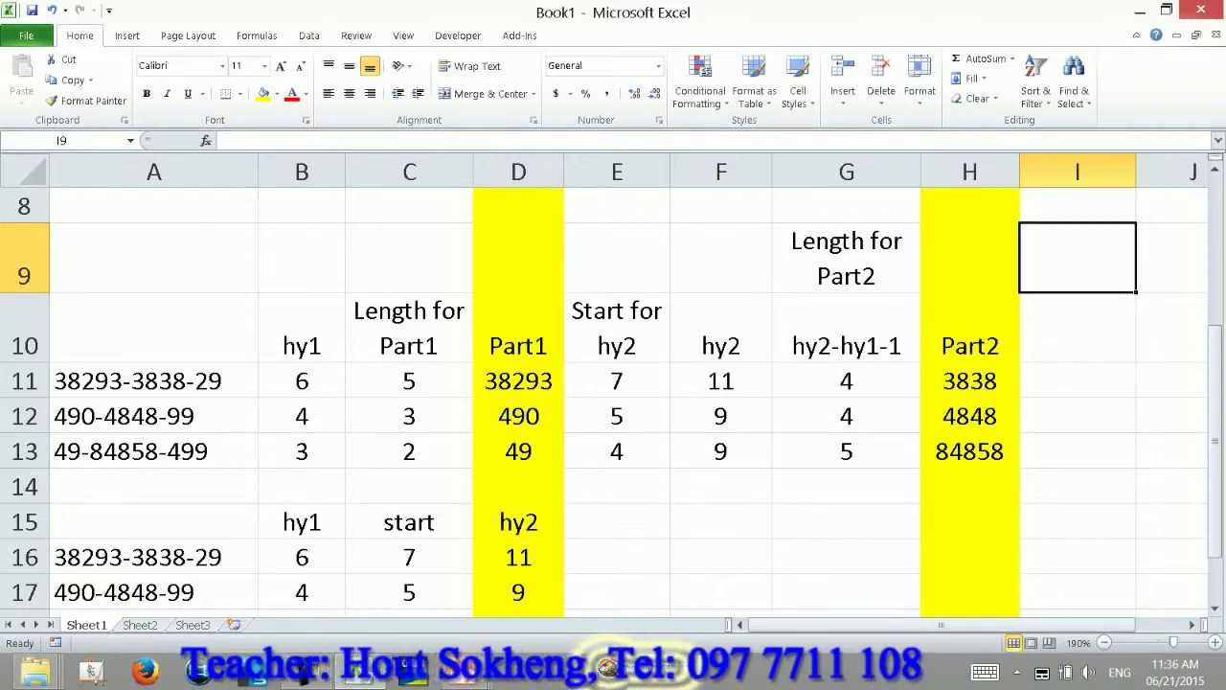
{"action": "left_click", "coordinate": [1077, 327]}
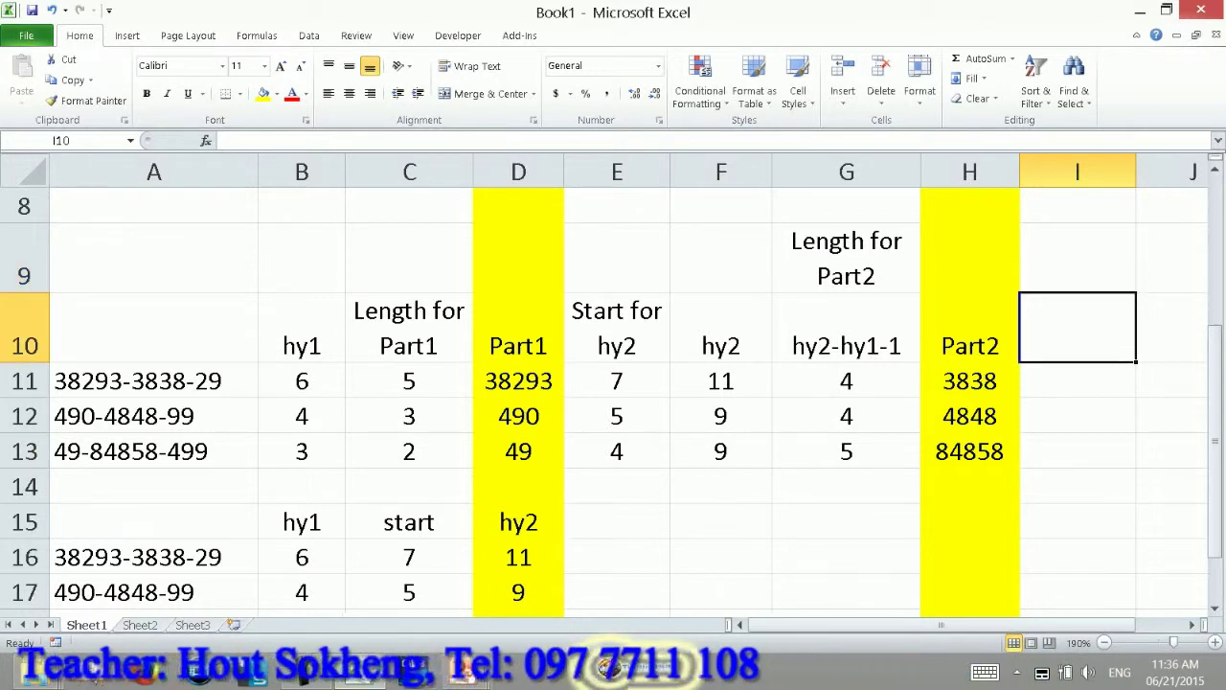
- Add a 'Full length' heading in I10 with =LEN(A11) in I11
{"action": "type", "text": "Le"}
{"action": "key", "text": "BackSpace"}
{"action": "key", "text": "BackSpace"}
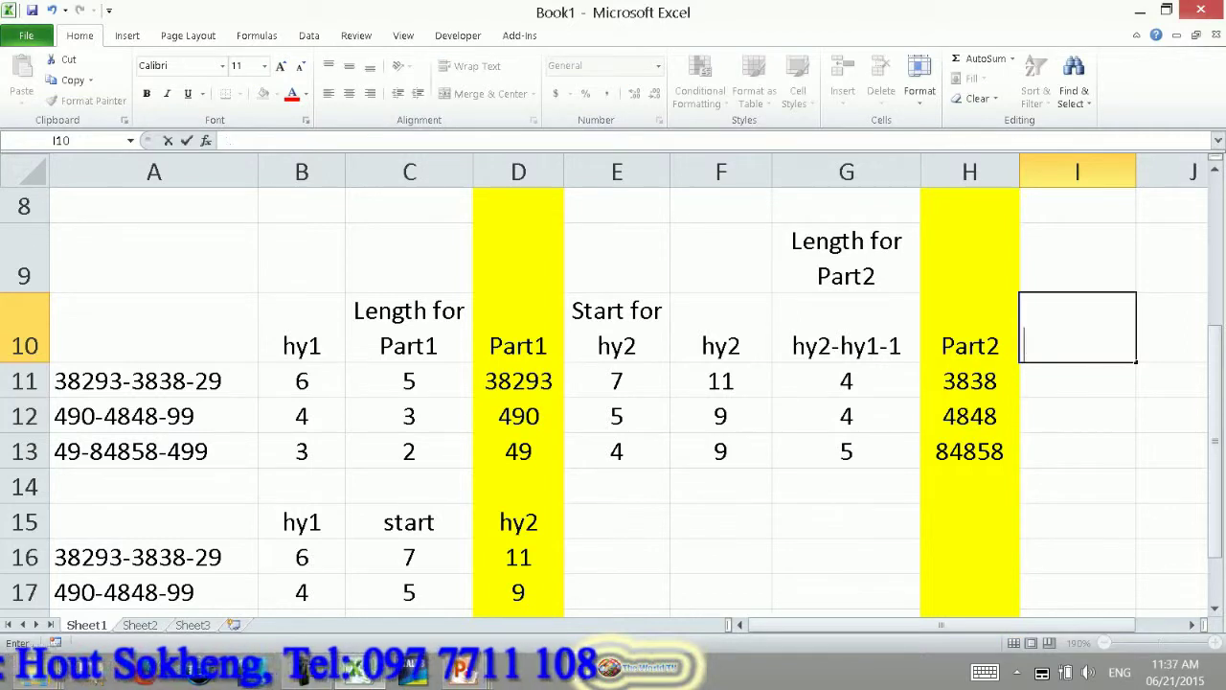
{"action": "type", "text": "Lengt"}
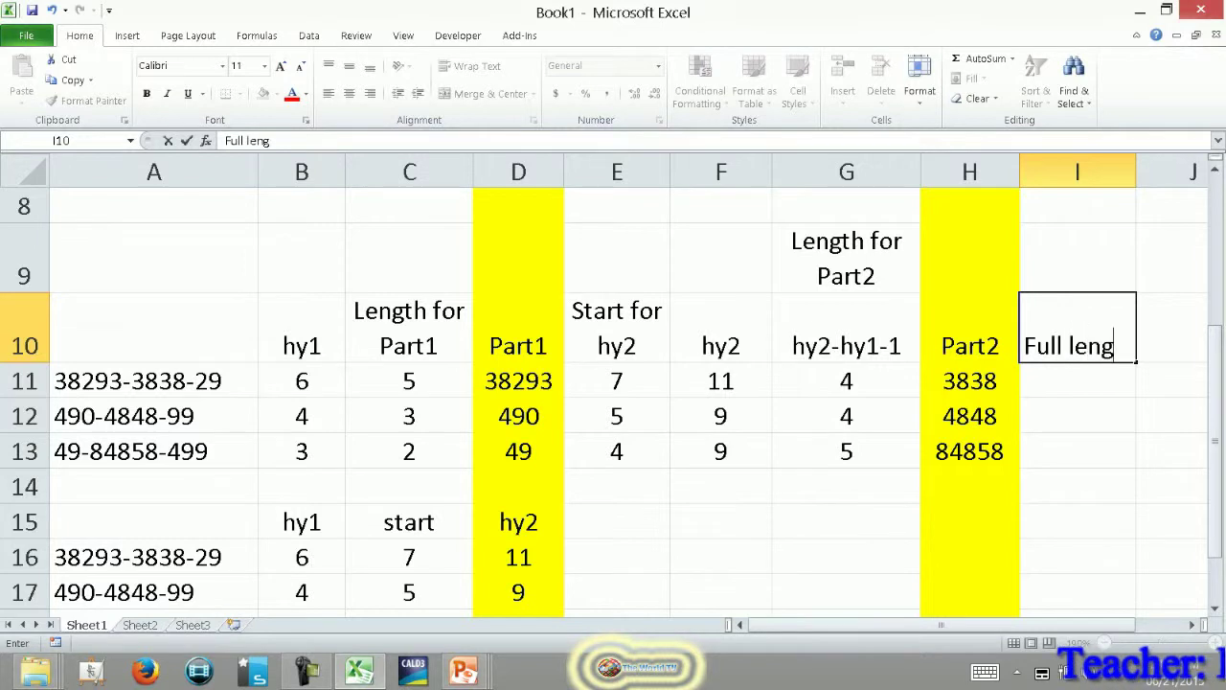
{"action": "key", "text": "Return"}
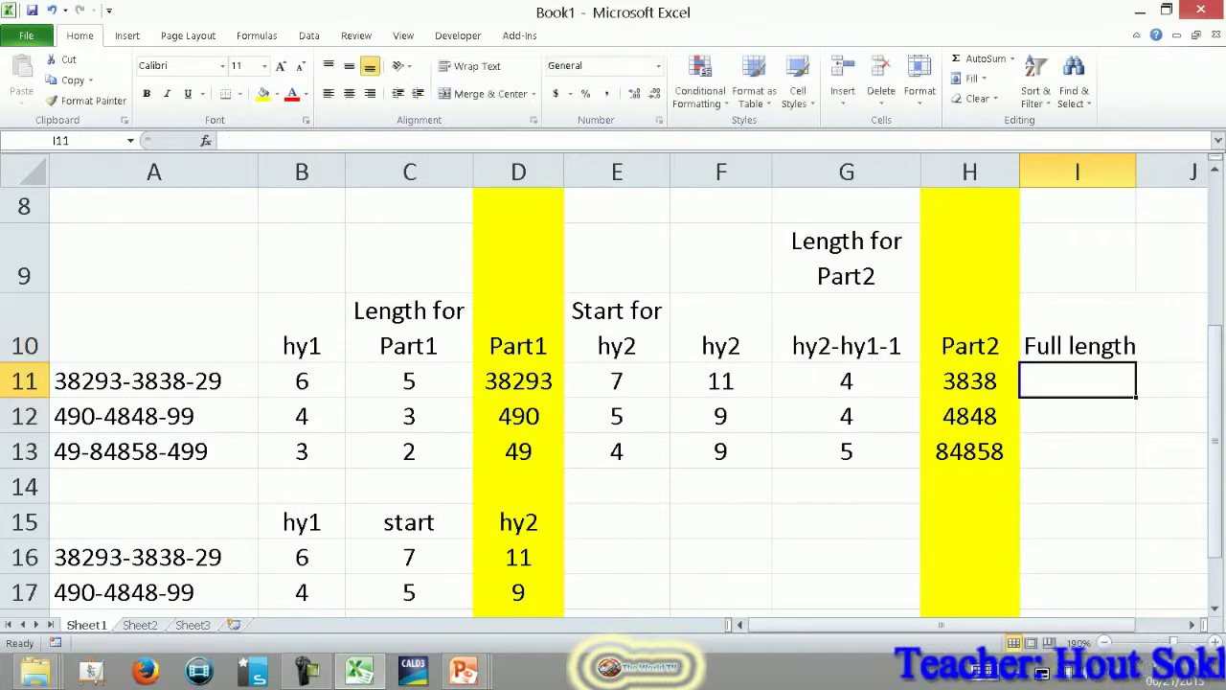
{"action": "type", "text": "=len("}
{"action": "key", "text": "Left"}
{"action": "key", "text": "Left"}
{"action": "key", "text": "Left"}
{"action": "key", "text": "Left"}
{"action": "key", "text": "Left"}
{"action": "key", "text": "Return"}
- Add a 'Length of Part3' heading in J10 with =I11-F11 in J11
{"action": "key", "text": "Up"}
{"action": "key", "text": "Up"}
{"action": "key", "text": "Right"}
{"action": "type", "text": "Length of  "}
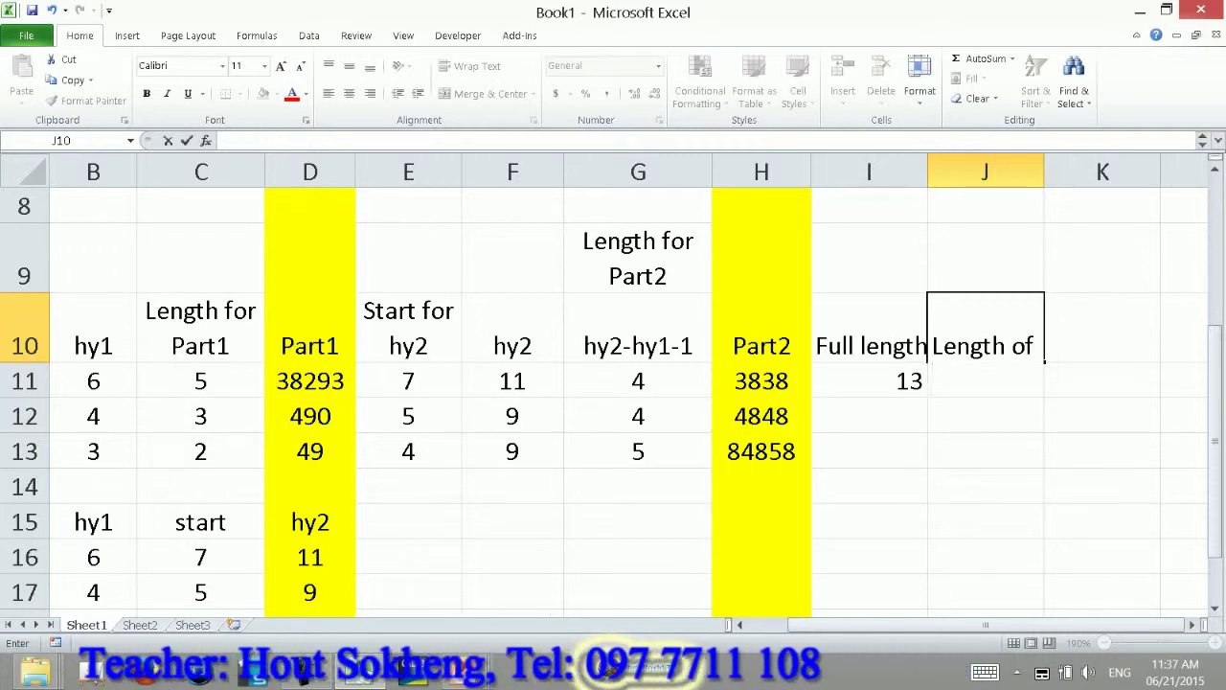
{"action": "type", "text": "Part"}
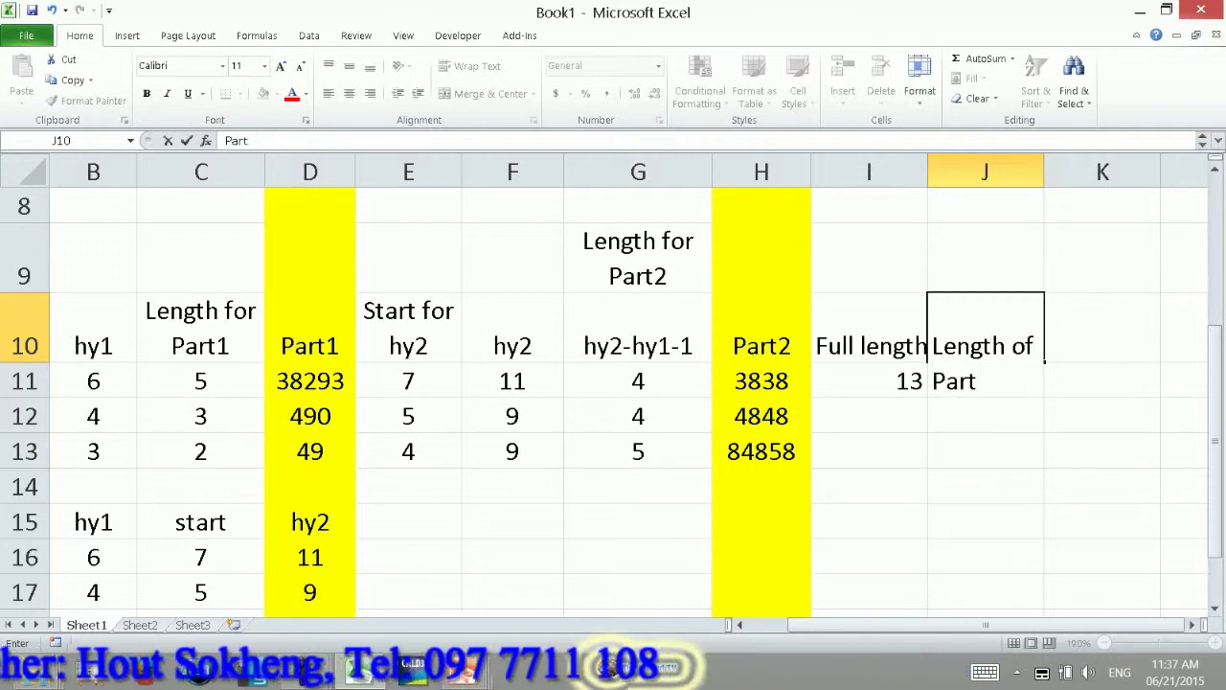
{"action": "type", "text": "3"}
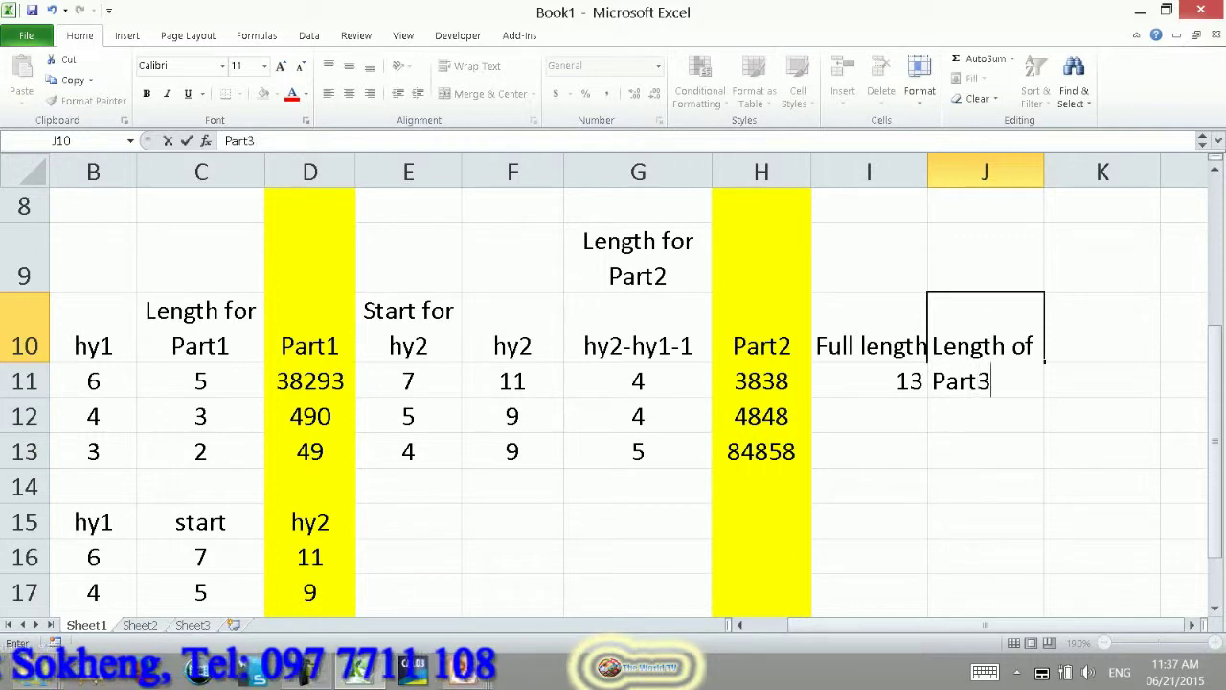
{"action": "key", "text": "Return"}
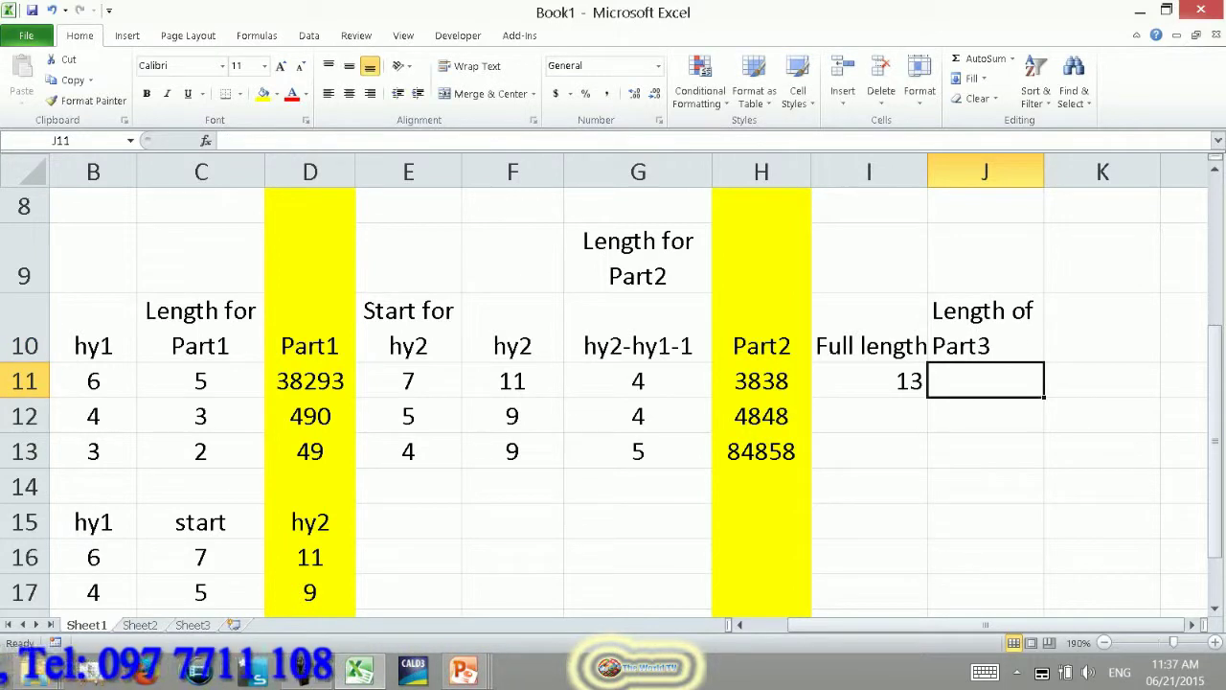
{"action": "type", "text": "="}
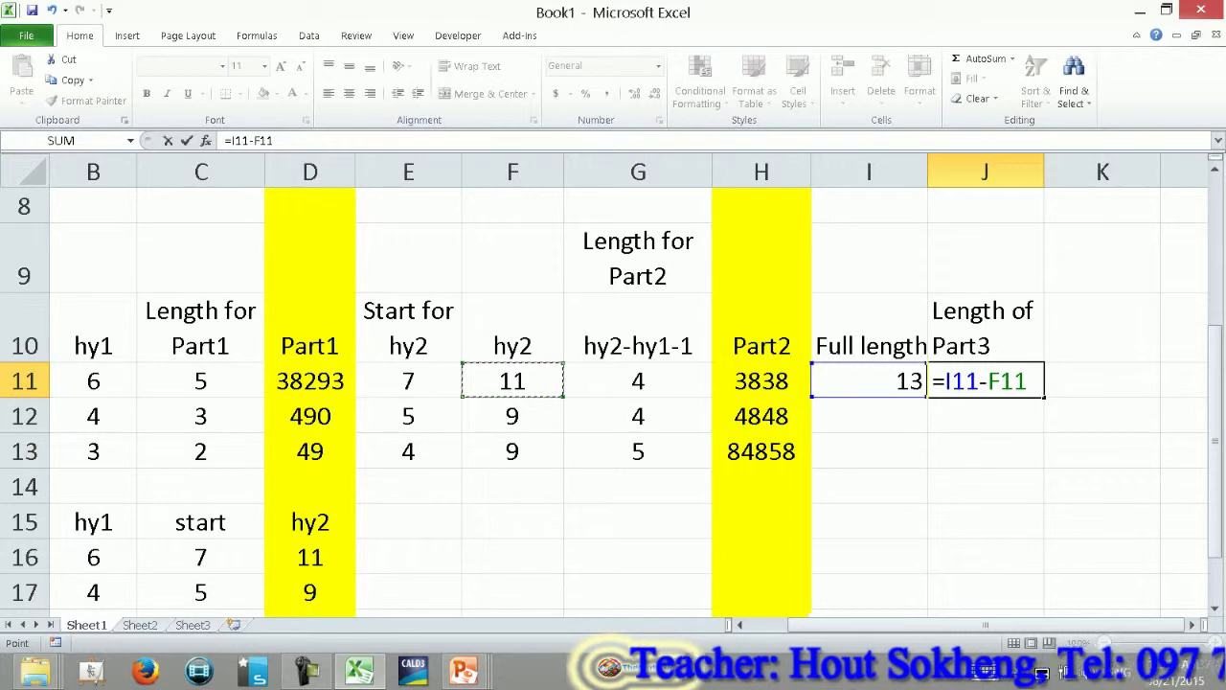
{"action": "key", "text": "Return"}
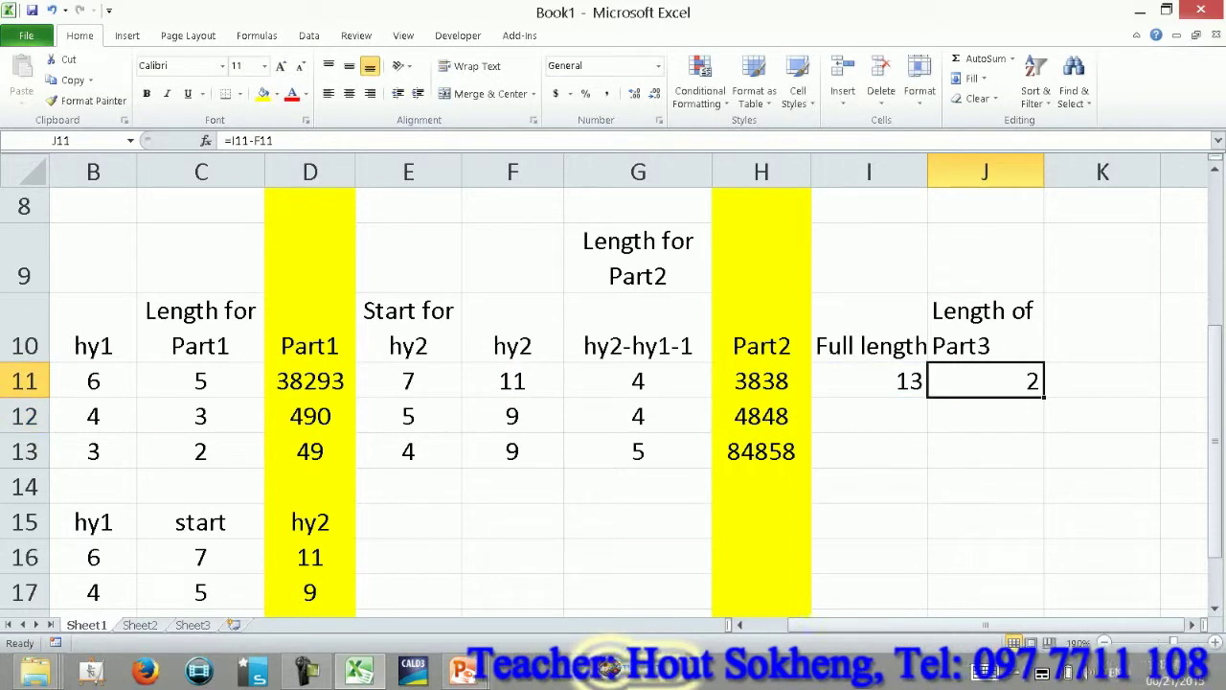
- Fill the I11:J11 formulas down to row 13, giving 13, 11, 12 and 2, 2, 3
{"action": "key", "text": "Right"}
{"action": "key", "text": "Left"}
{"action": "key", "text": "Left"}
{"action": "key", "text": "shift+Right"}
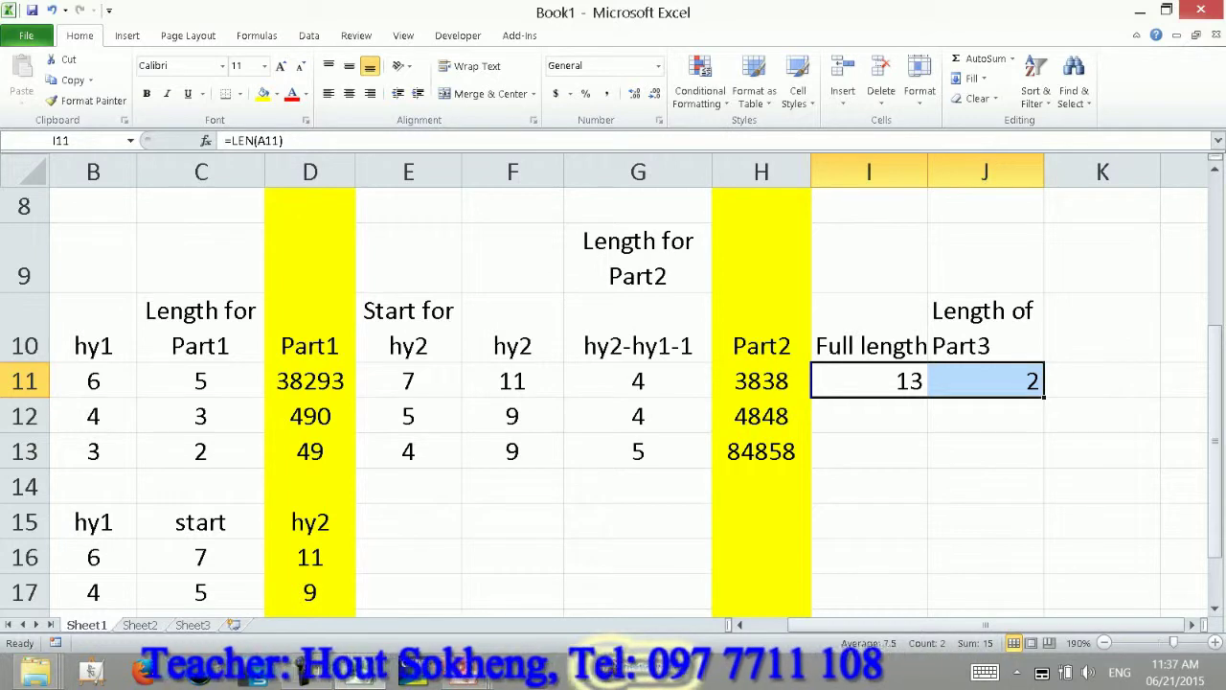
{"action": "double_click", "coordinate": [1043, 397]}
{"action": "left_click", "coordinate": [1102, 327]}
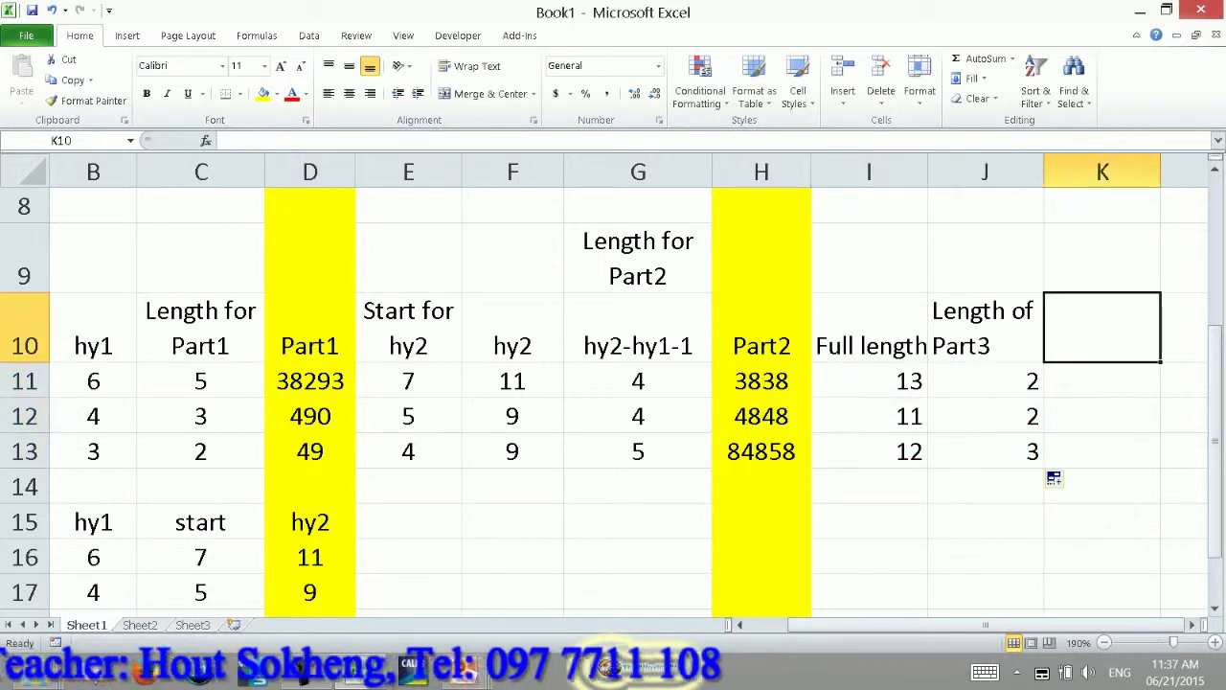
- Head column K as Part3 and fill it yellow
{"action": "type", "text": "Part3"}
{"action": "key", "text": "Return"}
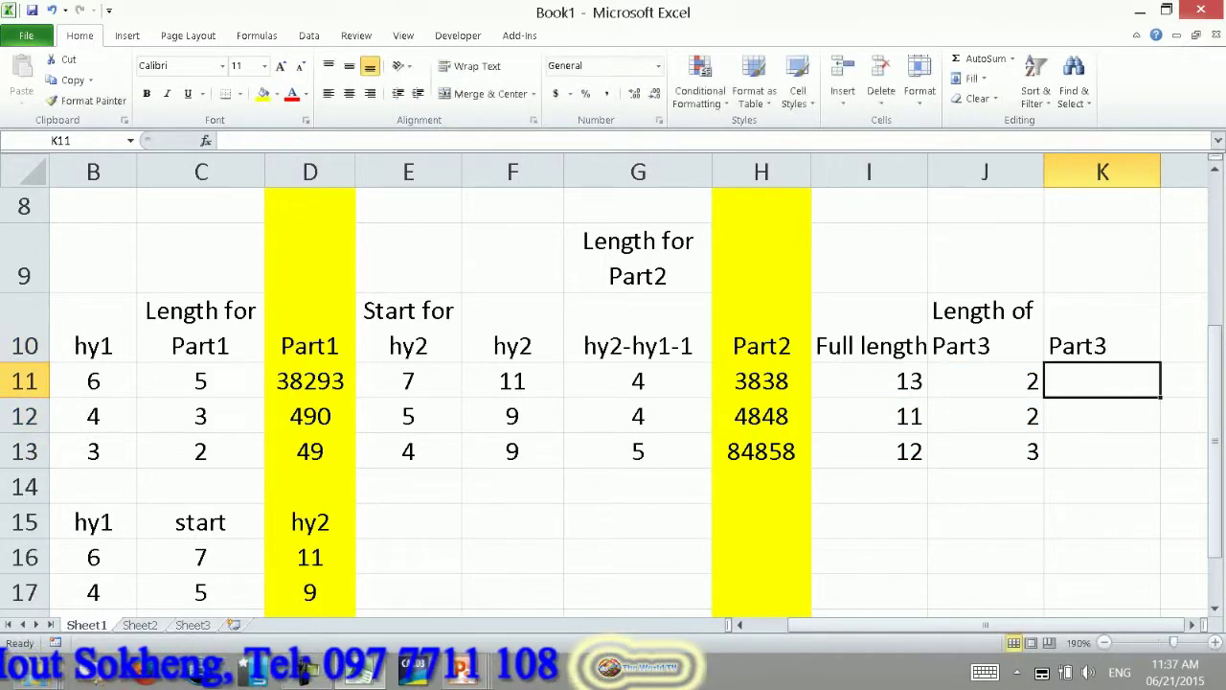
{"action": "left_click_drag", "start_coordinate": [1101, 206], "coordinate": [1102, 604]}
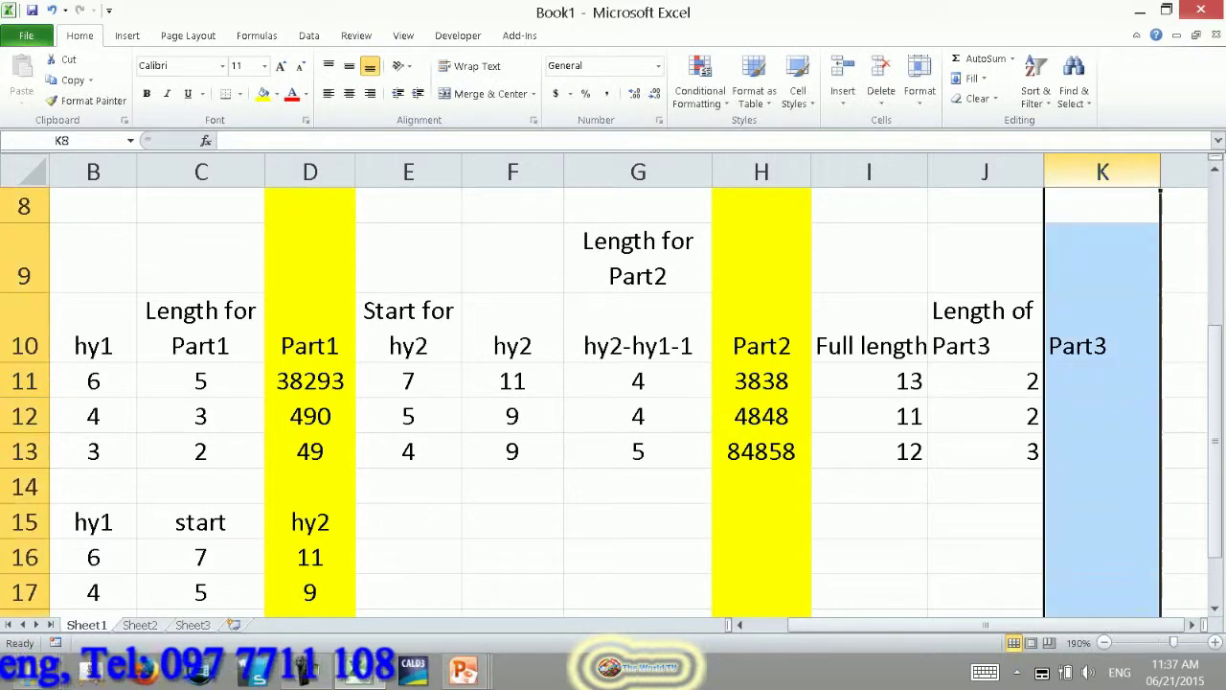
{"action": "left_click", "coordinate": [263, 93]}
- Put =RIGHT(A11,J11) in K11:K13 (29, 99, 499) and adjust column J's width
{"action": "left_click", "coordinate": [1102, 327]}
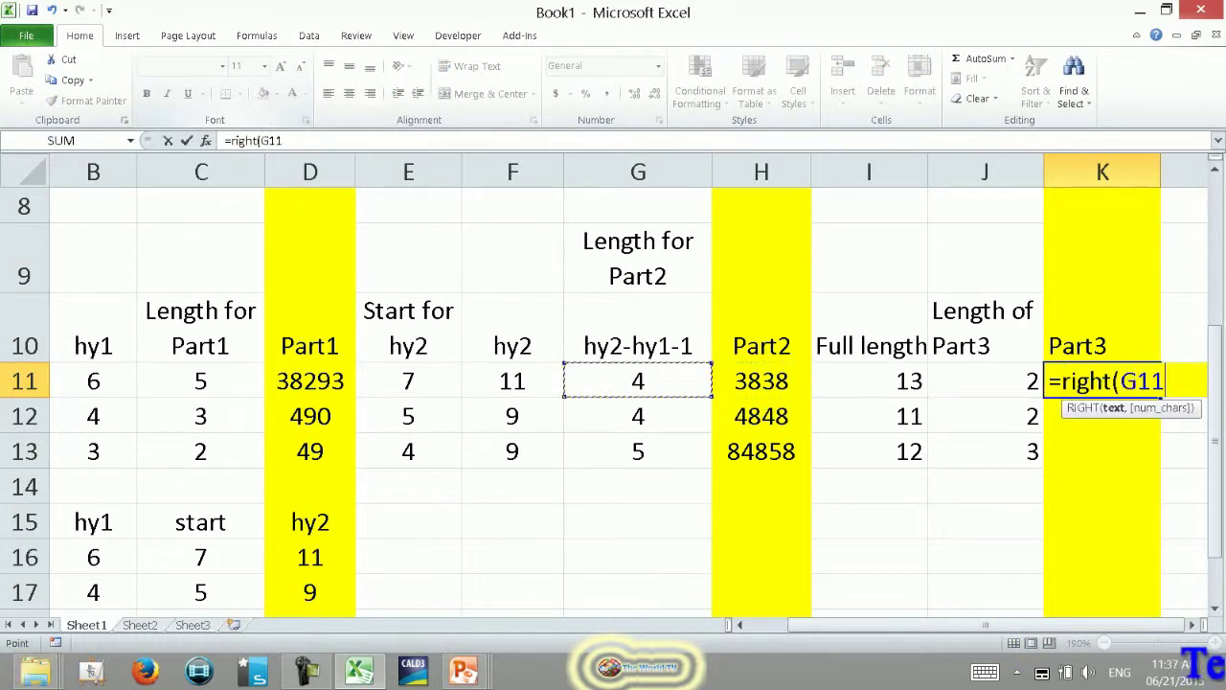
{"action": "key", "text": "ctrl+Left"}
{"action": "key", "text": "Left"}
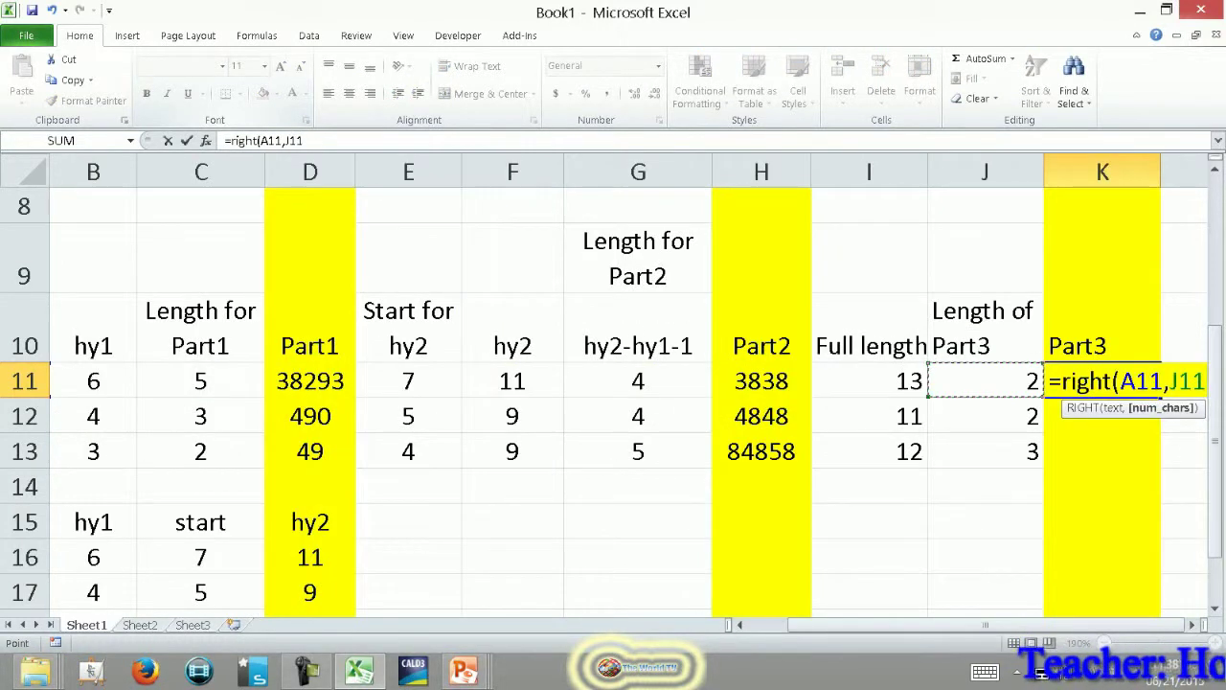
{"action": "key", "text": "Return"}
{"action": "key", "text": "Up"}
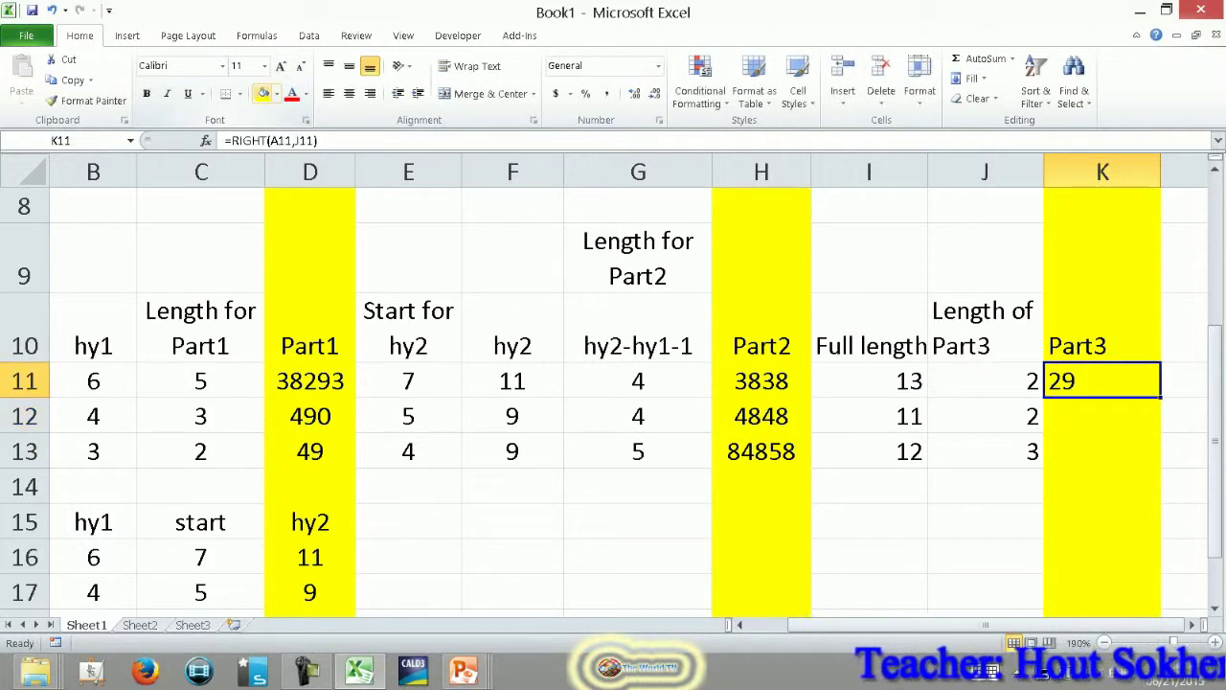
{"action": "key", "text": "shift+Down"}
{"action": "key", "text": "shift+Down"}
{"action": "key", "text": "Return"}
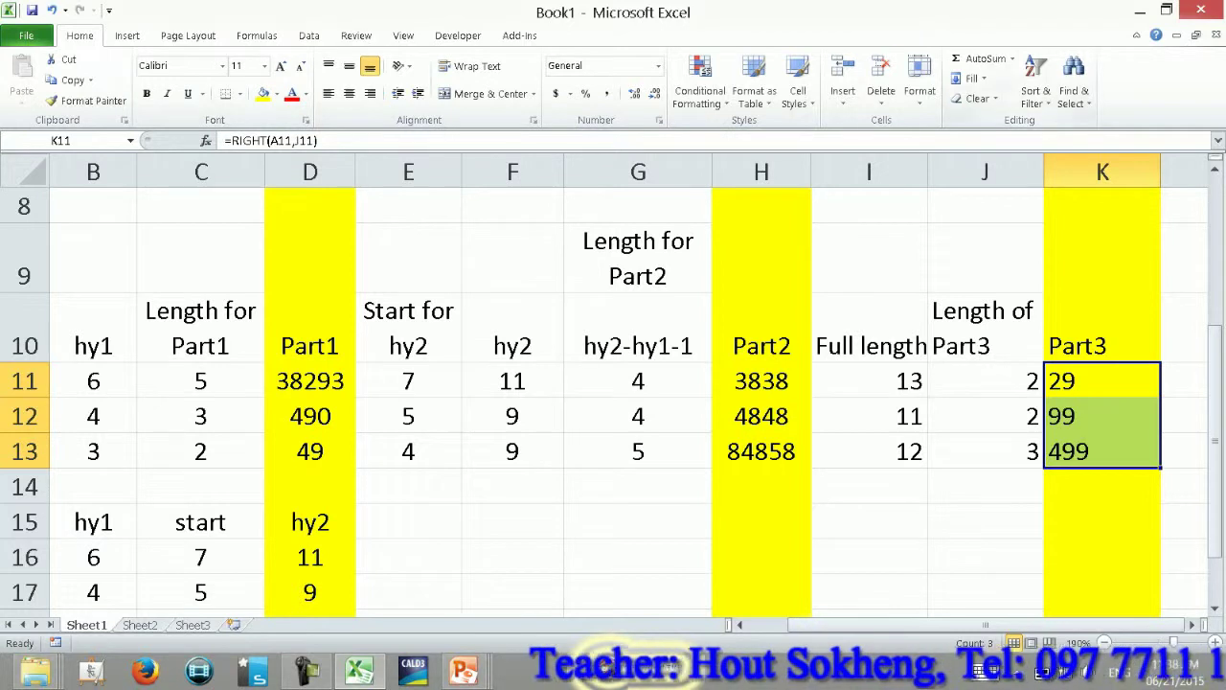
{"action": "left_click_drag", "start_coordinate": [1044, 172], "coordinate": [1041, 171]}
{"action": "left_click", "coordinate": [869, 328]}
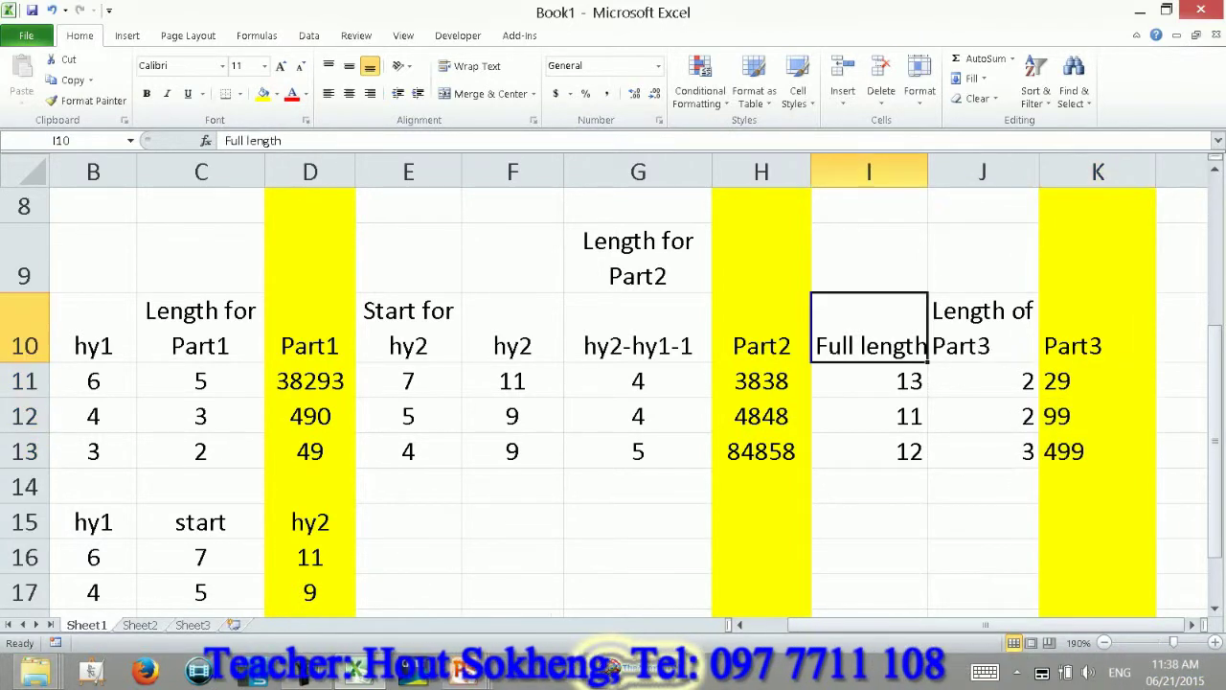
{"action": "scroll", "coordinate": [613, 383], "scroll_direction": "down", "scroll_amount": 1}
{"action": "scroll", "coordinate": [613, 383], "scroll_direction": "down", "scroll_amount": 1}
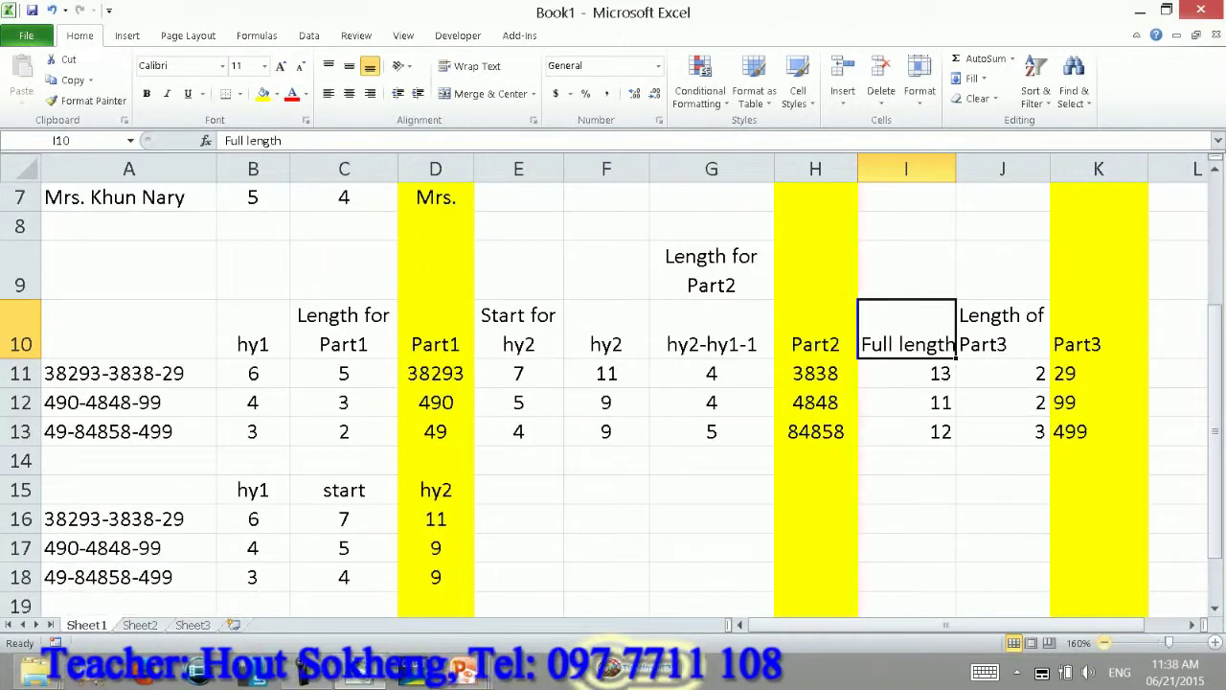
{"action": "left_click", "coordinate": [1099, 329]}
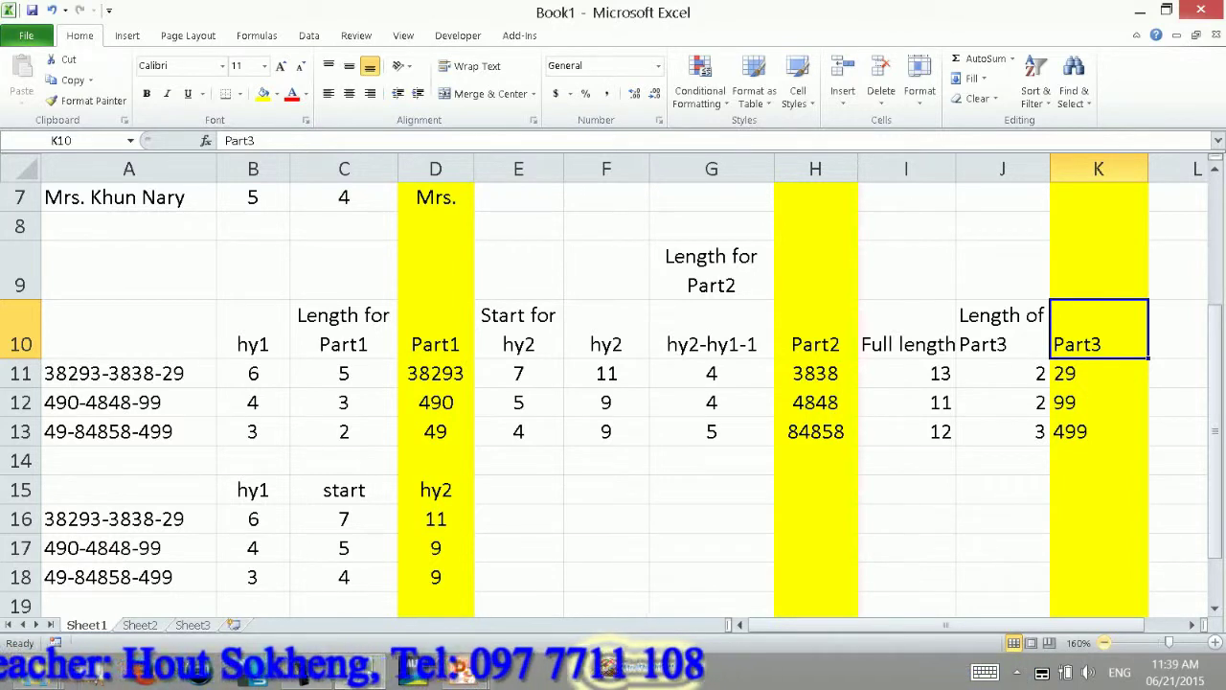
{"action": "left_click", "coordinate": [1099, 372]}
{"action": "left_click", "coordinate": [907, 373]}
{"action": "left_click", "coordinate": [815, 373]}
{"action": "left_click", "coordinate": [711, 373]}
{"action": "left_click", "coordinate": [606, 373]}
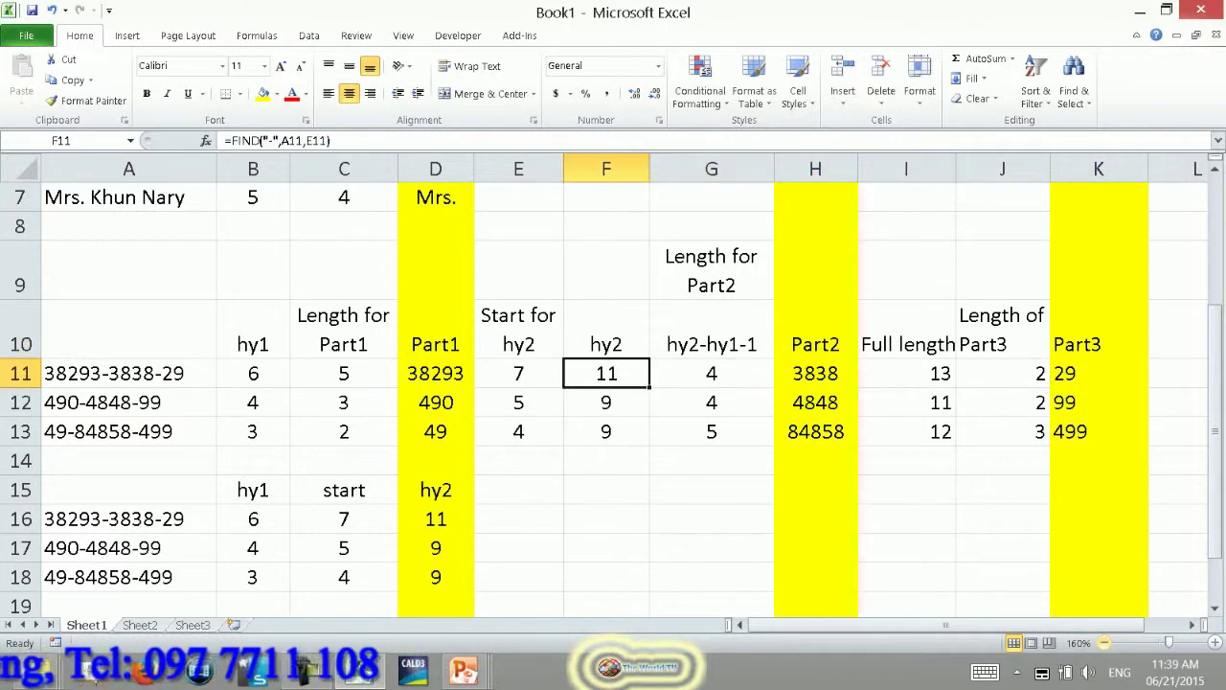
{"action": "left_click", "coordinate": [518, 372]}
{"action": "key", "text": "F2"}
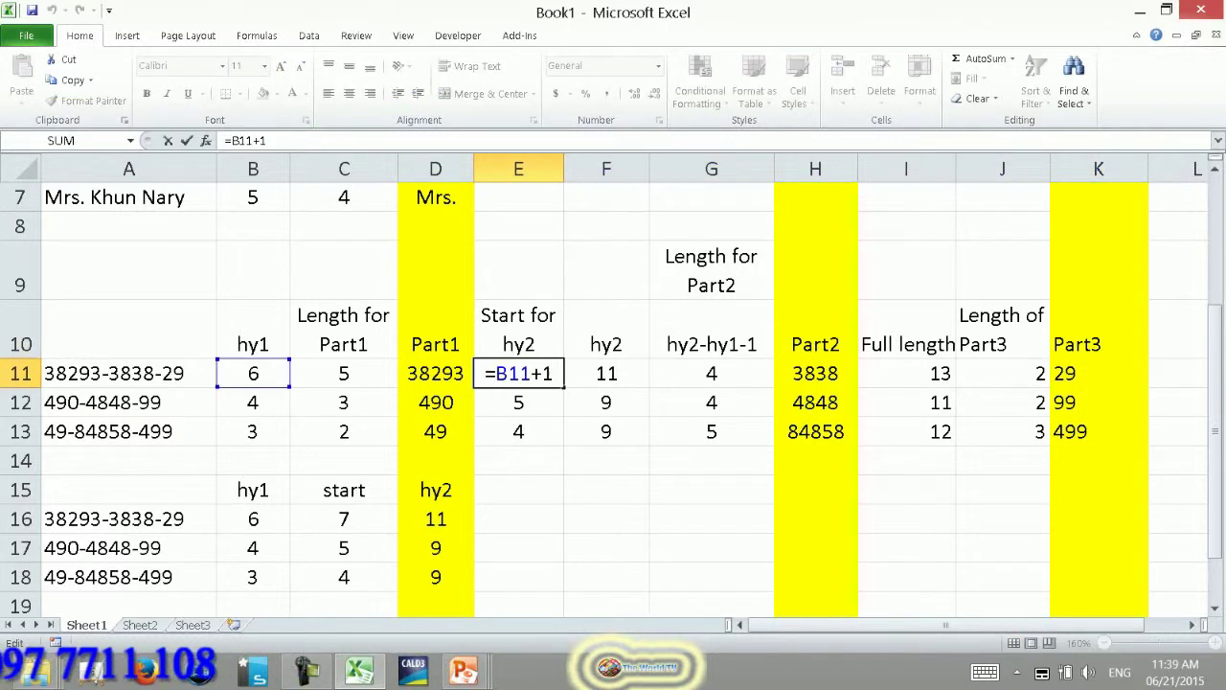
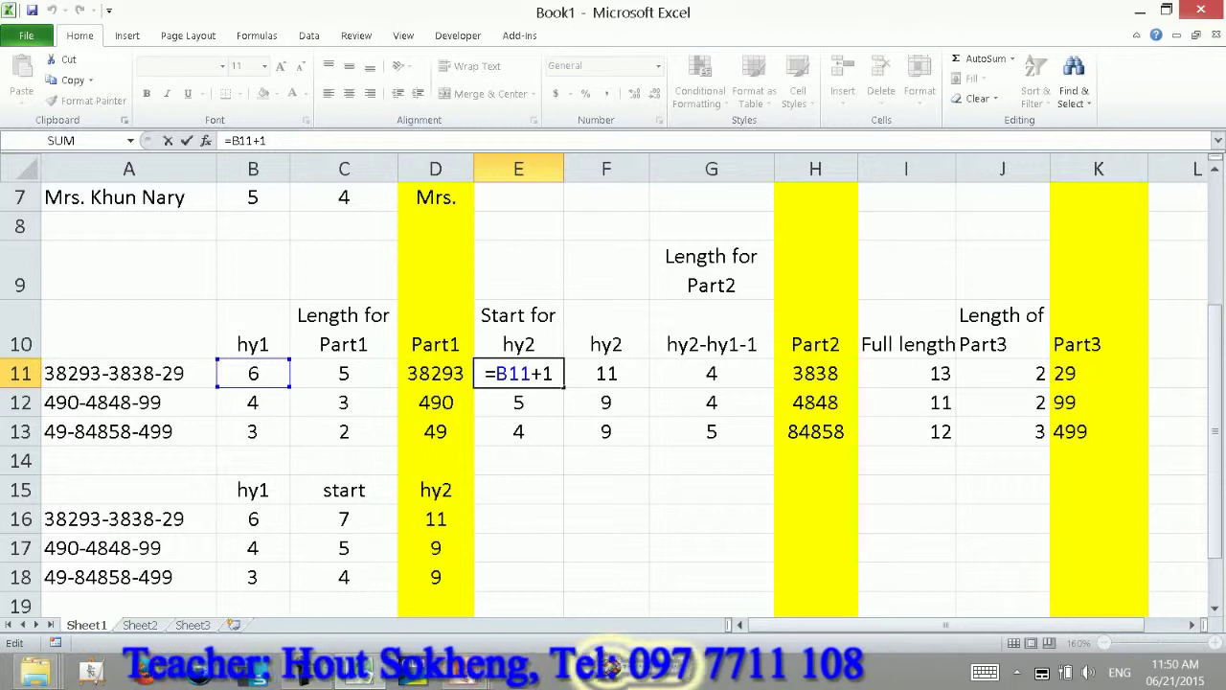
- Commit =B11+1 in E11 so it shows 7, then go back to review the Title formulas
{"action": "key", "text": "shift+Return"}
{"action": "key", "text": "ctrl+Up"}
{"action": "key", "text": "Left"}
{"action": "key", "text": "Left"}
{"action": "key", "text": "Right"}
{"action": "key", "text": "Down"}
{"action": "key", "text": "Down"}
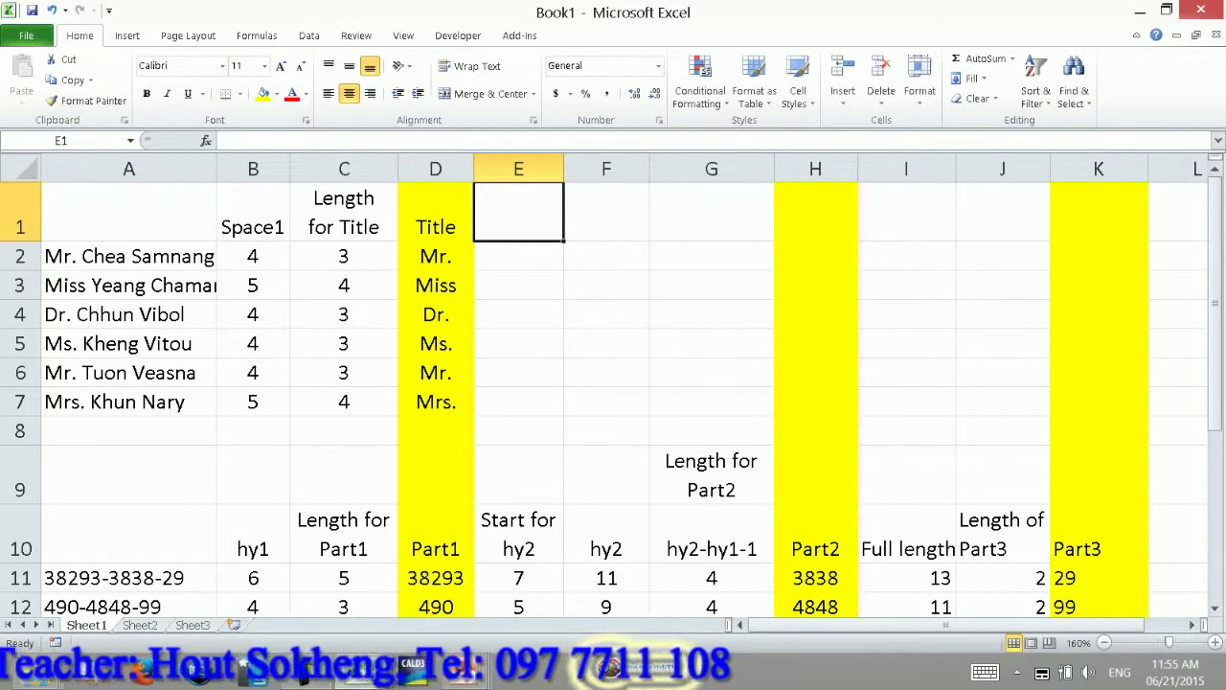
{"action": "key", "text": "Down"}
{"action": "key", "text": "Down"}
{"action": "key", "text": "Down"}
{"action": "key", "text": "Down"}
{"action": "key", "text": "Down"}
{"action": "key", "text": "Down"}
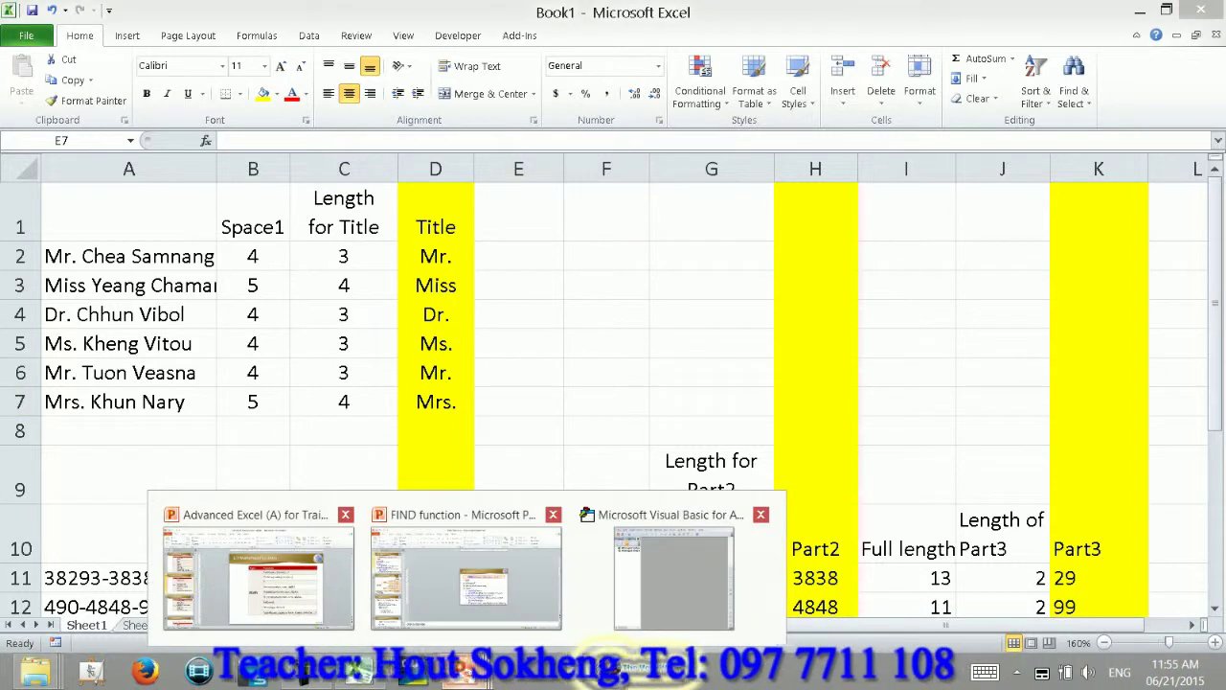
- Present the Text worksheet functions slide full screen in PowerPoint, then return to Excel
{"action": "left_click", "coordinate": [260, 566]}
{"action": "key", "text": "Down"}
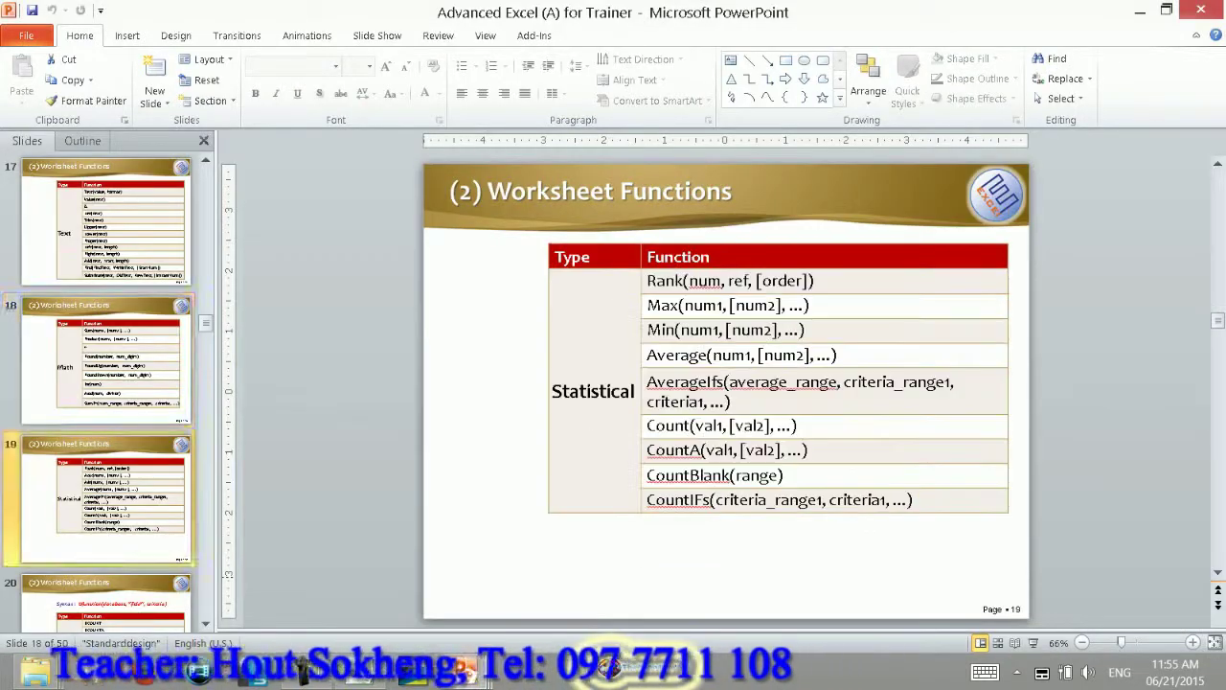
{"action": "key", "text": "Up"}
{"action": "key", "text": "Up"}
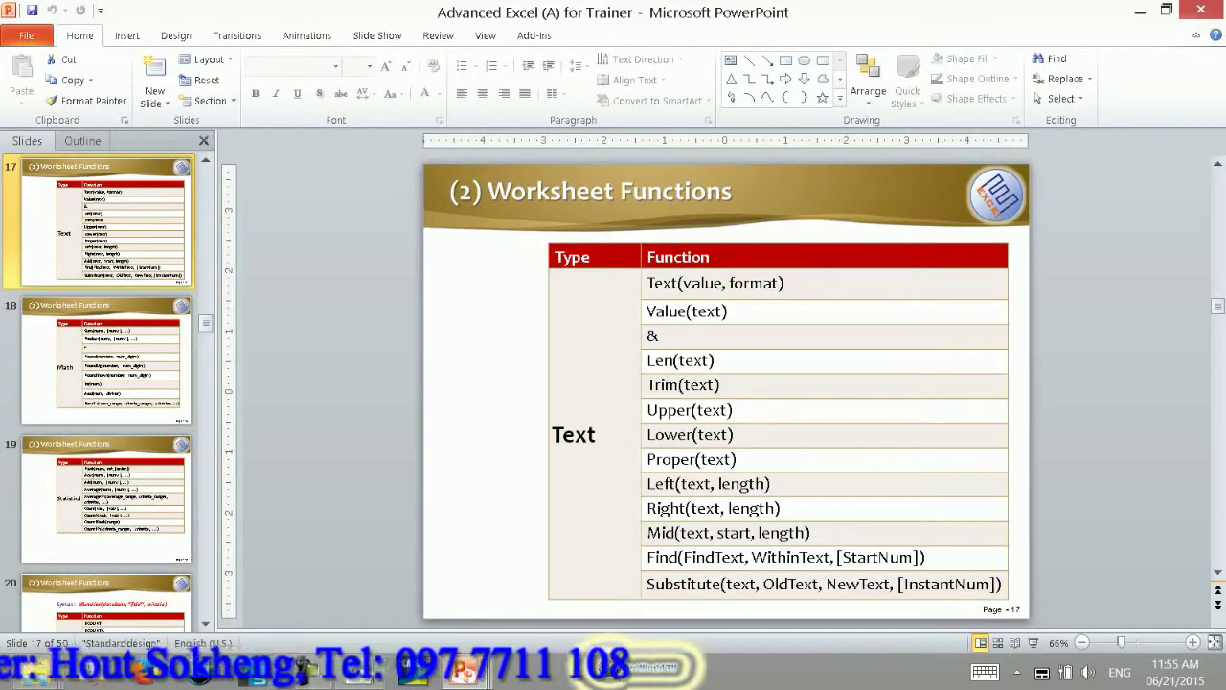
{"action": "key", "text": "shift+F5"}
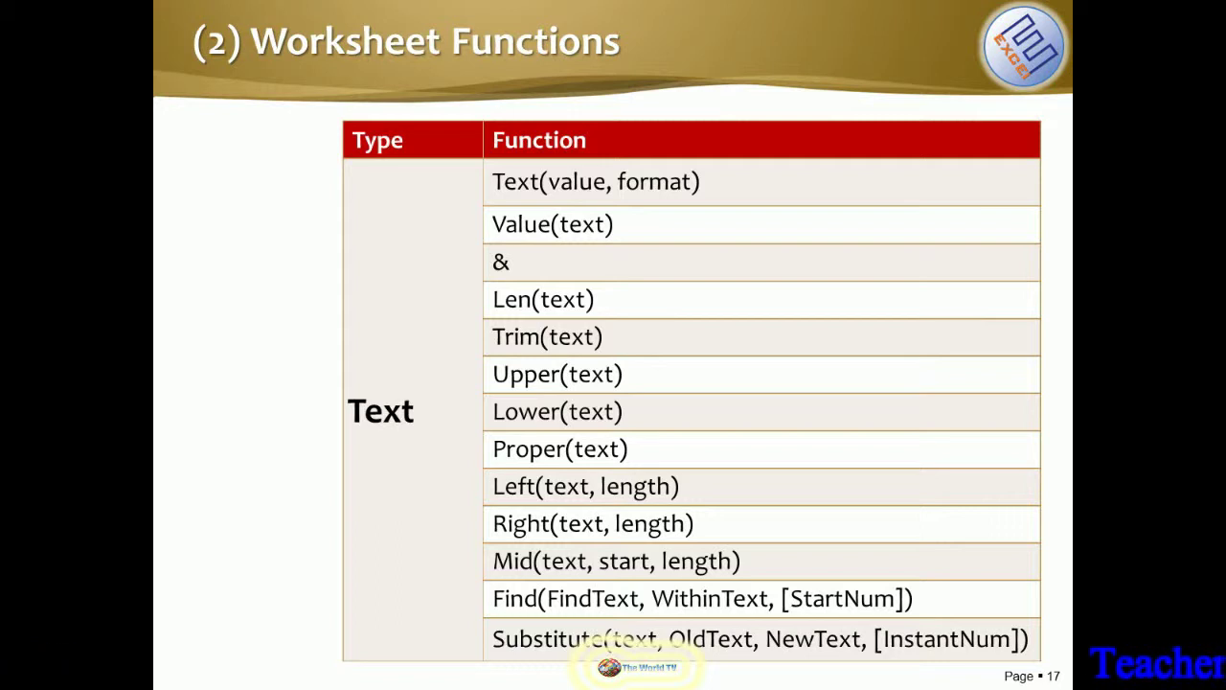
{"action": "key", "text": "Escape"}
{"action": "key", "text": "alt+Tab"}
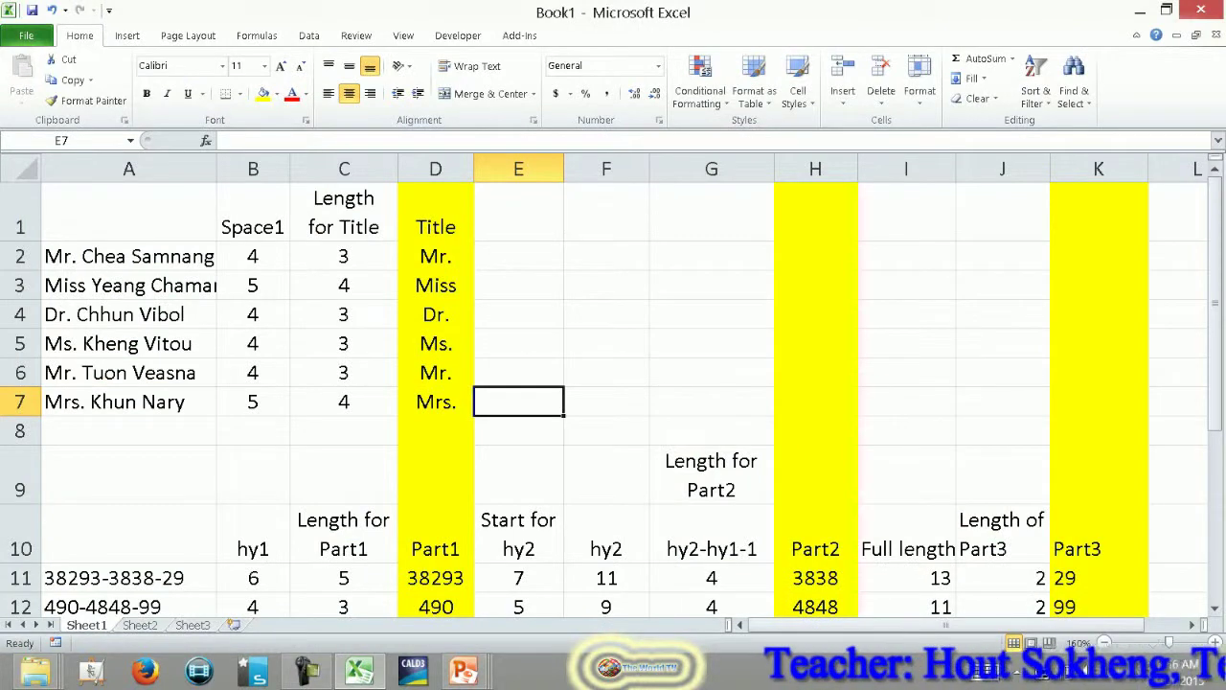
- Delete the unused columns B through J
{"action": "left_click_drag", "start_coordinate": [253, 169], "coordinate": [1051, 170]}
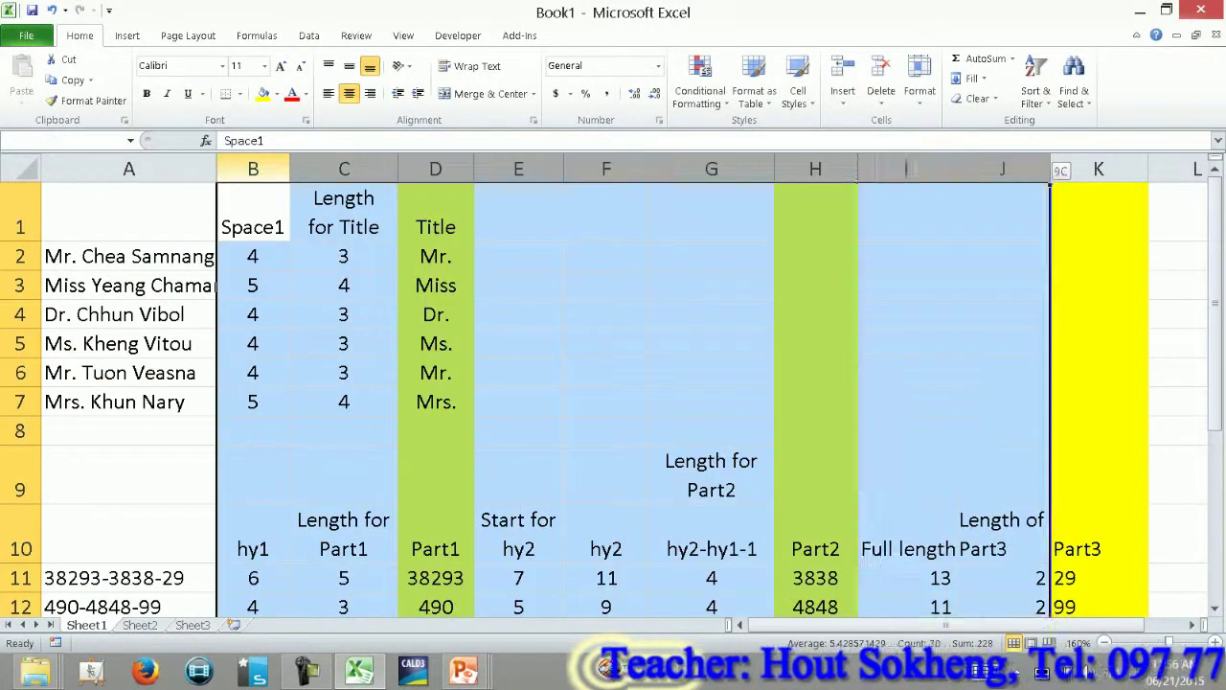
{"action": "right_click", "coordinate": [38, 168]}
{"action": "left_click", "coordinate": [69, 320]}
- Enter =SUBSTITUTE(A11,"-"," ") in B11 to replace the first code's dashes with spaces
{"action": "left_click", "coordinate": [128, 197]}
{"action": "key", "text": "Down"}
{"action": "key", "text": "Down"}
{"action": "key", "text": "Down"}
{"action": "key", "text": "Down"}
{"action": "key", "text": "Down"}
{"action": "key", "text": "Down"}
{"action": "key", "text": "Down"}
{"action": "key", "text": "Down"}
{"action": "key", "text": "Right"}
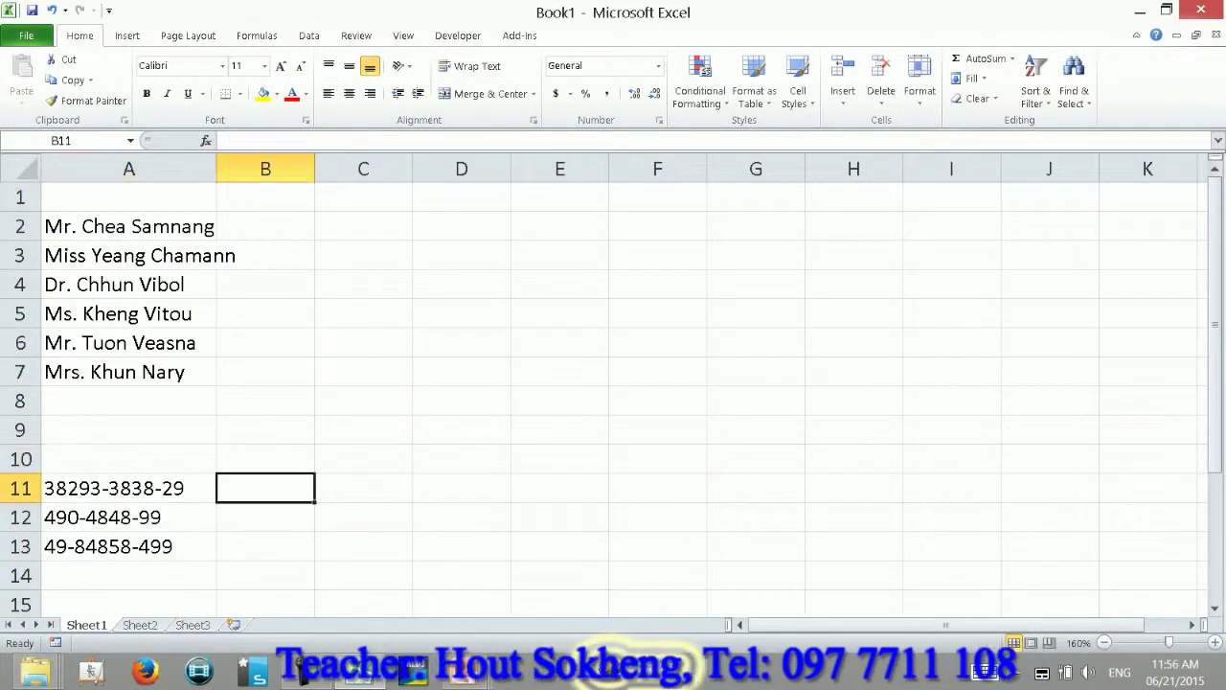
{"action": "type", "text": "="}
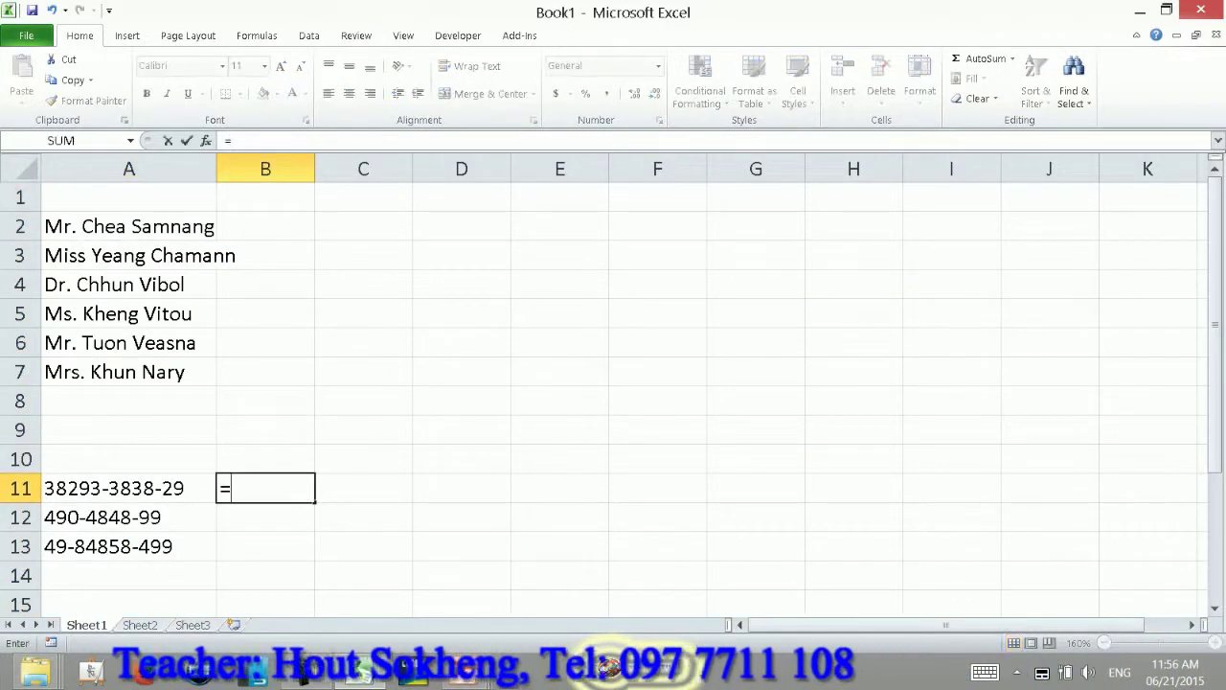
{"action": "type", "text": "subs"}
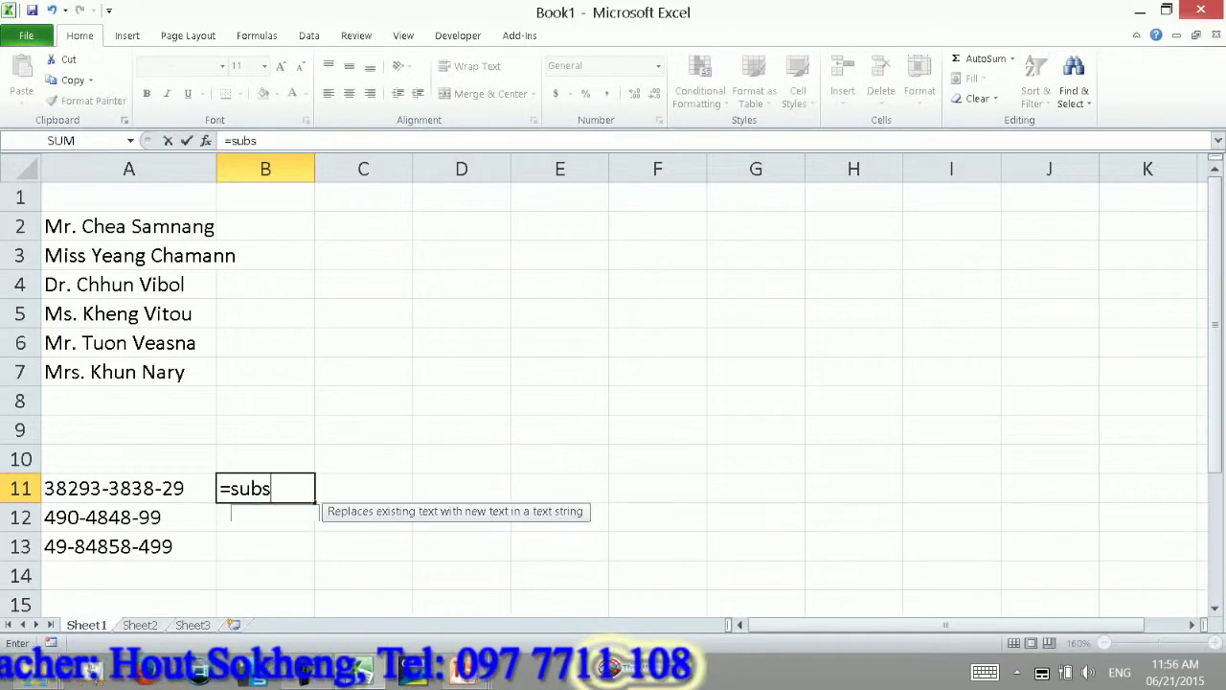
{"action": "key", "text": "Tab"}
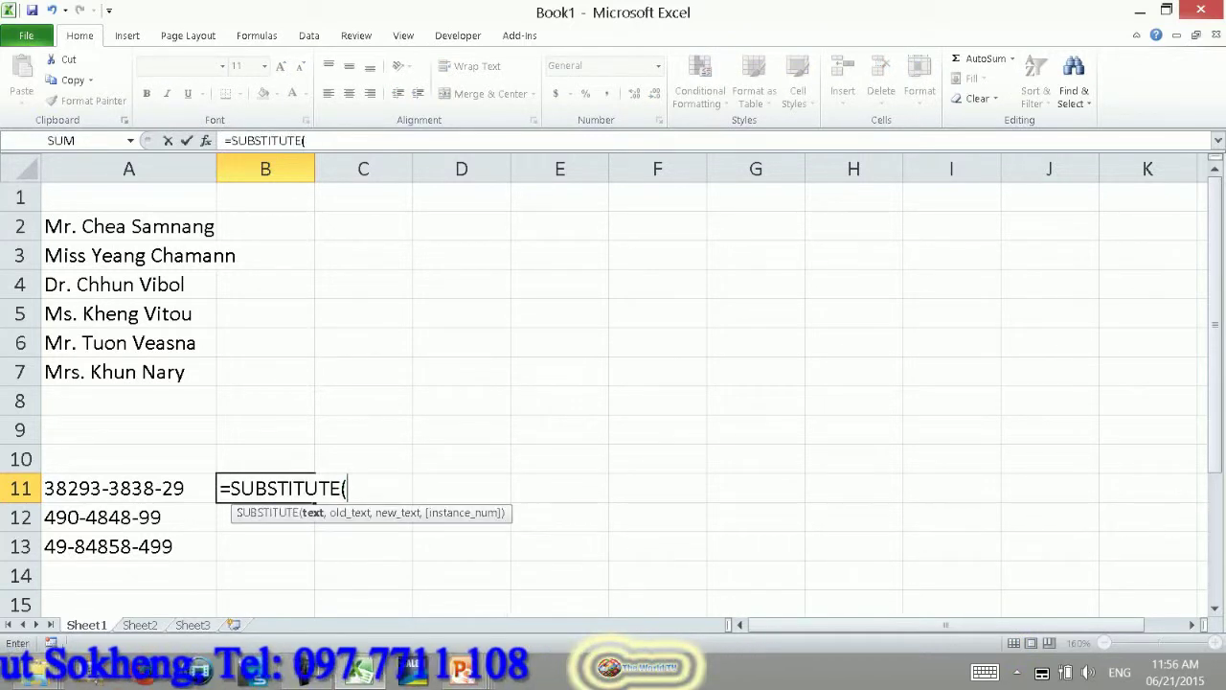
{"action": "key", "text": "Left"}
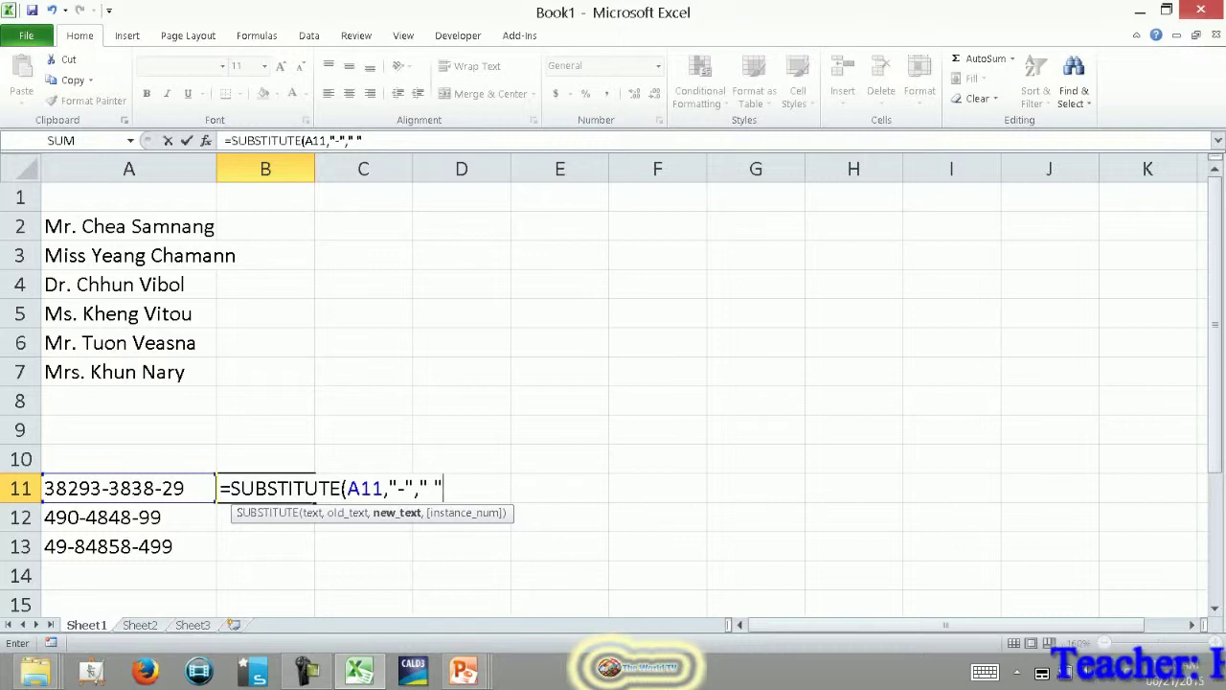
{"action": "key", "text": "Return"}
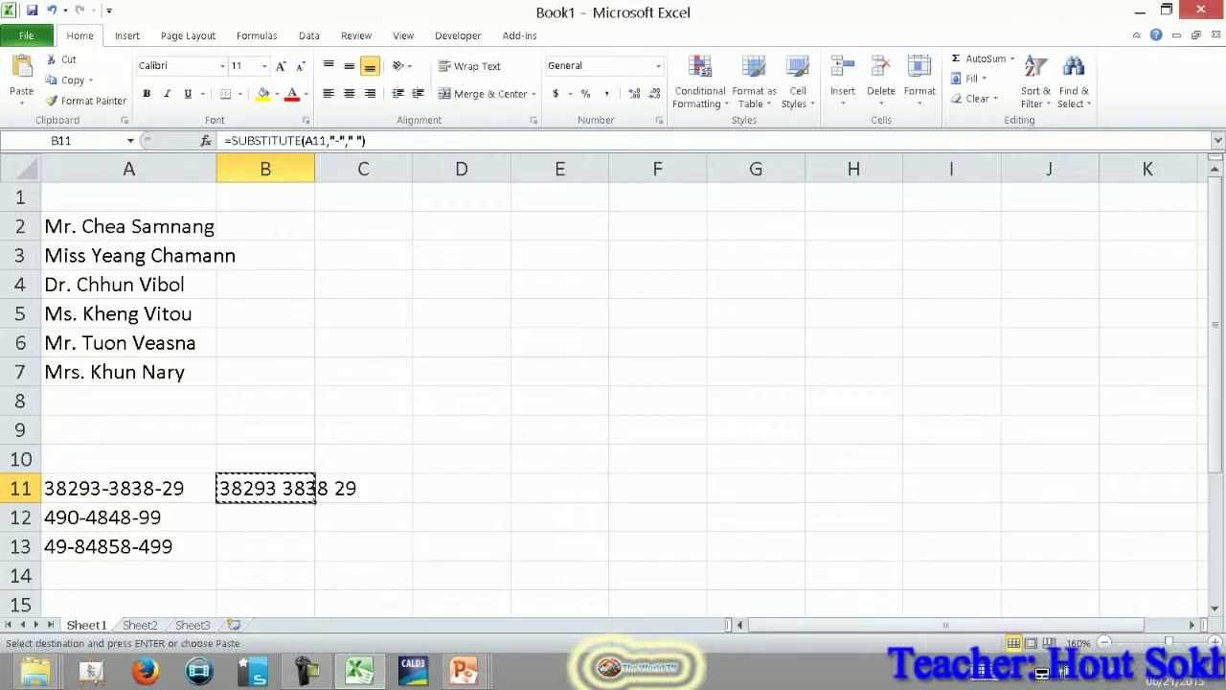
- Copy the formula into B12:B13 and autofit column B to the spaced codes
{"action": "left_click_drag", "start_coordinate": [264, 518], "coordinate": [264, 546]}
{"action": "key", "text": "ctrl+v"}
{"action": "left_click", "coordinate": [264, 429]}
{"action": "left_click", "coordinate": [264, 342]}
{"action": "left_click", "coordinate": [264, 313]}
{"action": "left_click", "coordinate": [264, 196]}
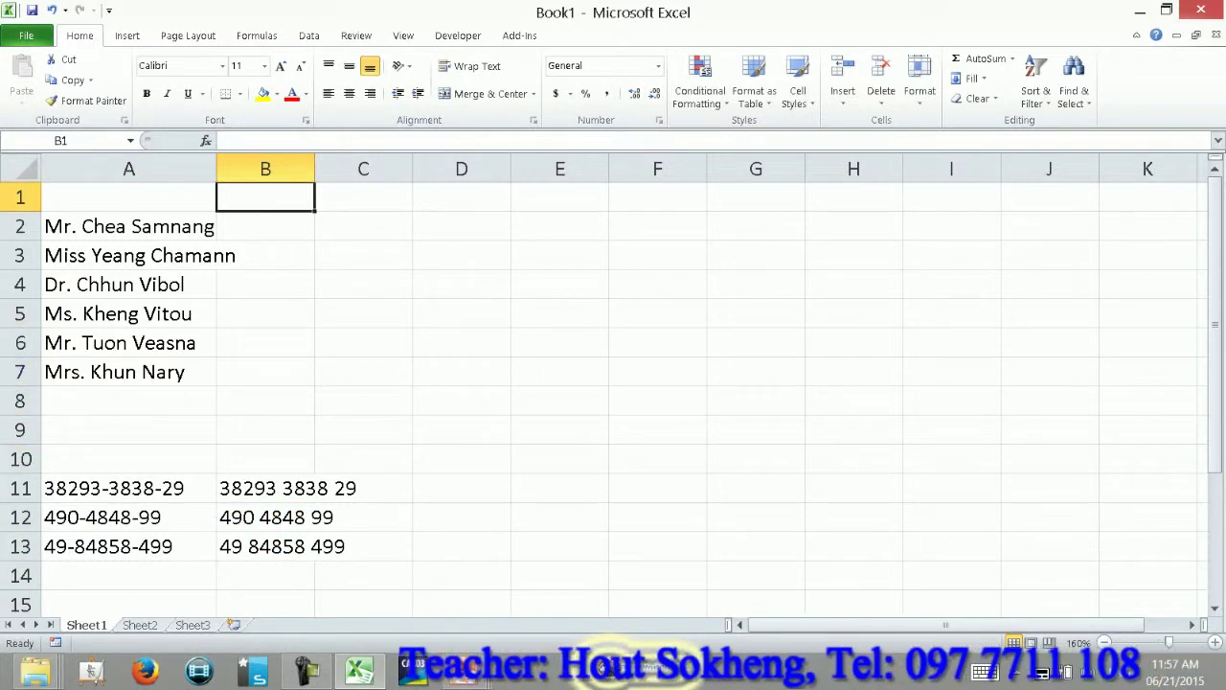
{"action": "double_click", "coordinate": [314, 168]}
{"action": "left_click", "coordinate": [410, 488]}
{"action": "type", "text": "="}
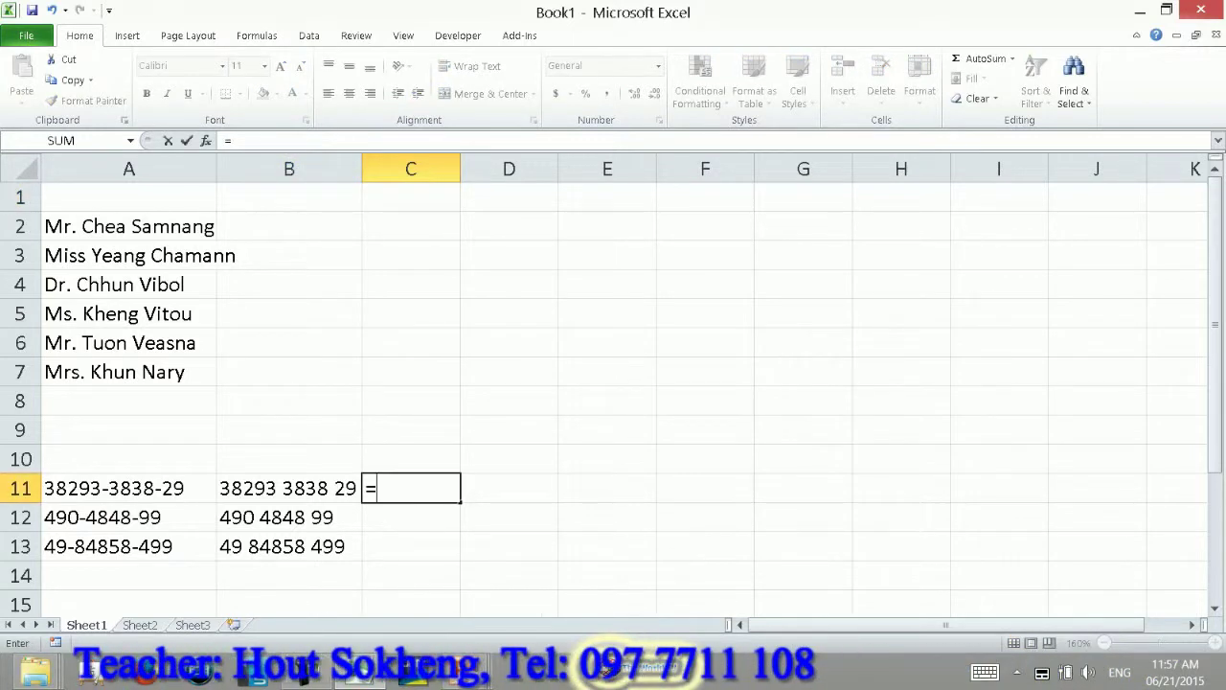
{"action": "type", "text": "sub"}
- Enter =SUBSTITUTE(A11,"-","") in C11, fill it down to C13, and widen column C
{"action": "key", "text": "Tab"}
{"action": "key", "text": "Left"}
{"action": "key", "text": "Left"}
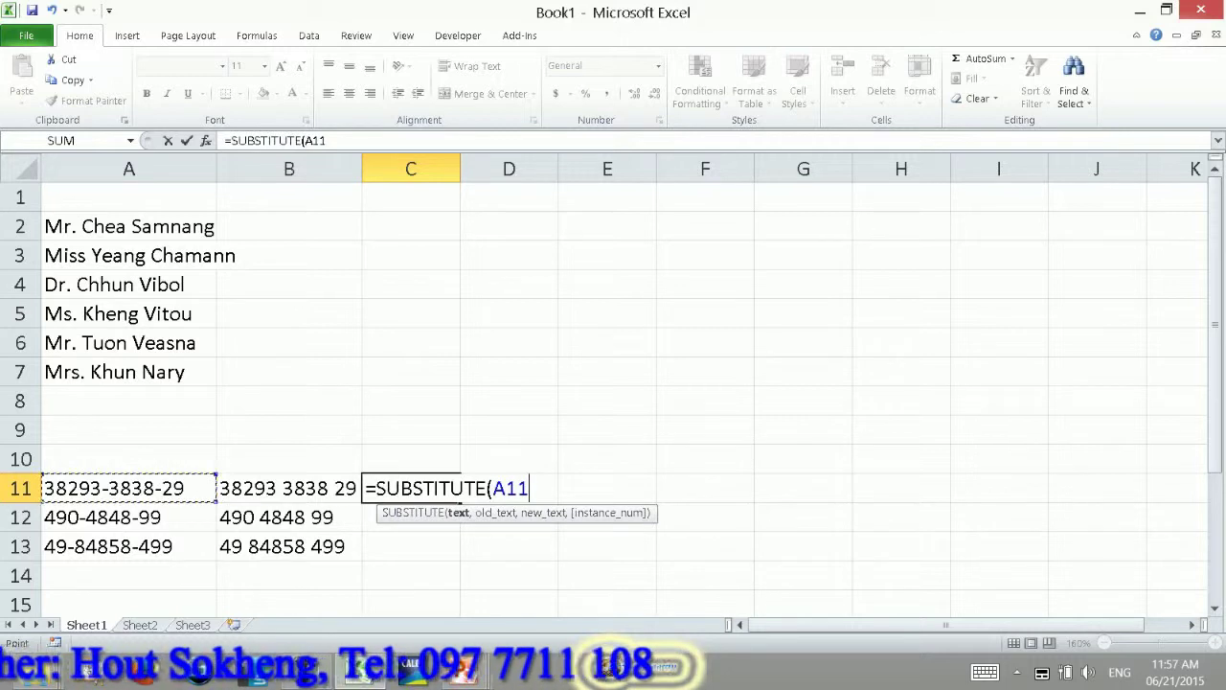
{"action": "type", "text": ",\"-\",\""}
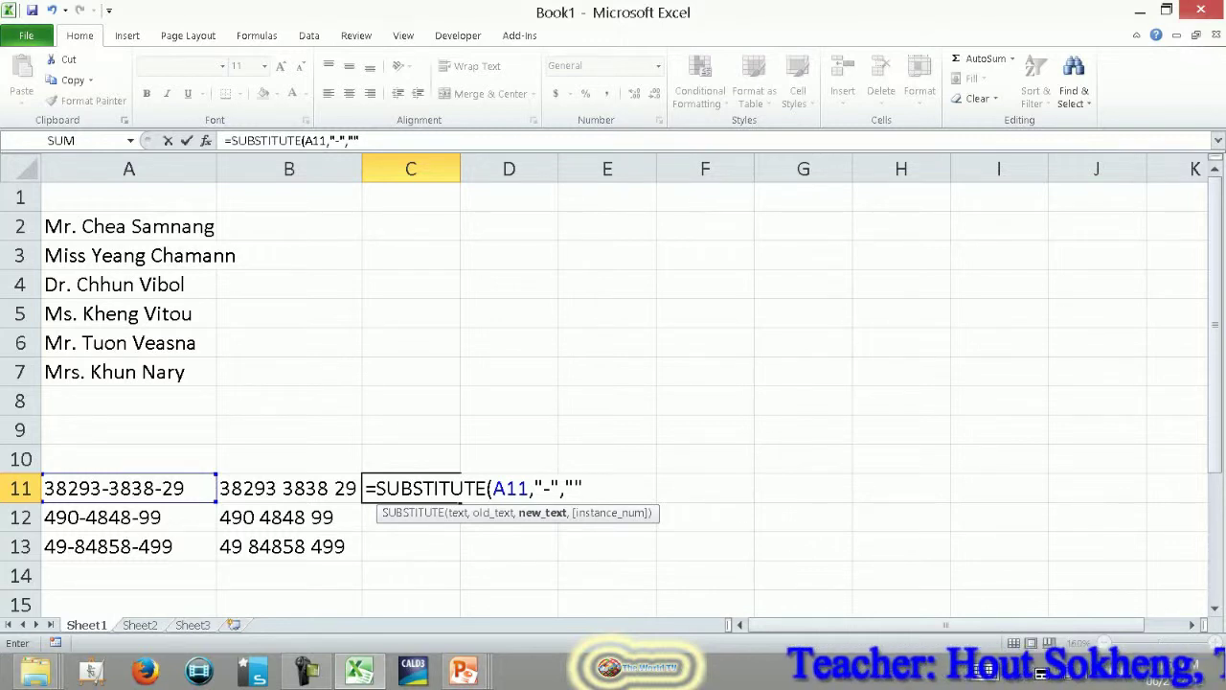
{"action": "key", "text": "ctrl+Return"}
{"action": "key", "text": "shift+Down"}
{"action": "key", "text": "shift+Down"}
{"action": "key", "text": "ctrl+d"}
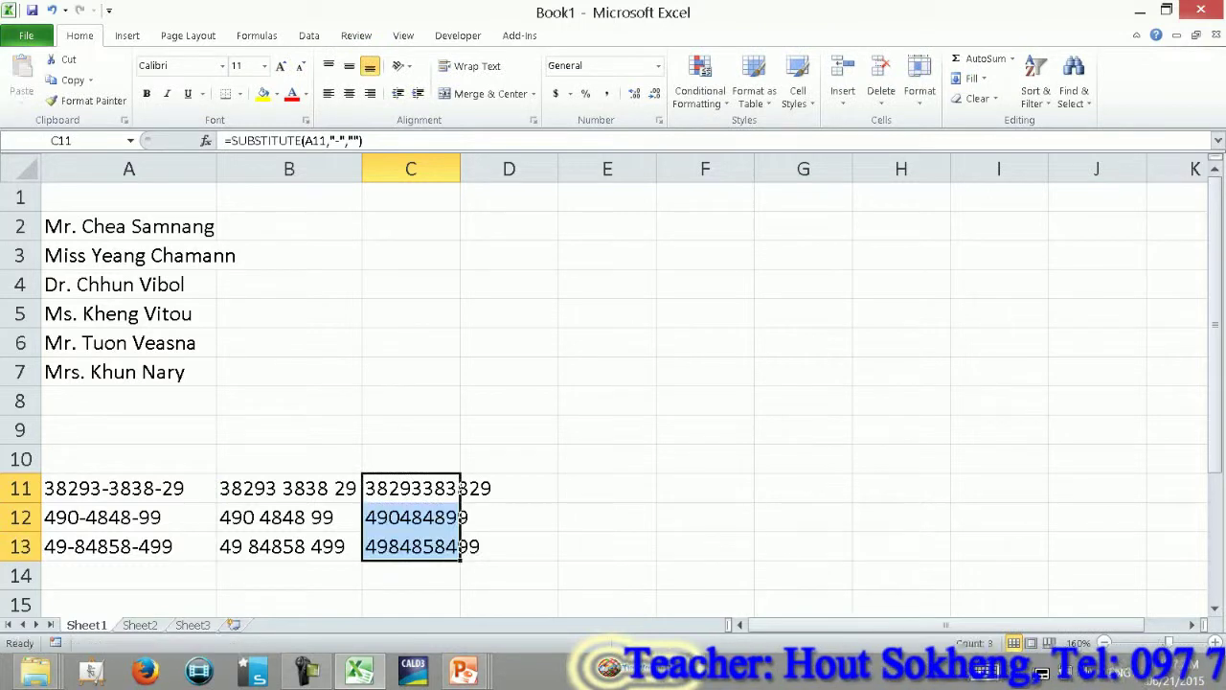
{"action": "left_click_drag", "start_coordinate": [459, 169], "coordinate": [548, 169]}
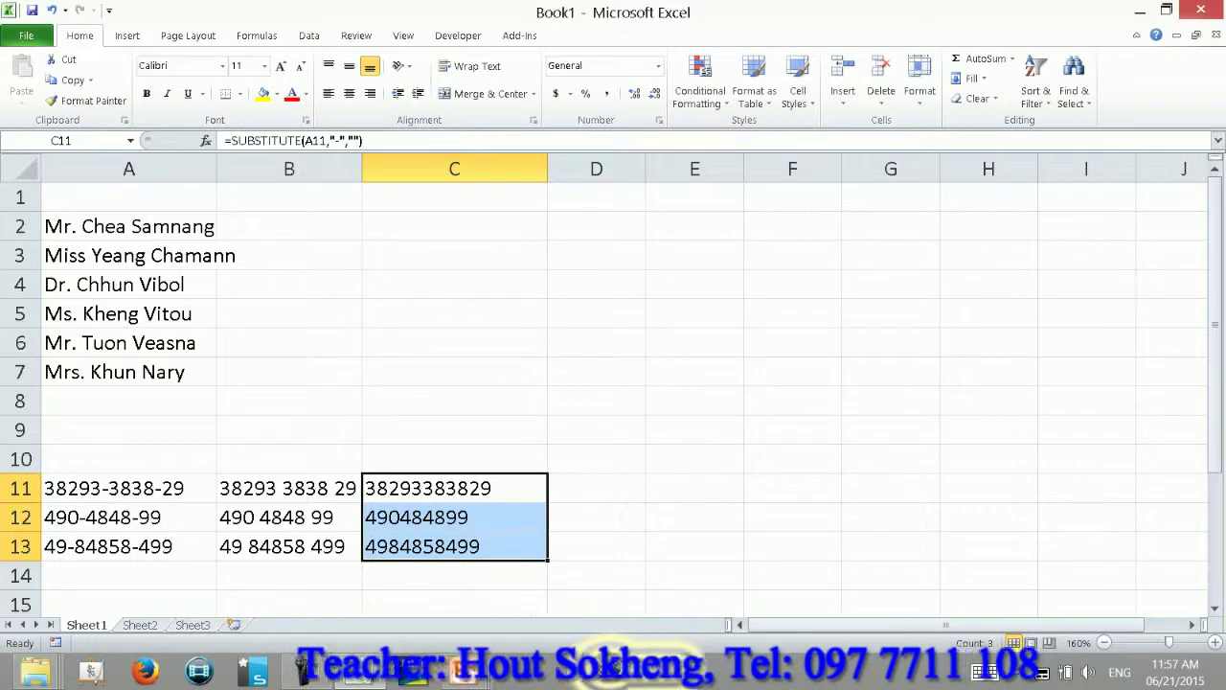
- Enter =VALUE(C11) in D11 and fill it down through D13
{"action": "left_click", "coordinate": [596, 488]}
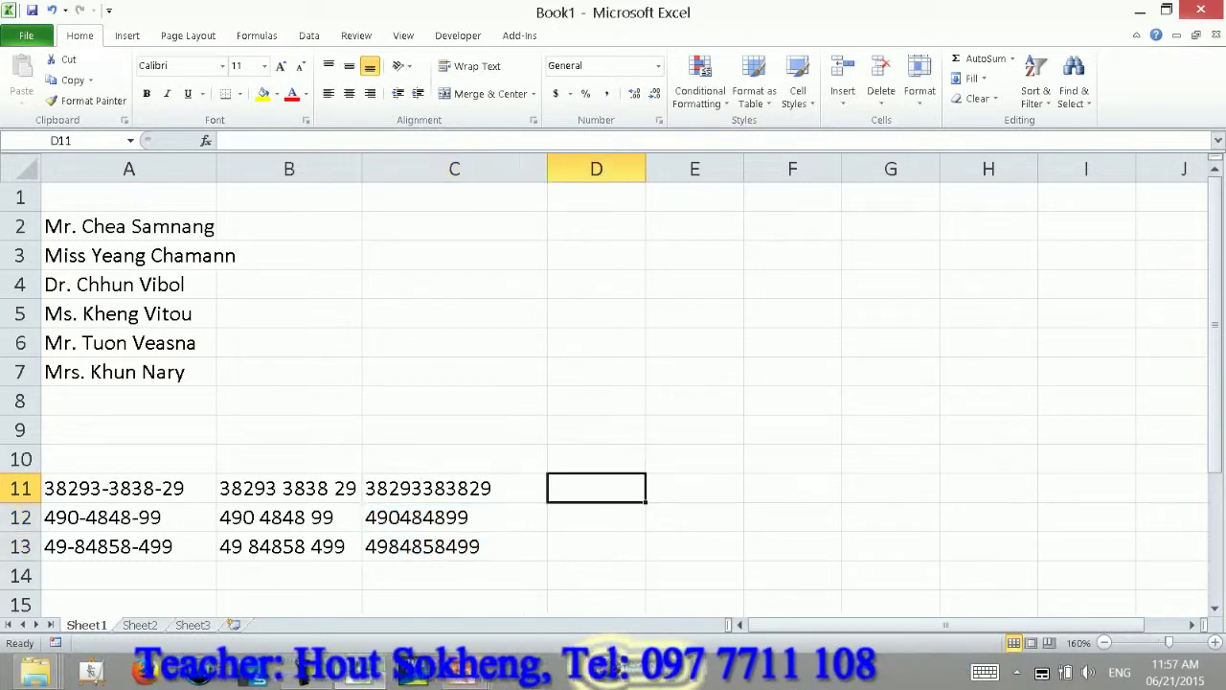
{"action": "type", "text": "=va"}
{"action": "key", "text": "Tab"}
{"action": "key", "text": "Left"}
{"action": "key", "text": "Return"}
{"action": "left_click", "coordinate": [614, 487]}
{"action": "key", "text": "shift+Down"}
{"action": "key", "text": "shift+Down"}
{"action": "key", "text": "ctrl+d"}
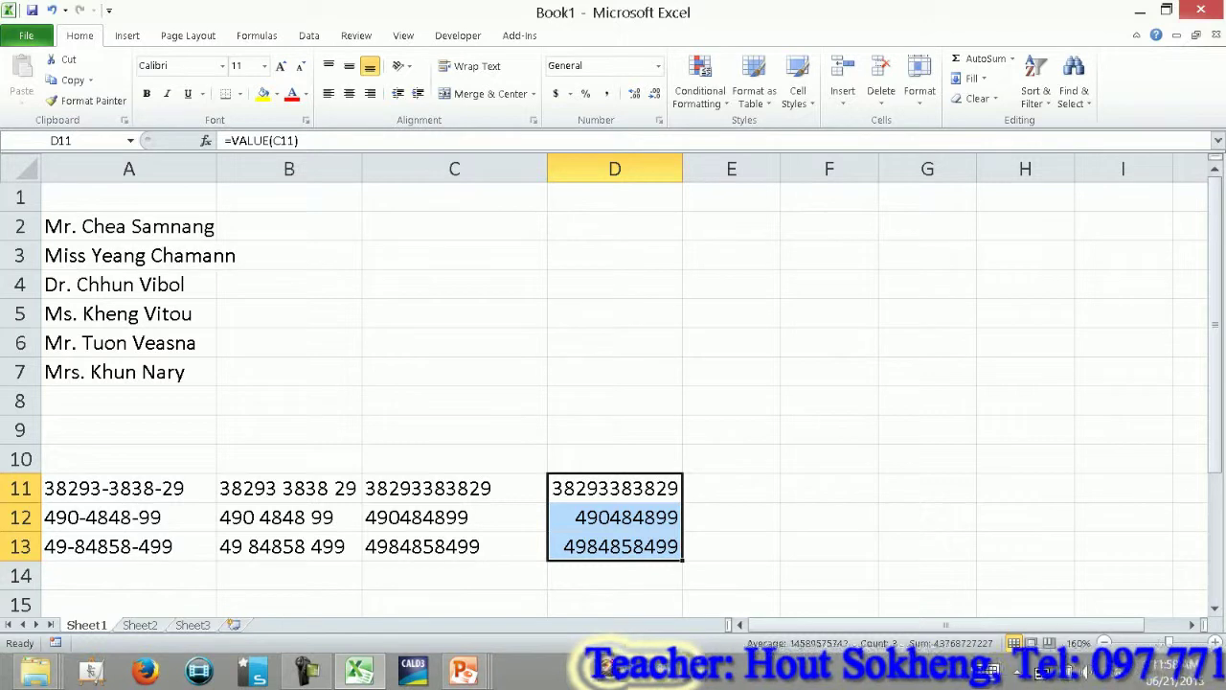
{"action": "left_click", "coordinate": [731, 459]}
{"action": "left_click", "coordinate": [731, 488]}
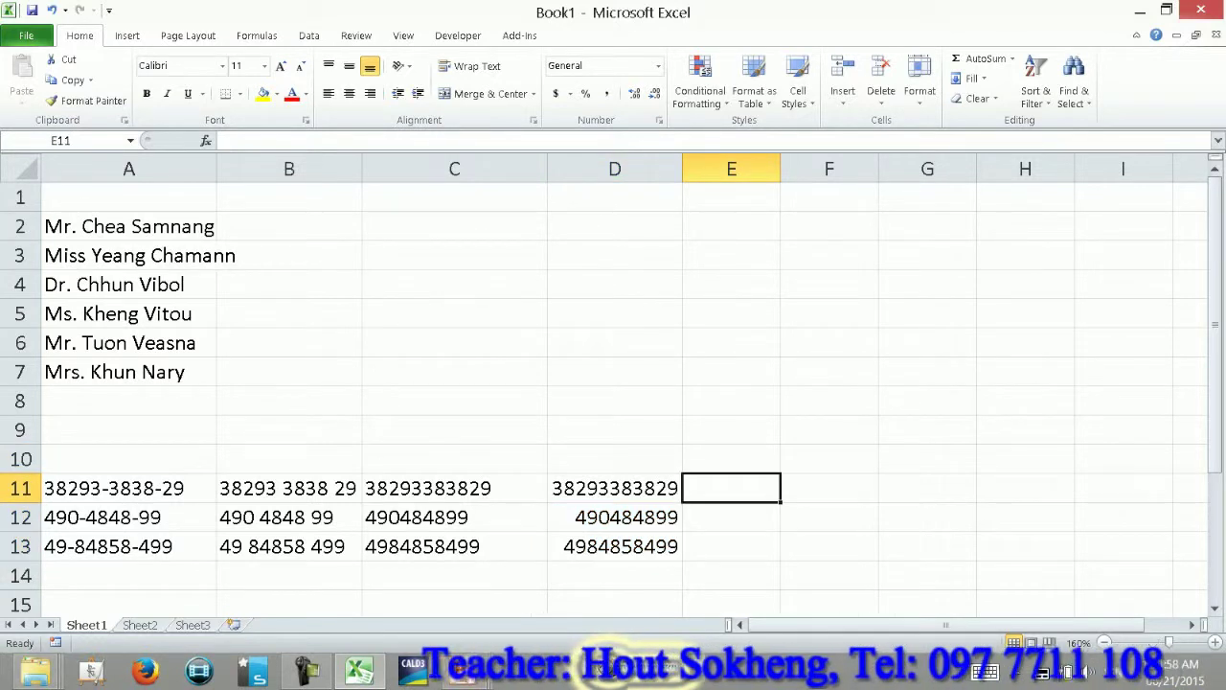
- Enter =SUBSTITUTE(B11," ","") in E11, copy it down to E13, and auto-fit column E
{"action": "type", "text": "=sub"}
{"action": "key", "text": "Tab"}
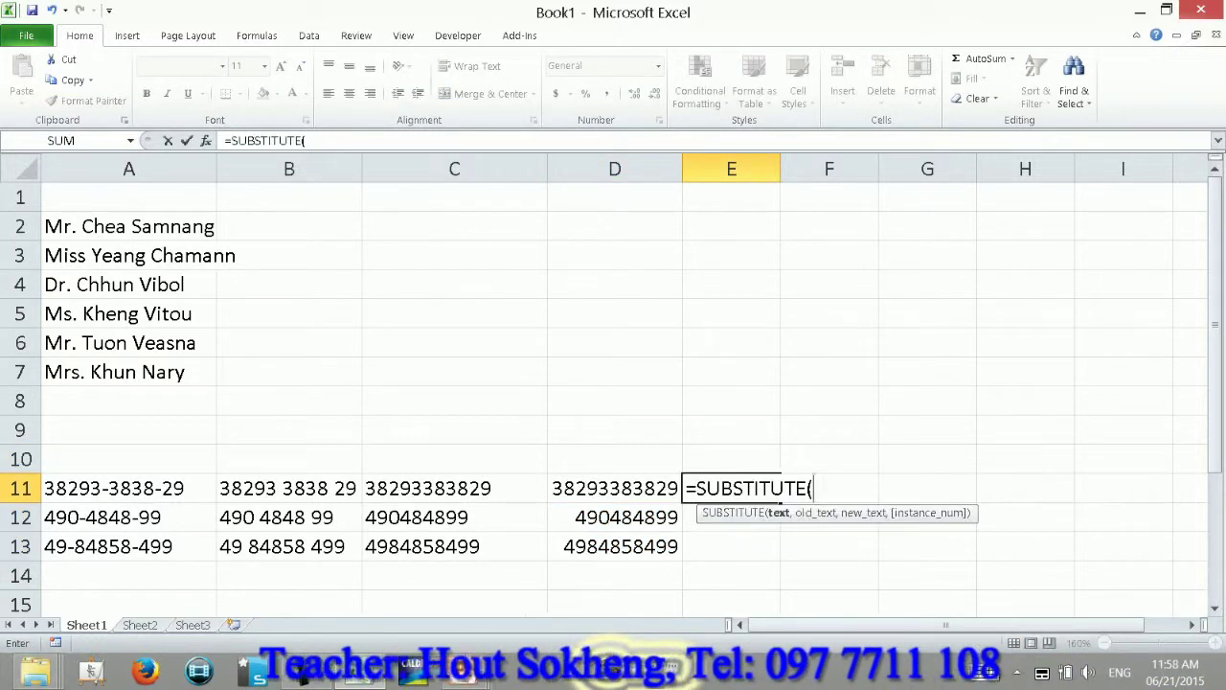
{"action": "left_click", "coordinate": [289, 487]}
{"action": "type", "text": ",\""}
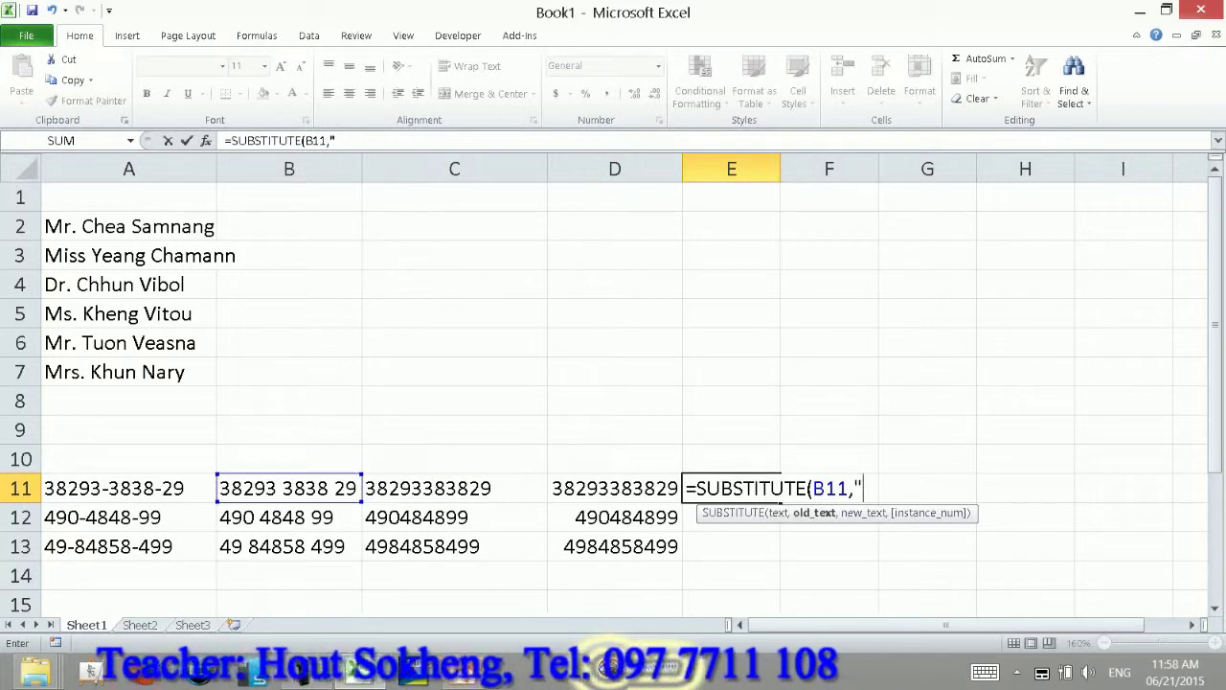
{"action": "type", "text": " \",\"\")"}
{"action": "key", "text": "Return"}
{"action": "left_click", "coordinate": [731, 487]}
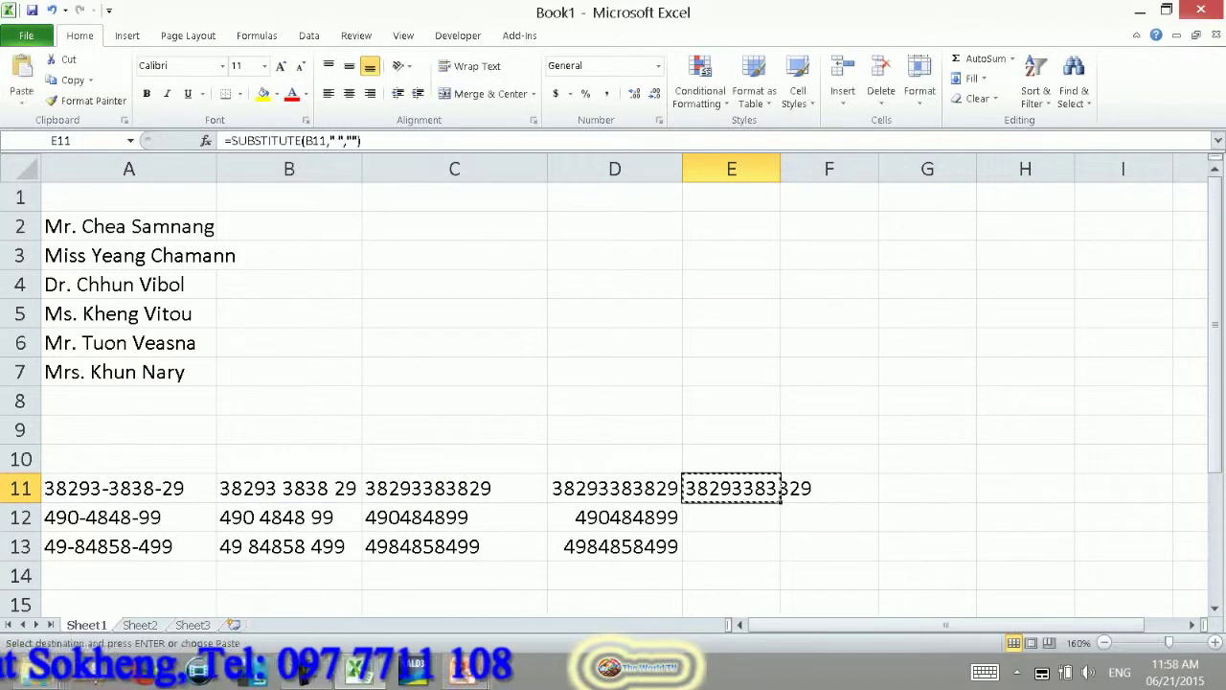
{"action": "left_click_drag", "start_coordinate": [781, 502], "coordinate": [782, 557]}
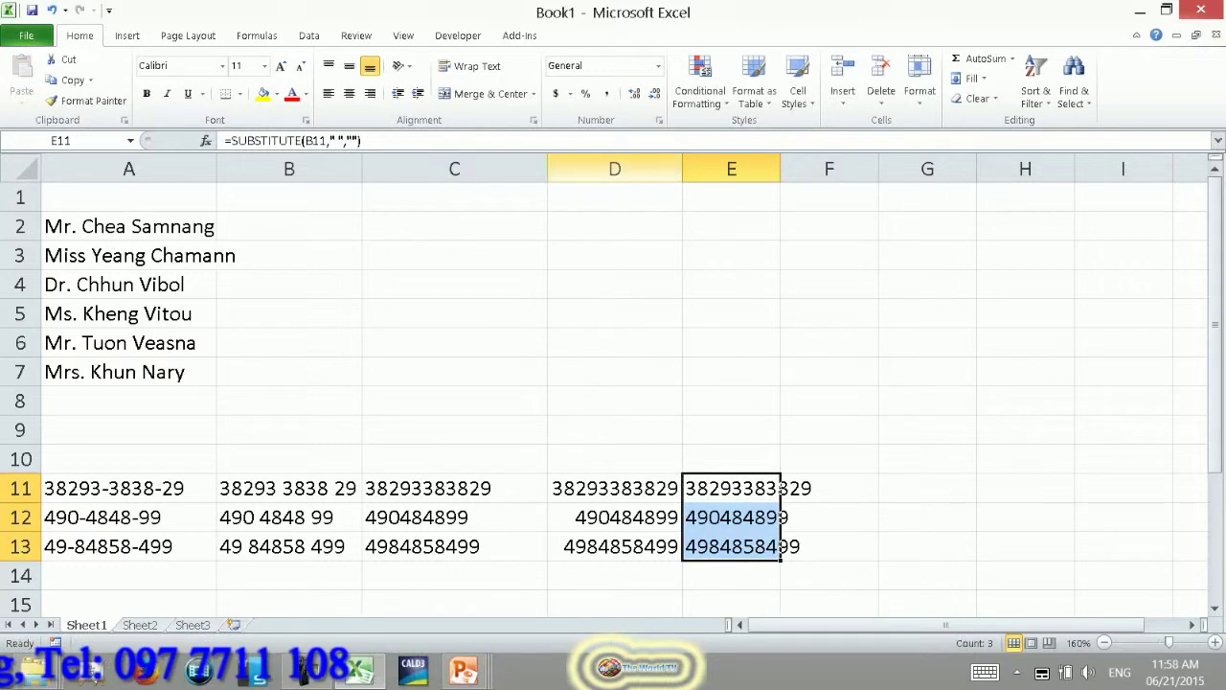
{"action": "double_click", "coordinate": [780, 169]}
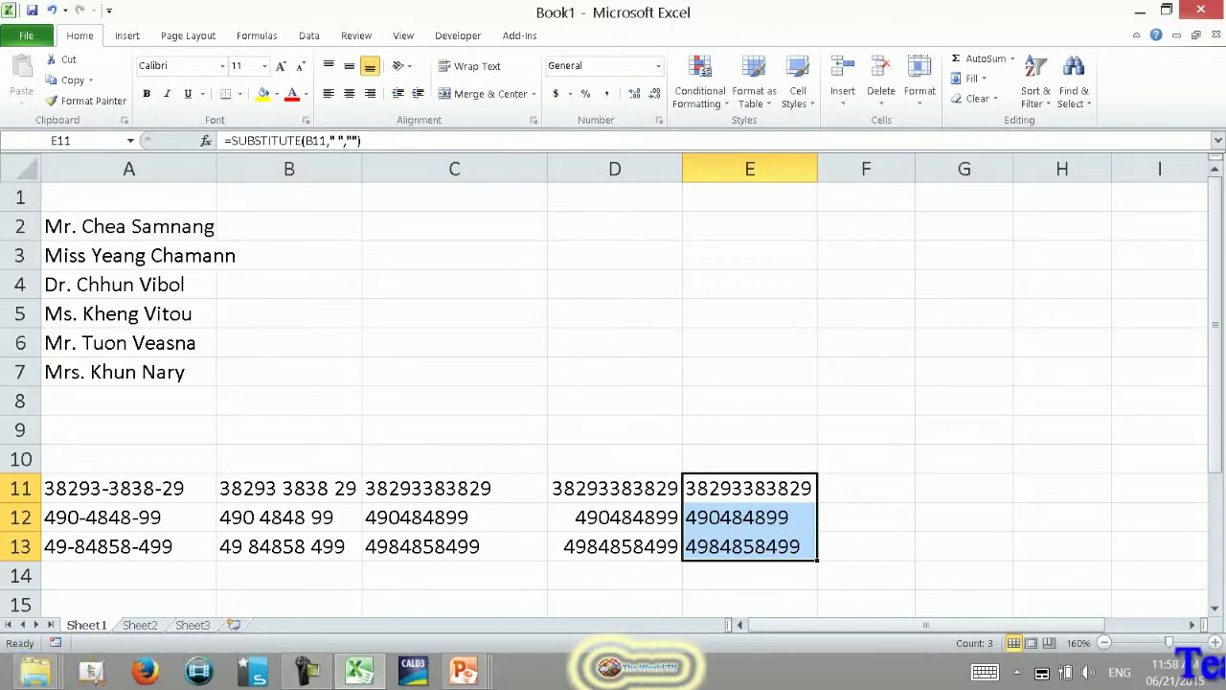
{"action": "left_click", "coordinate": [750, 459]}
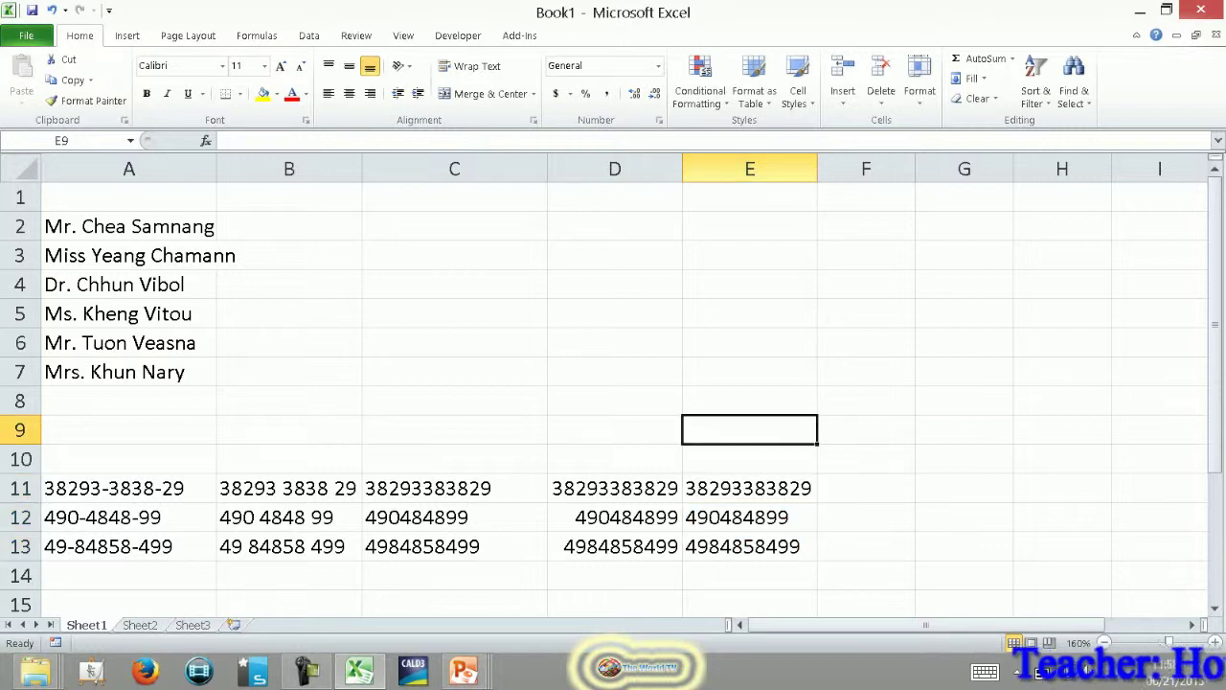
{"action": "type", "text": "'00"}
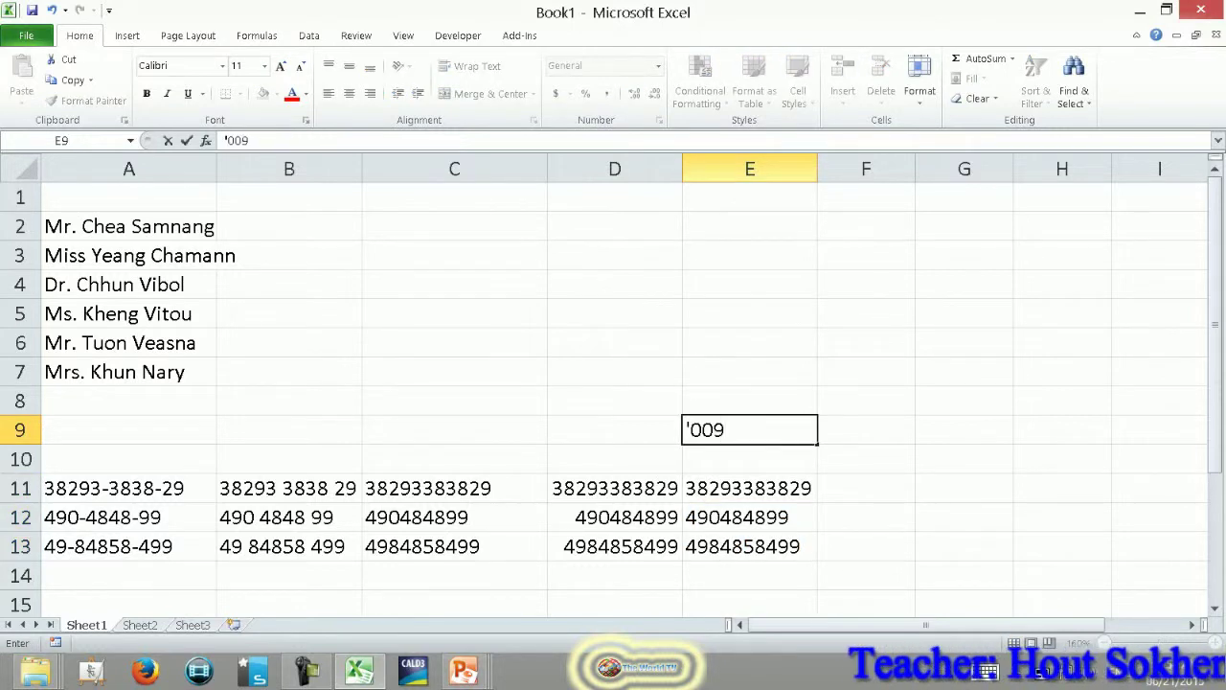
{"action": "type", "text": "9"}
{"action": "key", "text": "BackSpace"}
{"action": "key", "text": "BackSpace"}
{"action": "type", "text": "02"}
{"action": "key", "text": "BackSpace"}
{"action": "type", "text": "1-3828"}
{"action": "key", "text": "BackSpace"}
{"action": "key", "text": "BackSpace"}
{"action": "type", "text": "-393884-1"}
{"action": "key", "text": "Return"}
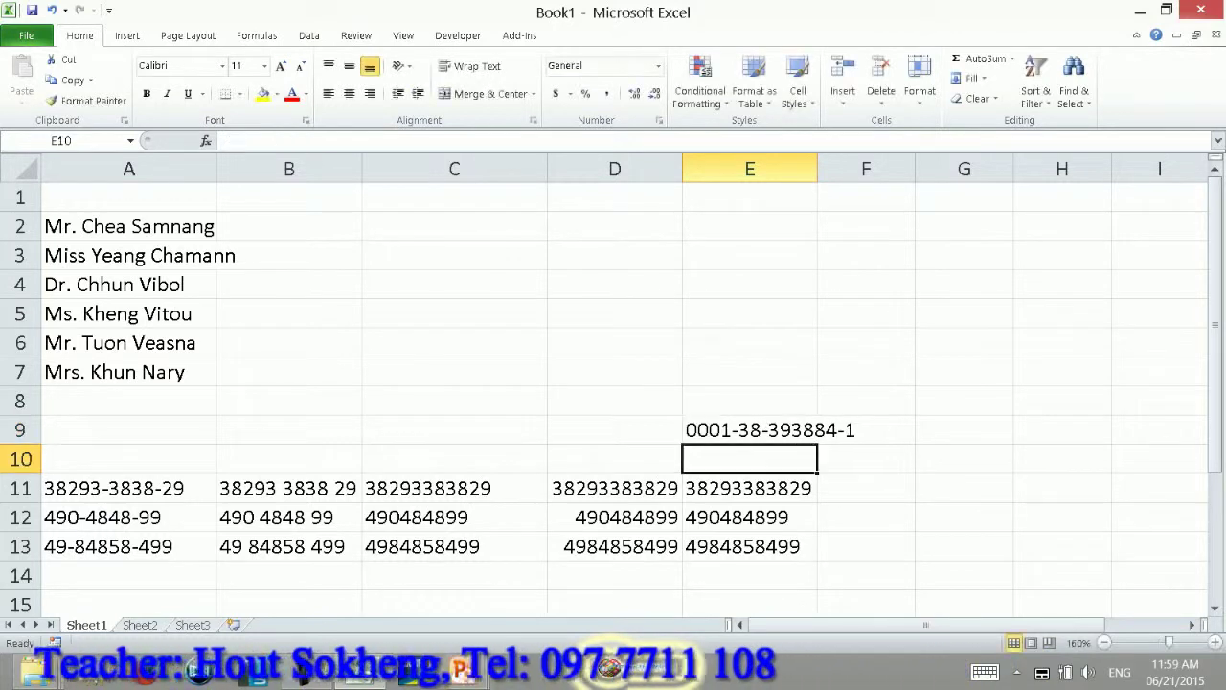
{"action": "left_click", "coordinate": [749, 429]}
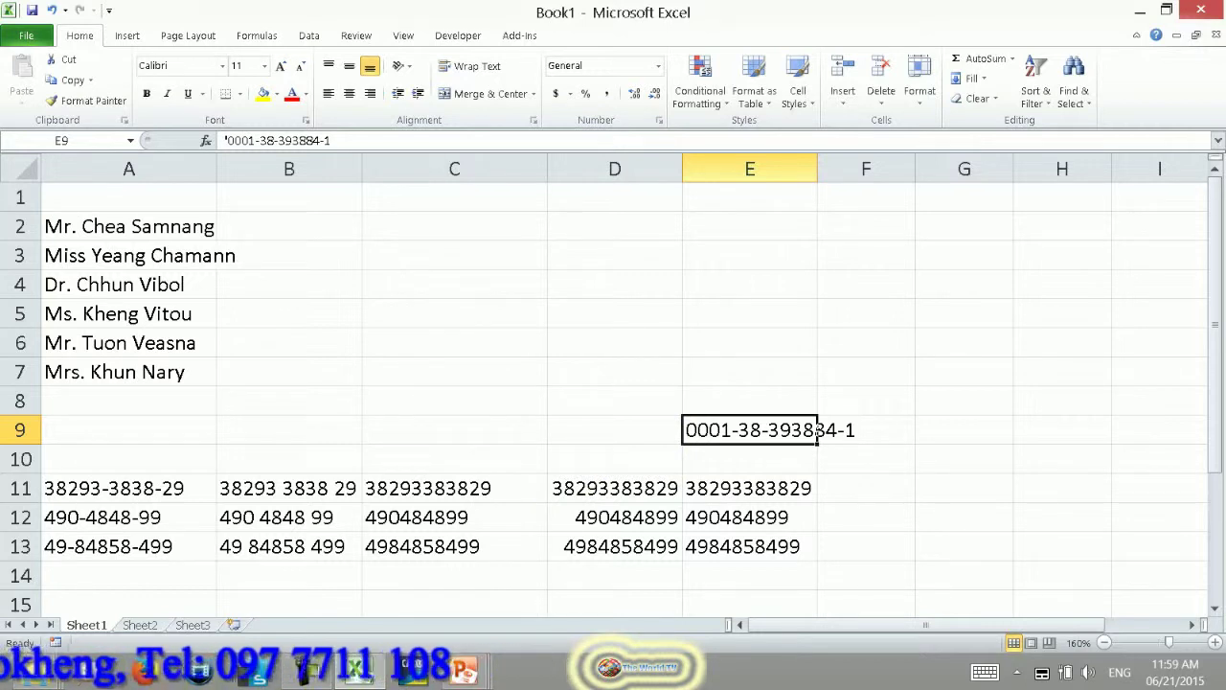
{"action": "key", "text": "F2"}
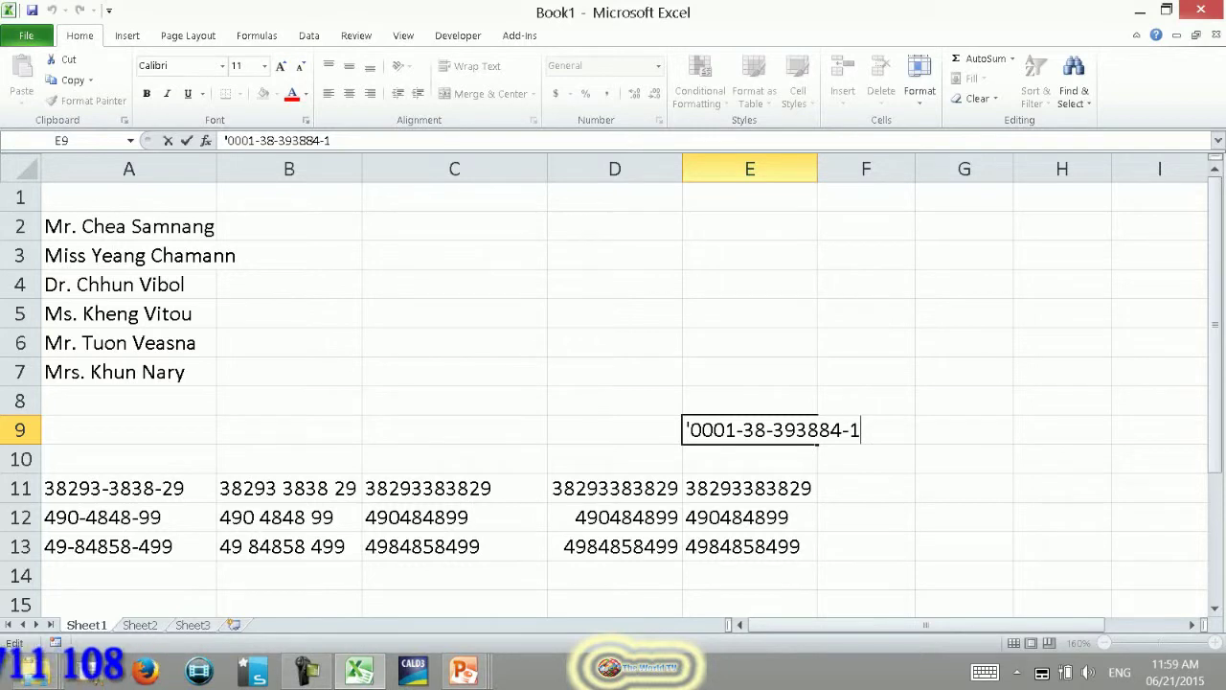
{"action": "key", "text": "Escape"}
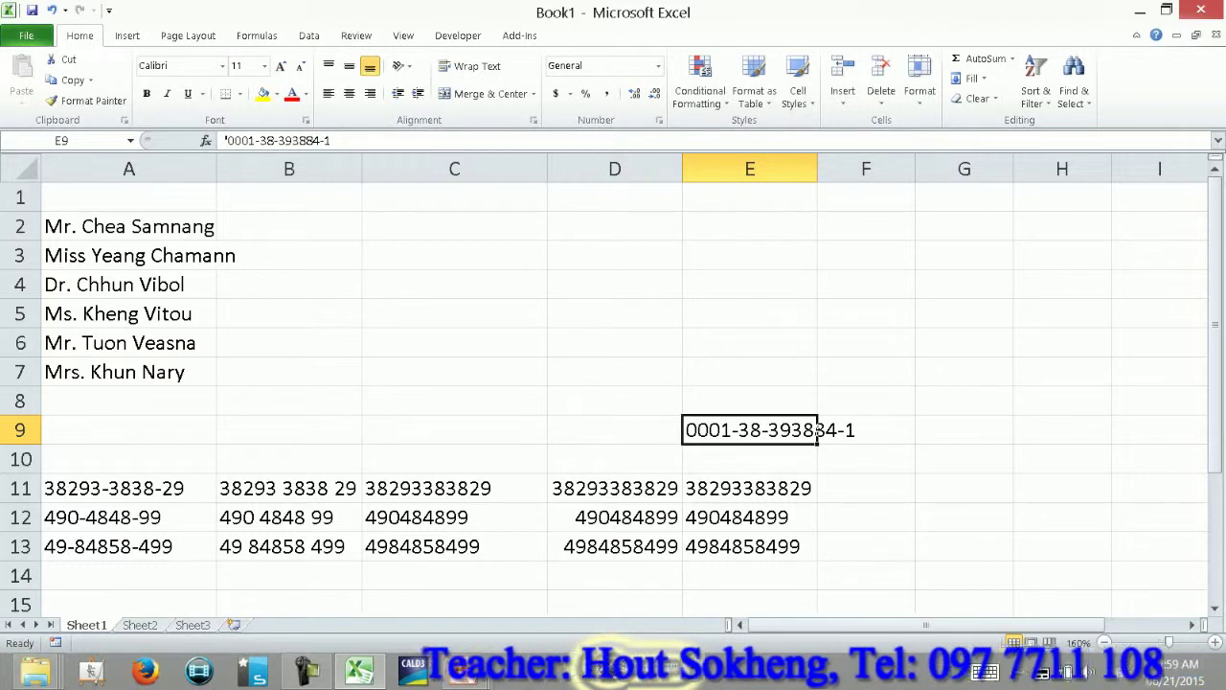
{"action": "left_click", "coordinate": [749, 488]}
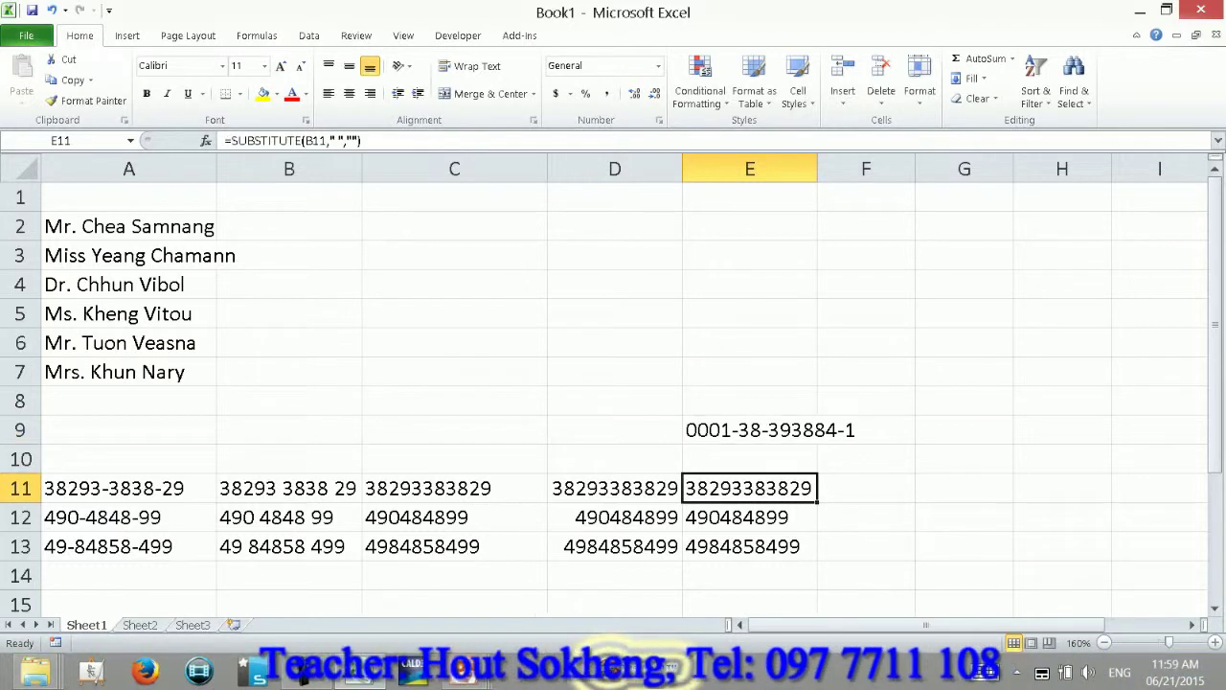
{"action": "left_click", "coordinate": [749, 430]}
{"action": "left_click_drag", "start_coordinate": [817, 169], "coordinate": [905, 168]}
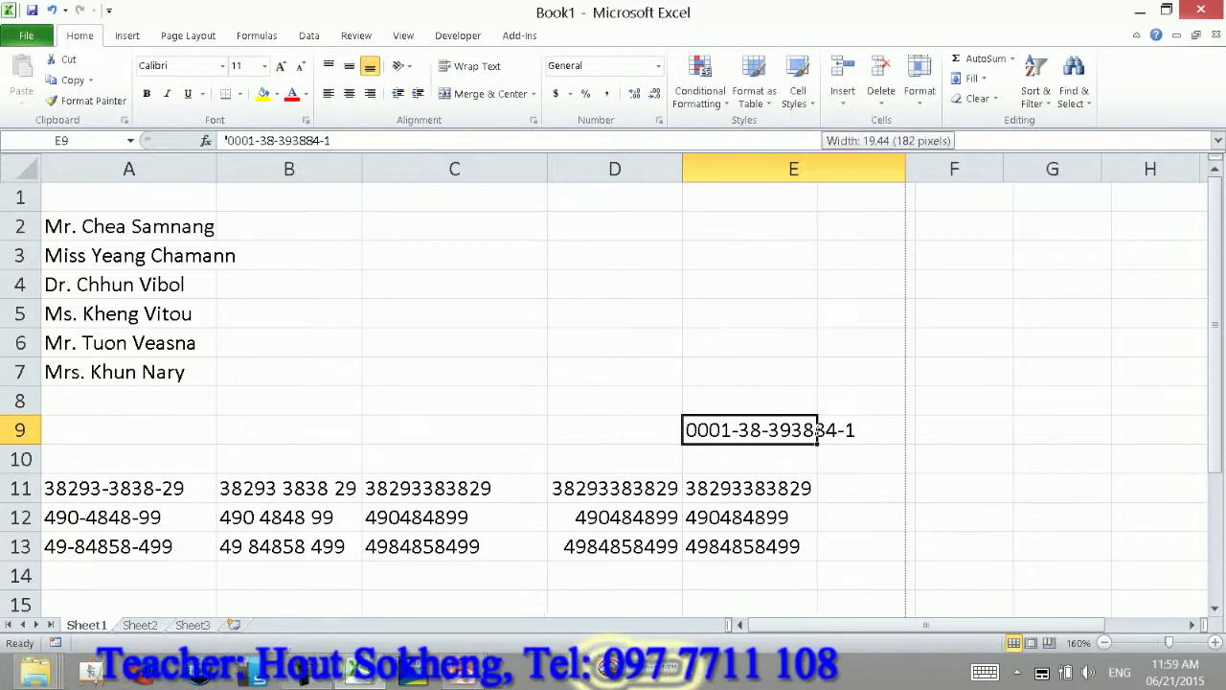
{"action": "left_click", "coordinate": [954, 430]}
{"action": "type", "text": "=re"}
{"action": "key", "text": "BackSpace"}
{"action": "key", "text": "BackSpace"}
{"action": "type", "text": "sub"}
{"action": "key", "text": "Tab"}
{"action": "key", "text": "Left"}
{"action": "type", "text": ","}
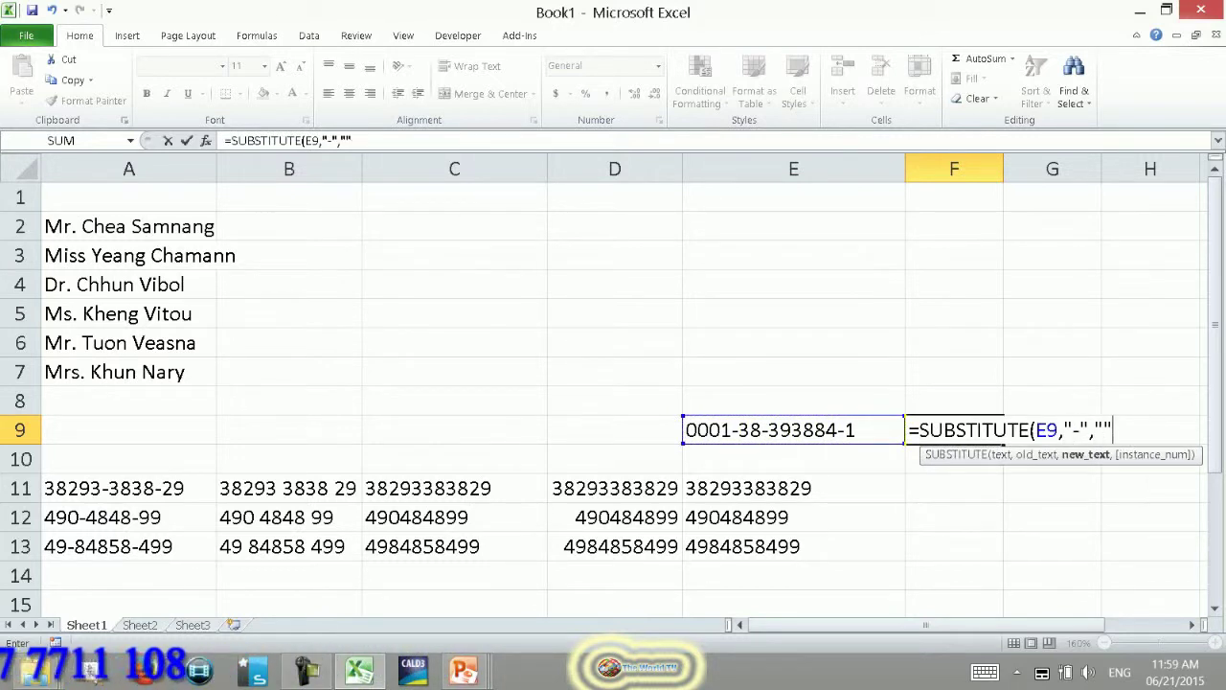
{"action": "key", "text": "Return"}
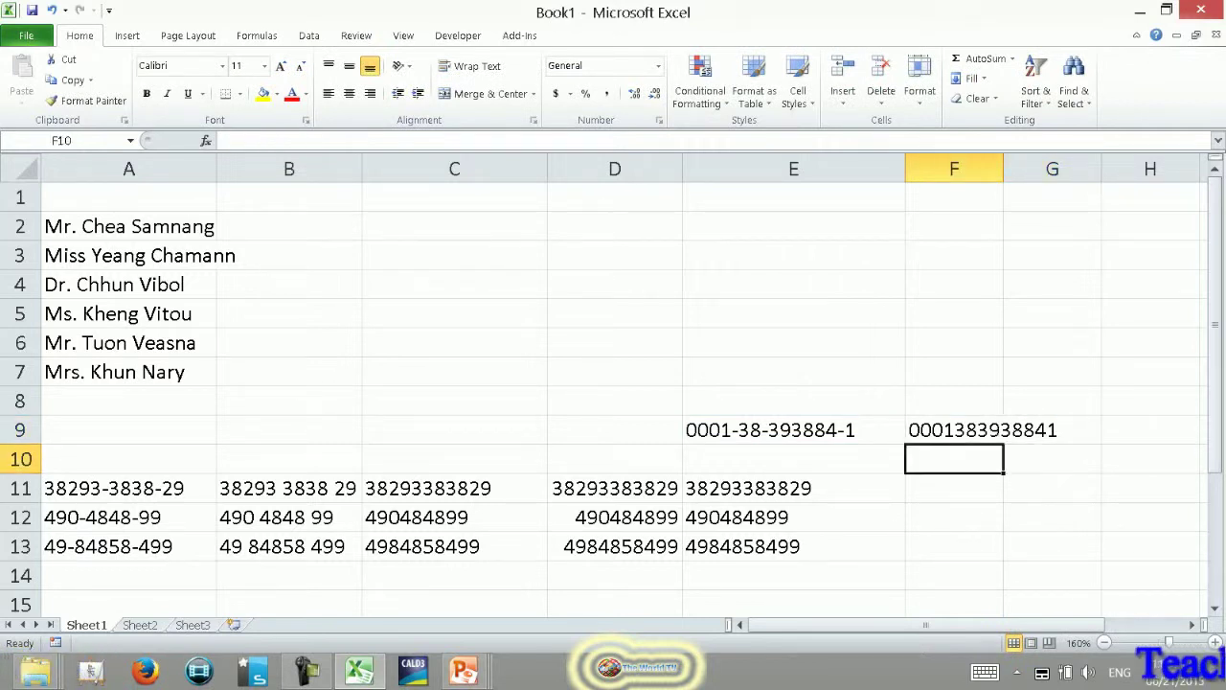
{"action": "double_click", "coordinate": [1003, 168]}
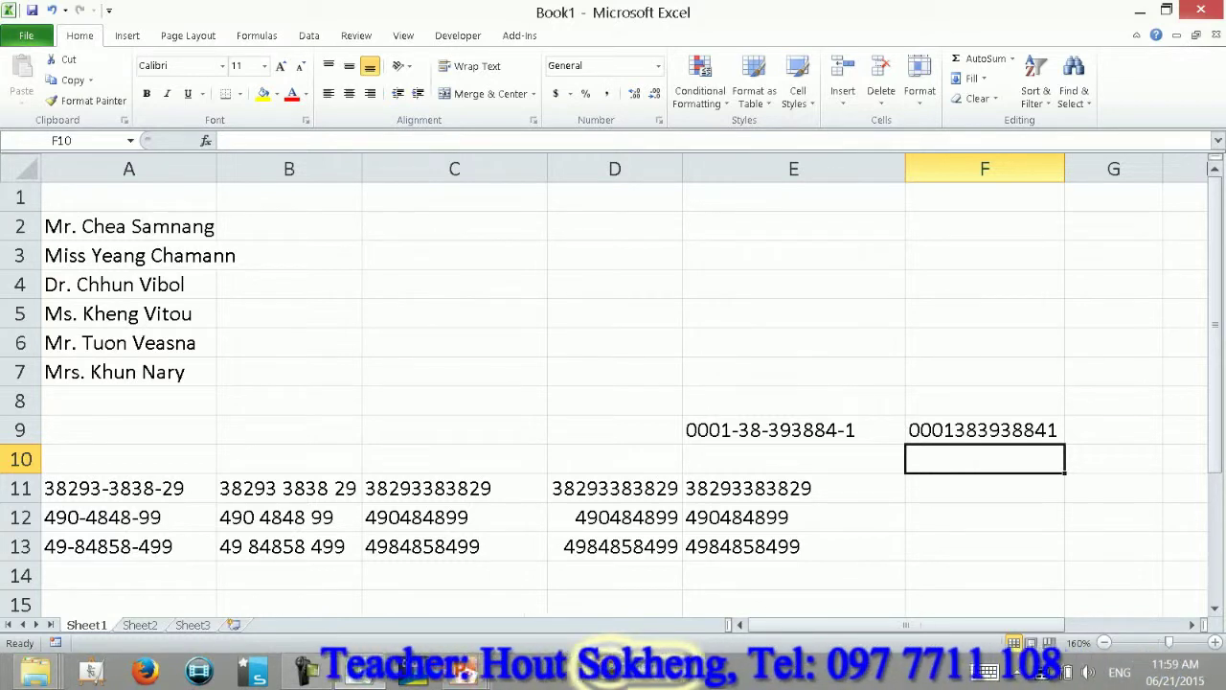
- Enter =LEFT(F9,4) in F10 and =MID(F9,5,2) in F11, giving 0001 and 38
{"action": "type", "text": "="}
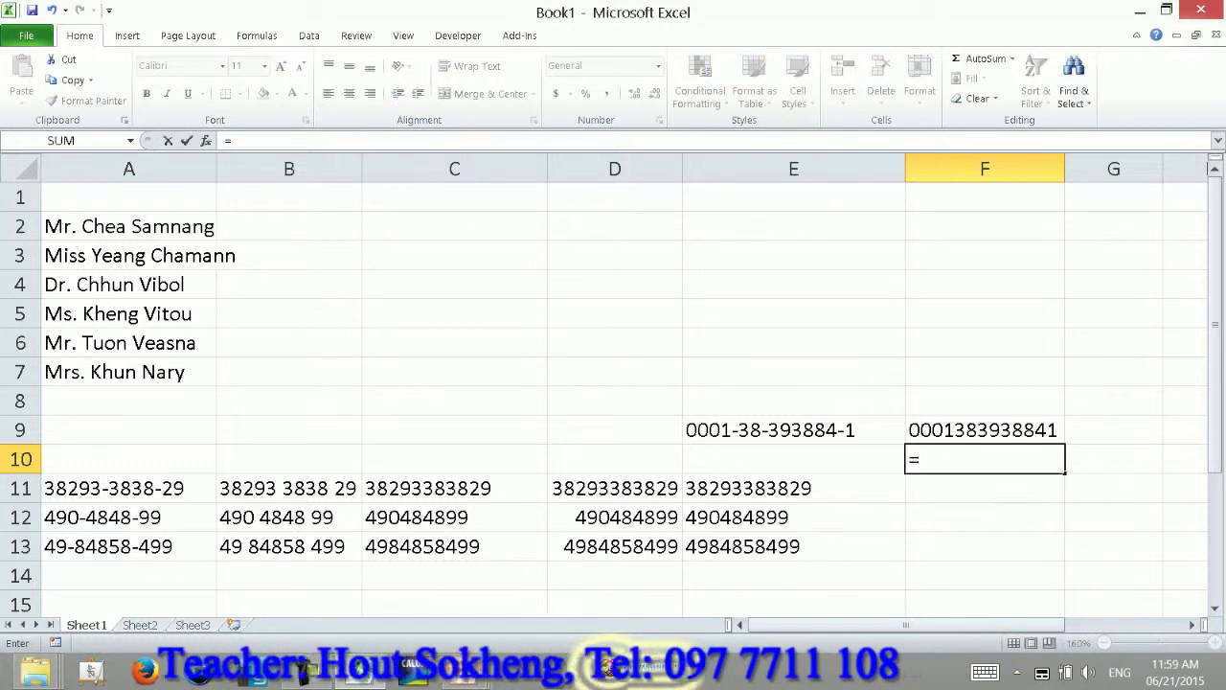
{"action": "type", "text": "left"}
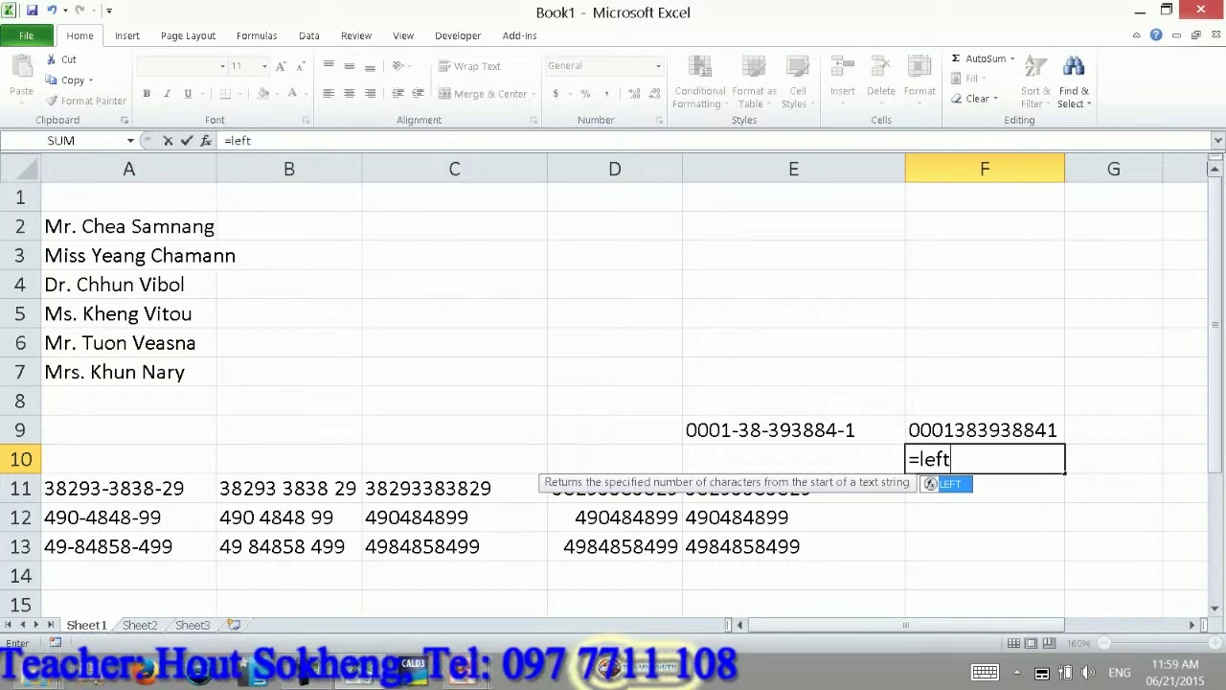
{"action": "type", "text": "(F9,4"}
{"action": "key", "text": "Return"}
{"action": "key", "text": "Up"}
{"action": "key", "text": "Down"}
{"action": "type", "text": "="}
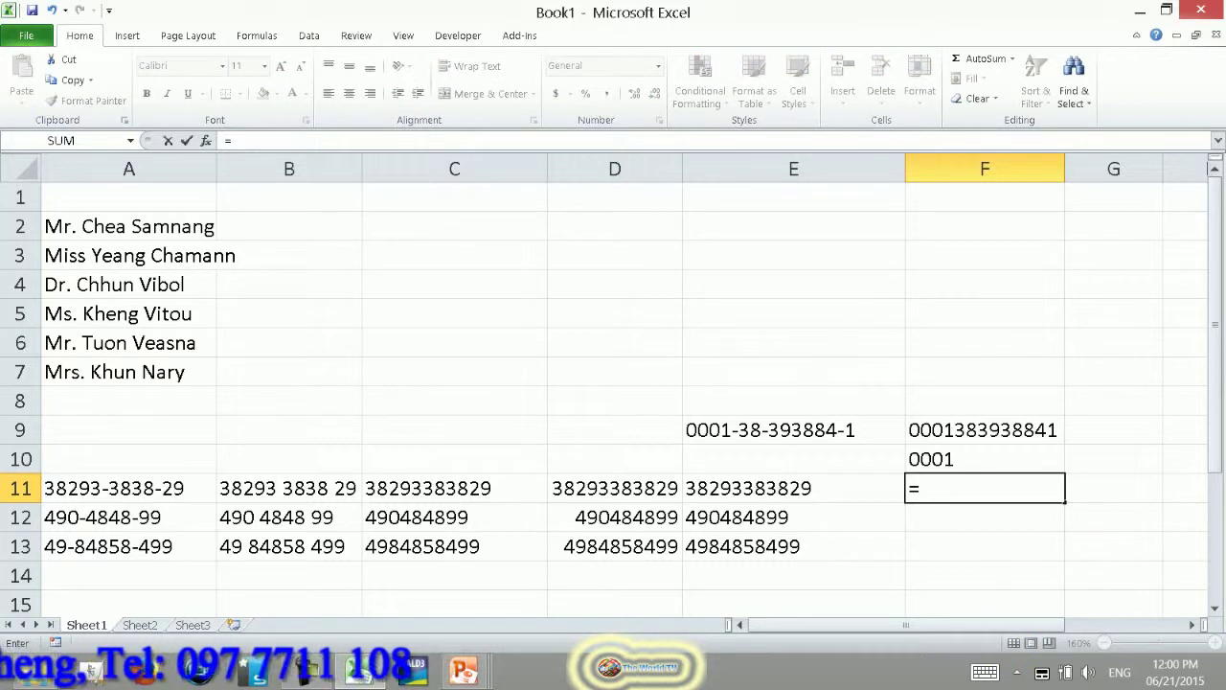
{"action": "type", "text": "mid"}
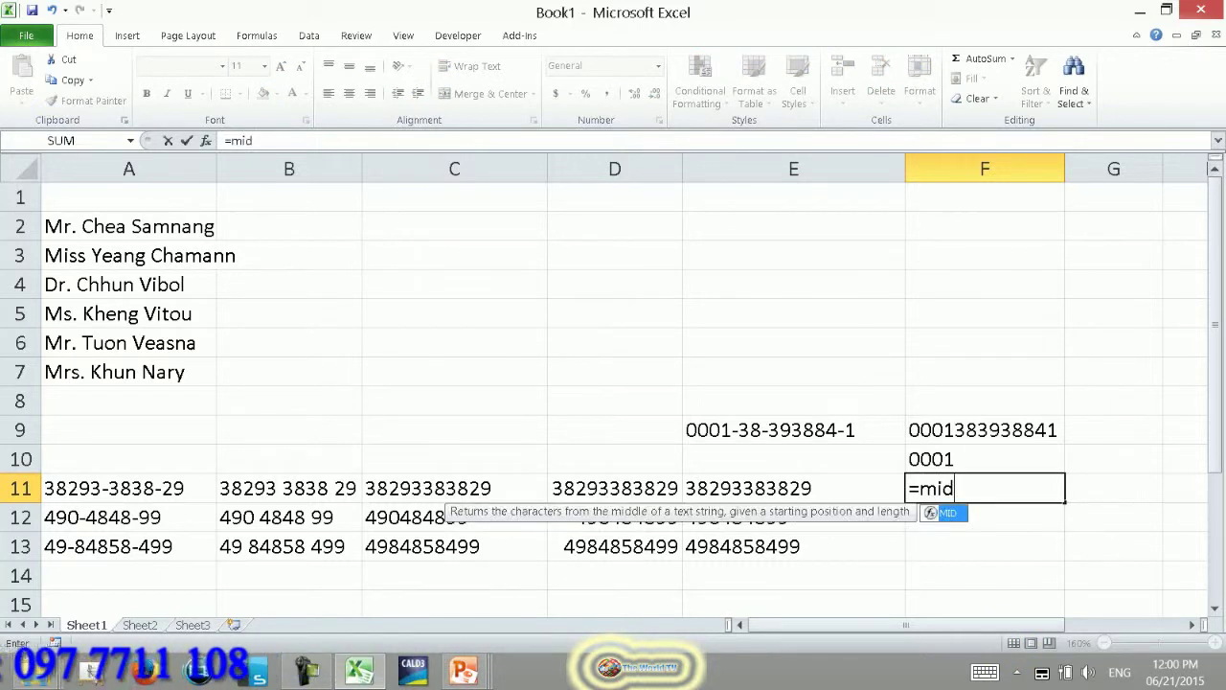
{"action": "type", "text": "("}
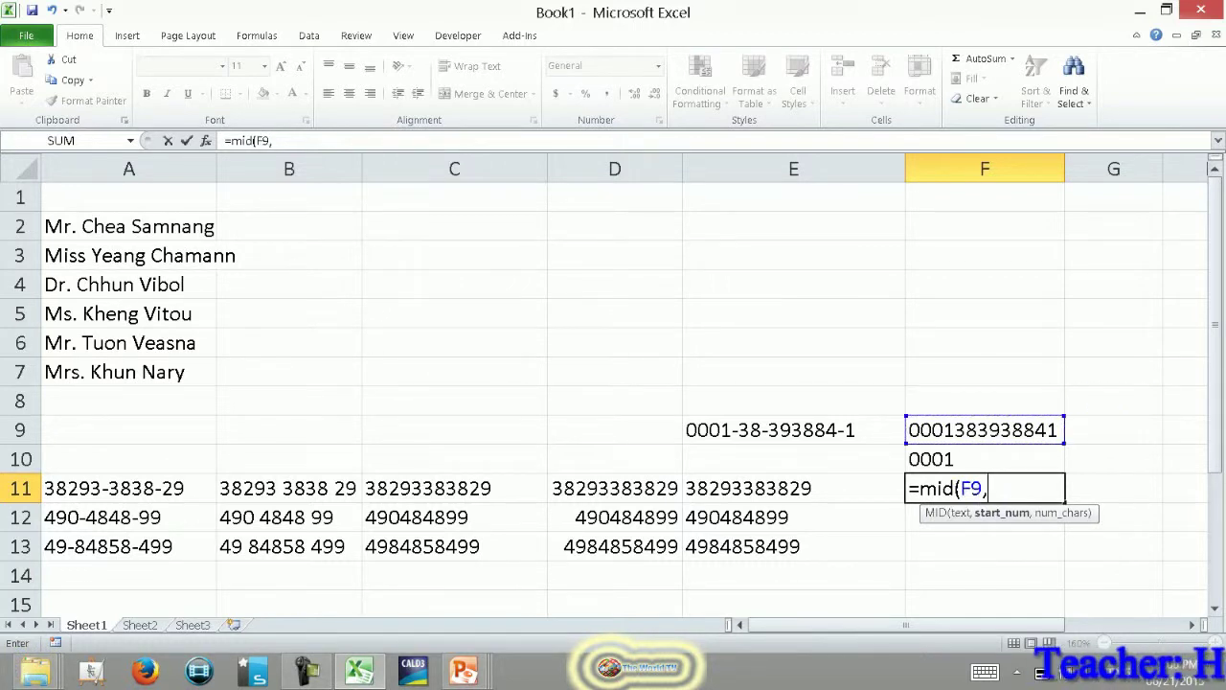
{"action": "type", "text": "2"}
{"action": "key", "text": "Return"}
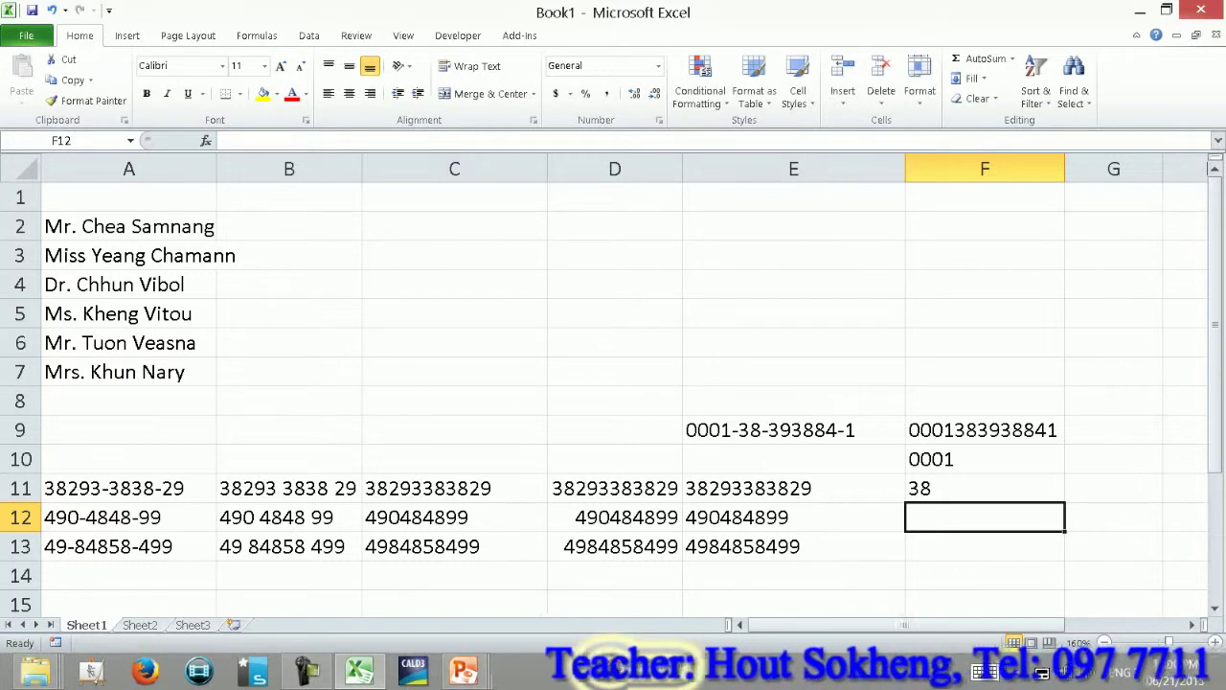
- Enter =MID(F9,7,6) in F12 to extract 393884
{"action": "type", "text": "=mi"}
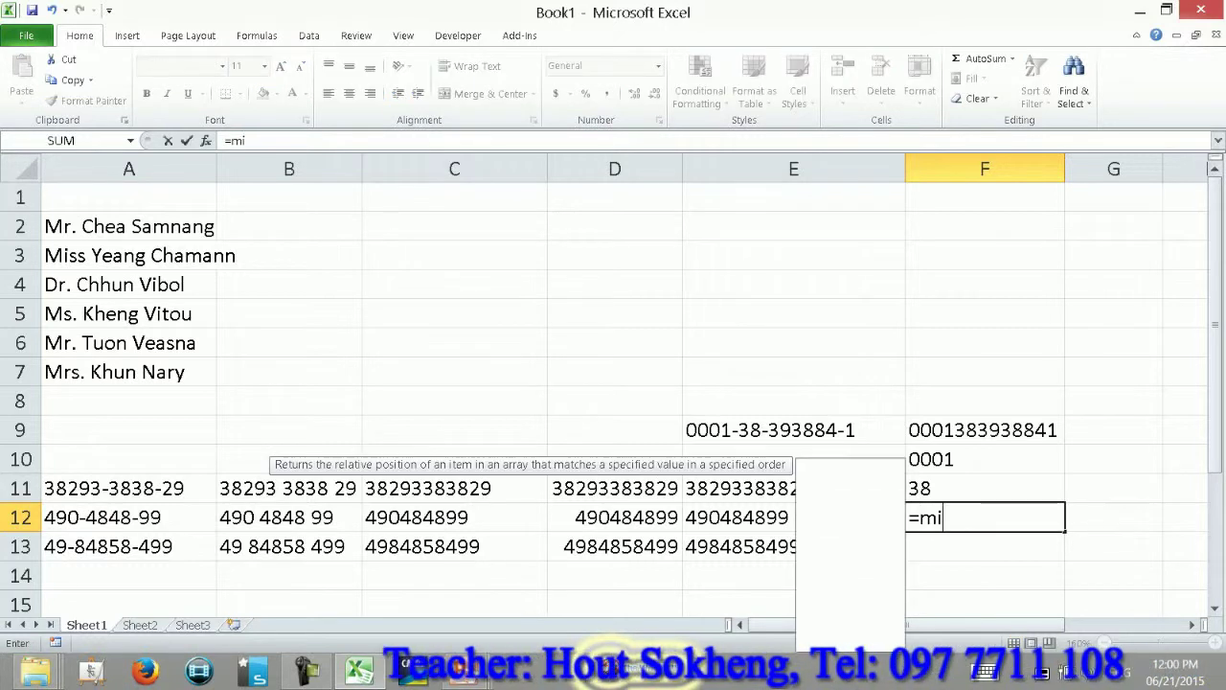
{"action": "type", "text": "d("}
{"action": "key", "text": "Up"}
{"action": "key", "text": "Up"}
{"action": "key", "text": "Up"}
{"action": "type", "text": ",6"}
{"action": "key", "text": "BackSpace"}
{"action": "type", "text": "7,"}
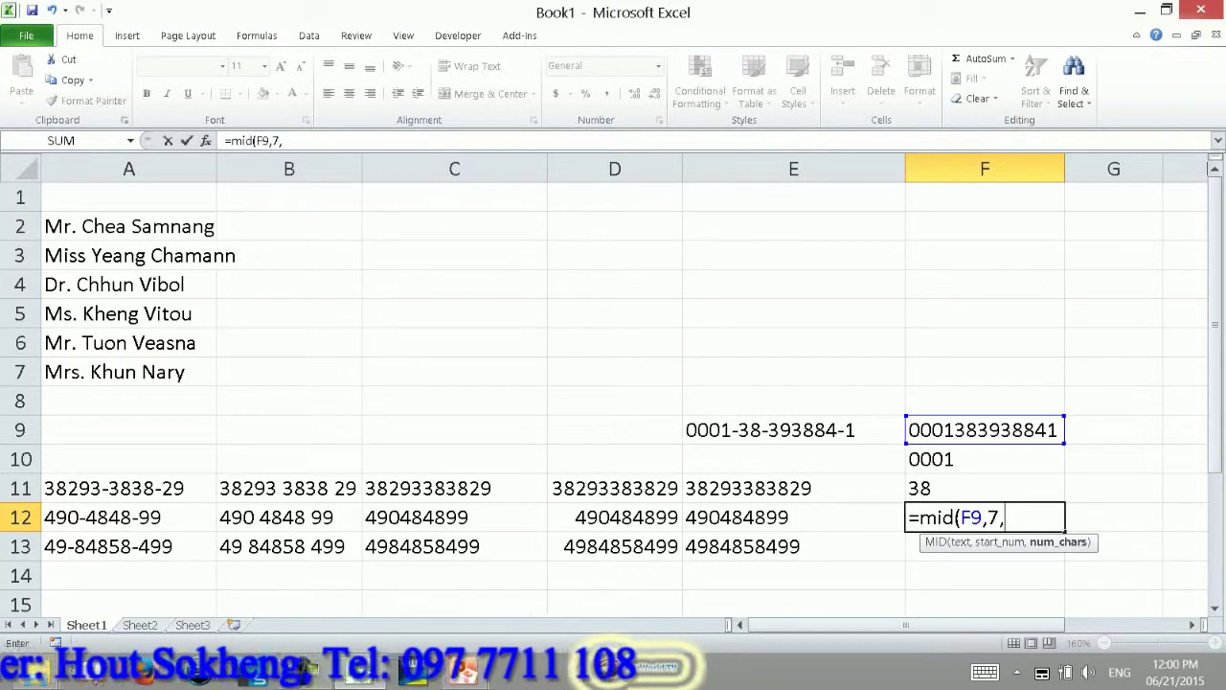
{"action": "type", "text": "6"}
{"action": "key", "text": "Return"}
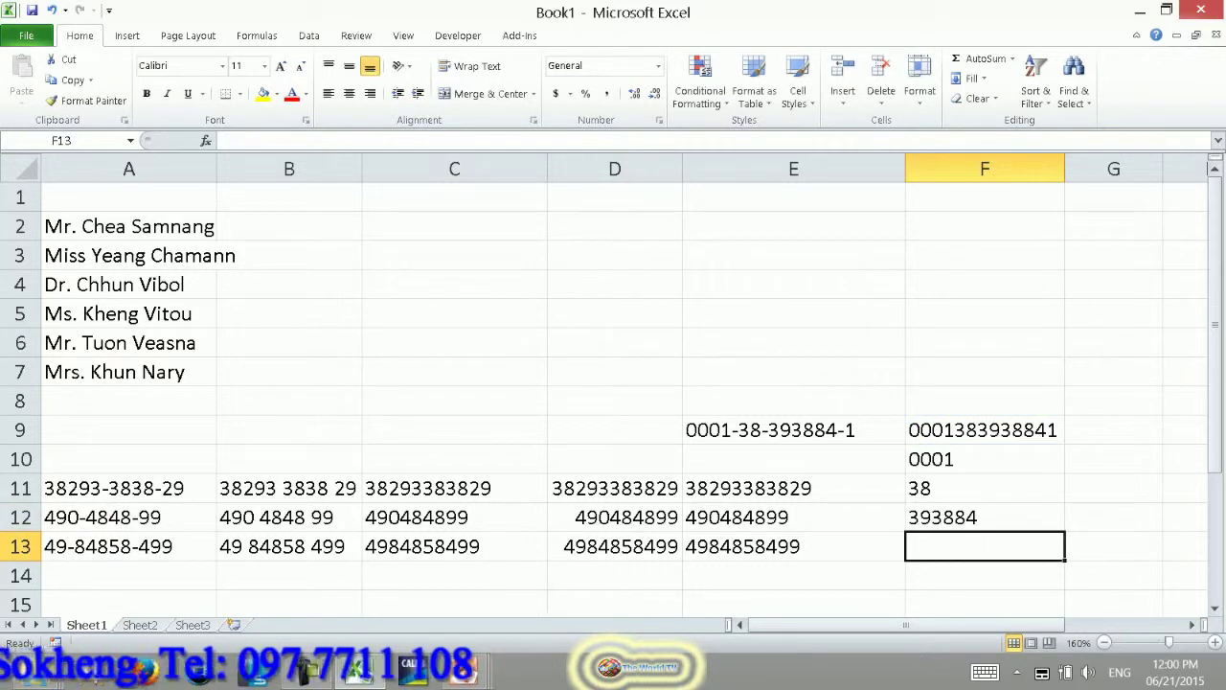
{"action": "type", "text": "=ri"}
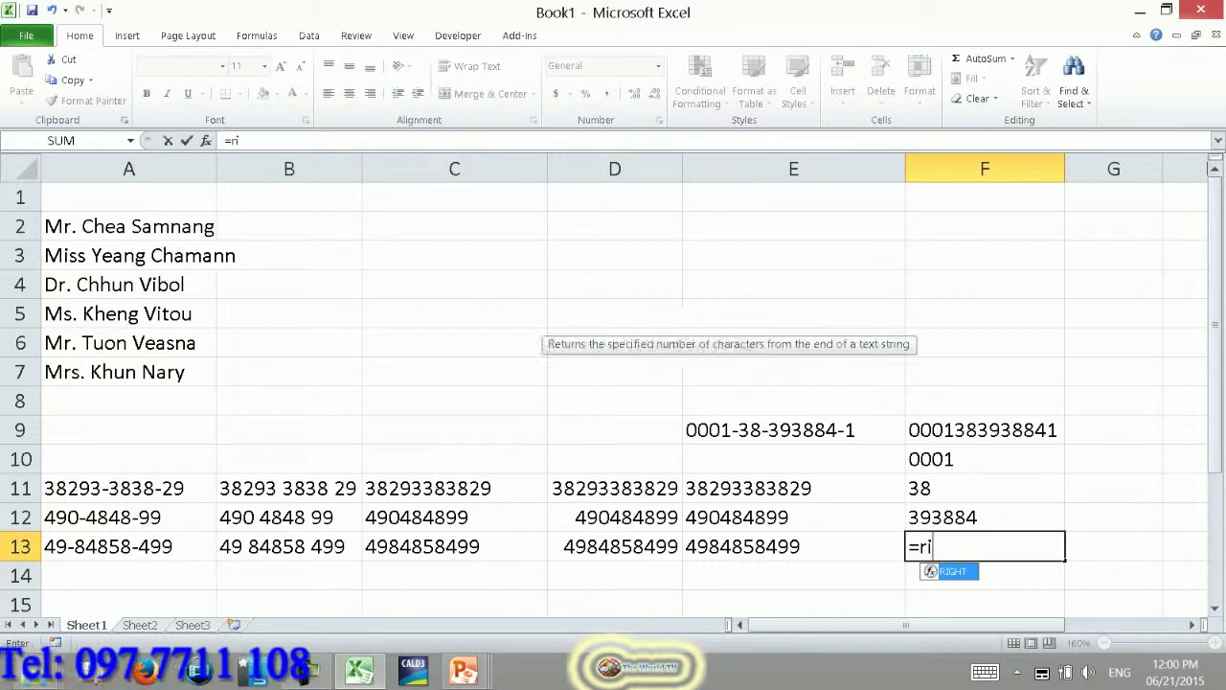
{"action": "type", "text": "ght("}
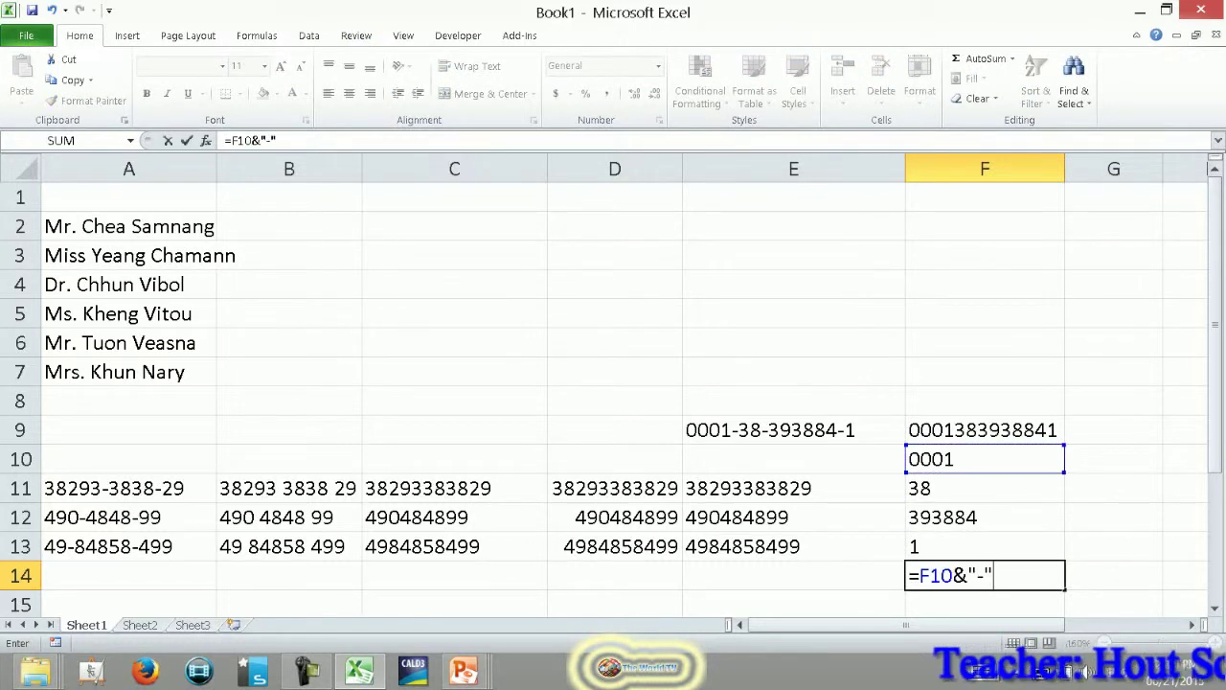
{"action": "key", "text": "Up"}
{"action": "key", "text": "Up"}
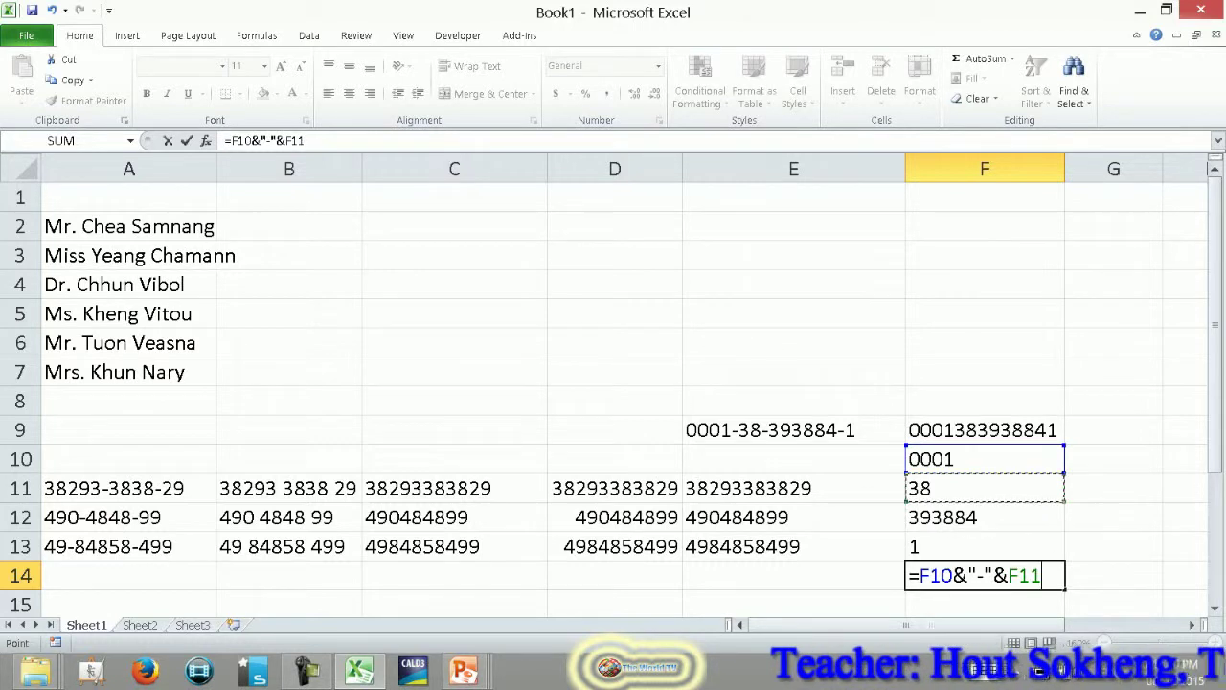
{"action": "type", "text": "&\"-\"&"}
{"action": "key", "text": "Up"}
{"action": "key", "text": "Up"}
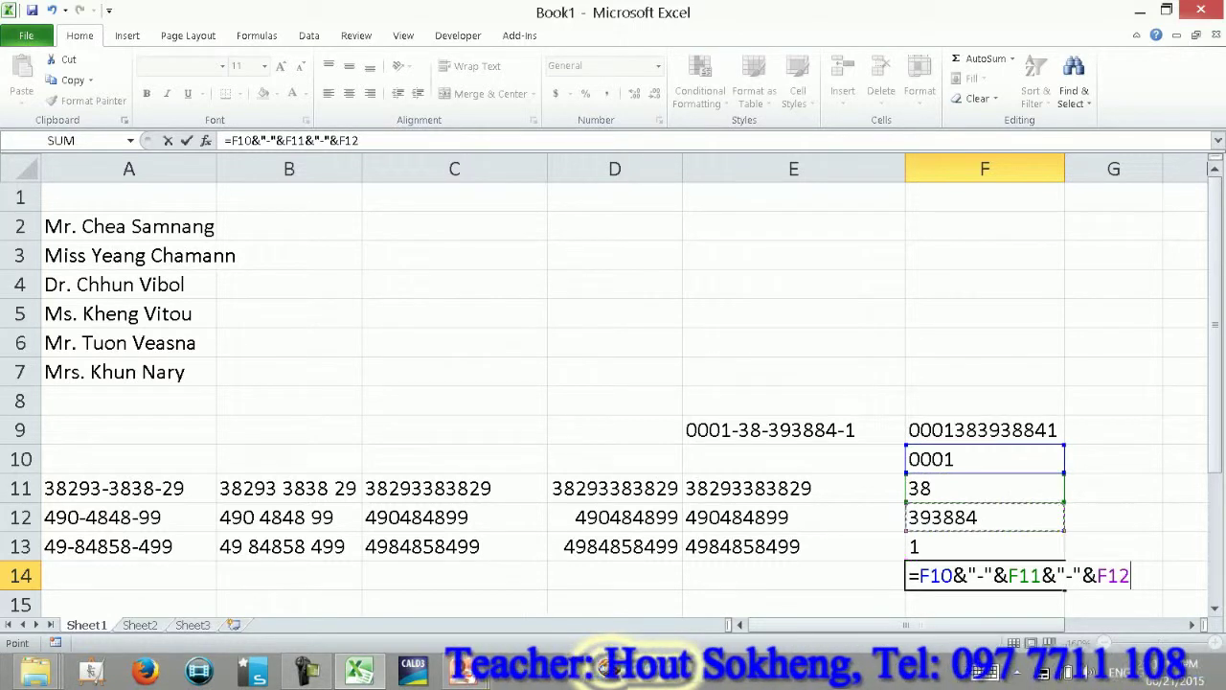
{"action": "type", "text": "&\"-\"&"}
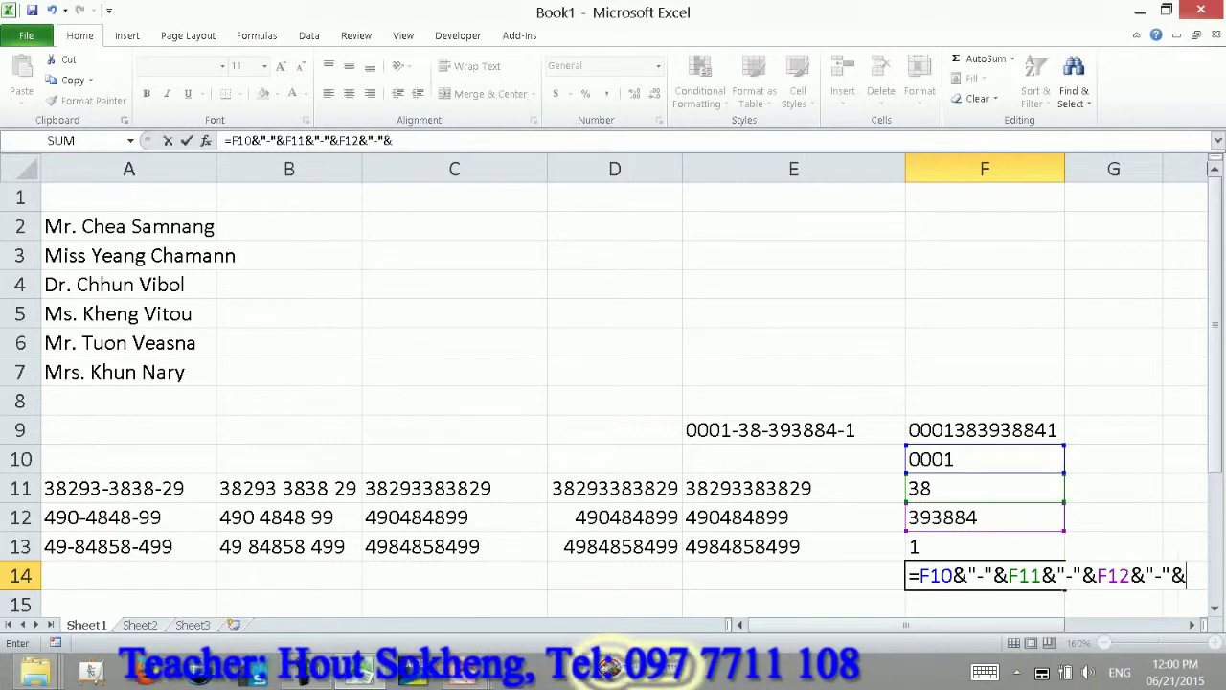
{"action": "key", "text": "Up"}
{"action": "key", "text": "Return"}
{"action": "key", "text": "Up"}
{"action": "key", "text": "Right"}
{"action": "key", "text": "Down"}
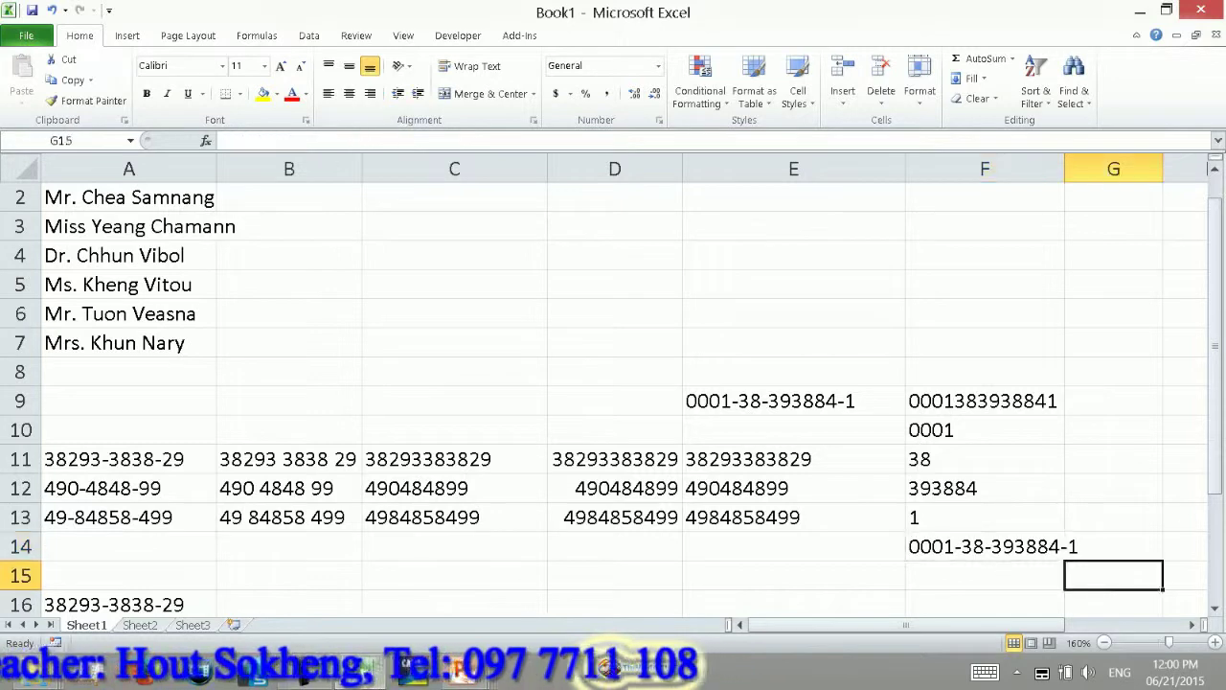
{"action": "key", "text": "Down"}
{"action": "key", "text": "Down"}
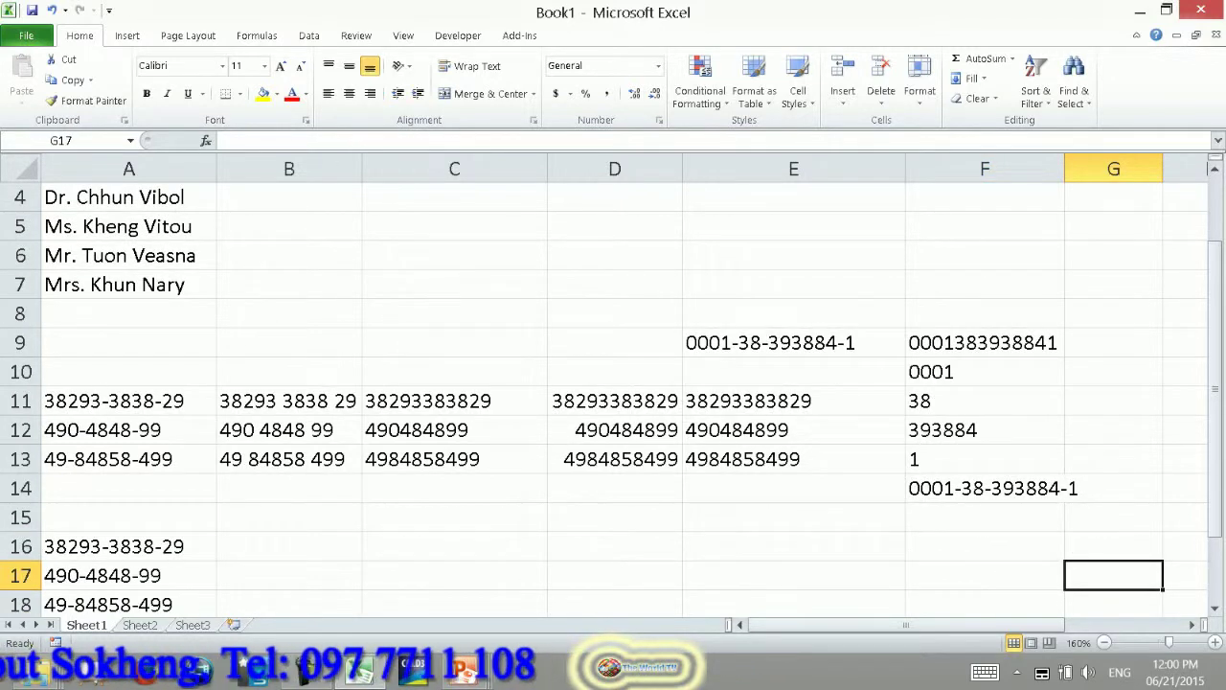
{"action": "key", "text": "Down"}
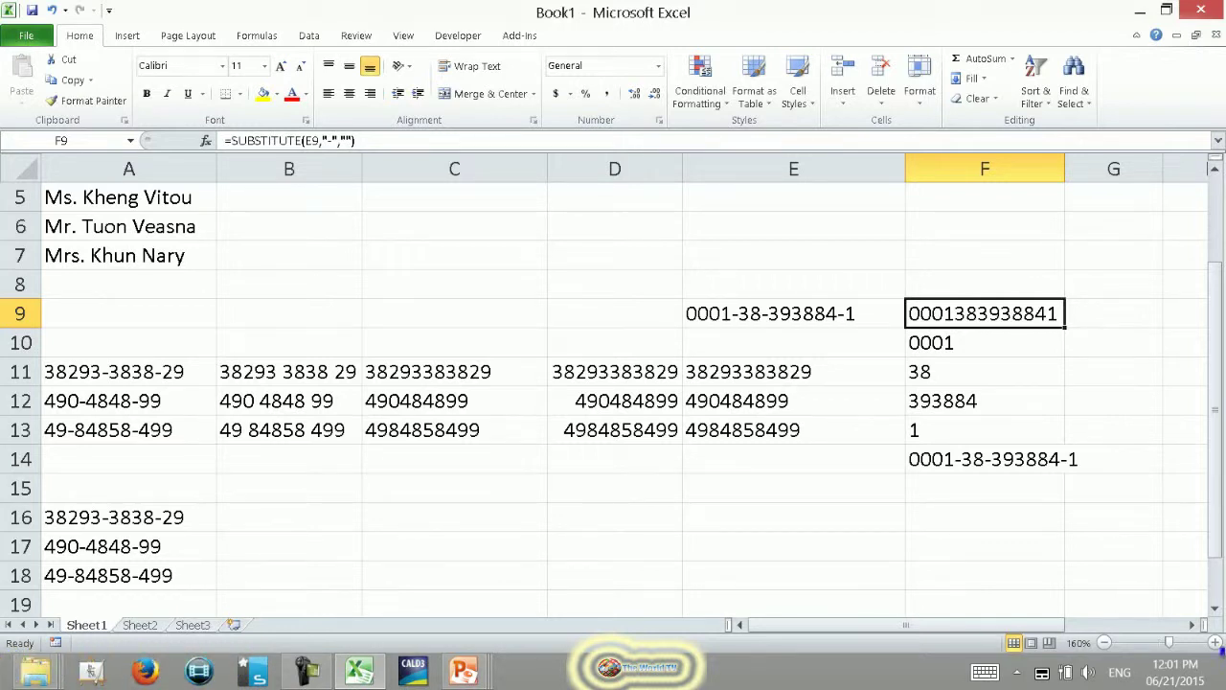
- Enter =SUBSTITUTE(F9,"0","") in G9 to strip the zeros from the joined code
{"action": "left_click", "coordinate": [985, 313]}
{"action": "type", "text": "=repl"}
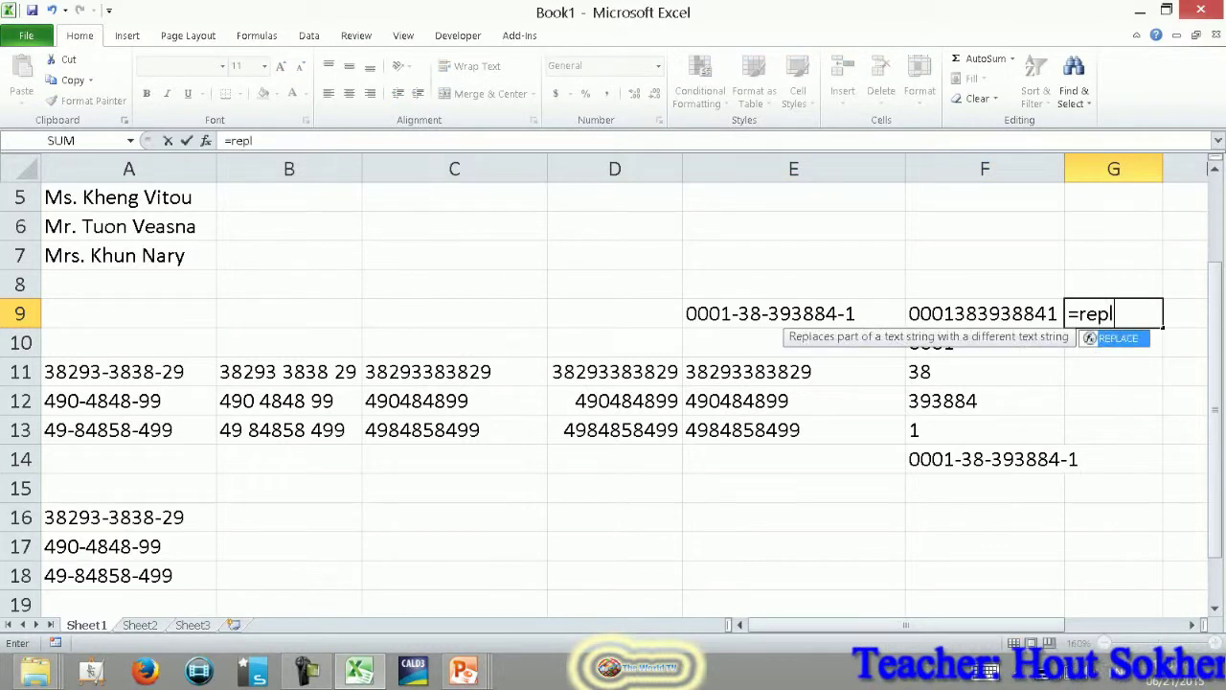
{"action": "key", "text": "BackSpace"}
{"action": "key", "text": "BackSpace"}
{"action": "key", "text": "BackSpace"}
{"action": "key", "text": "BackSpace"}
{"action": "type", "text": "sub"}
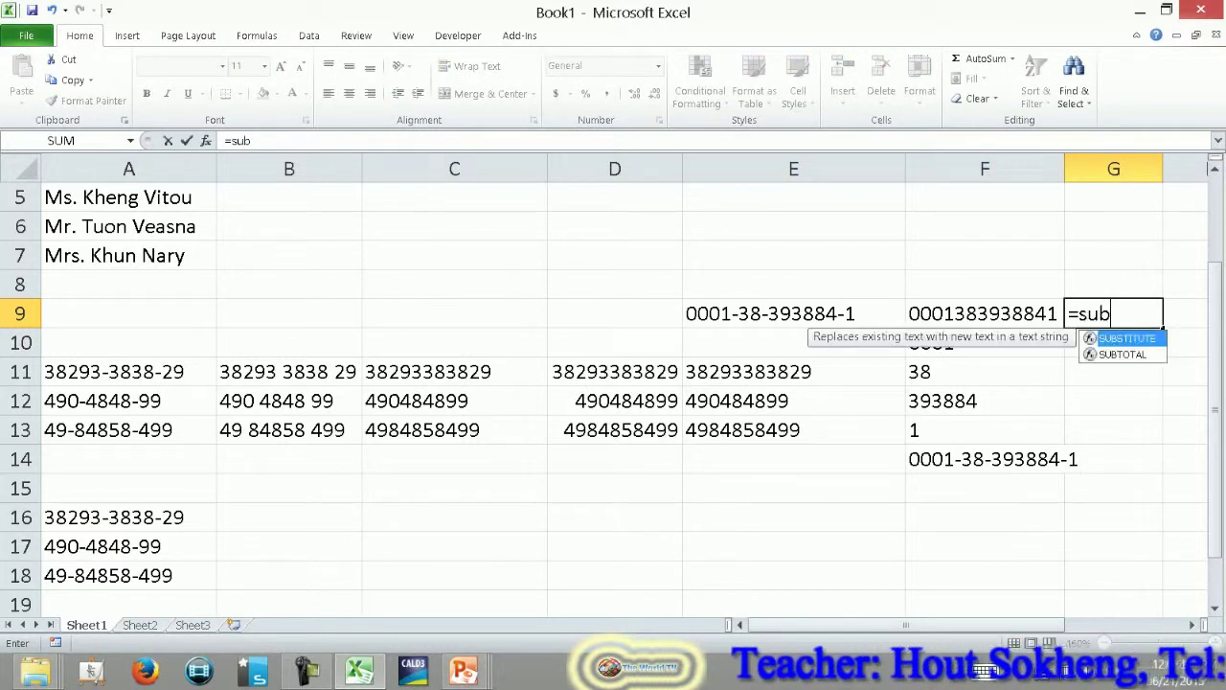
{"action": "key", "text": "Tab"}
{"action": "key", "text": "Left"}
{"action": "type", "text": ","}
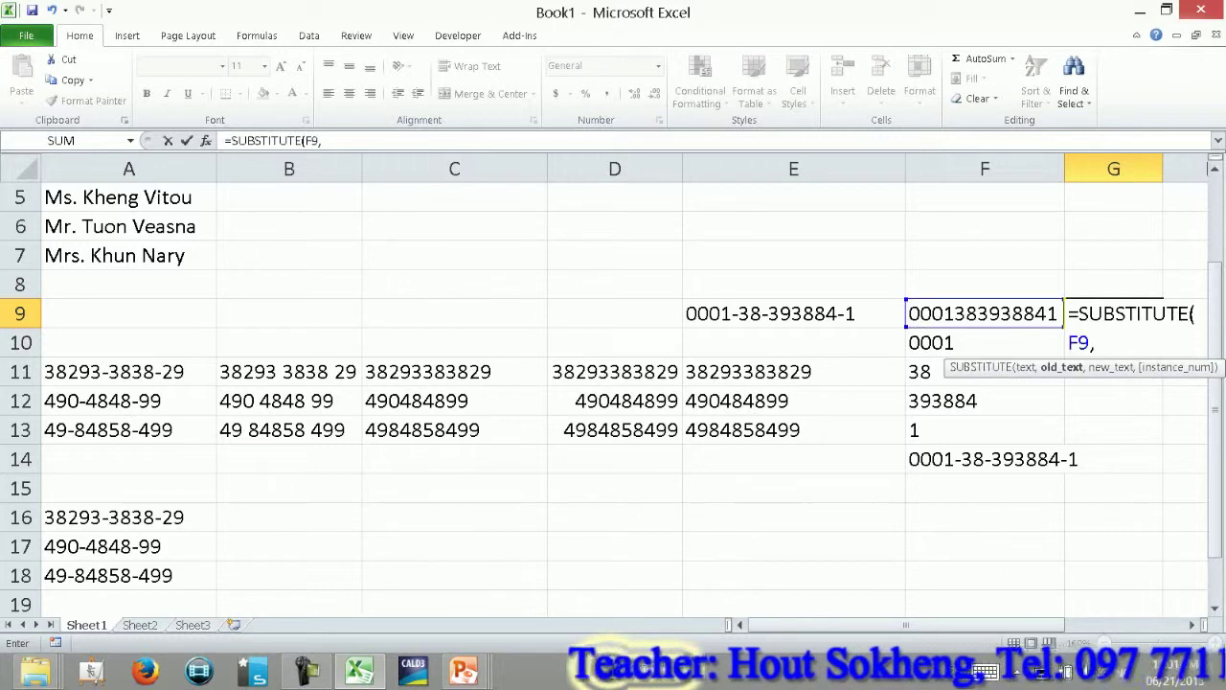
{"action": "type", "text": "0,\""}
{"action": "key", "text": "BackSpace"}
{"action": "key", "text": "BackSpace"}
{"action": "key", "text": "BackSpace"}
{"action": "type", "text": "\"0\",\"\""}
{"action": "key", "text": "Return"}
{"action": "left_click", "coordinate": [1159, 321]}
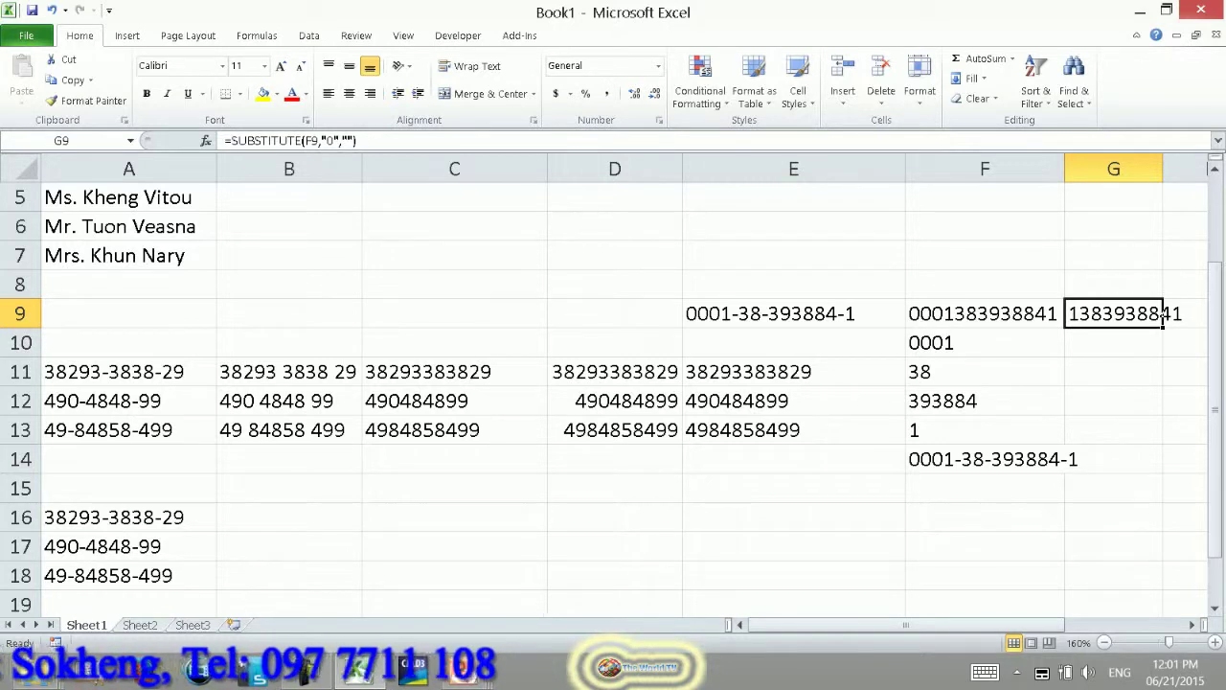
{"action": "key", "text": "Delete"}
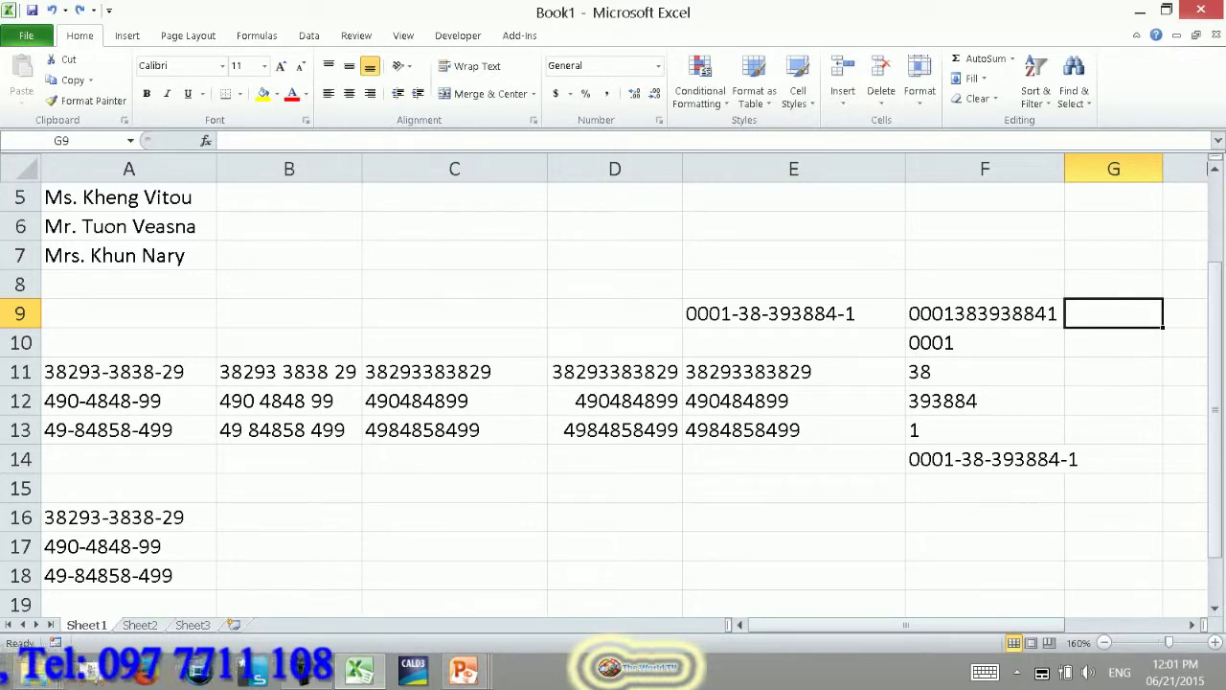
{"action": "key", "text": "F2"}
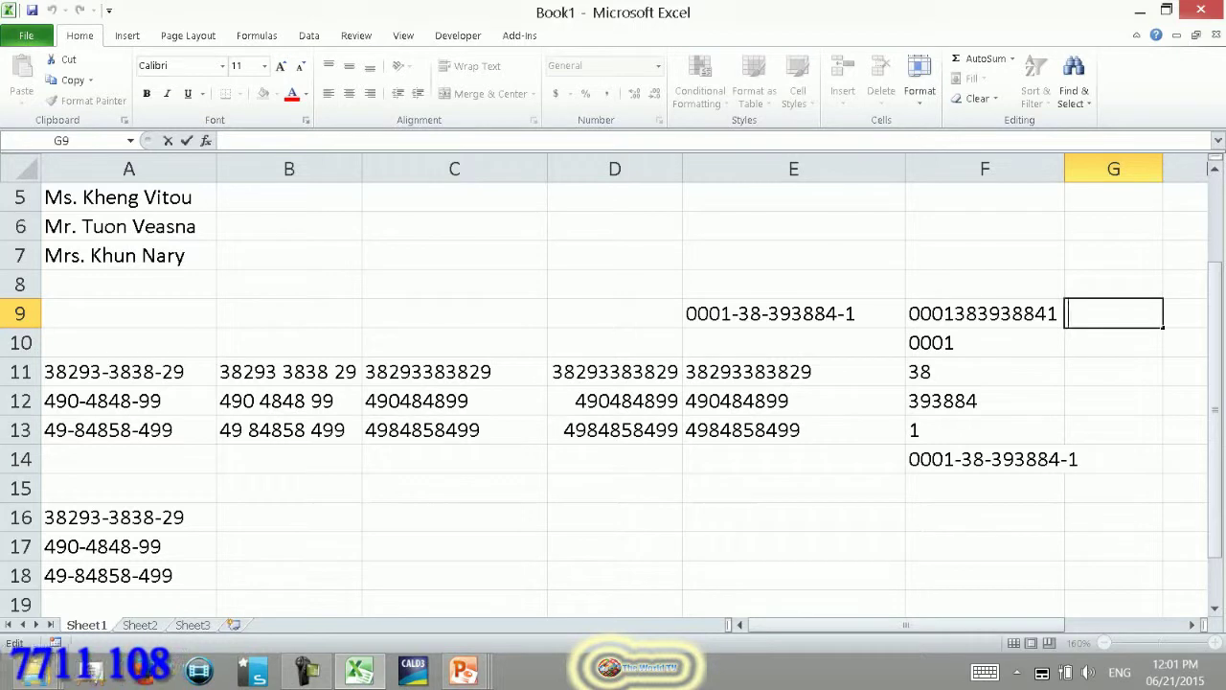
{"action": "key", "text": "Escape"}
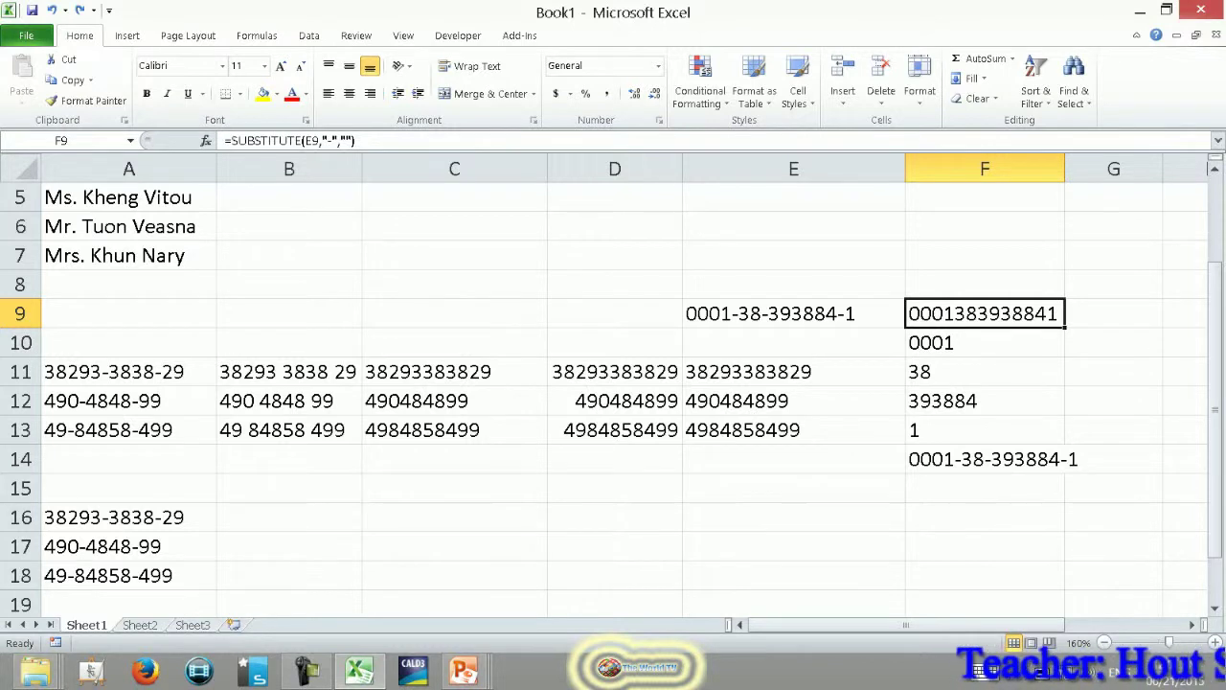
{"action": "left_click", "coordinate": [1114, 313]}
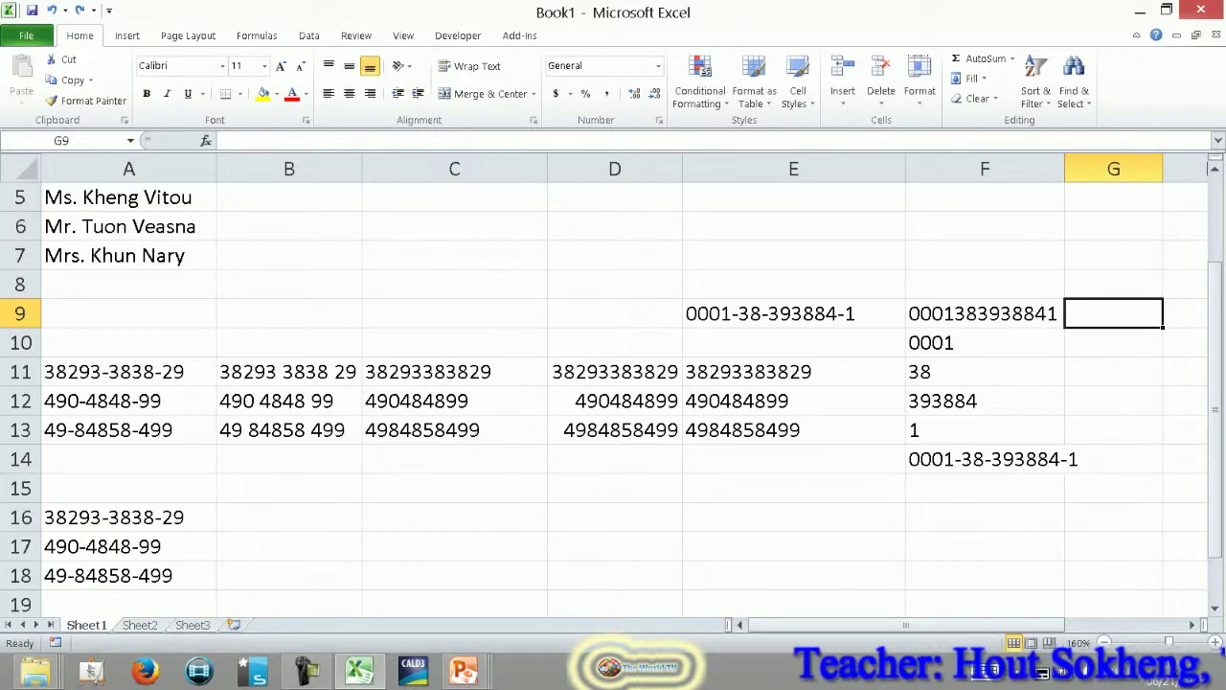
{"action": "type", "text": "=va"}
{"action": "key", "text": "Tab"}
{"action": "key", "text": "Left"}
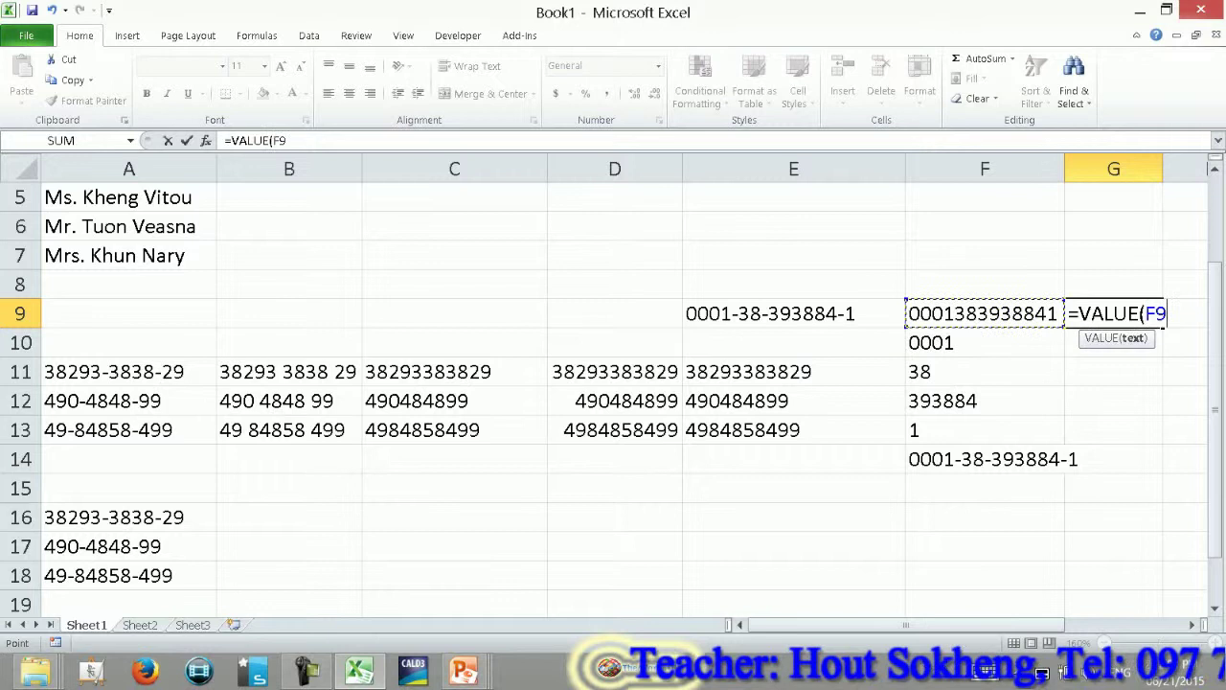
{"action": "key", "text": "Return"}
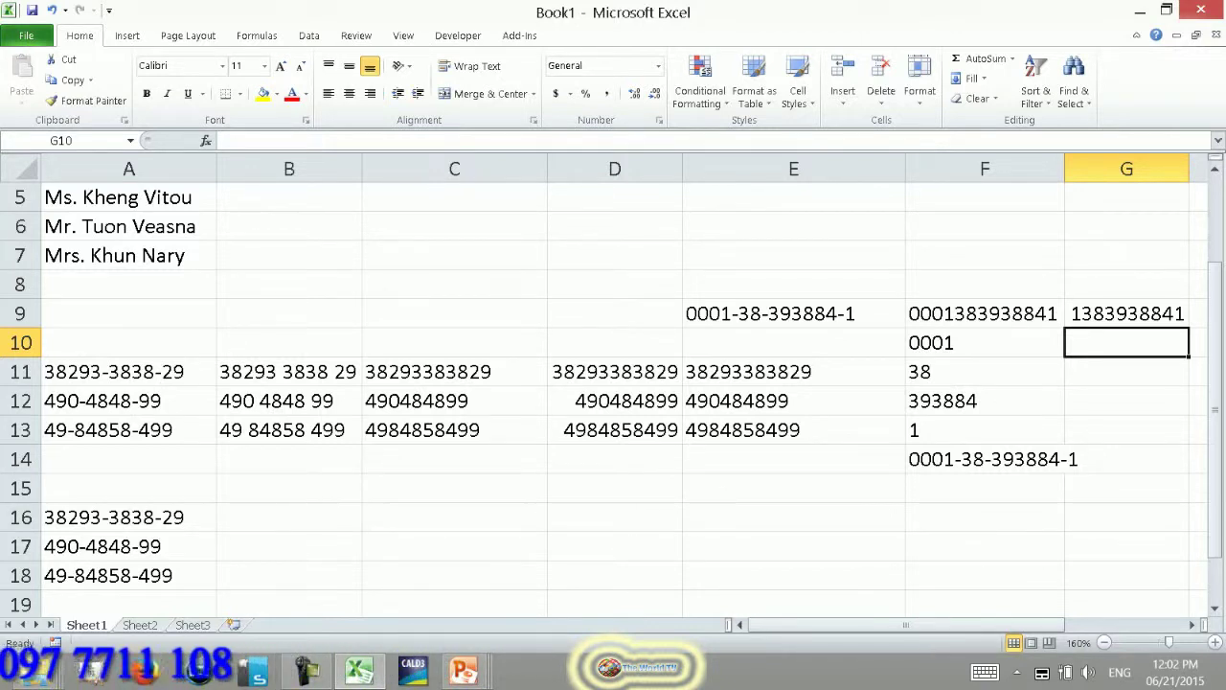
- Enter =LEN(C11) in C10
{"action": "type", "text": "=le"}
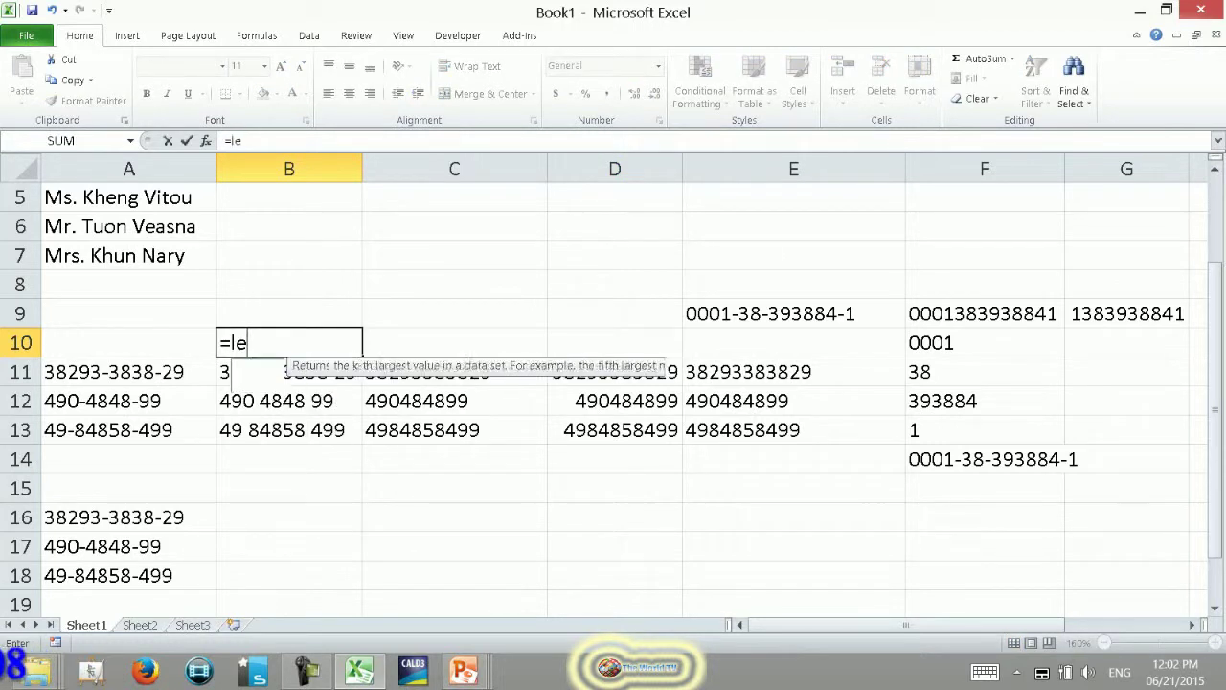
{"action": "key", "text": "BackSpace"}
{"action": "key", "text": "BackSpace"}
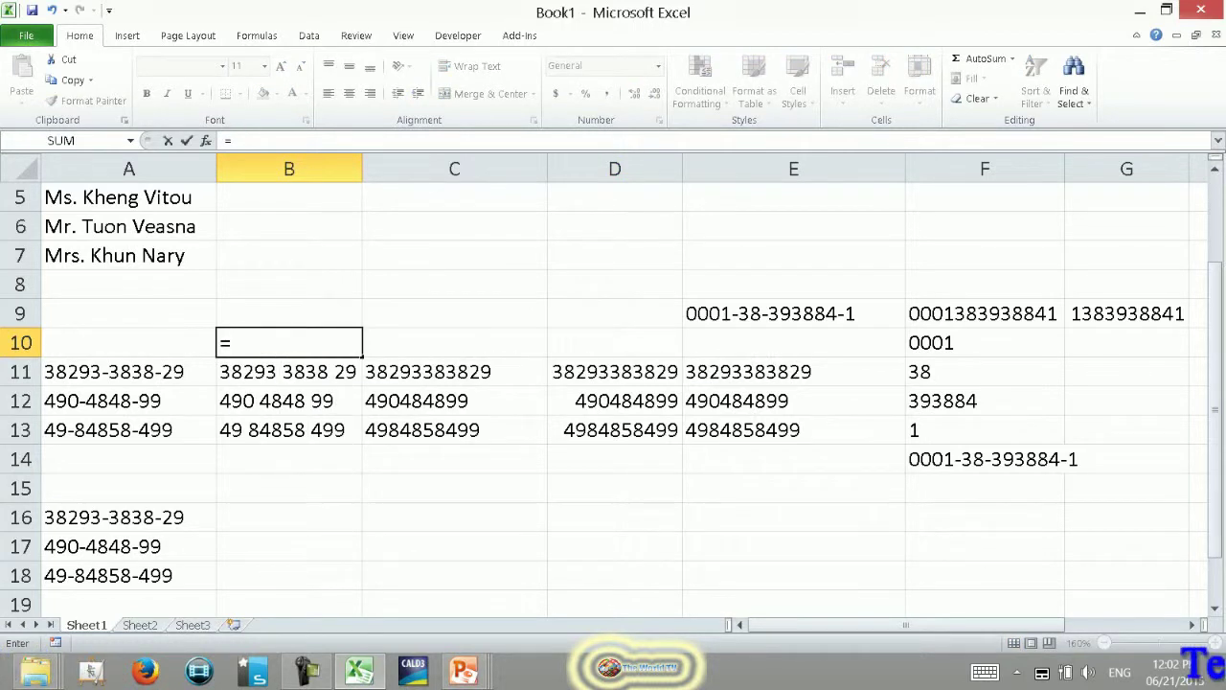
{"action": "key", "text": "Escape"}
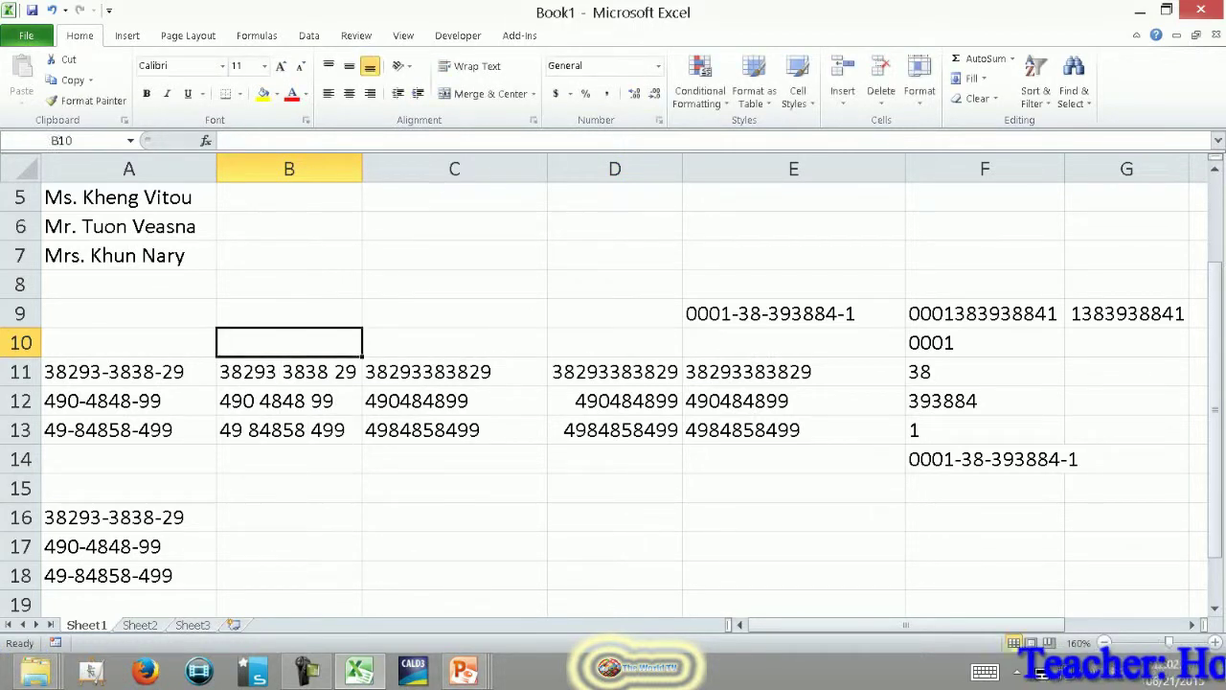
{"action": "key", "text": "Up"}
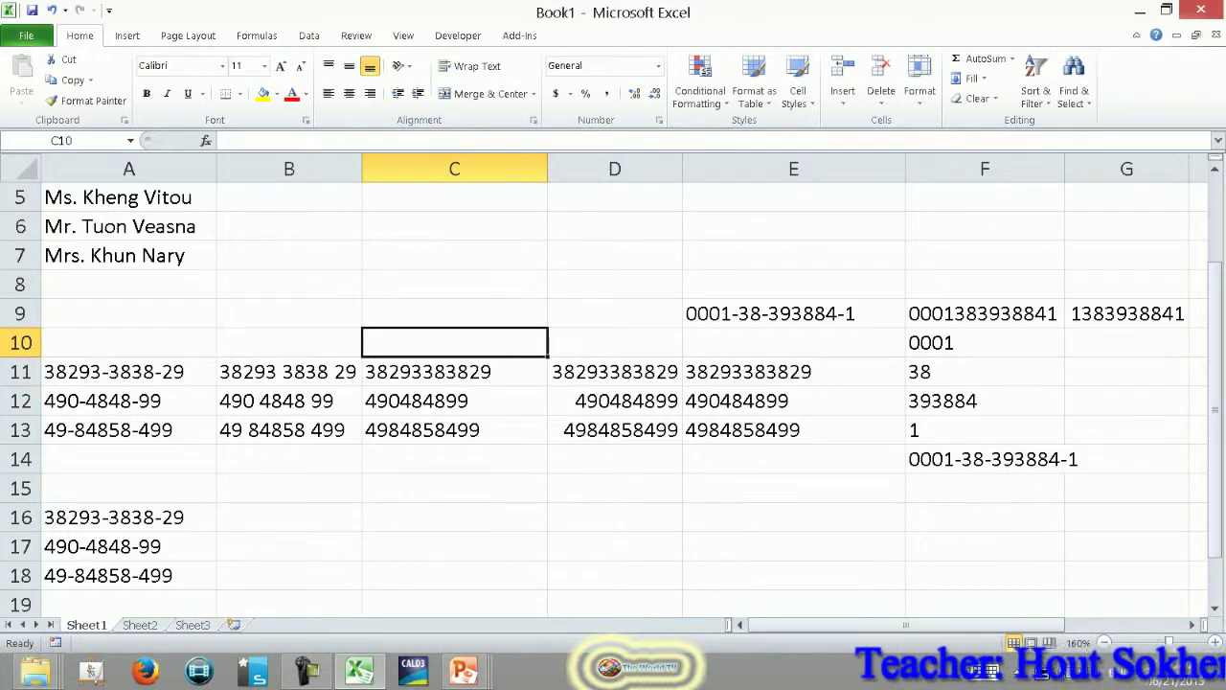
{"action": "type", "text": "=len(C11)"}
{"action": "key", "text": "Return"}
- Compare the codes in A11:C11 and copy the SUBSTITUTE formula text from C11
{"action": "key", "text": "Up"}
{"action": "key", "text": "Down"}
{"action": "key", "text": "Left"}
{"action": "key", "text": "Left"}
{"action": "key", "text": "Right"}
{"action": "key", "text": "Right"}
{"action": "key", "text": "Up"}
{"action": "key", "text": "Down"}
{"action": "key", "text": "Up"}
{"action": "key", "text": "Down"}
{"action": "key", "text": "F2"}
{"action": "key", "text": "shift+Home"}
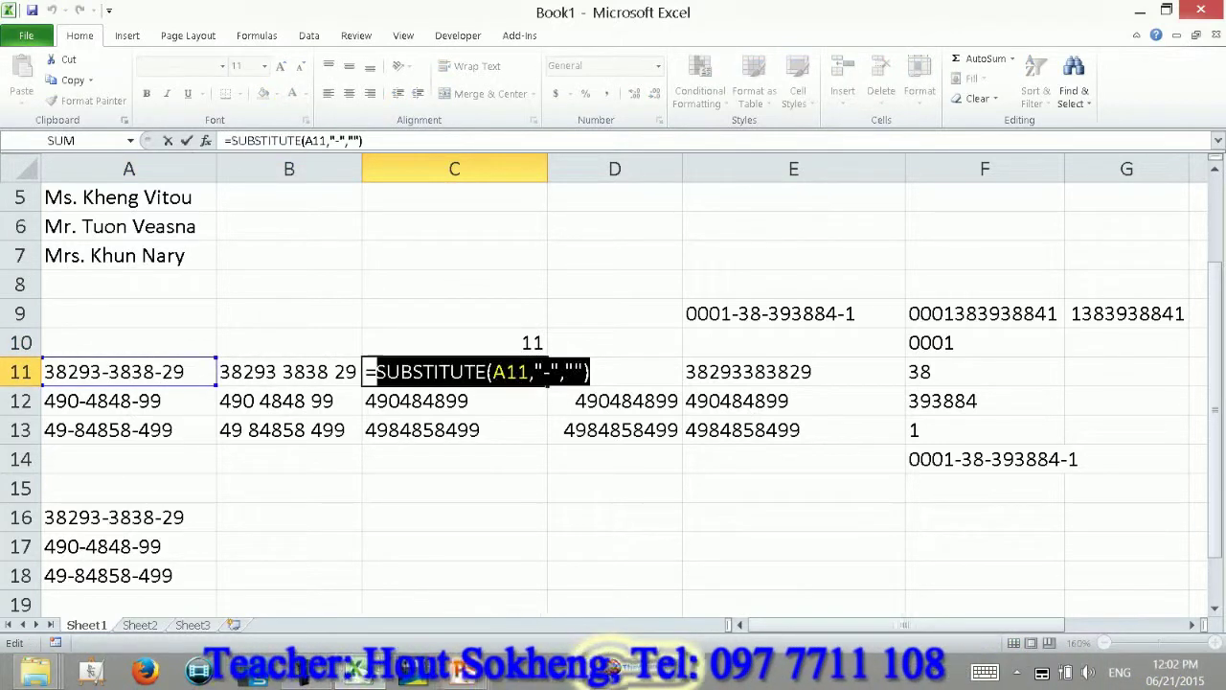
{"action": "key", "text": "Escape"}
- Nest the pasted expression into C10 as =LEN(SUBSTITUTE(A11,"-","")), returning 11
{"action": "key", "text": "Up"}
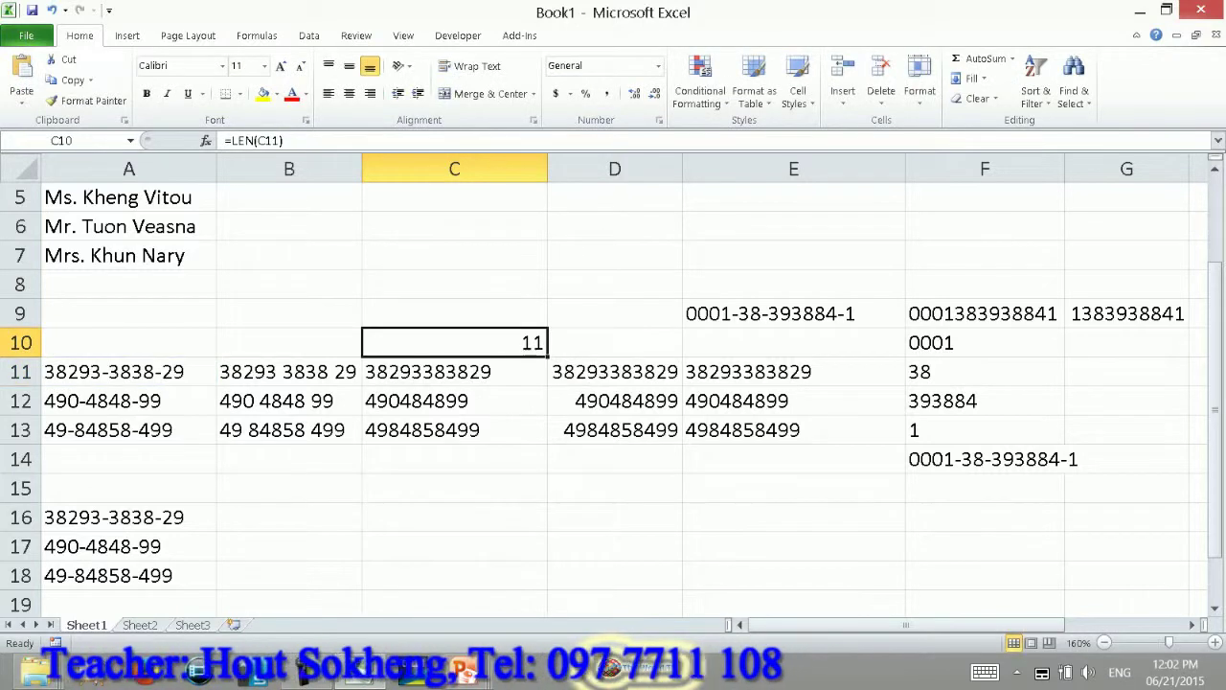
{"action": "key", "text": "F2"}
{"action": "key", "text": "Left"}
{"action": "key", "text": "shift+Left"}
{"action": "key", "text": "shift+Left"}
{"action": "key", "text": "shift+Left"}
{"action": "key", "text": "ctrl+v"}
{"action": "key", "text": "Return"}
{"action": "key", "text": "Up"}
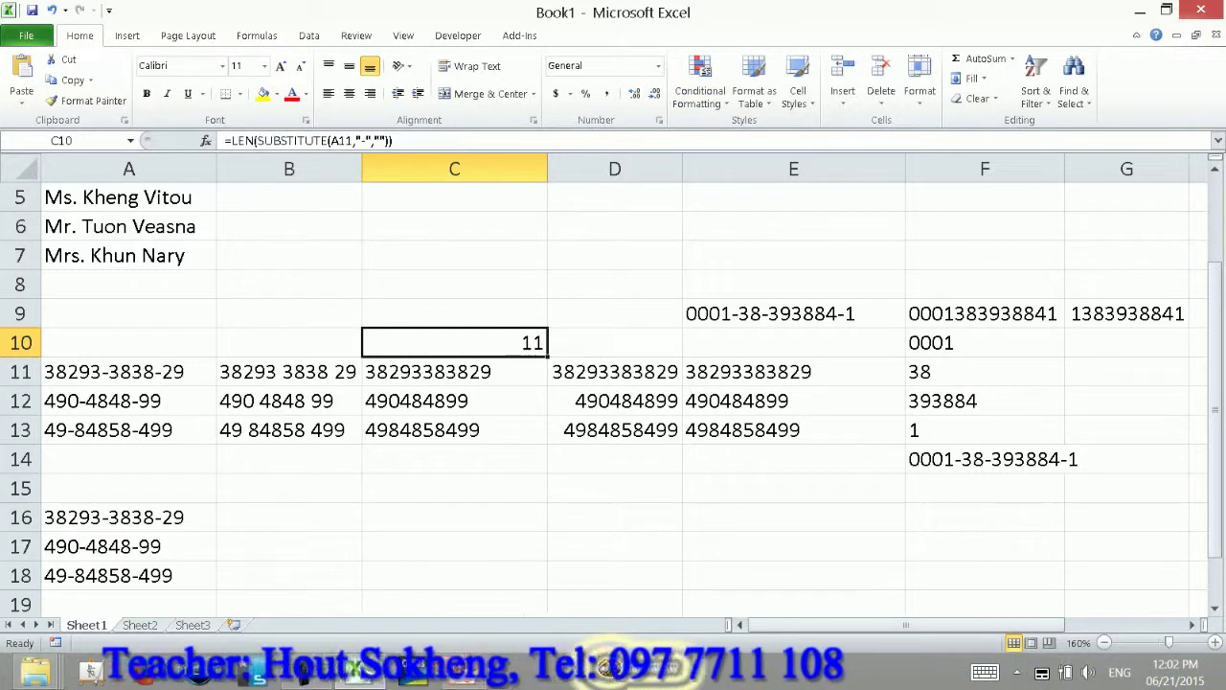
{"action": "left_click_drag", "start_coordinate": [288, 372], "coordinate": [289, 430]}
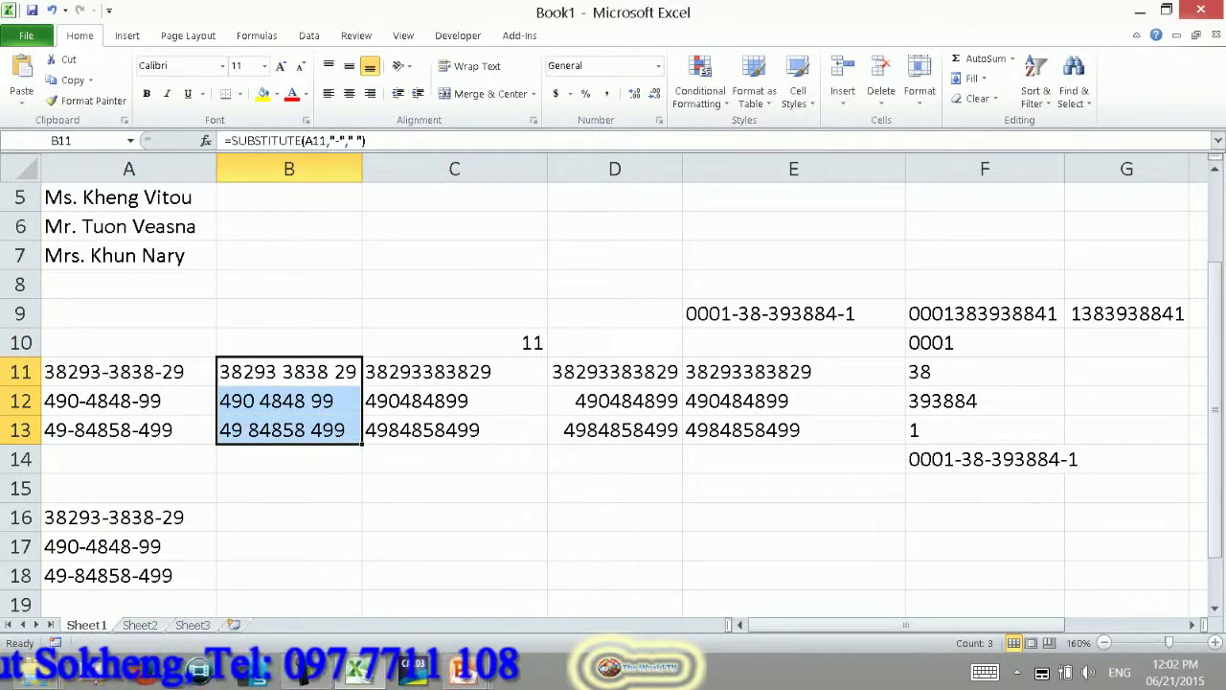
- Insert a new column C and enter a SUBSTITUTE formula in C11 dashing a space of B11's code
{"action": "left_click", "coordinate": [454, 169]}
{"action": "right_click", "coordinate": [425, 185]}
{"action": "left_click", "coordinate": [468, 304]}
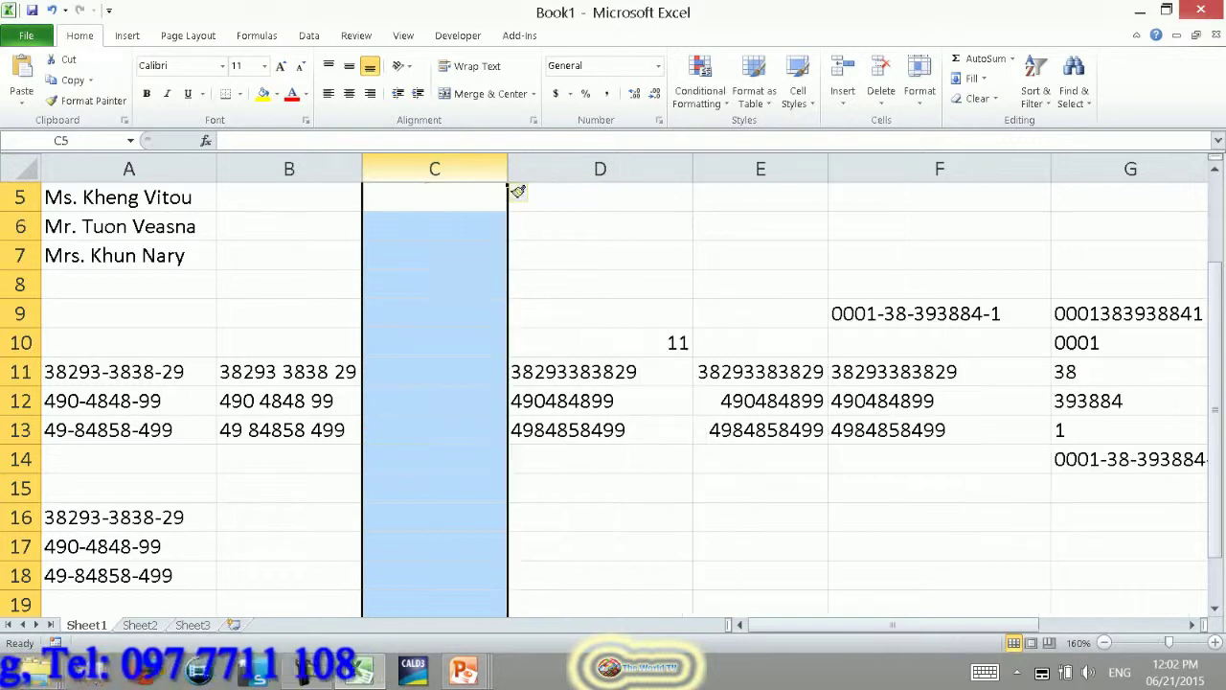
{"action": "left_click", "coordinate": [434, 255]}
{"action": "type", "text": "=su"}
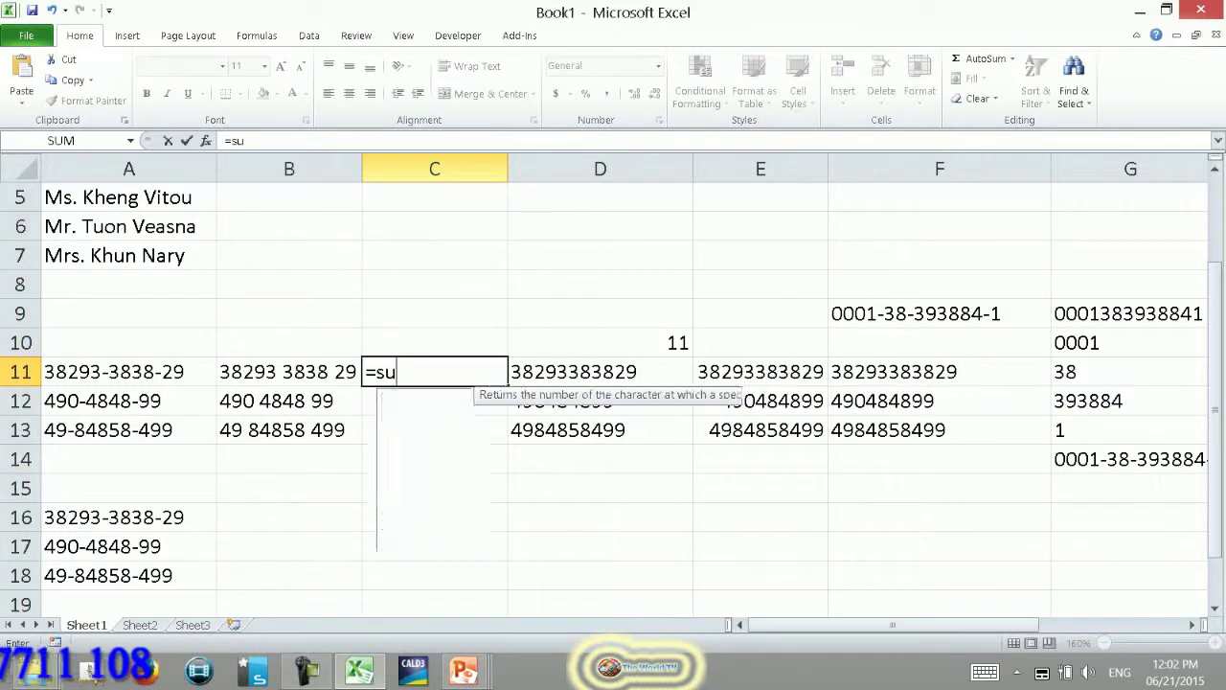
{"action": "key", "text": "Tab"}
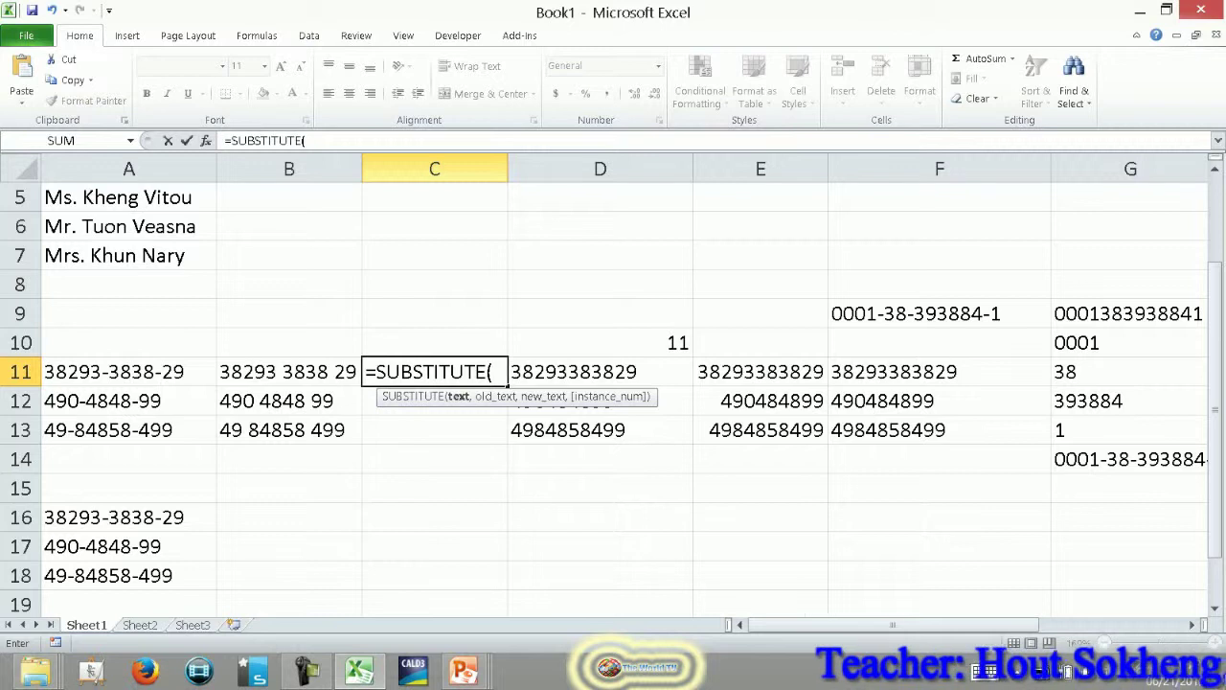
{"action": "key", "text": "Left"}
{"action": "type", "text": ",\" \","}
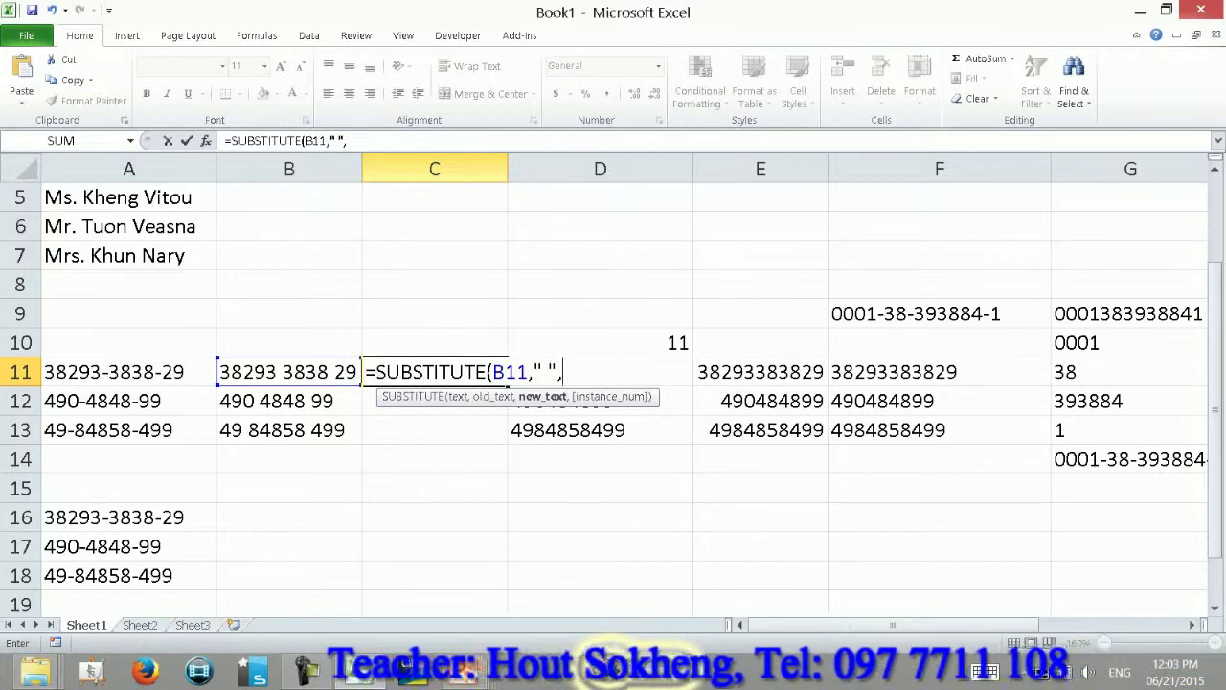
{"action": "type", "text": "\"-\""}
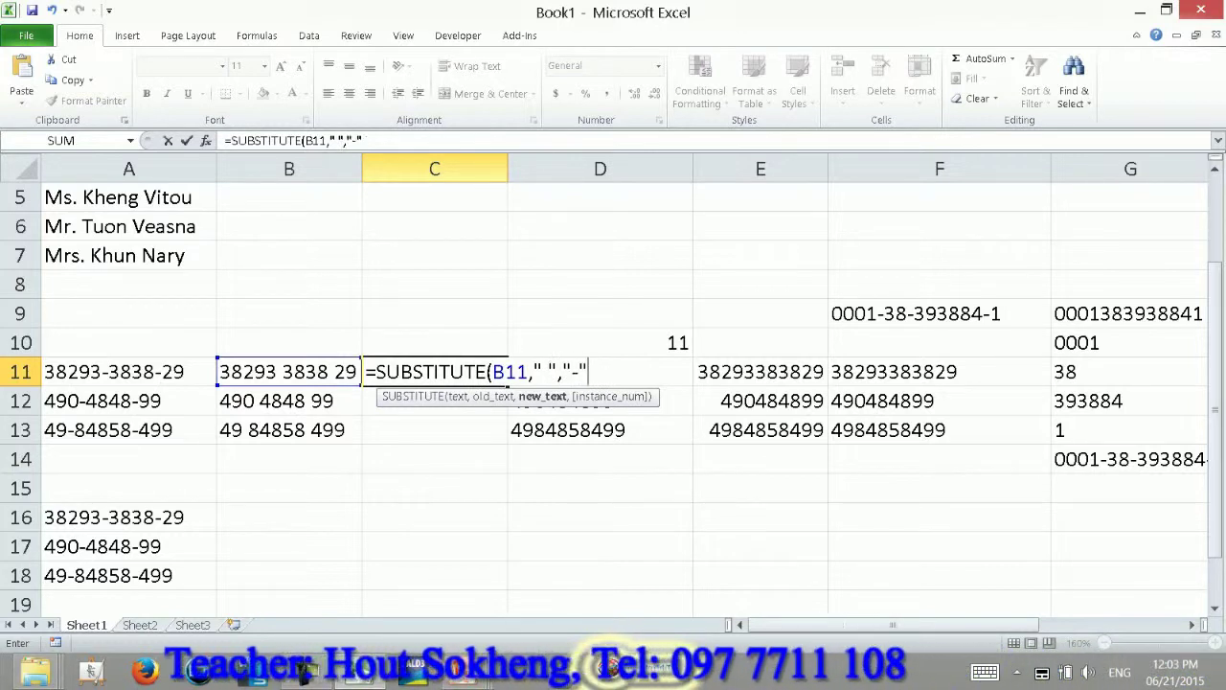
{"action": "type", "text": ","}
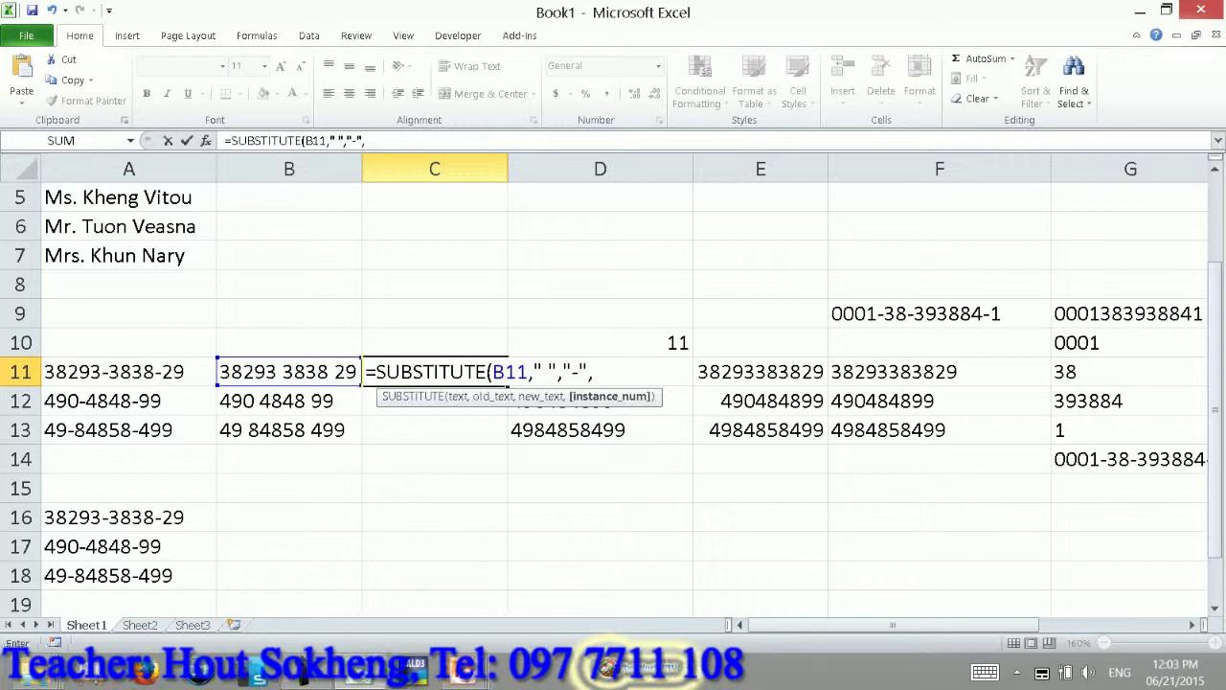
{"action": "type", "text": "1"}
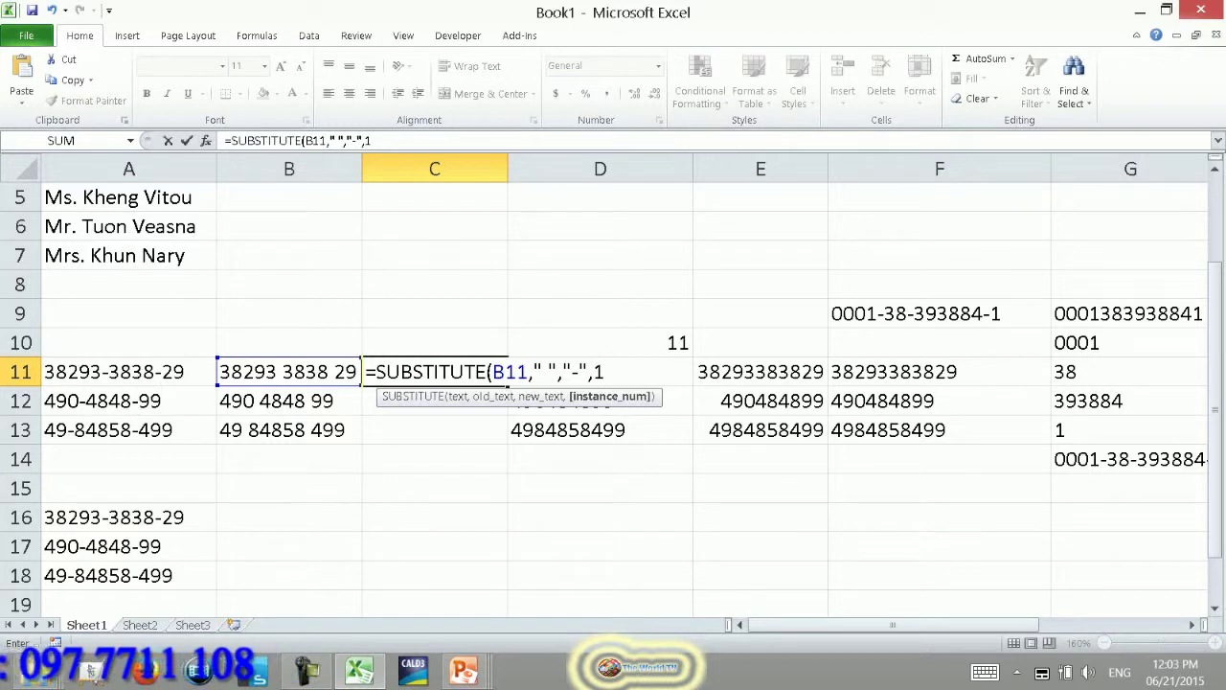
{"action": "type", "text": ")"}
{"action": "key", "text": "Return"}
- Copy the C11 formula down to C12:C13
{"action": "key", "text": "Up"}
{"action": "key", "text": "shift+Down"}
{"action": "key", "text": "shift+Down"}
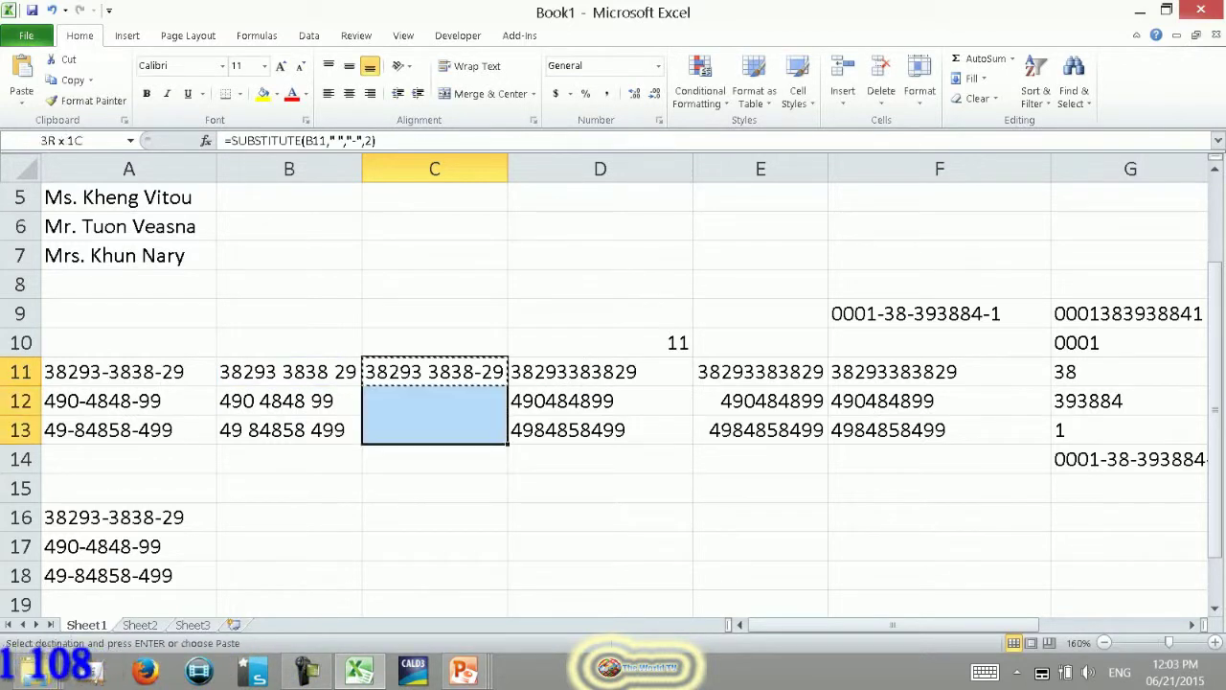
{"action": "key", "text": "Escape"}
{"action": "key", "text": "Up"}
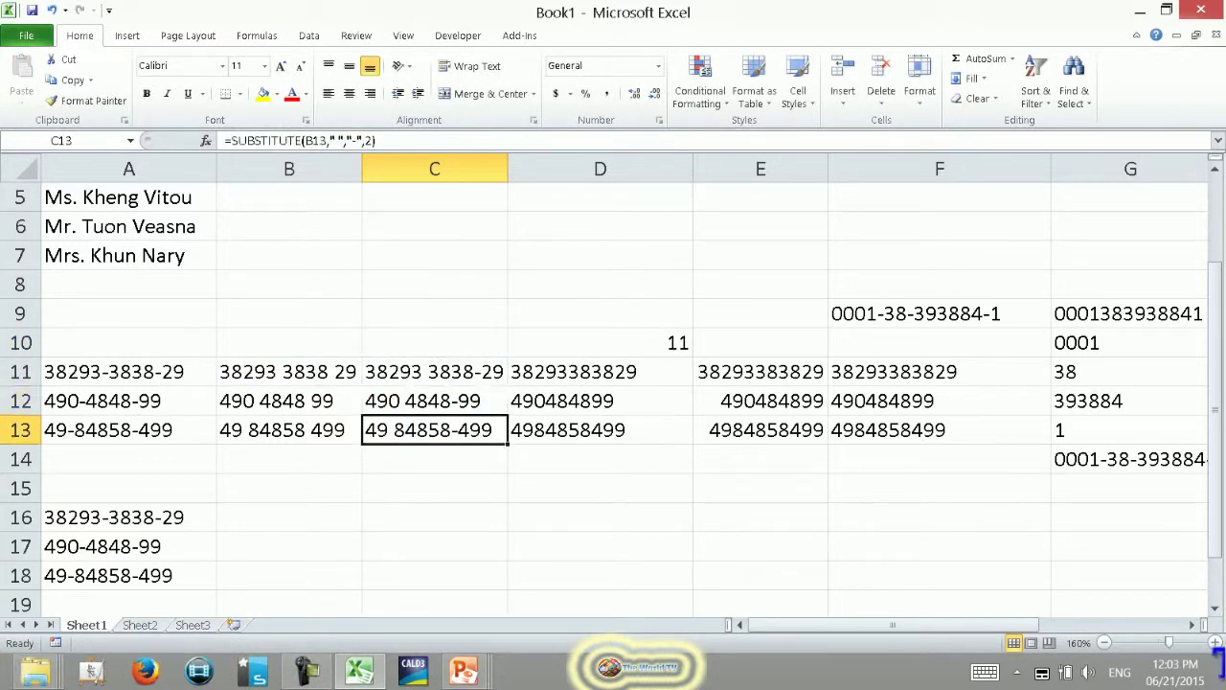